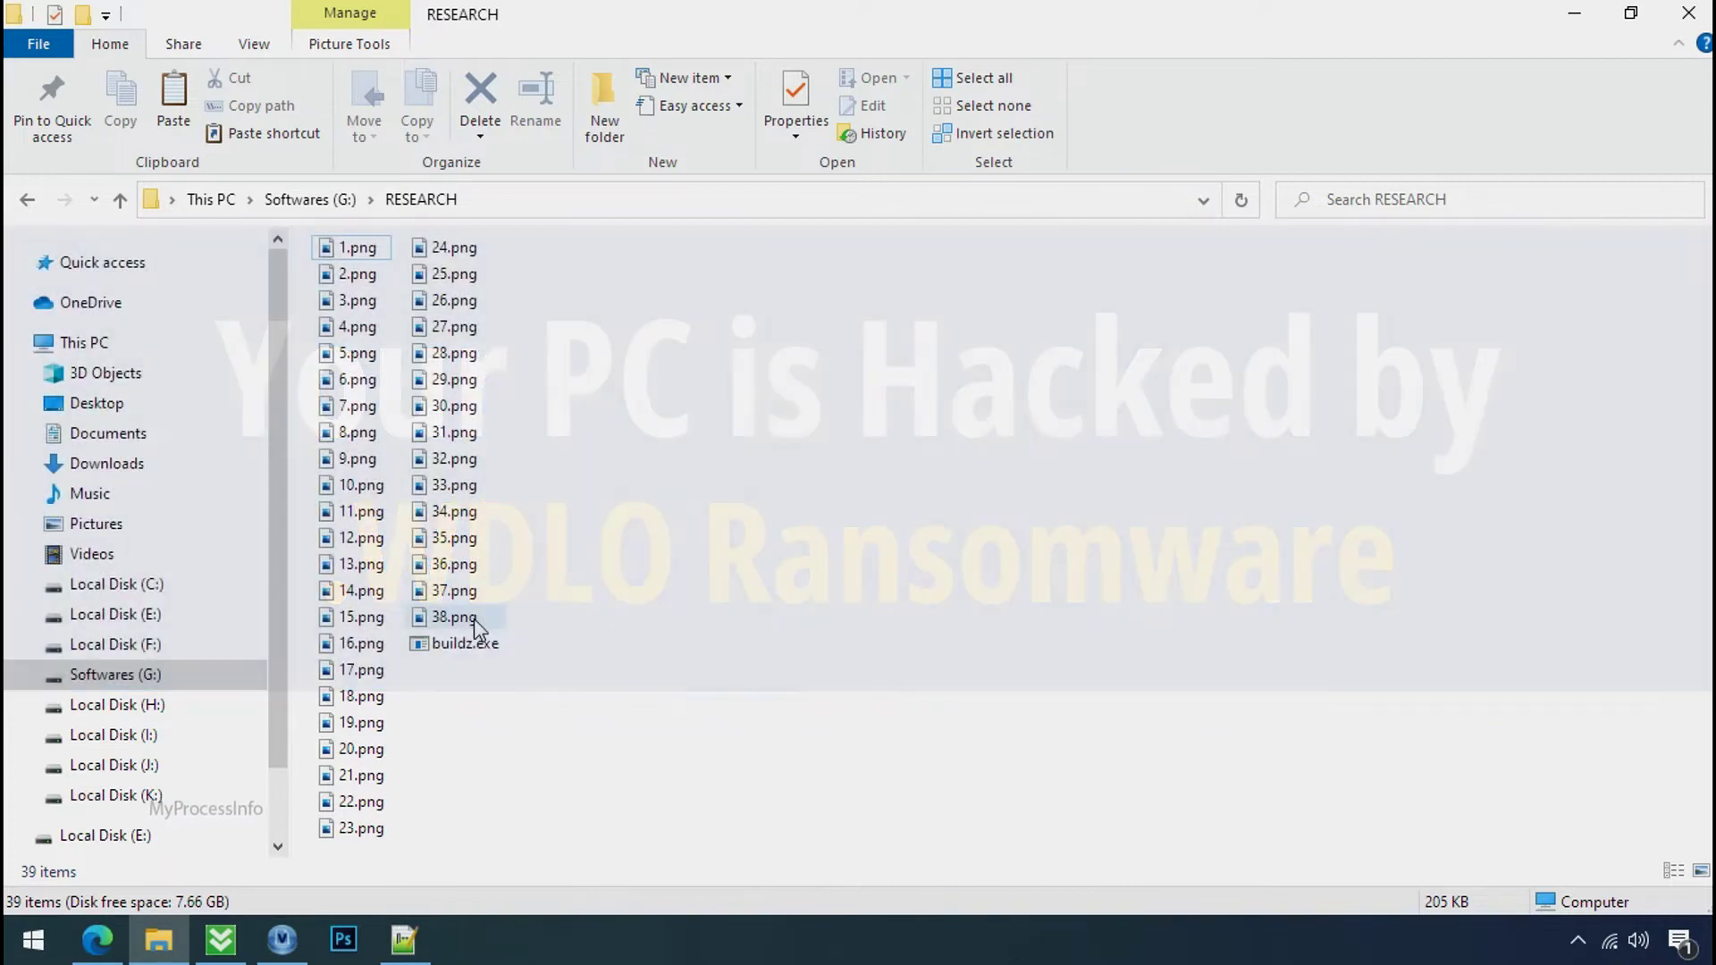
Run buildz.exe from G:\RESEARCH so the png files get encrypted as .png.wdlo
{"action": "left_click", "coordinate": [466, 641]}
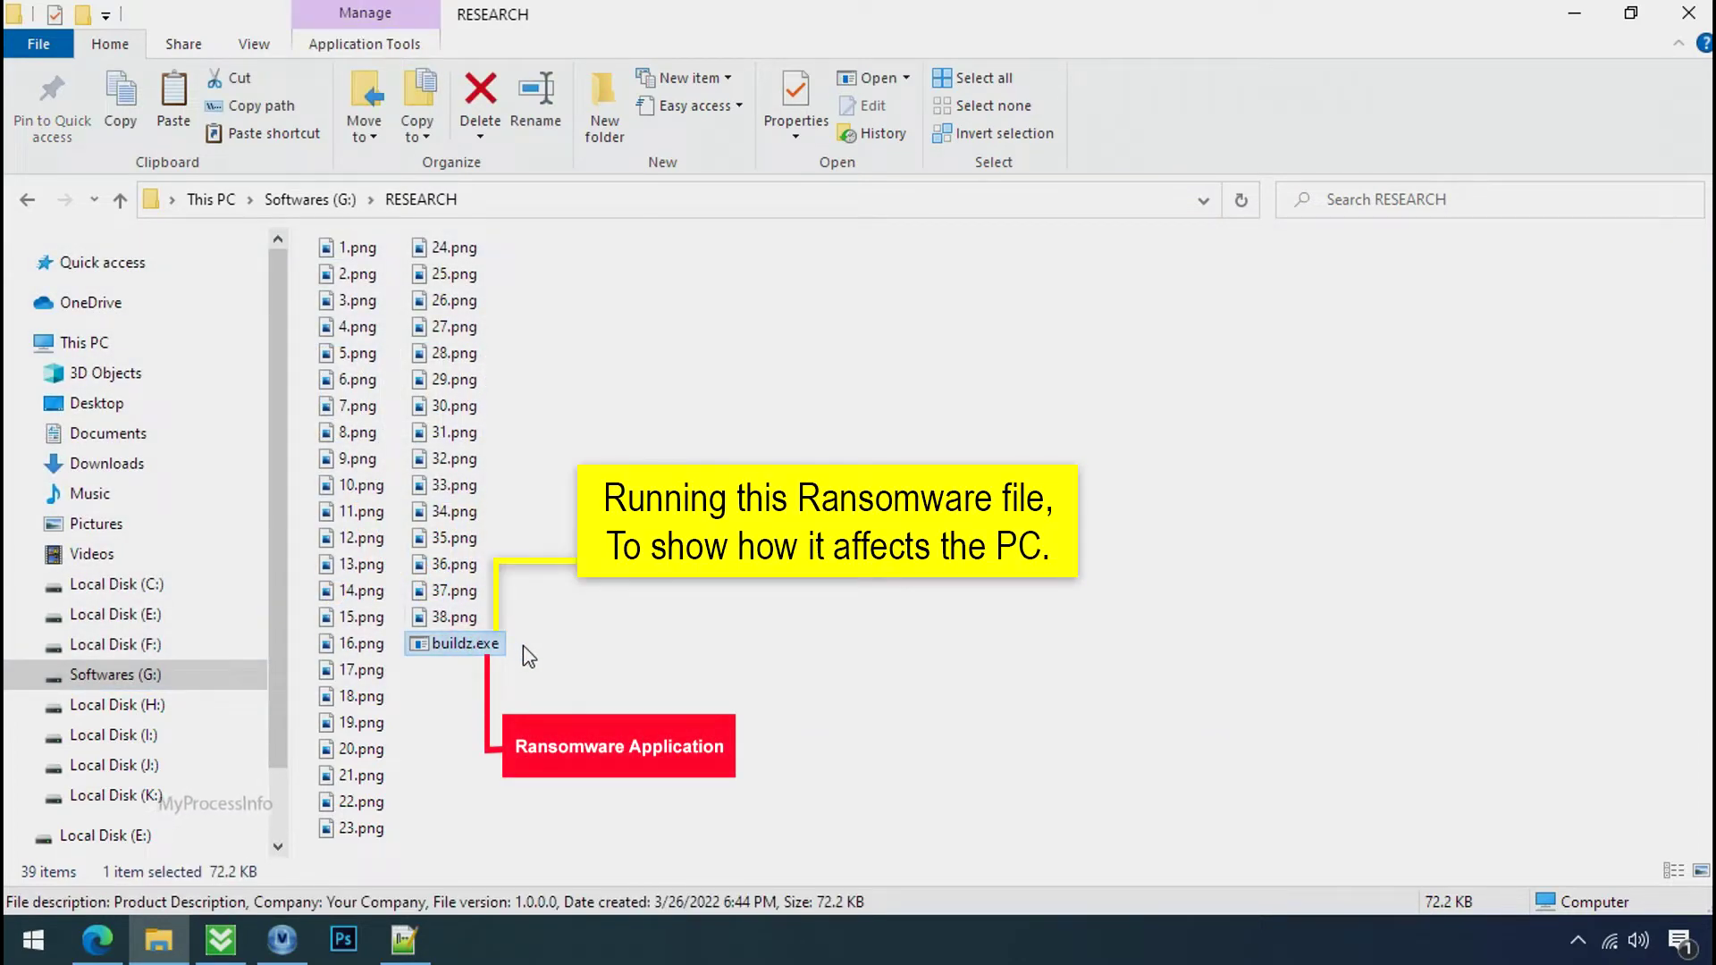
{"action": "double_click", "coordinate": [499, 649]}
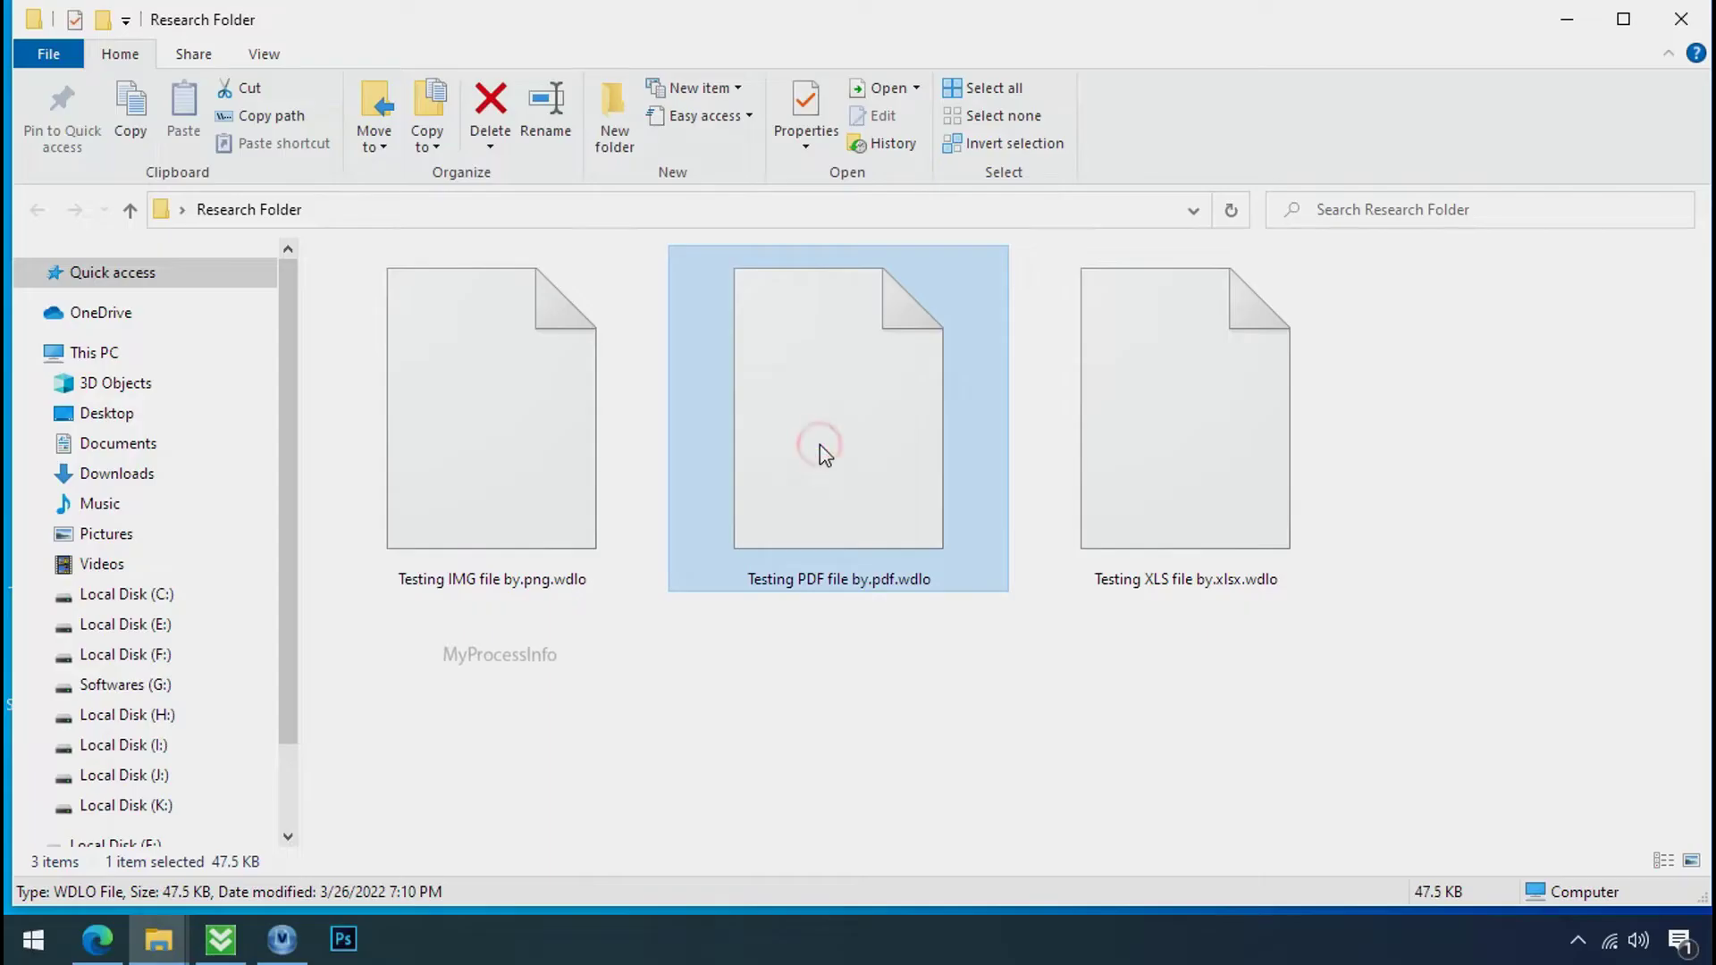
Strip .wdlo to rename the IMG test file Testing IMG file by.png; Photos still can't open it
{"action": "left_click", "coordinate": [558, 501]}
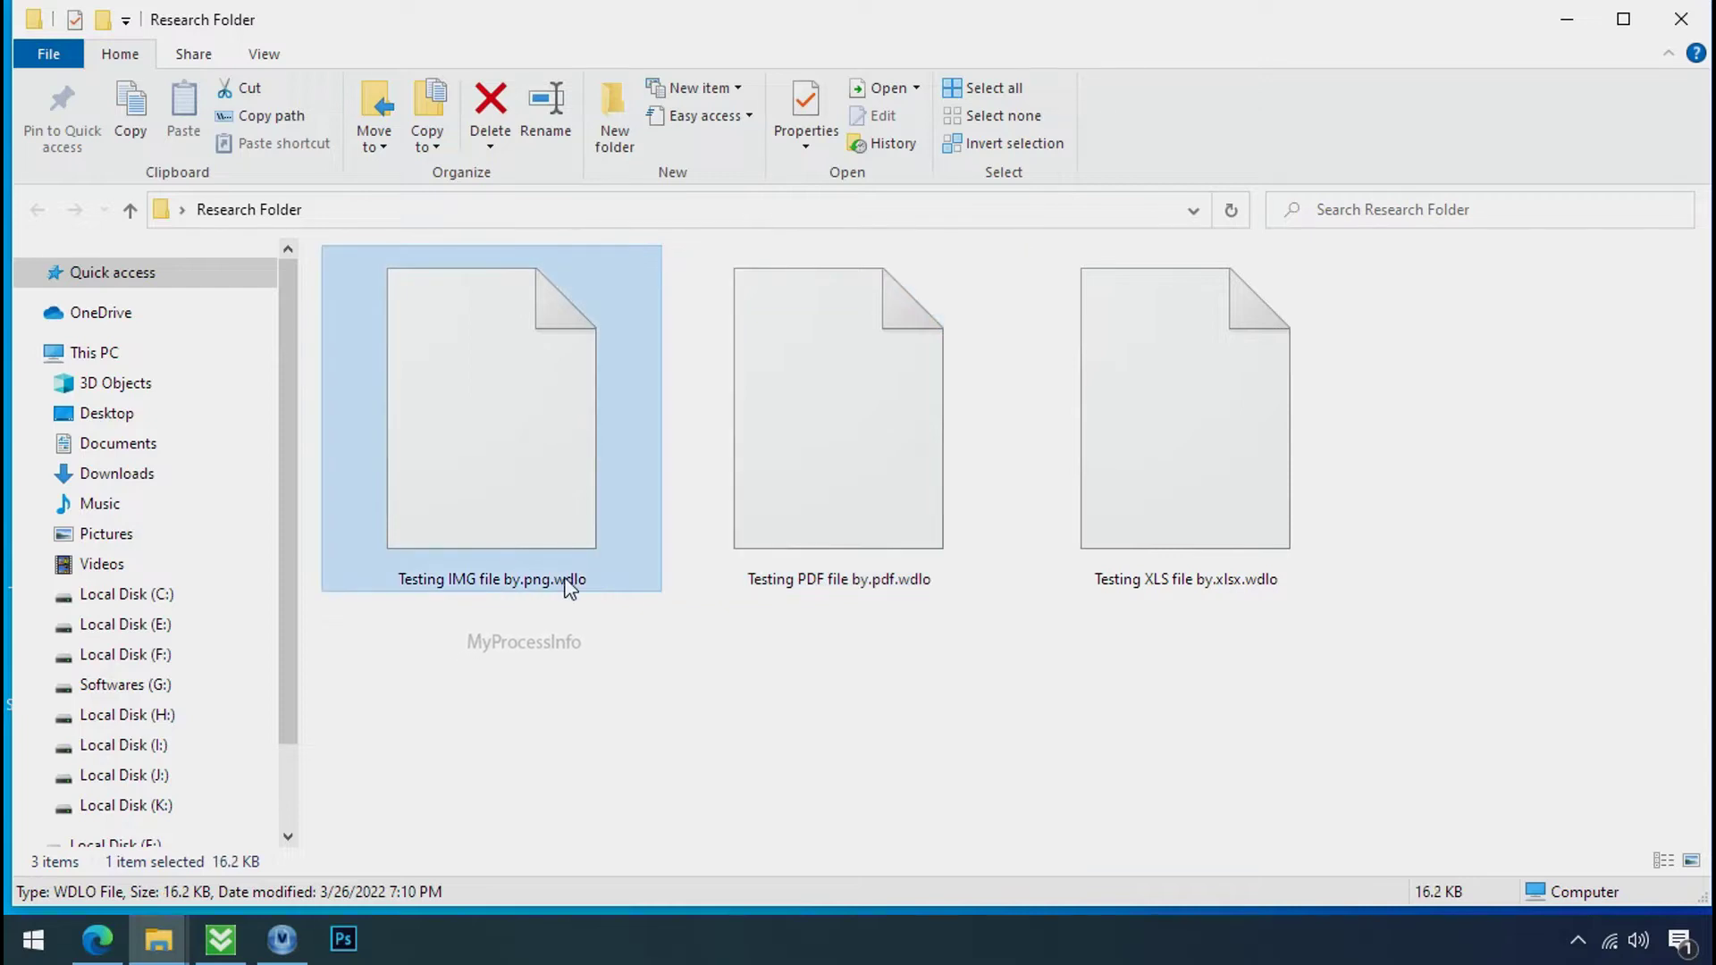
{"action": "left_click", "coordinate": [567, 587]}
{"action": "double_click", "coordinate": [570, 579]}
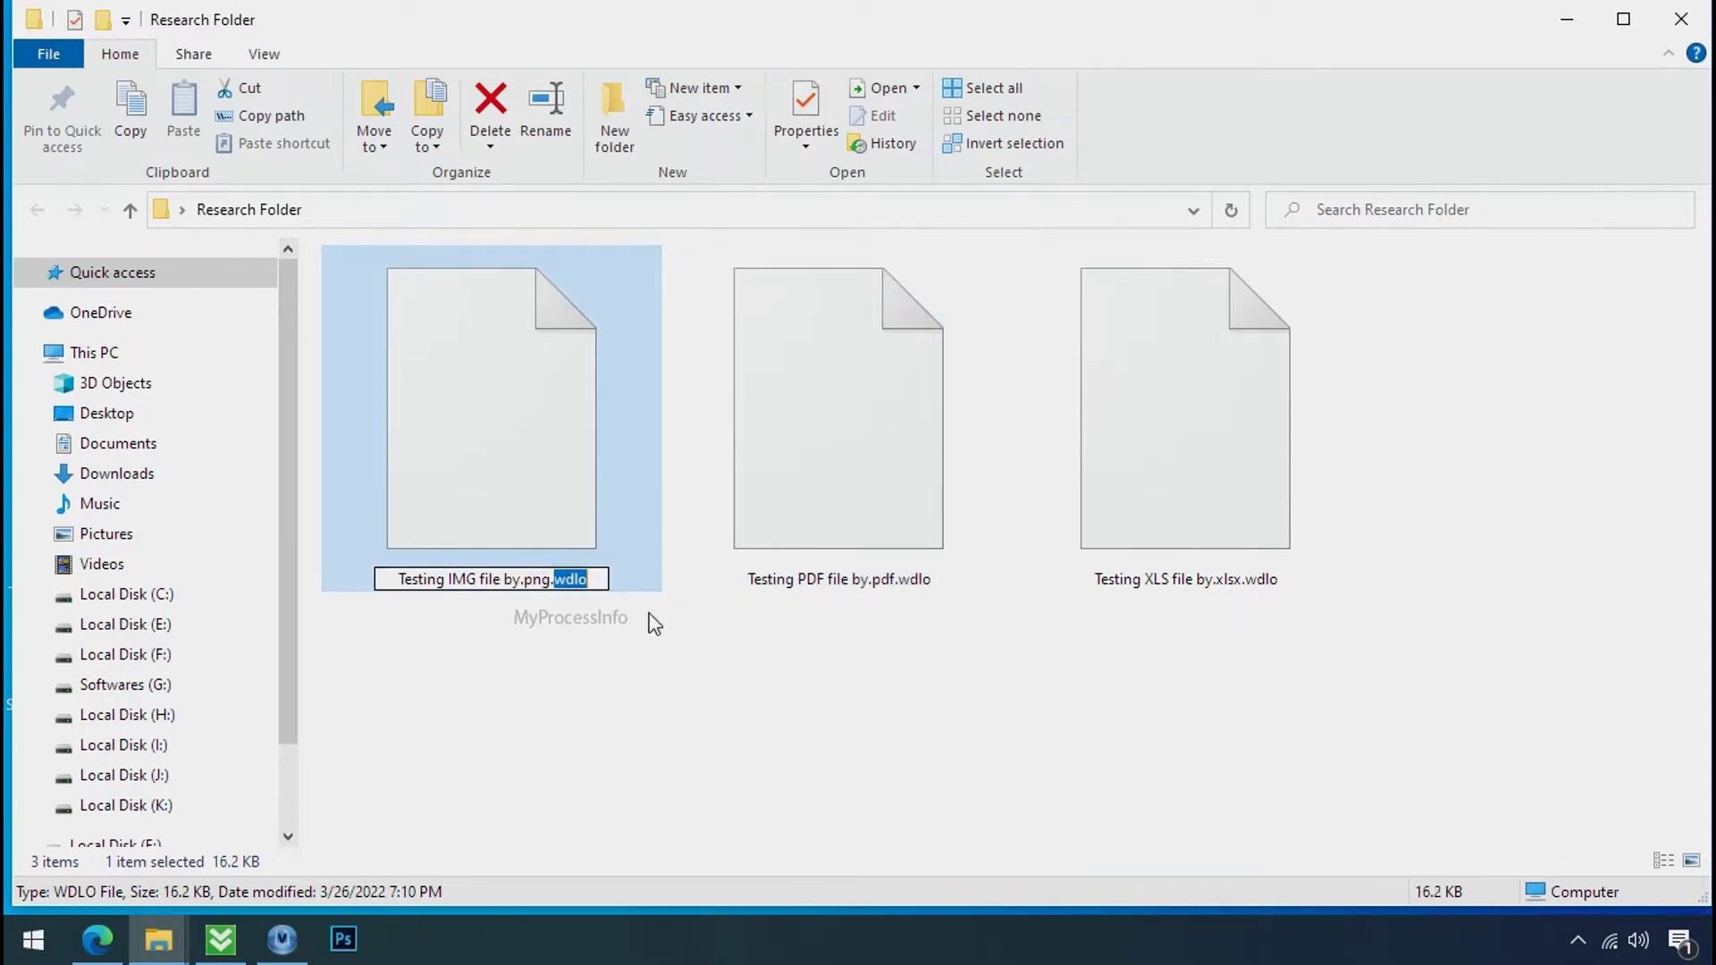
{"action": "key", "text": "BackSpace"}
{"action": "key", "text": "BackSpace"}
{"action": "key", "text": "Return"}
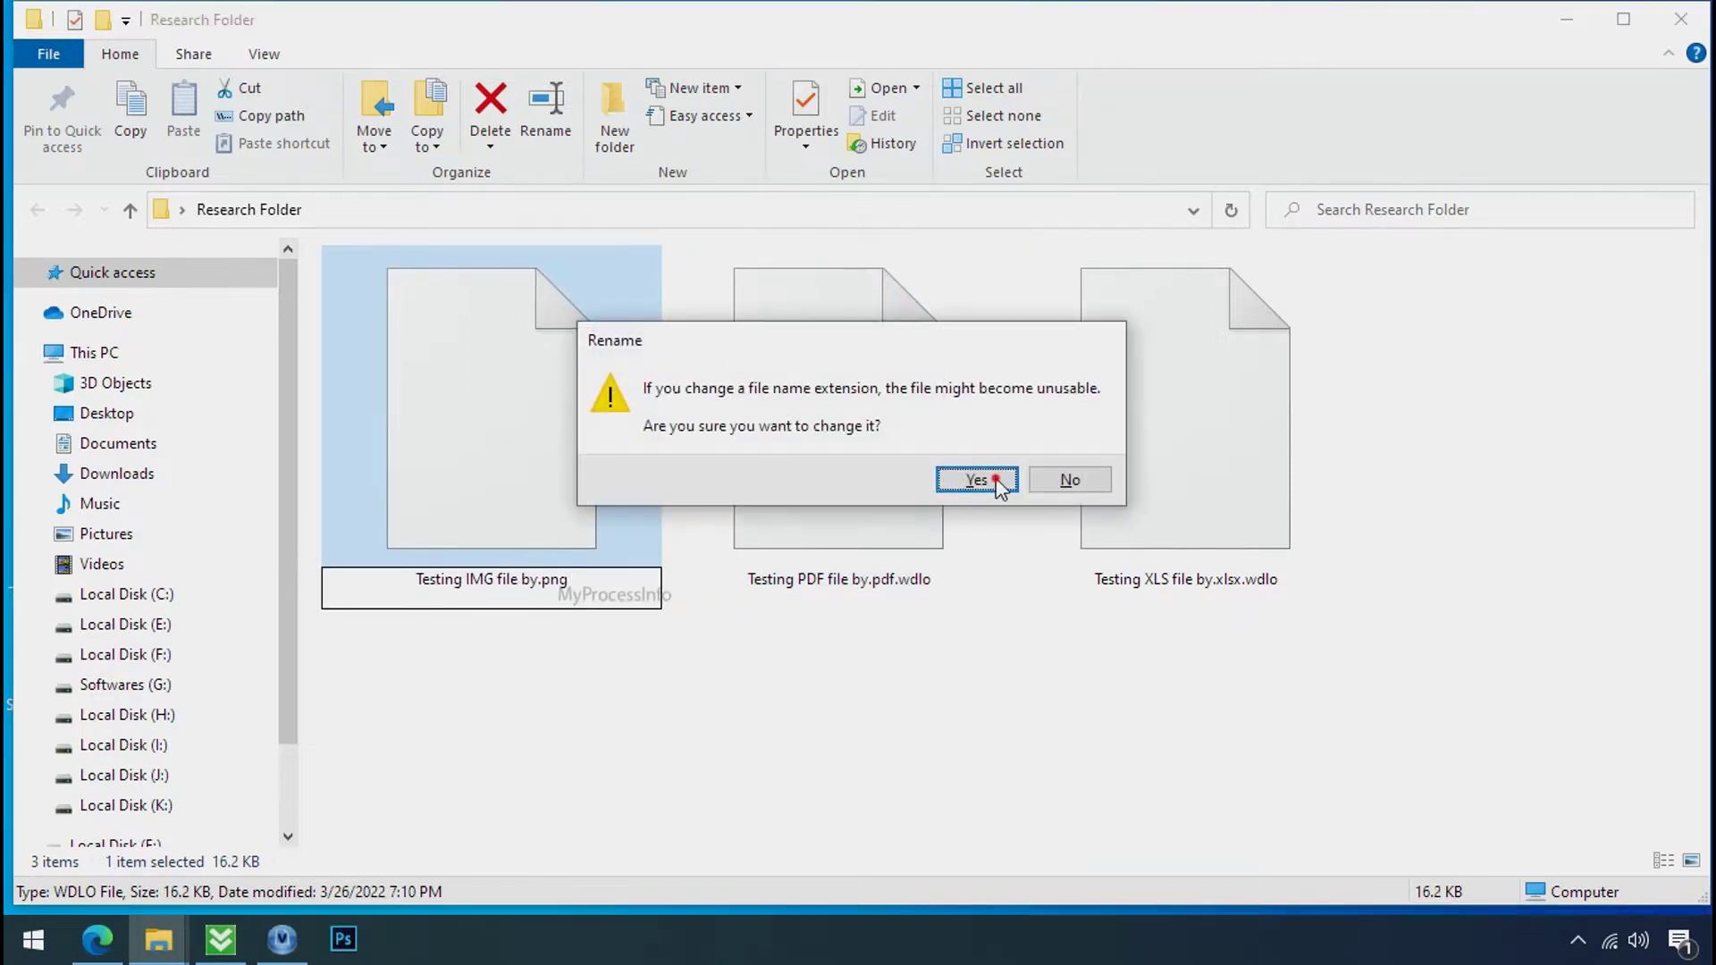
{"action": "left_click", "coordinate": [977, 480]}
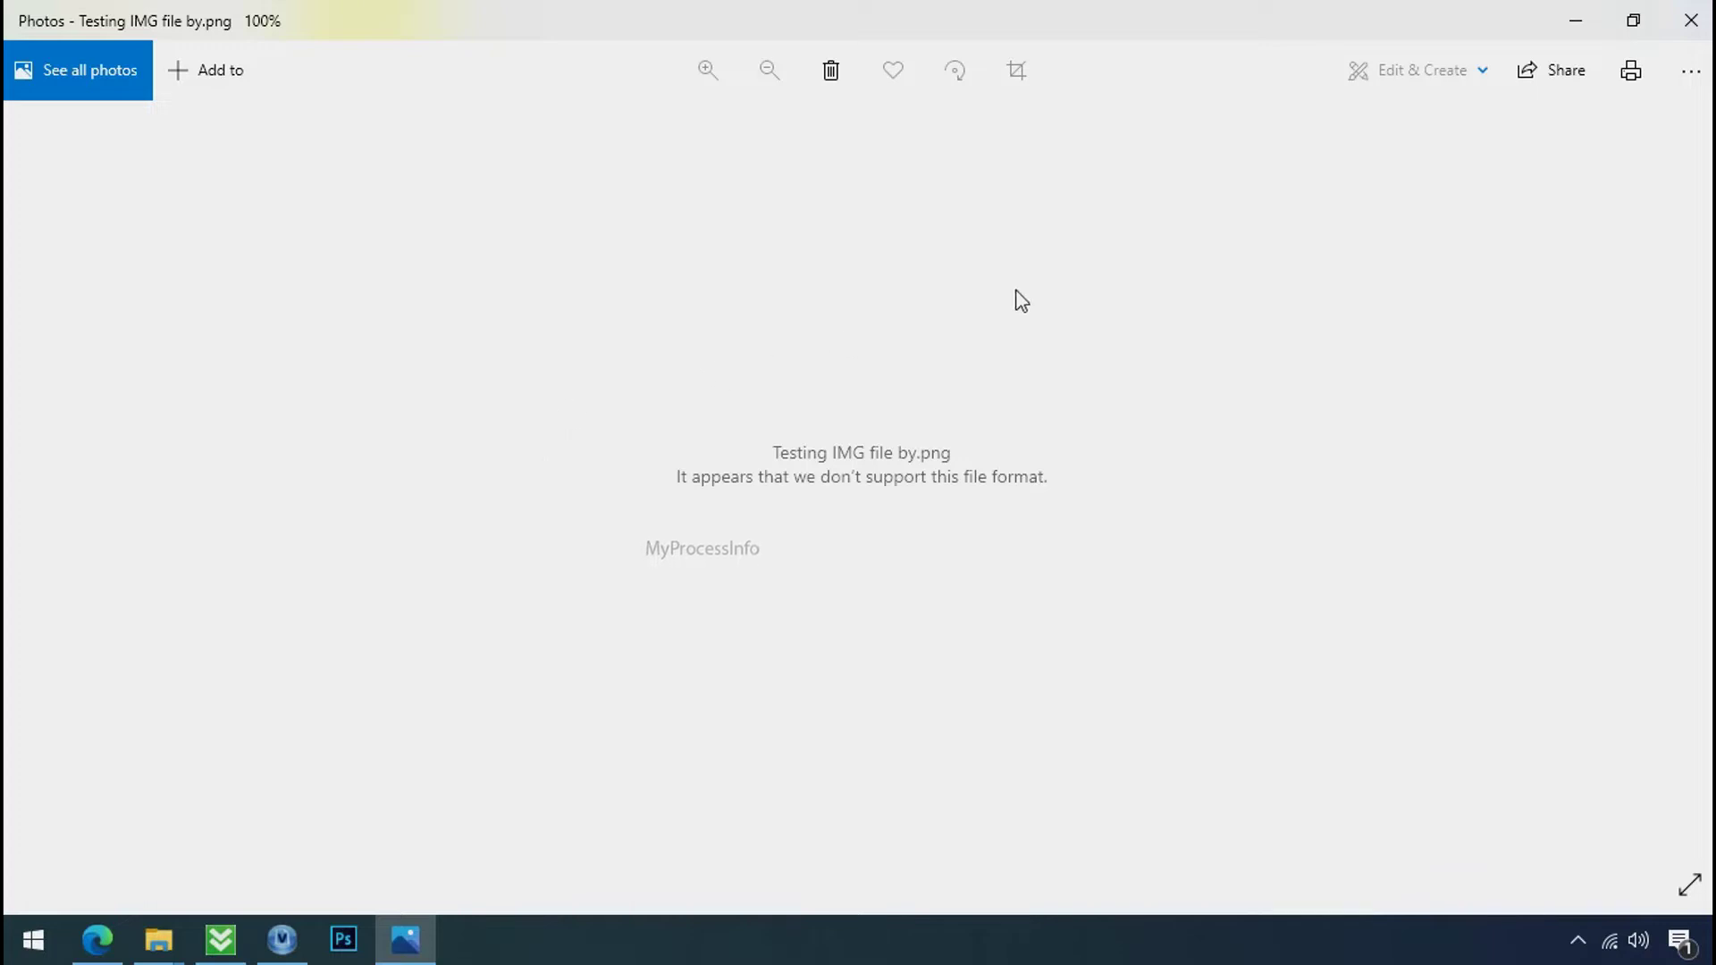
{"action": "left_click", "coordinate": [1689, 19]}
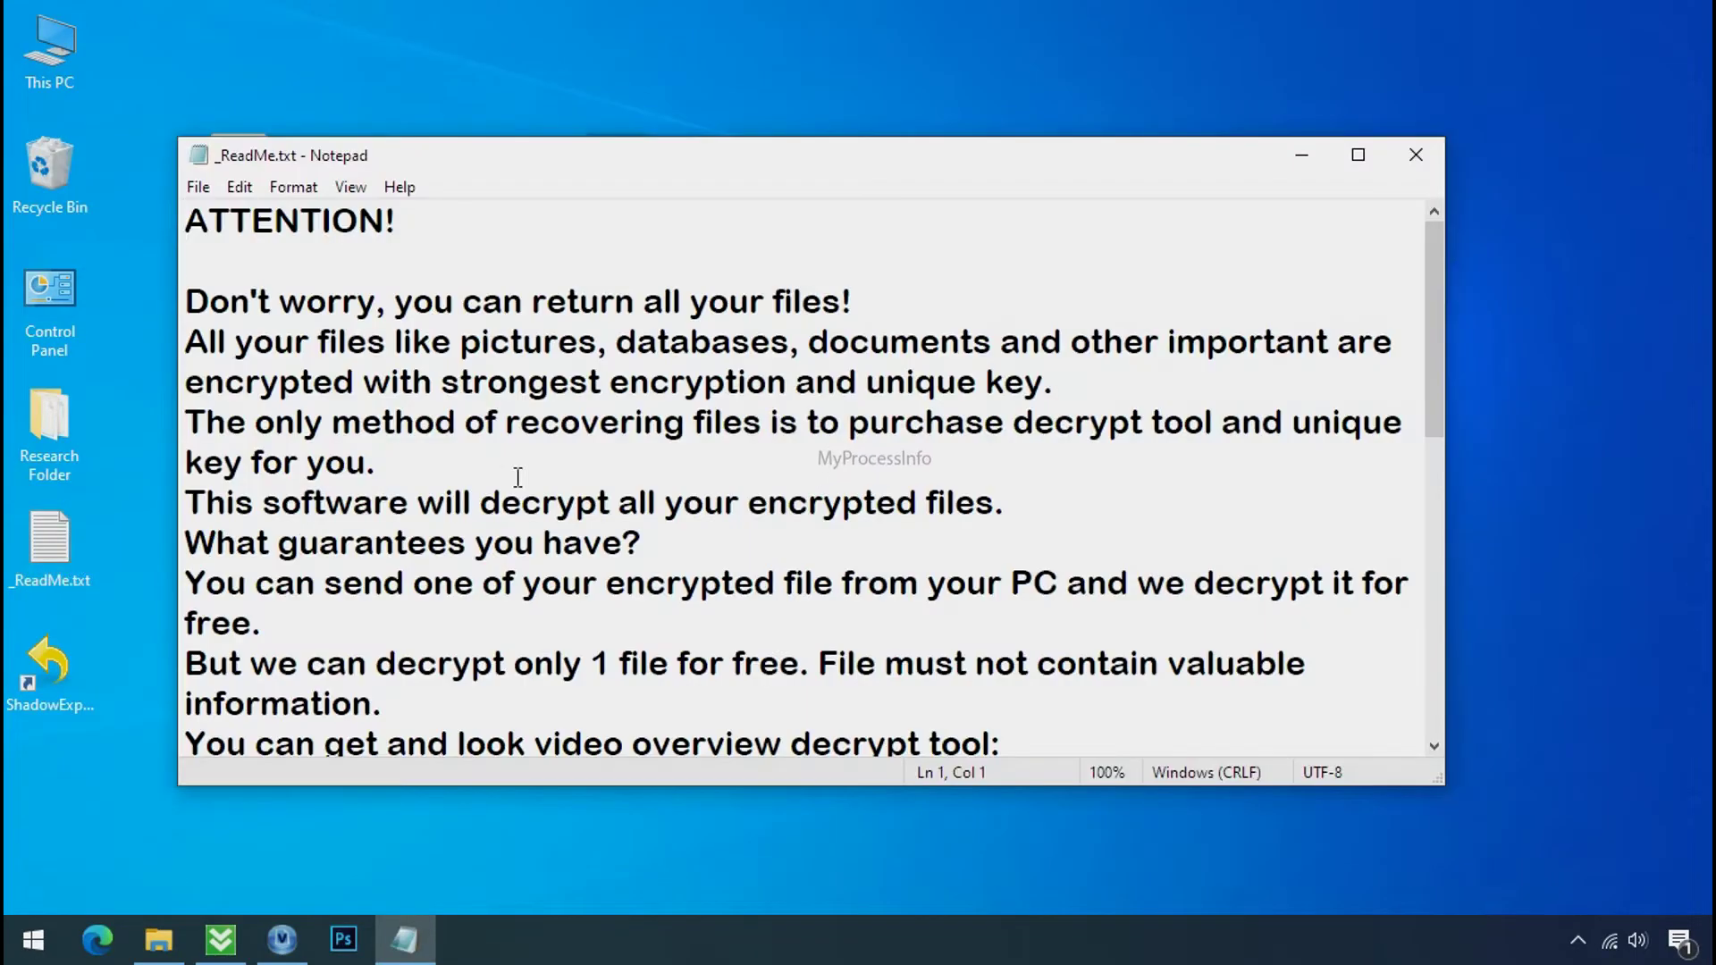
Read the _ReadMe.txt ransom note's contact e-mails and personal ID, then close Notepad
{"action": "scroll", "coordinate": [527, 466], "scroll_direction": "down", "scroll_amount": 5}
{"action": "double_click", "coordinate": [463, 470]}
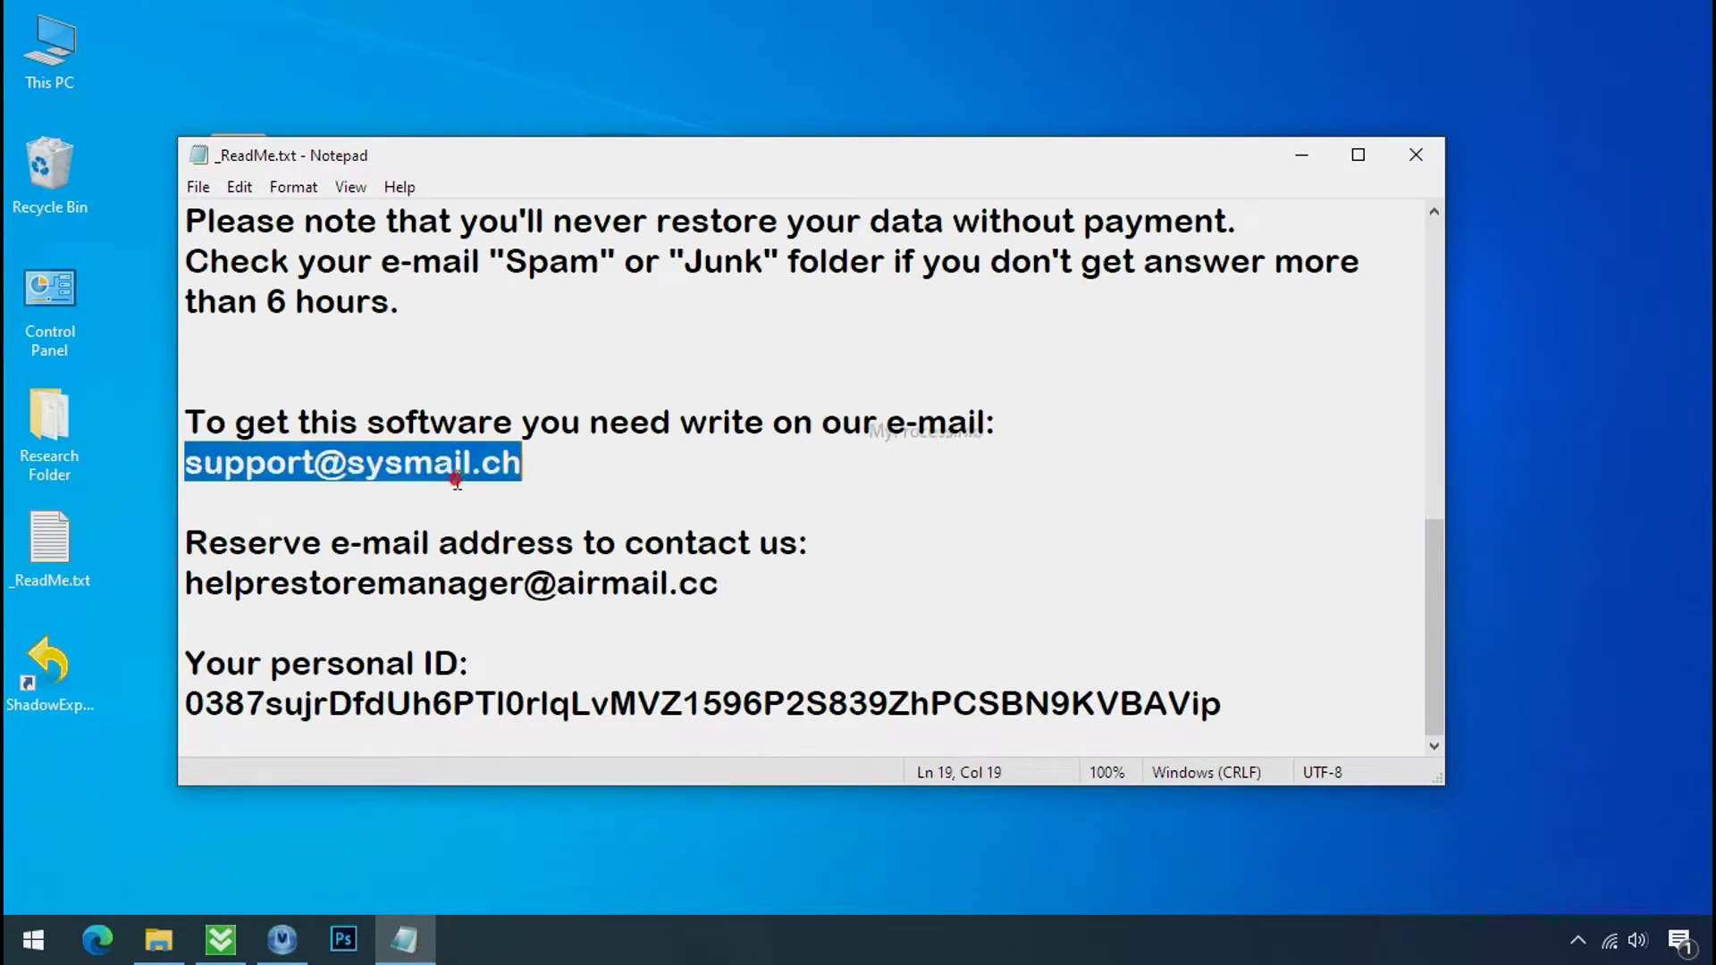
{"action": "double_click", "coordinate": [426, 579]}
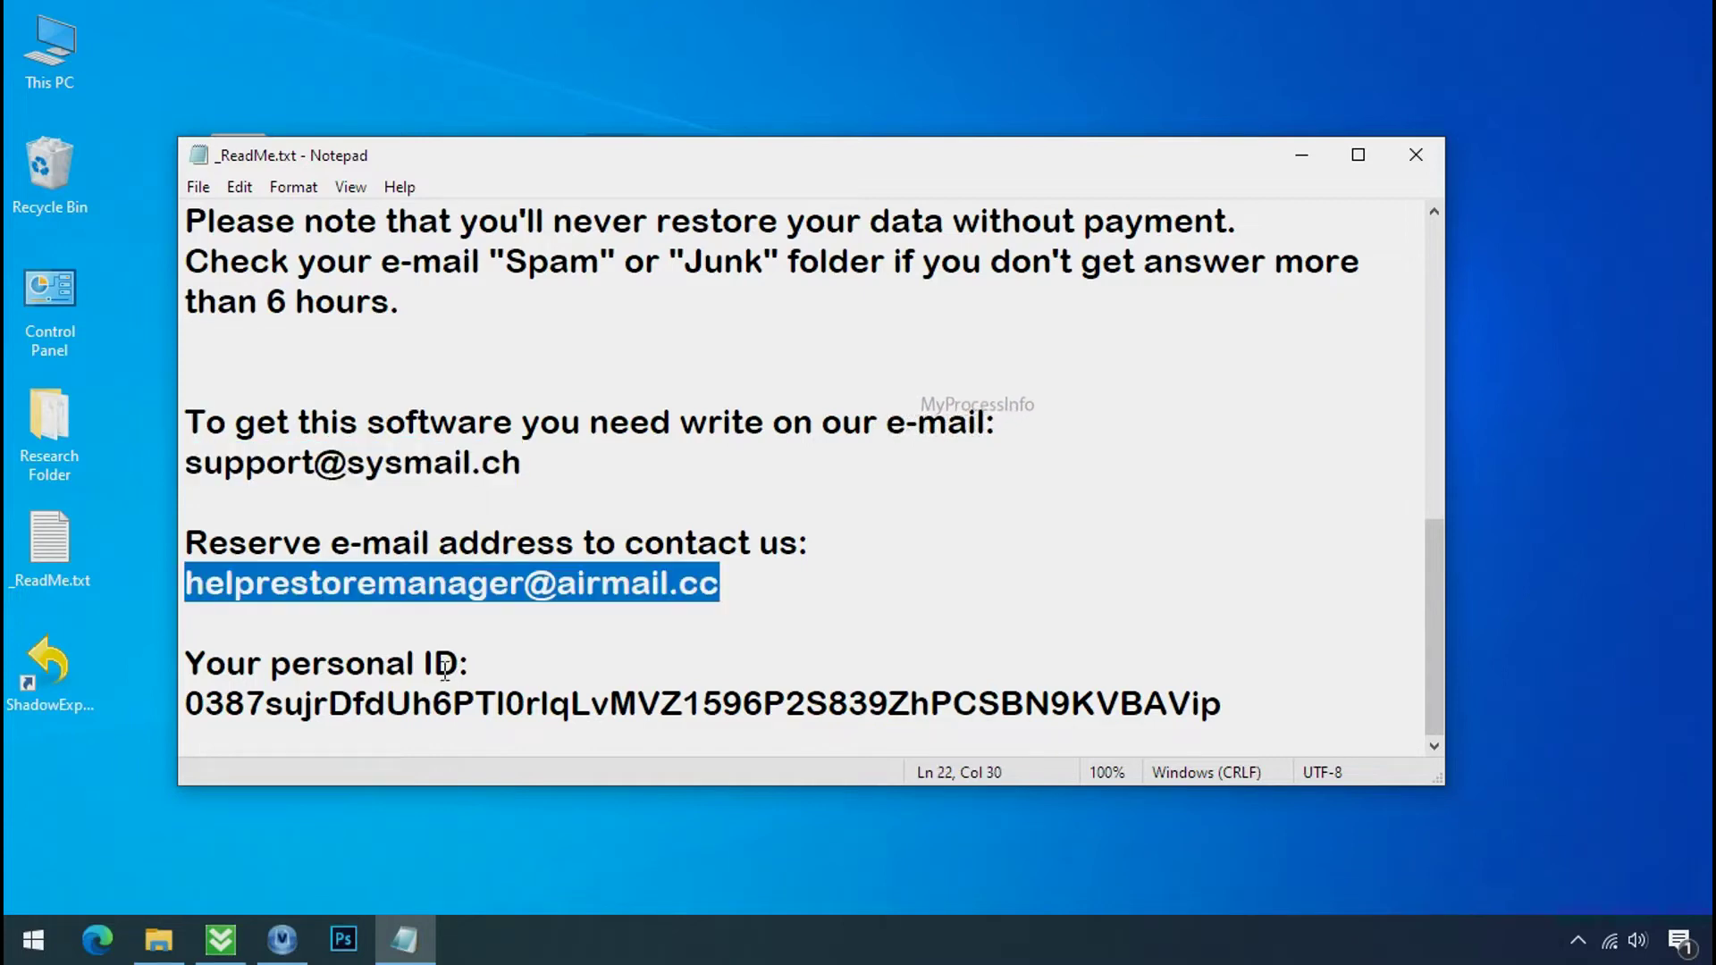
{"action": "double_click", "coordinate": [443, 703]}
{"action": "scroll", "coordinate": [465, 671], "scroll_direction": "up", "scroll_amount": 8}
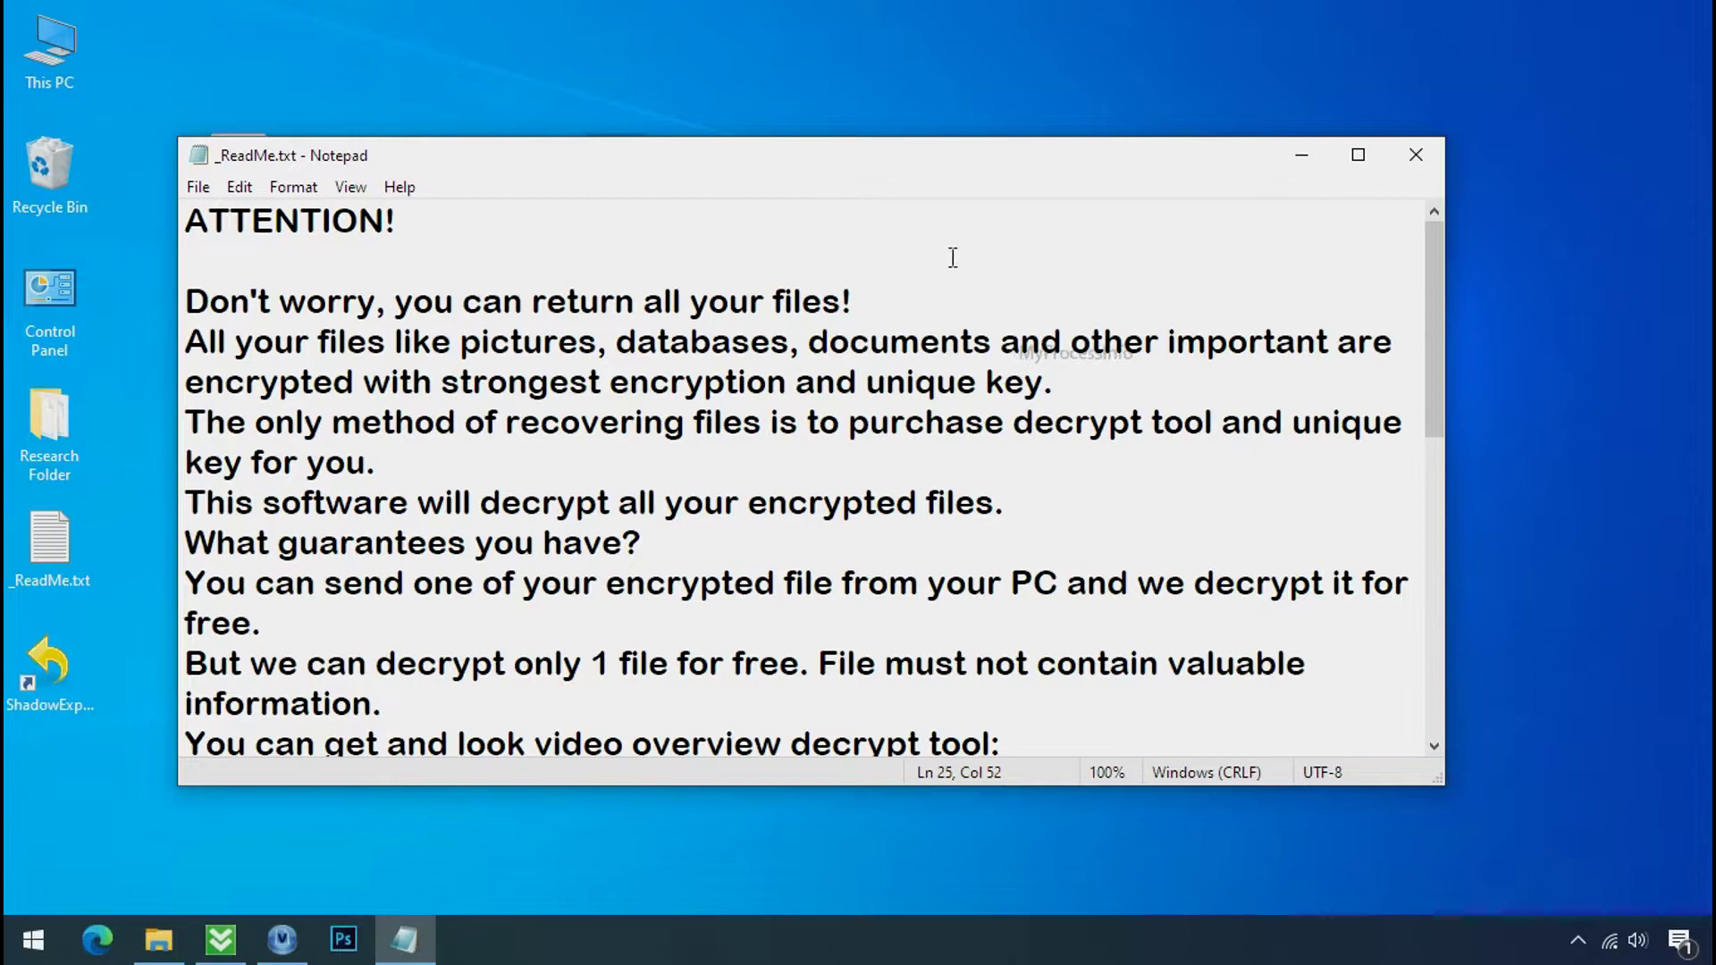
{"action": "left_click", "coordinate": [1421, 170]}
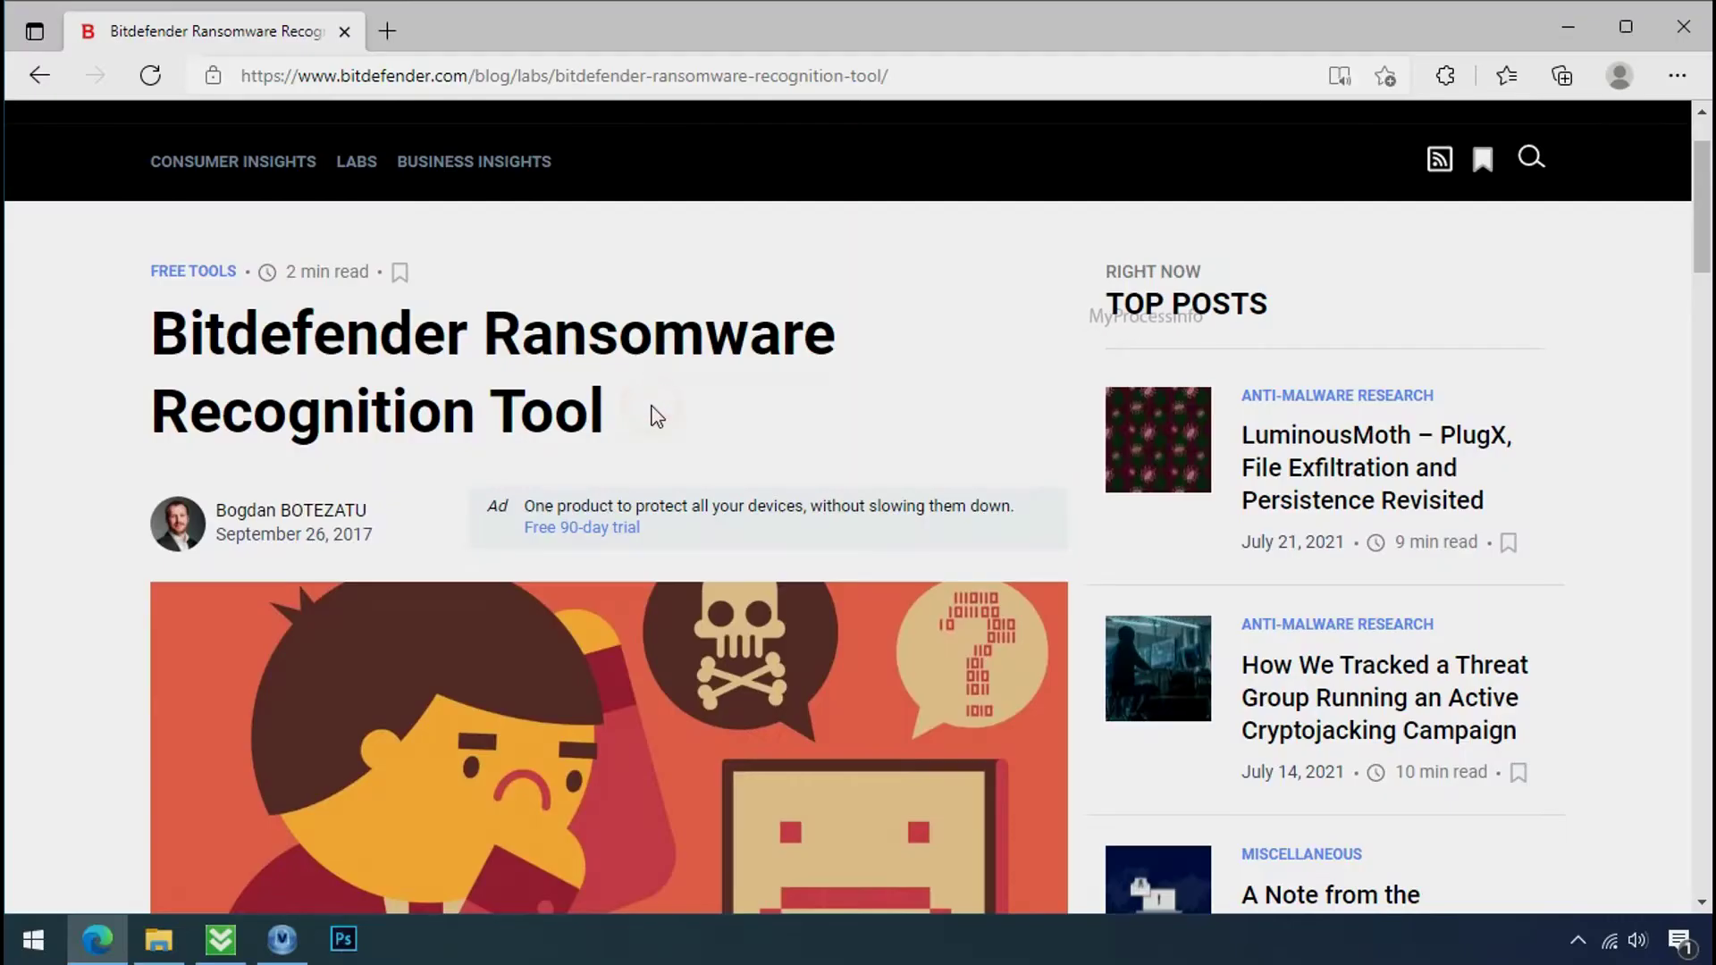
Download BDRansomRecognitionTool.exe from Bitdefender's Ransomware Recognition Tool page
{"action": "scroll", "coordinate": [654, 413], "scroll_direction": "down", "scroll_amount": 6}
{"action": "scroll", "coordinate": [653, 420], "scroll_direction": "down", "scroll_amount": 6}
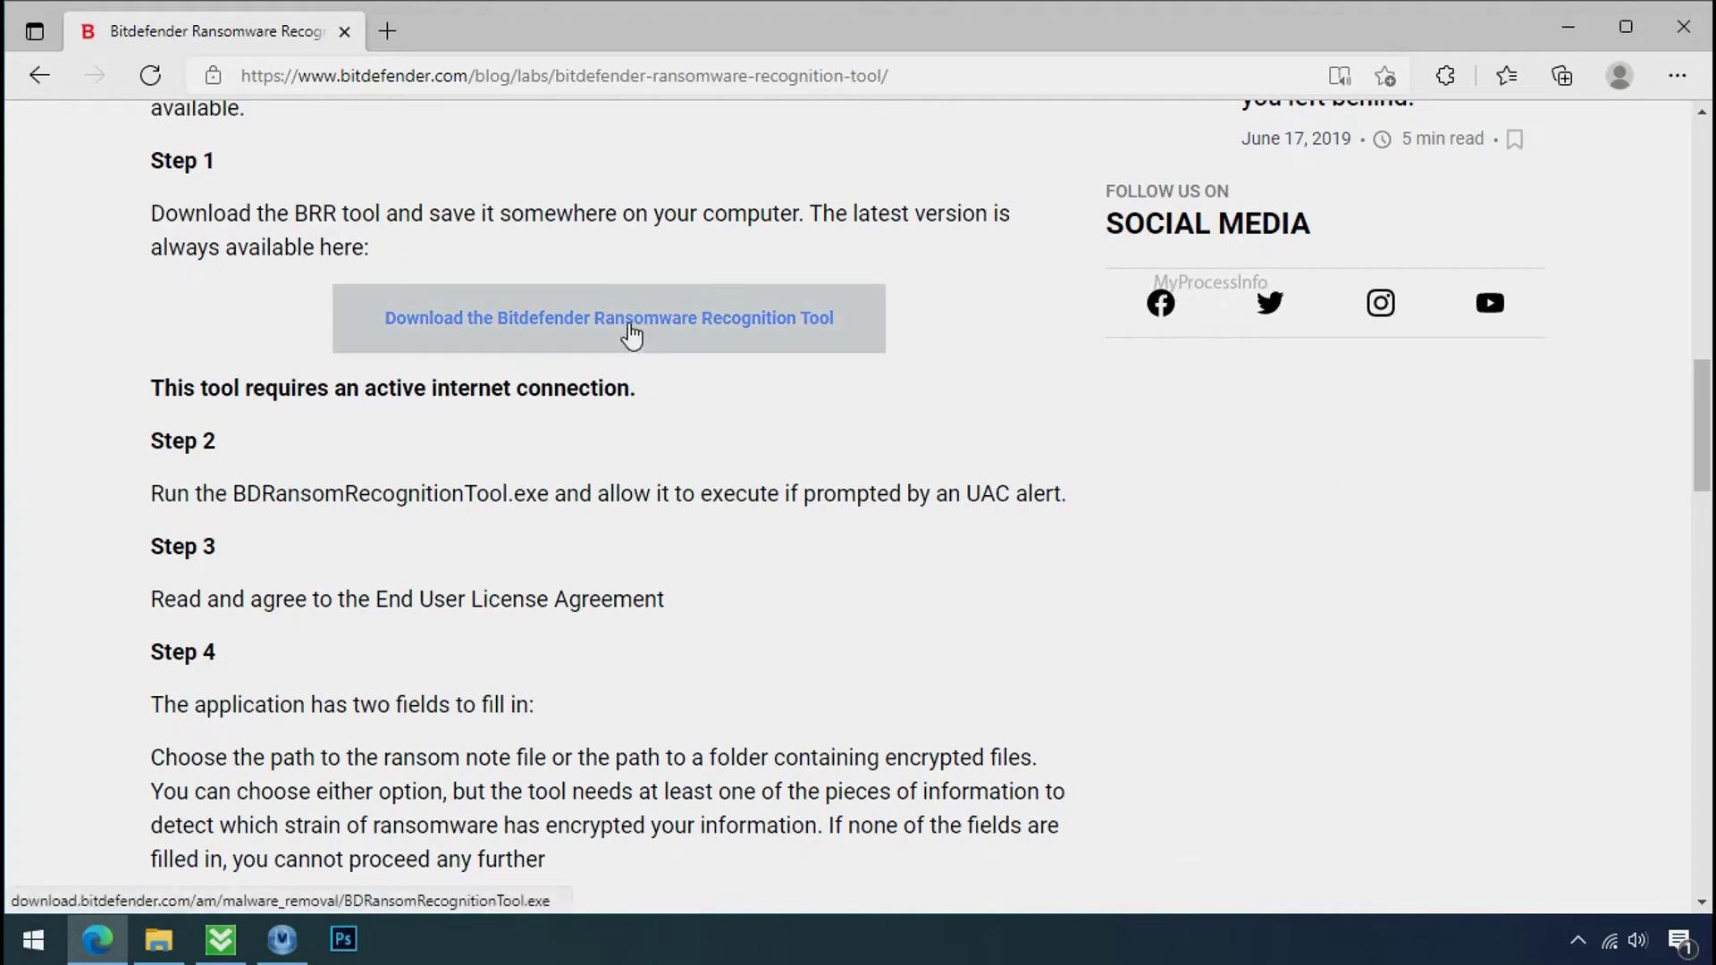
{"action": "left_click", "coordinate": [630, 337]}
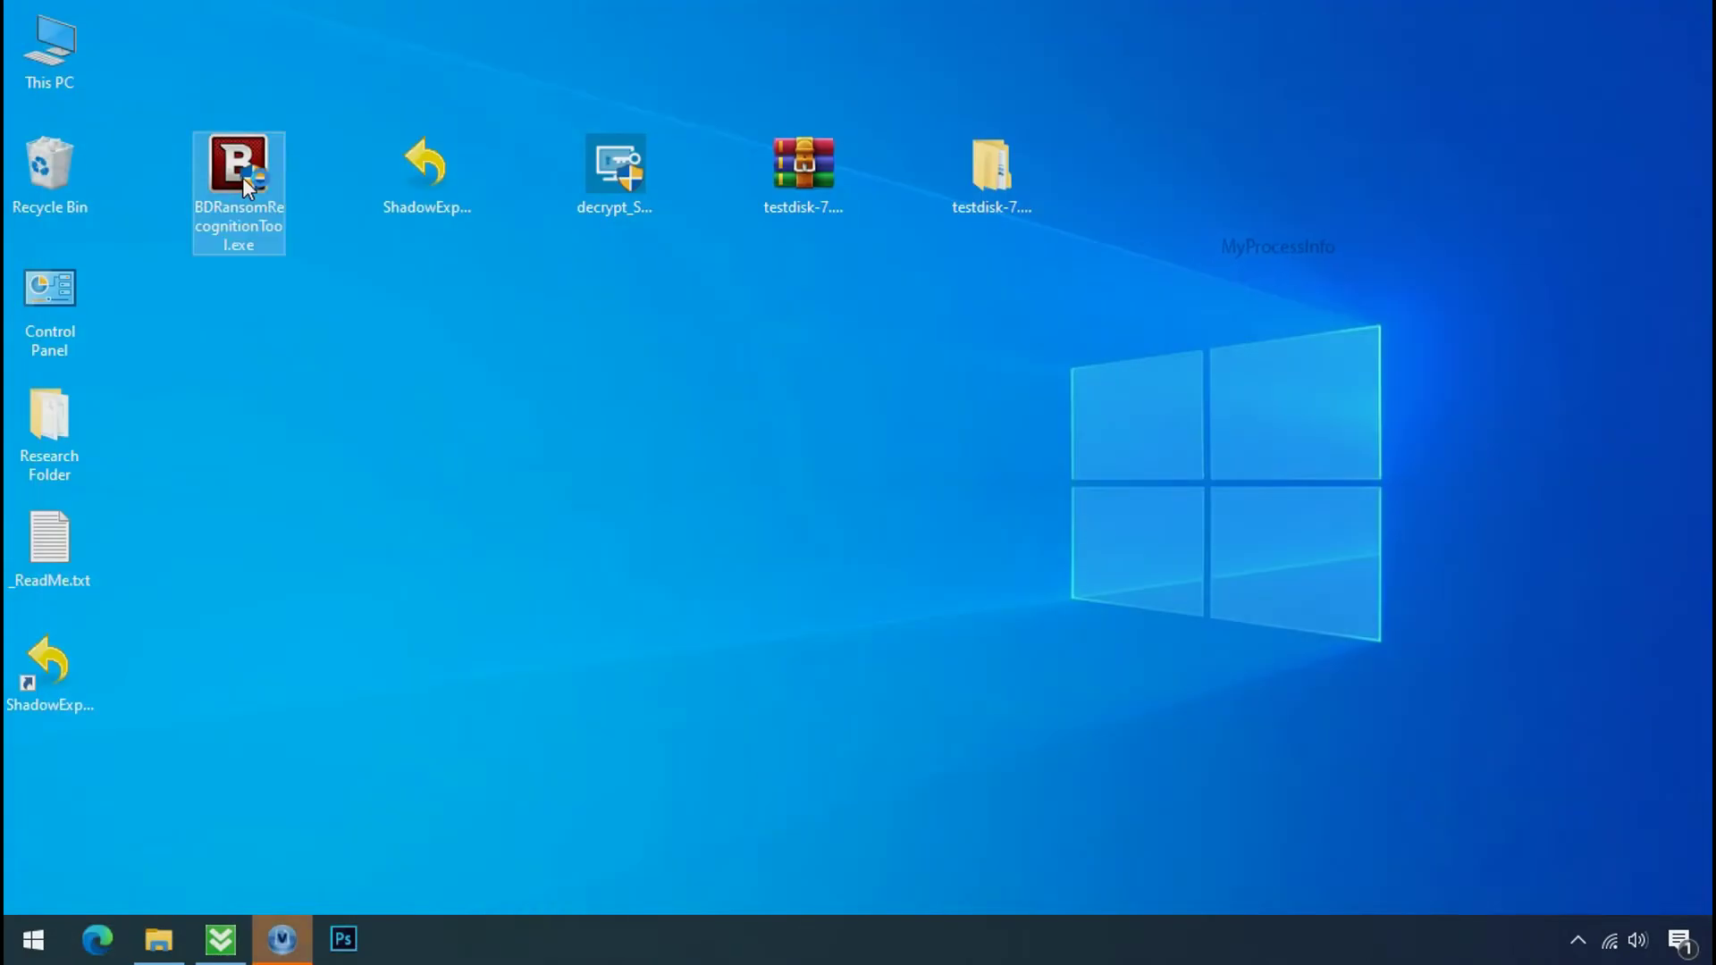
Scan the Desktop's _ReadMe.txt with Bitdefender's recognition tool, matching STOP at 47%, then close it
{"action": "double_click", "coordinate": [243, 177]}
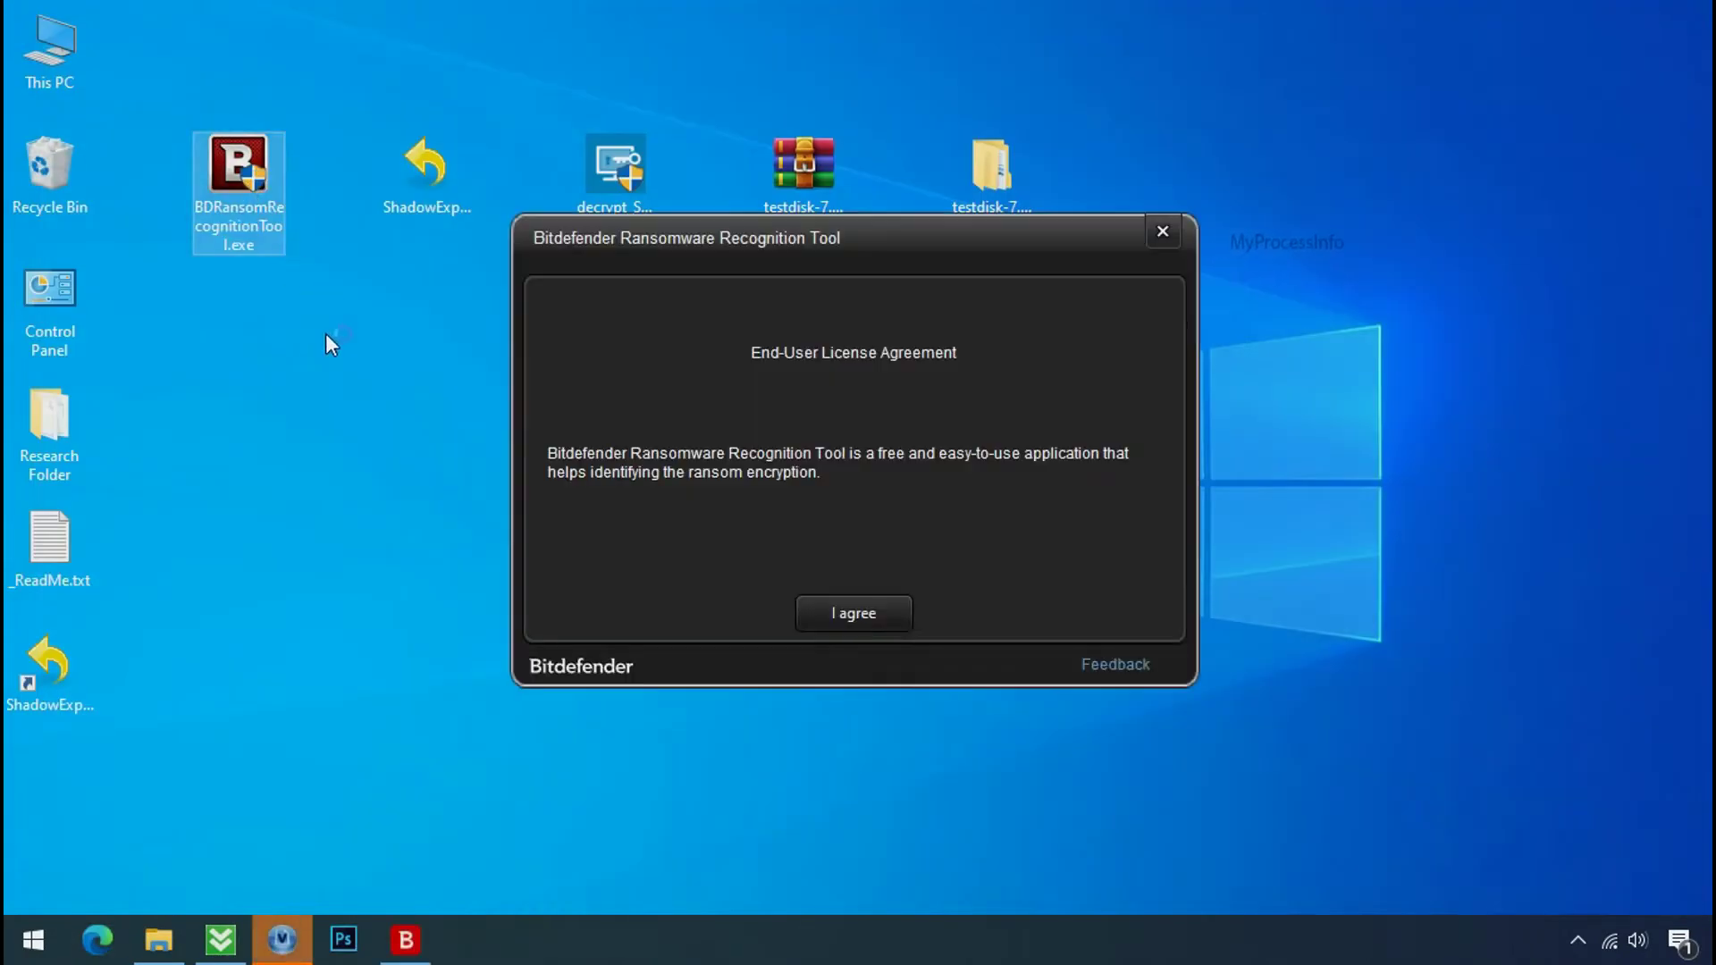
{"action": "left_click", "coordinate": [849, 619]}
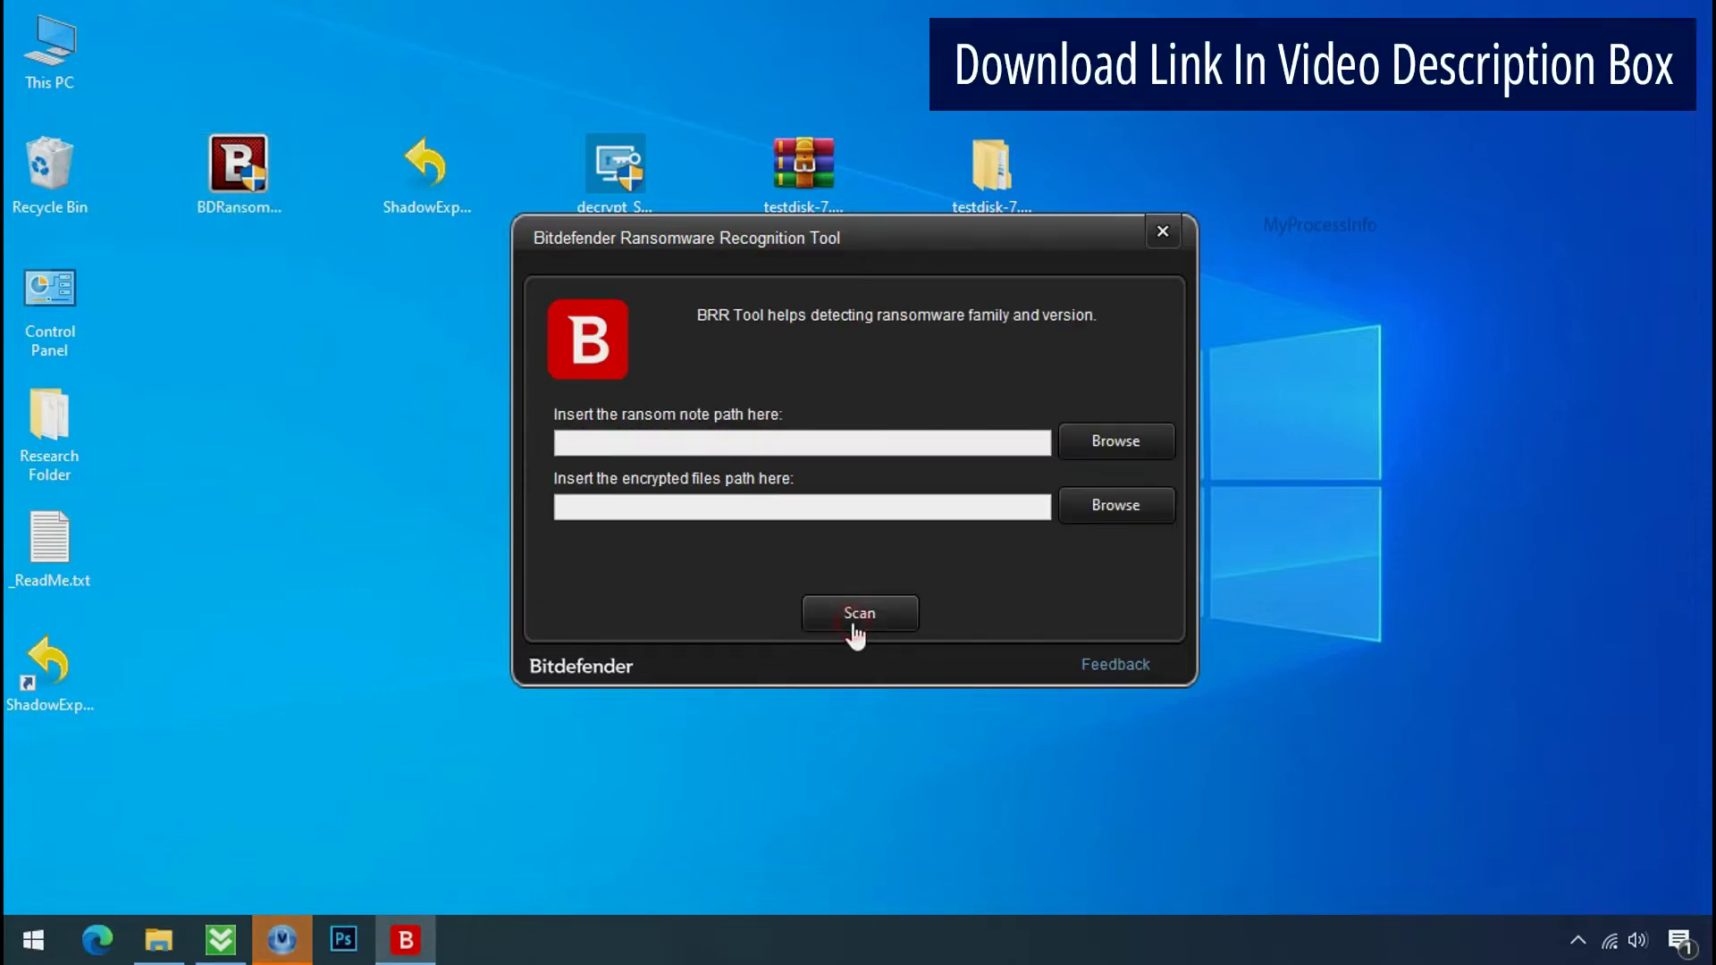
{"action": "left_click", "coordinate": [1113, 439]}
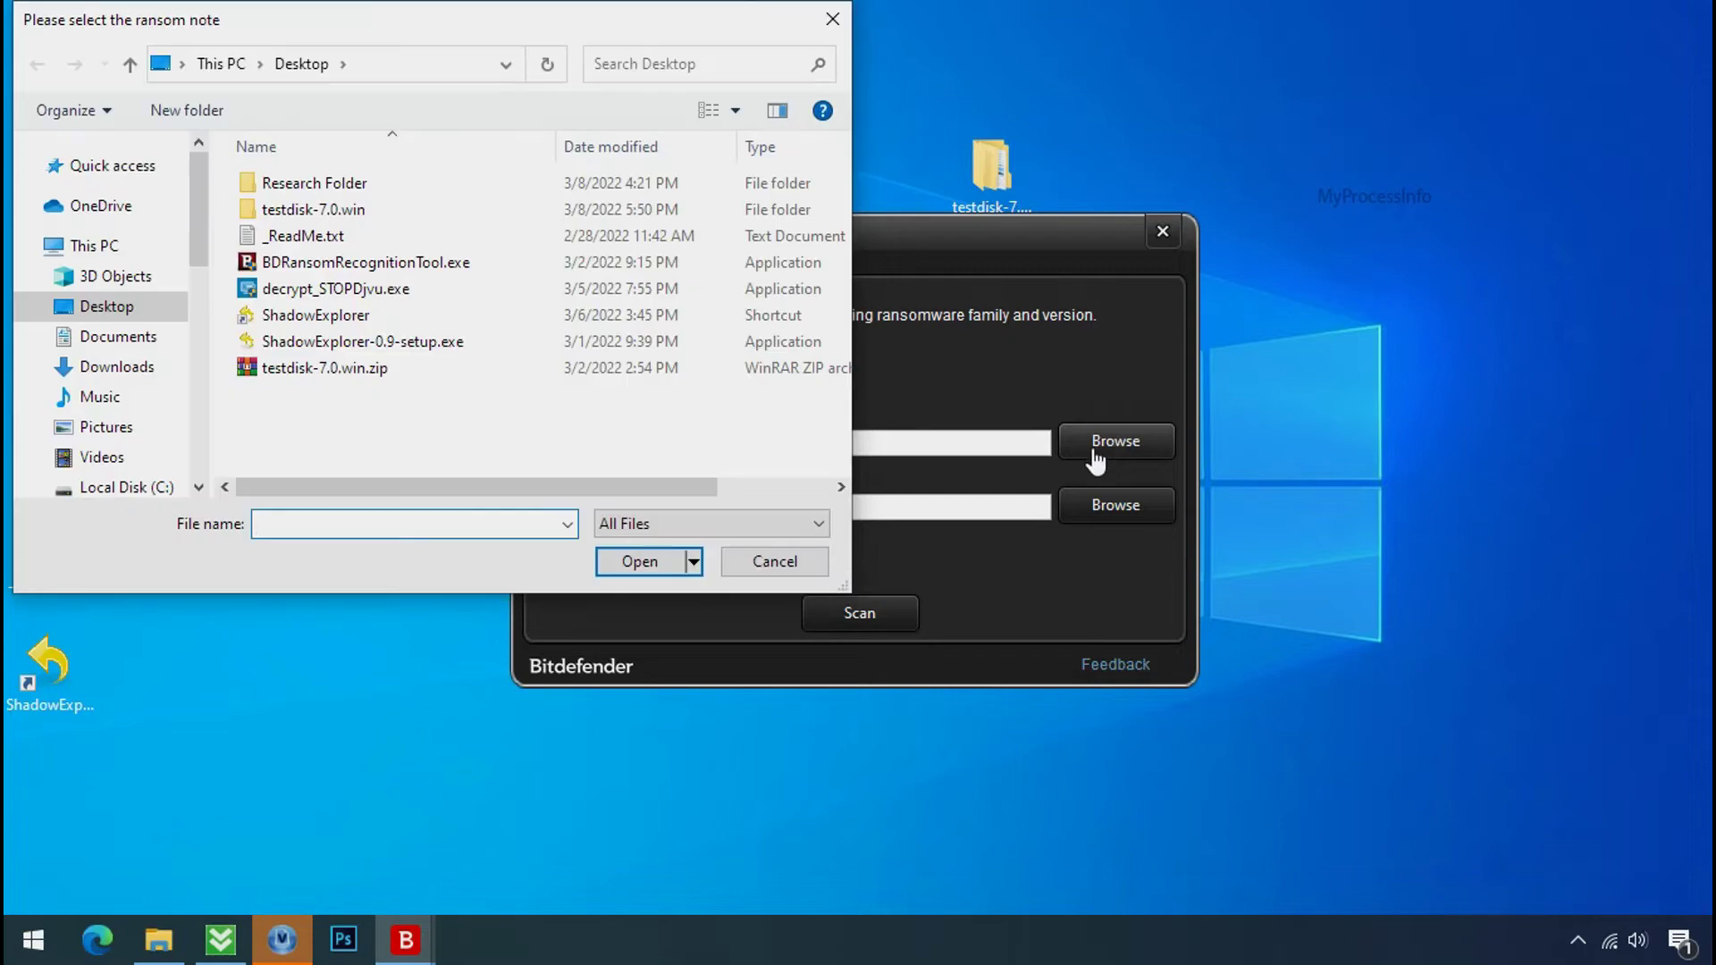
{"action": "double_click", "coordinate": [320, 236]}
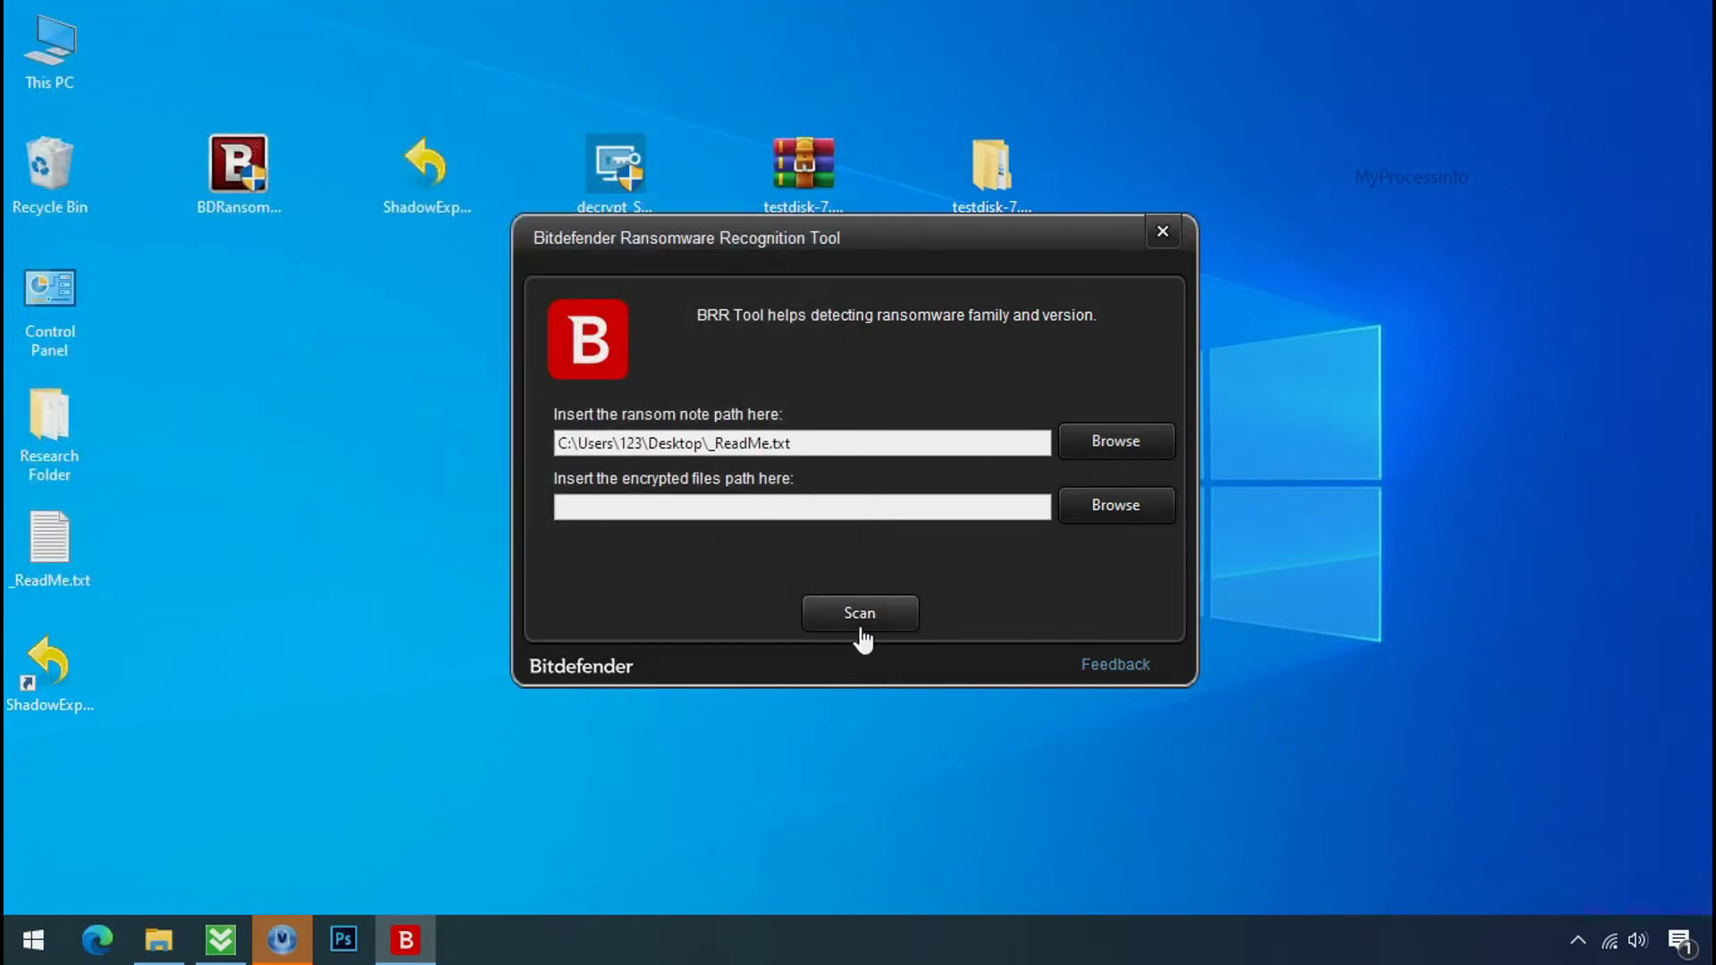
{"action": "left_click", "coordinate": [862, 635]}
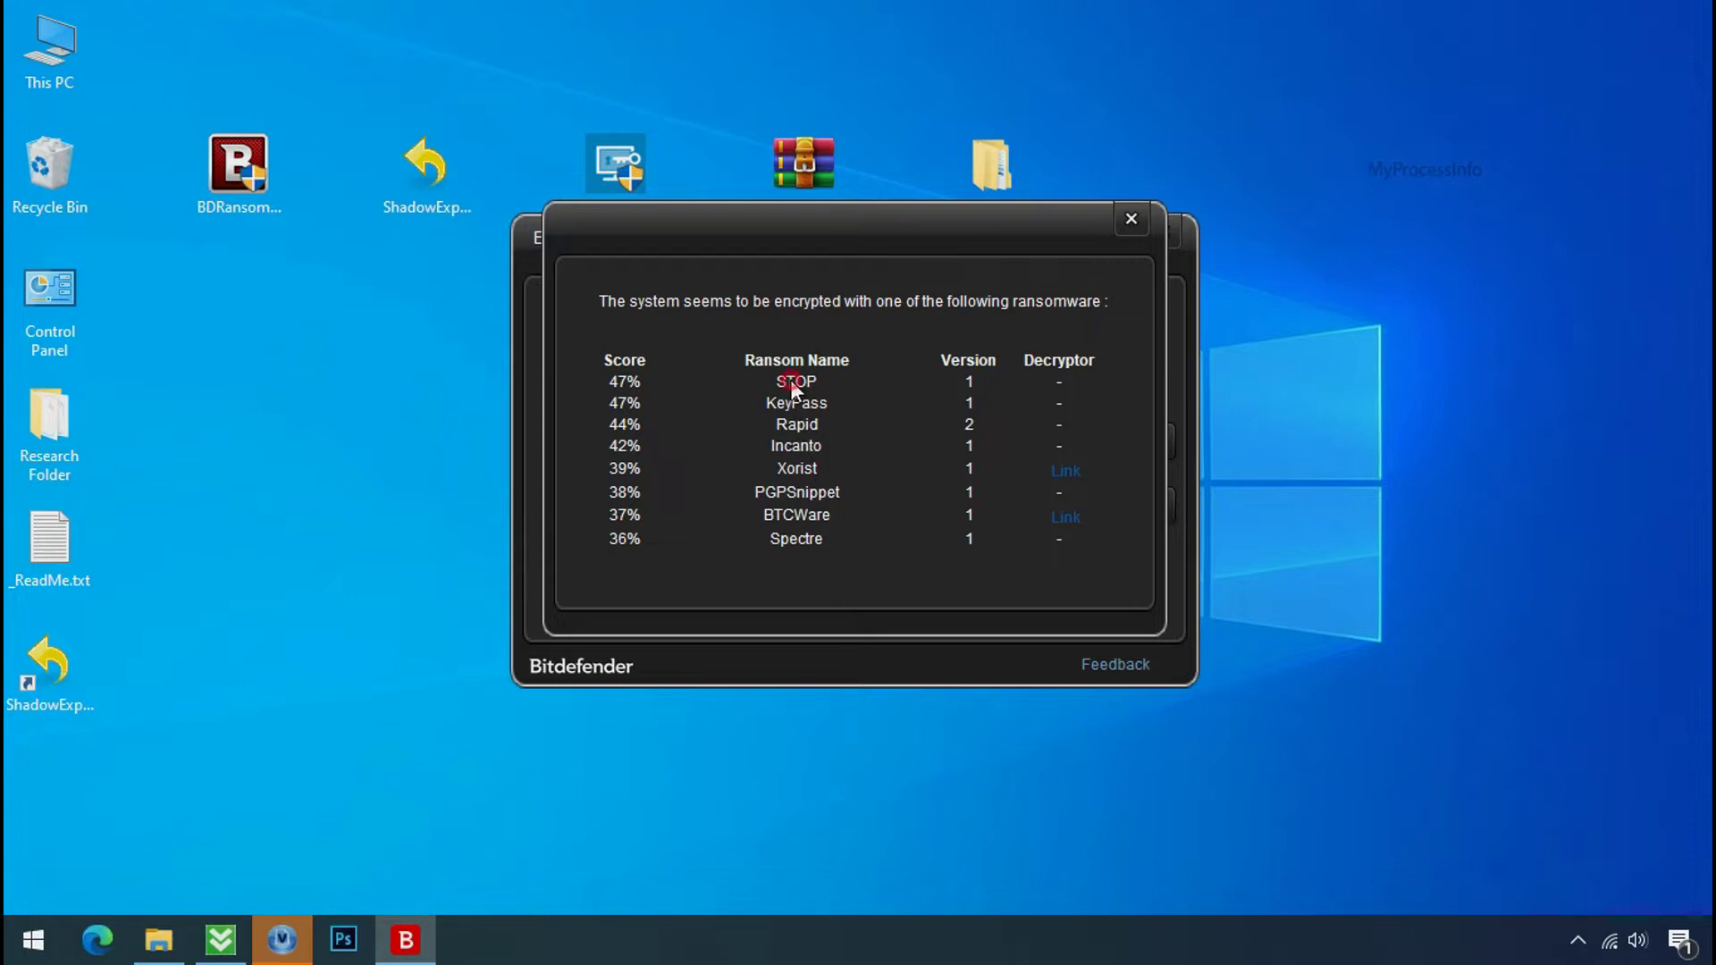
{"action": "left_click", "coordinate": [1132, 219]}
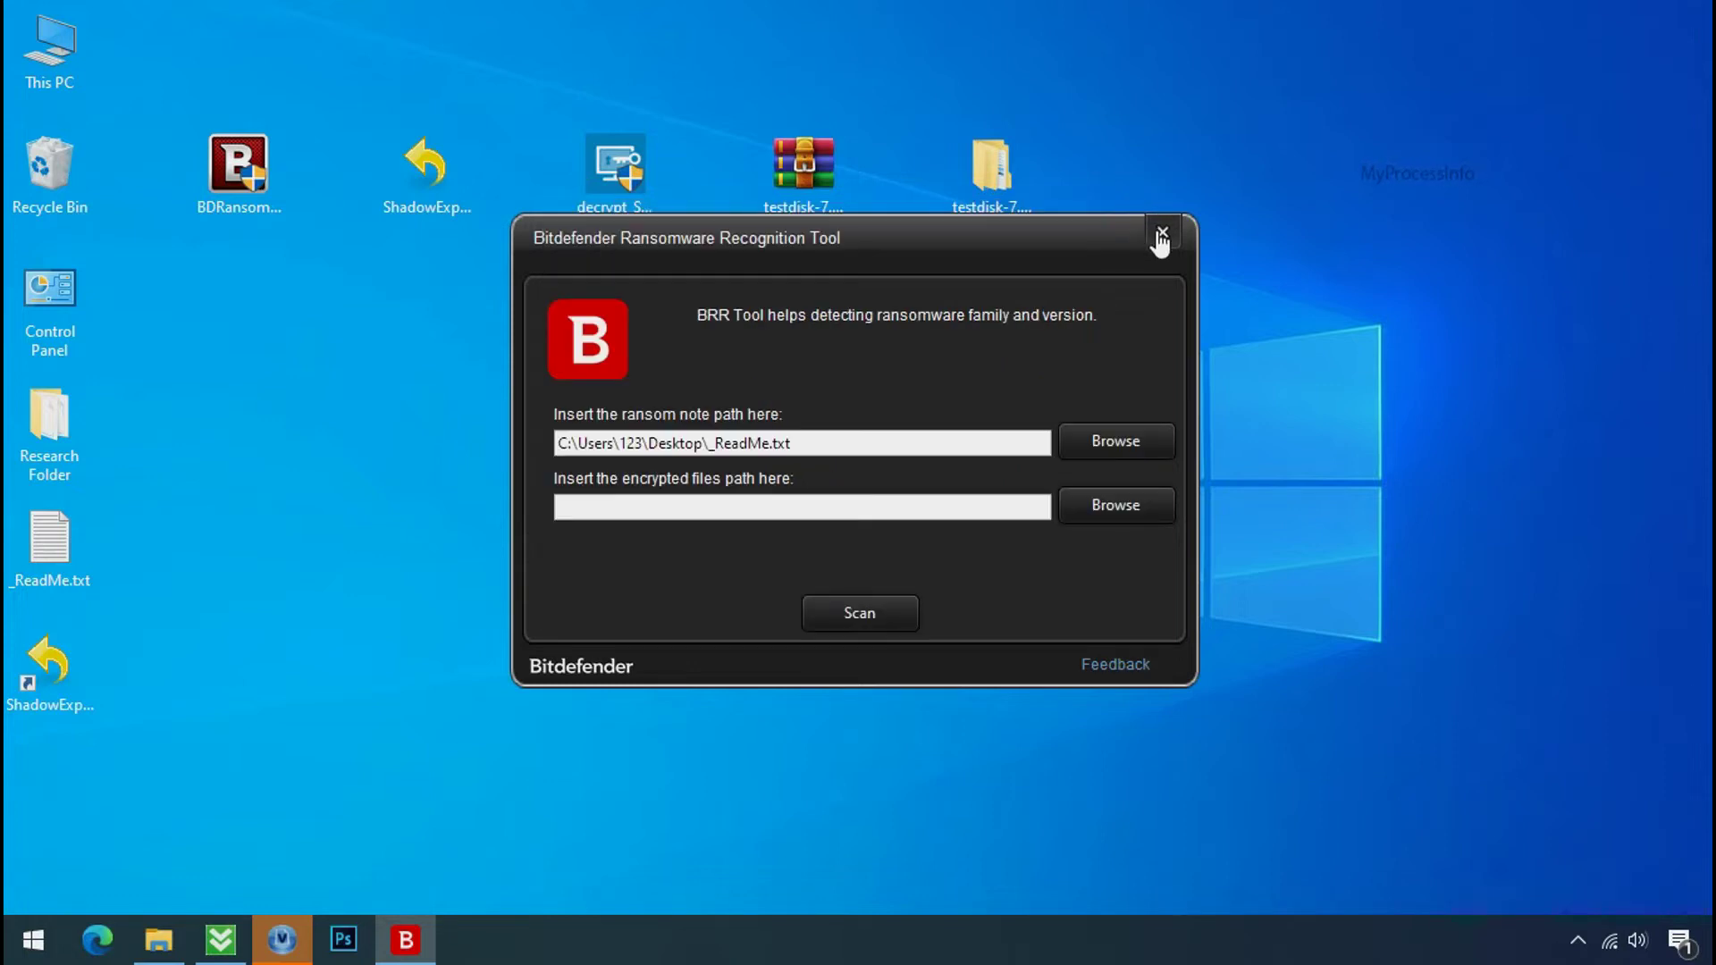
{"action": "left_click", "coordinate": [1160, 236]}
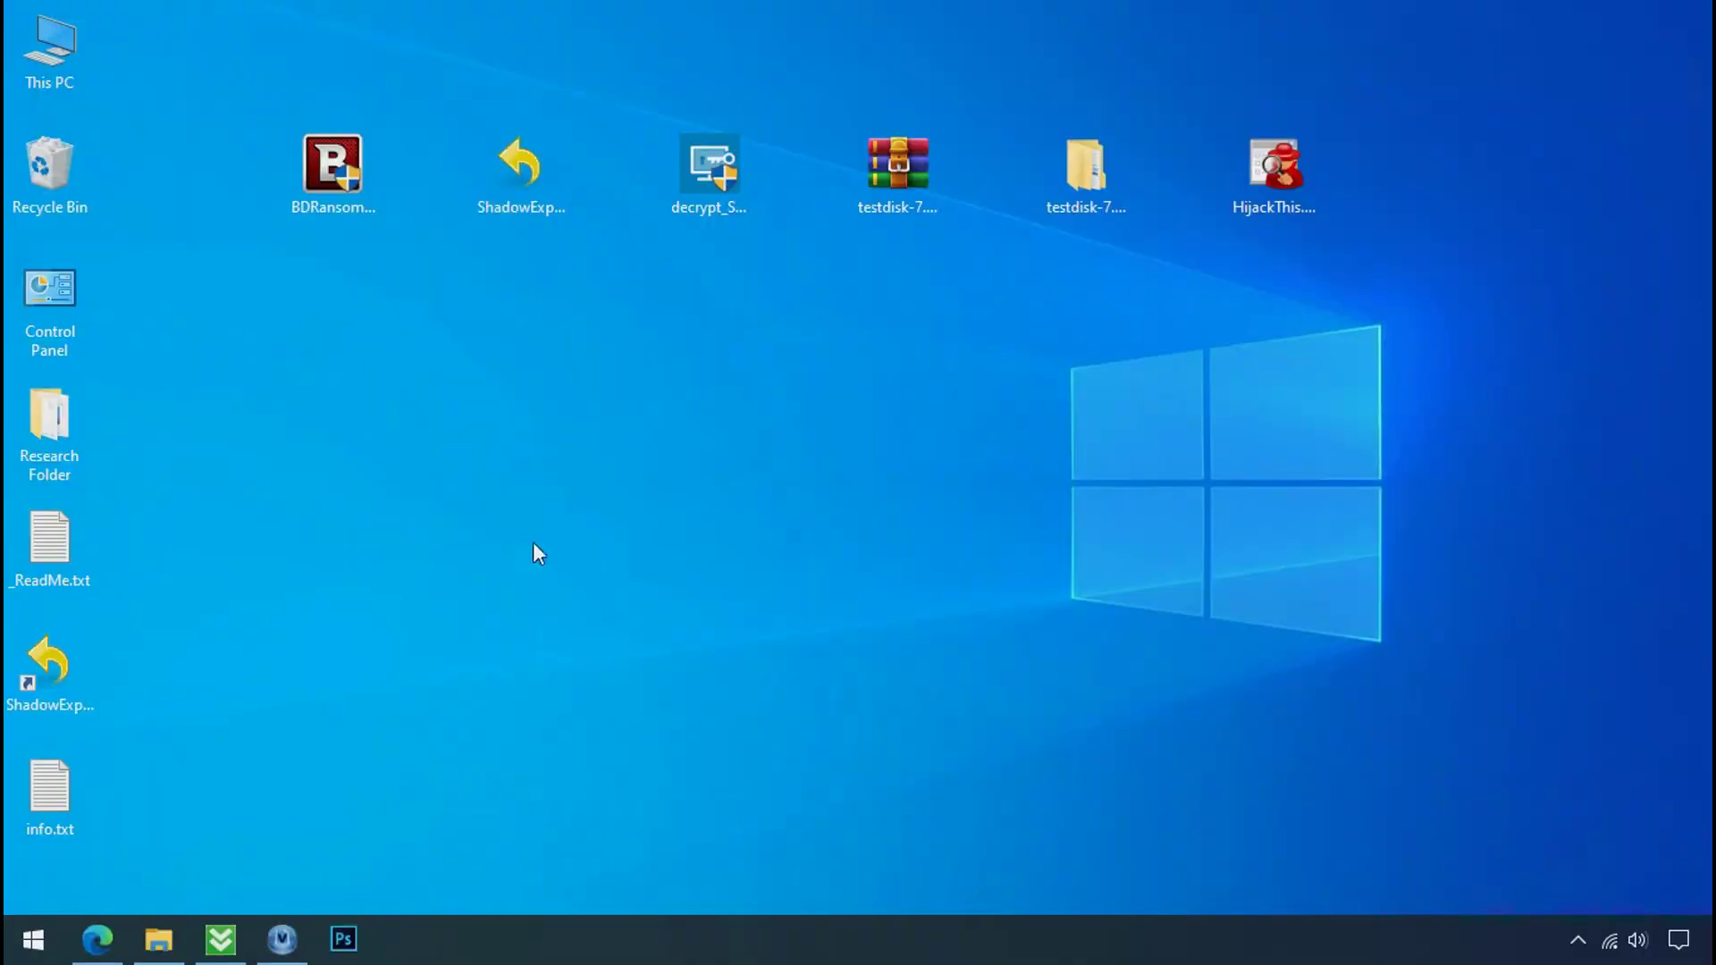
Search %LOCALAPPDATA% from the Start menu to open the AppData\Local folder
{"action": "left_click", "coordinate": [27, 934]}
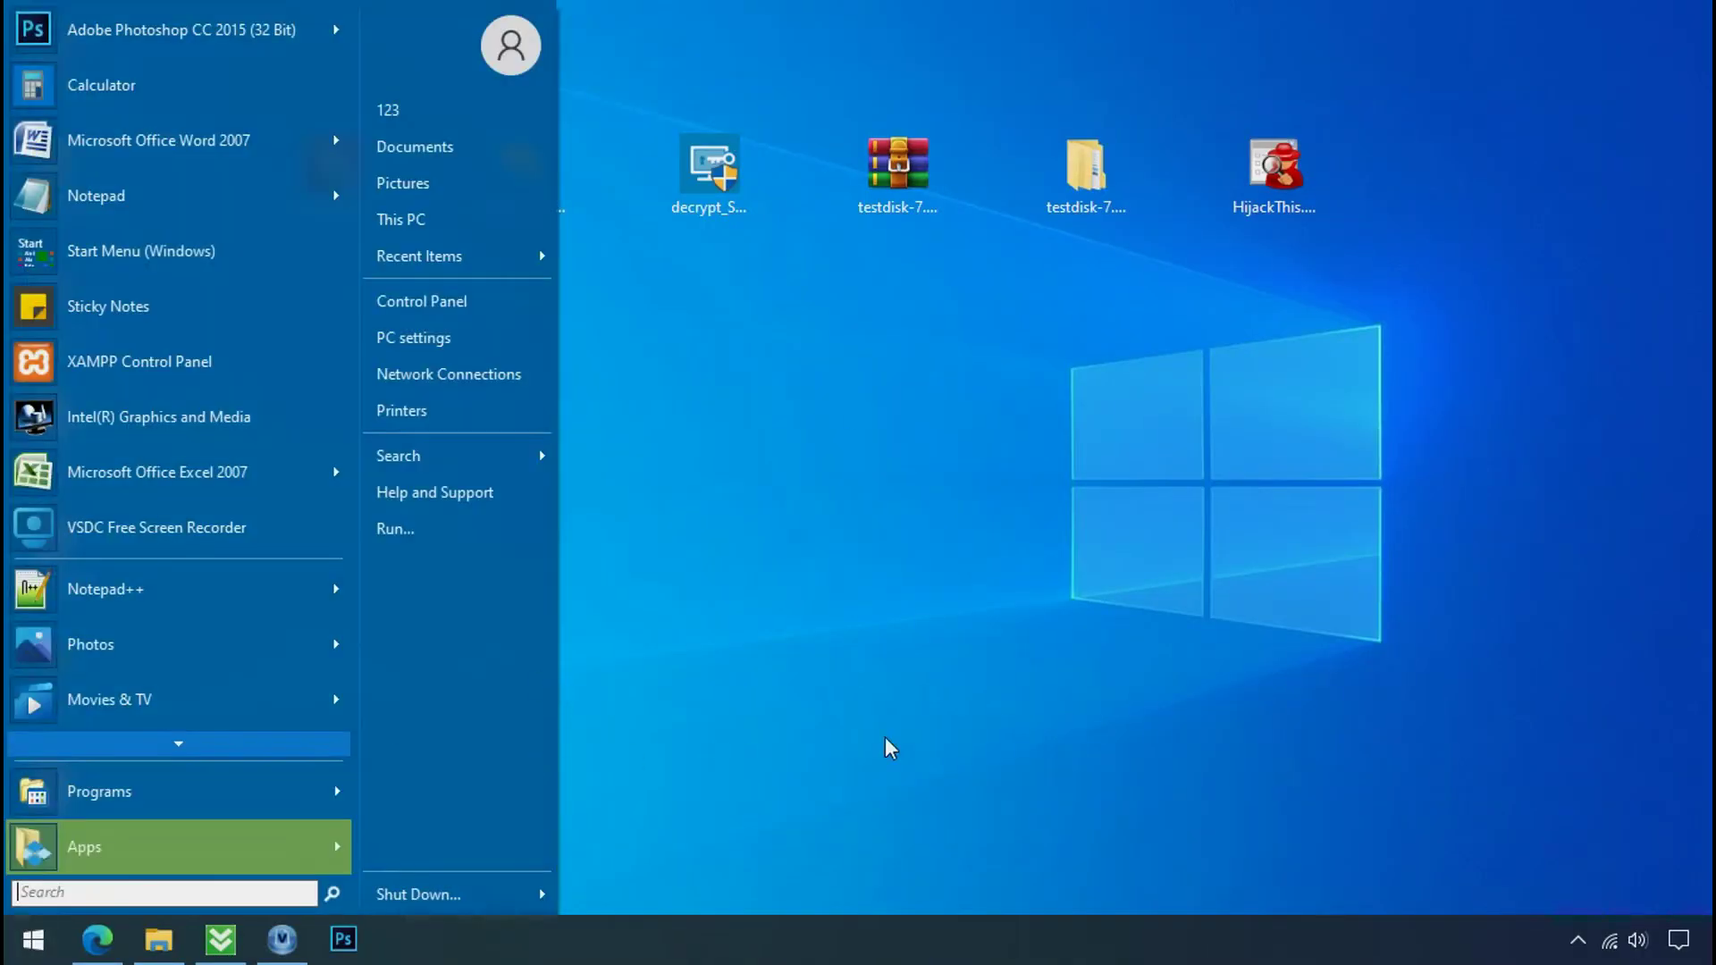
{"action": "type", "text": "%LOCALAPPDATA%"}
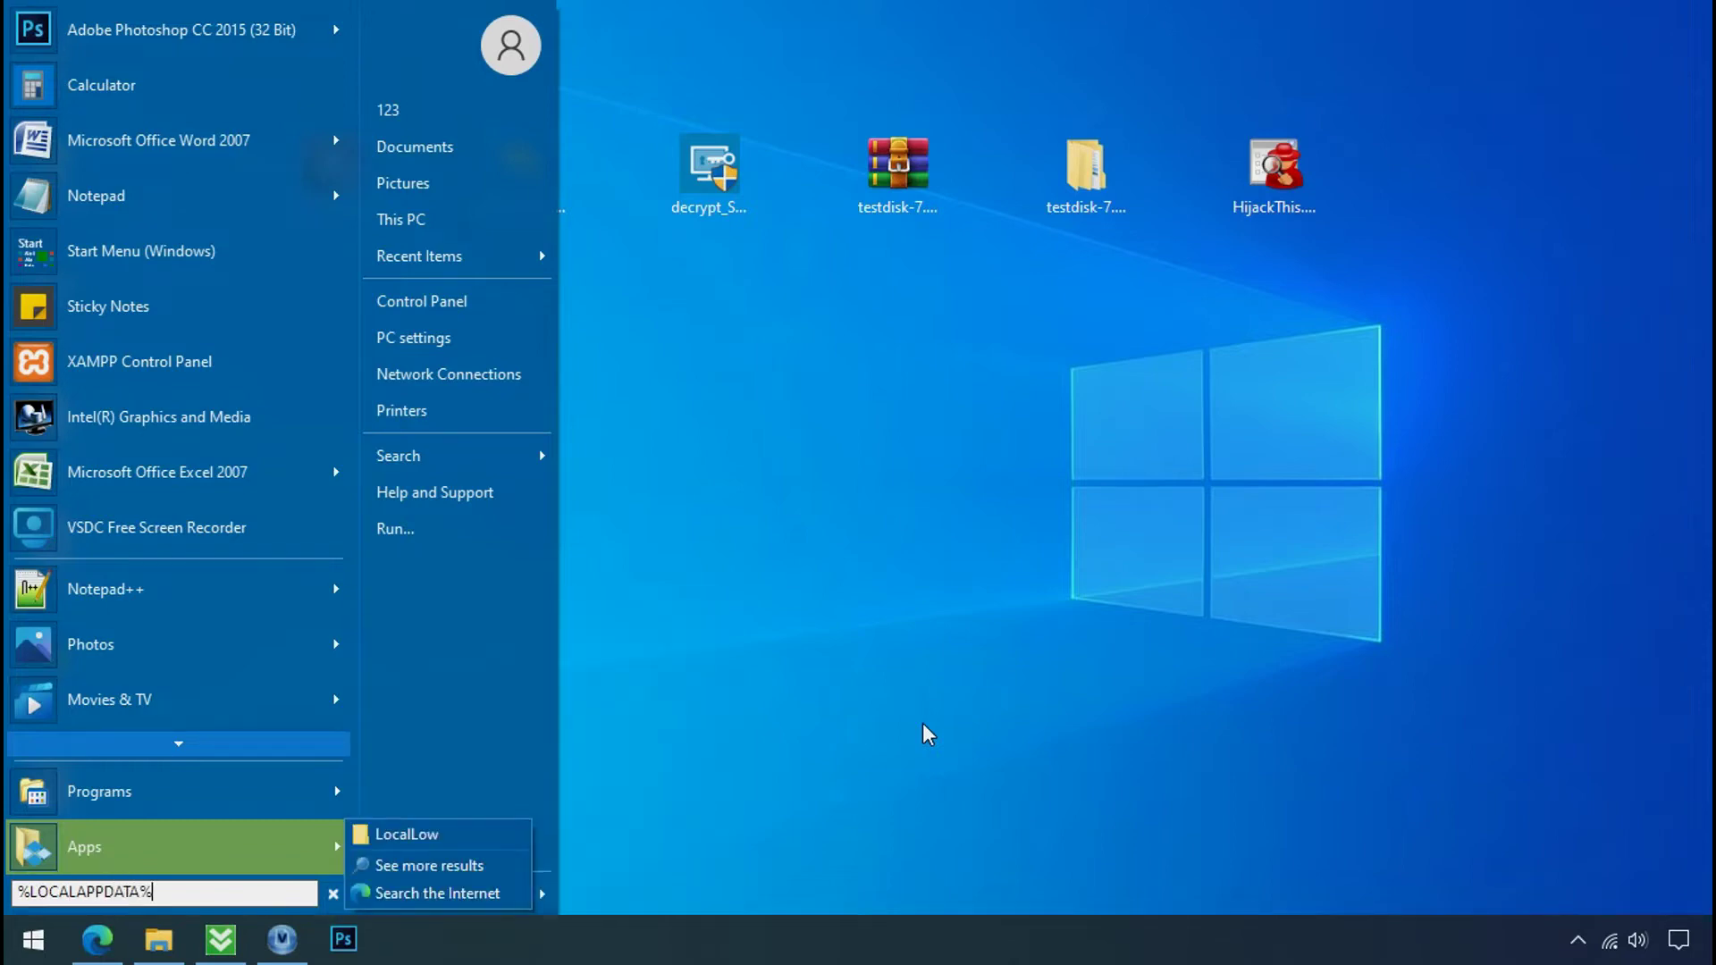
{"action": "key", "text": "Return"}
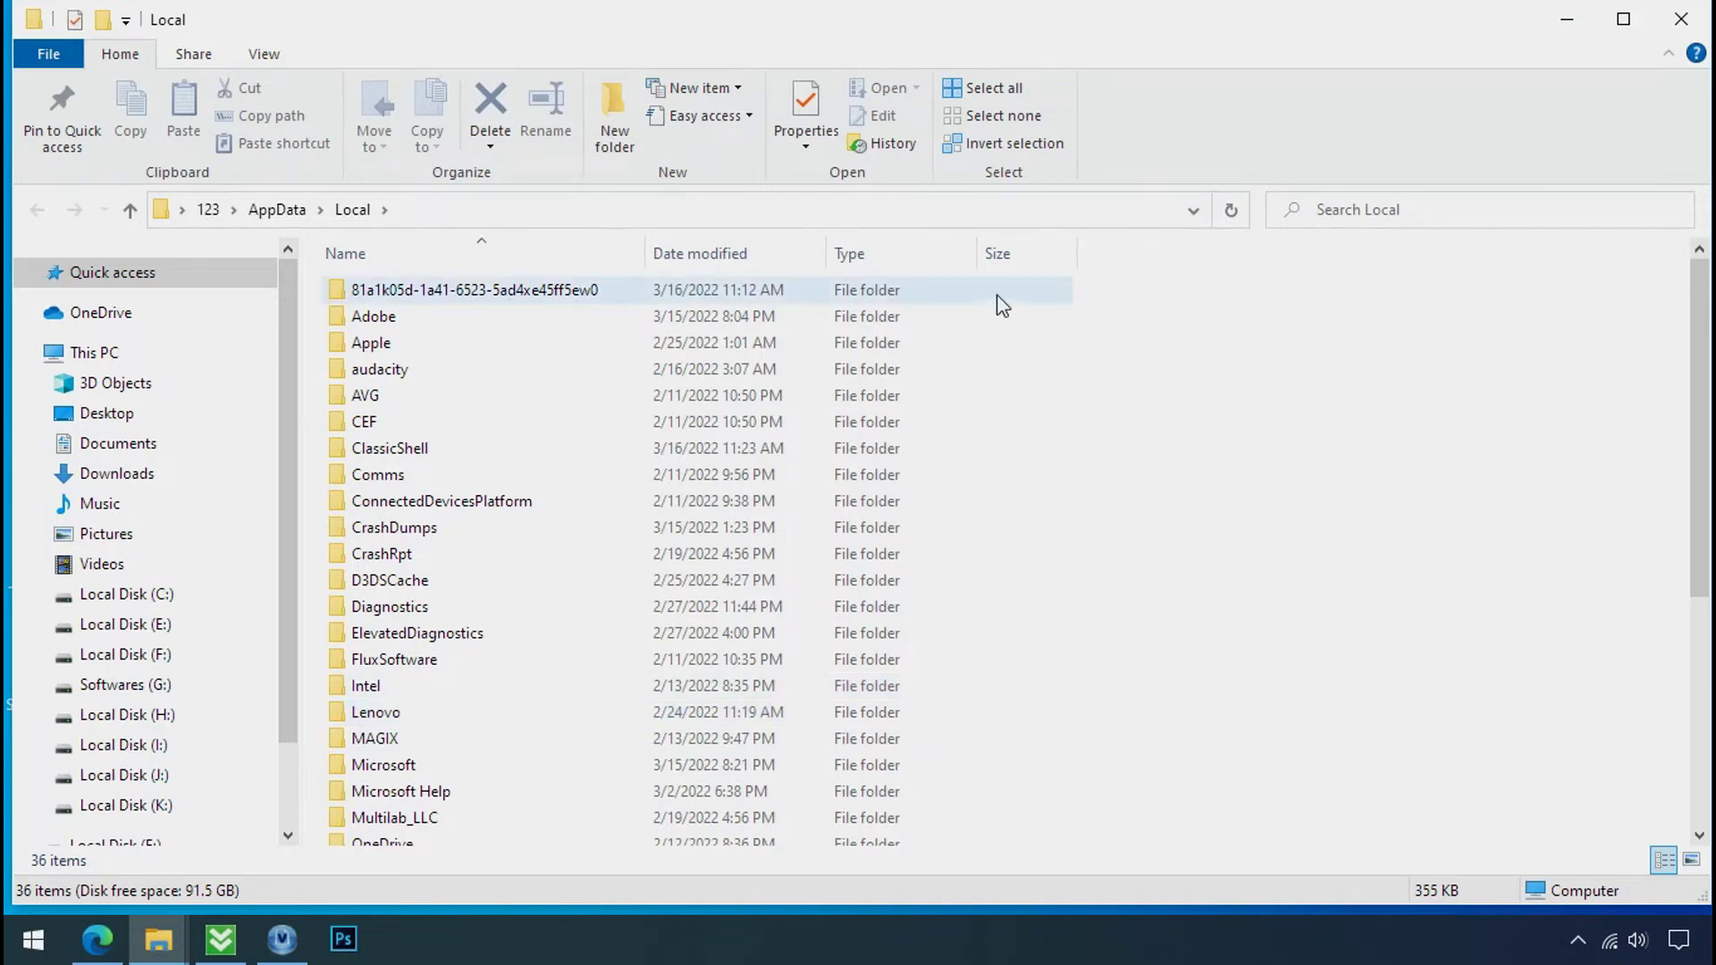
Open the 81a1k05d-1a41-6523-5ad4xe45ff5ew0 folder and try deleting D6E1.exe
{"action": "left_click", "coordinate": [1037, 304]}
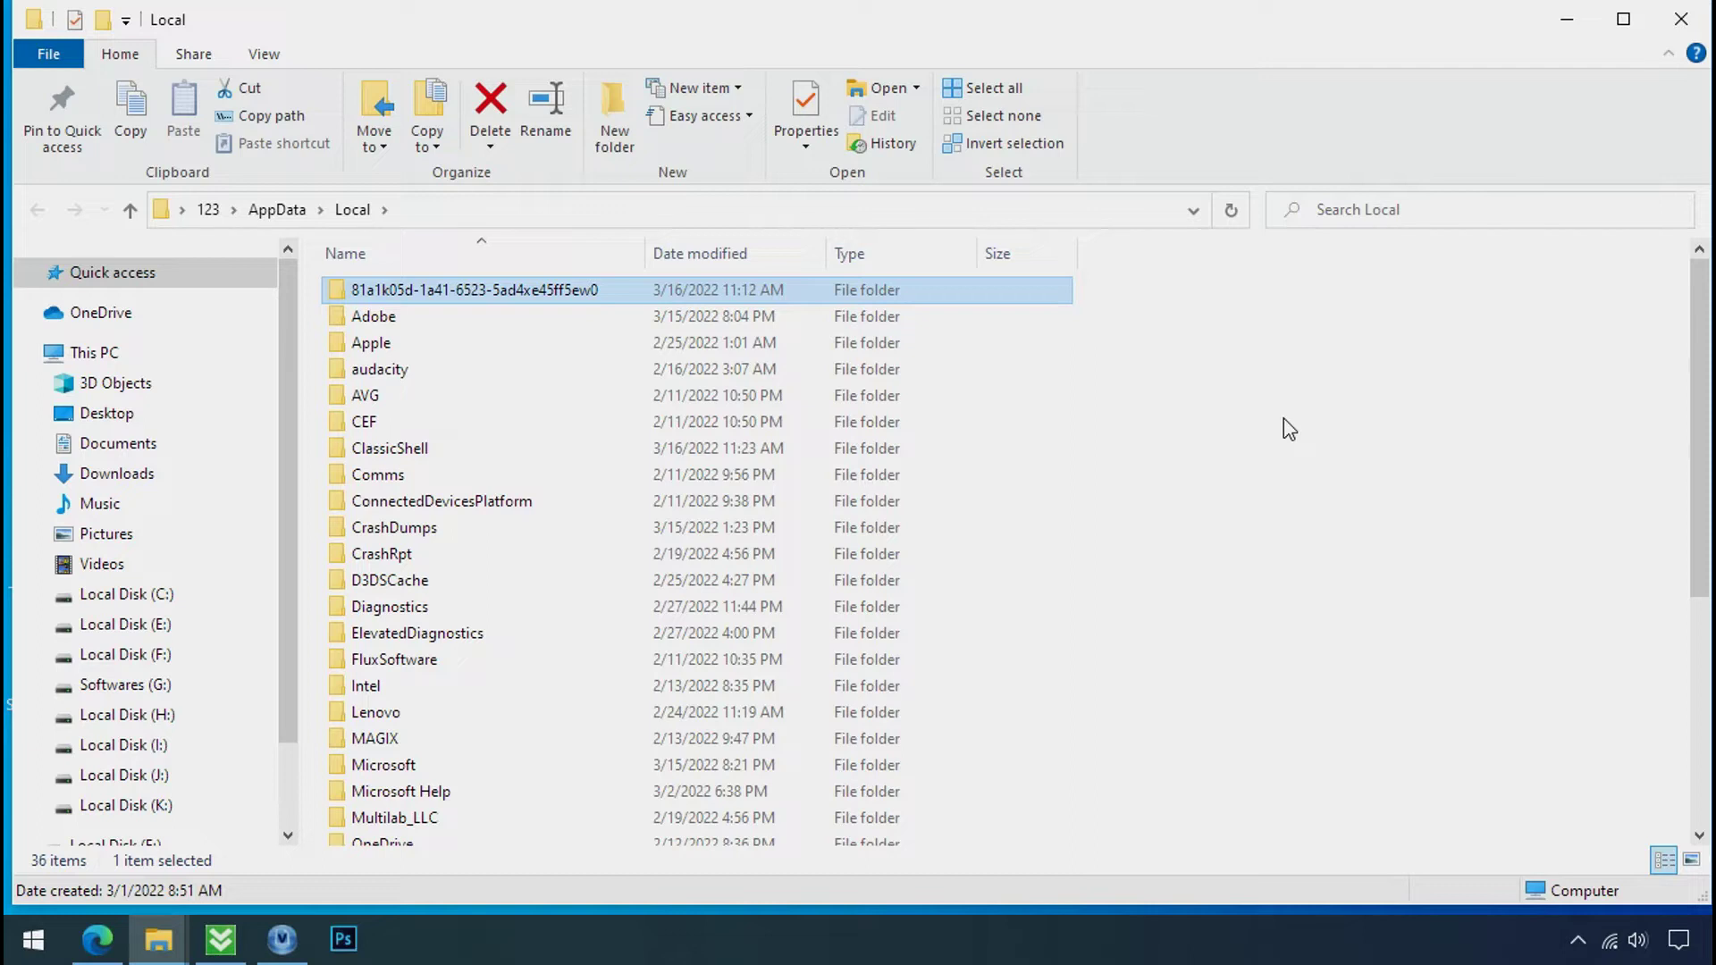
{"action": "double_click", "coordinate": [467, 295]}
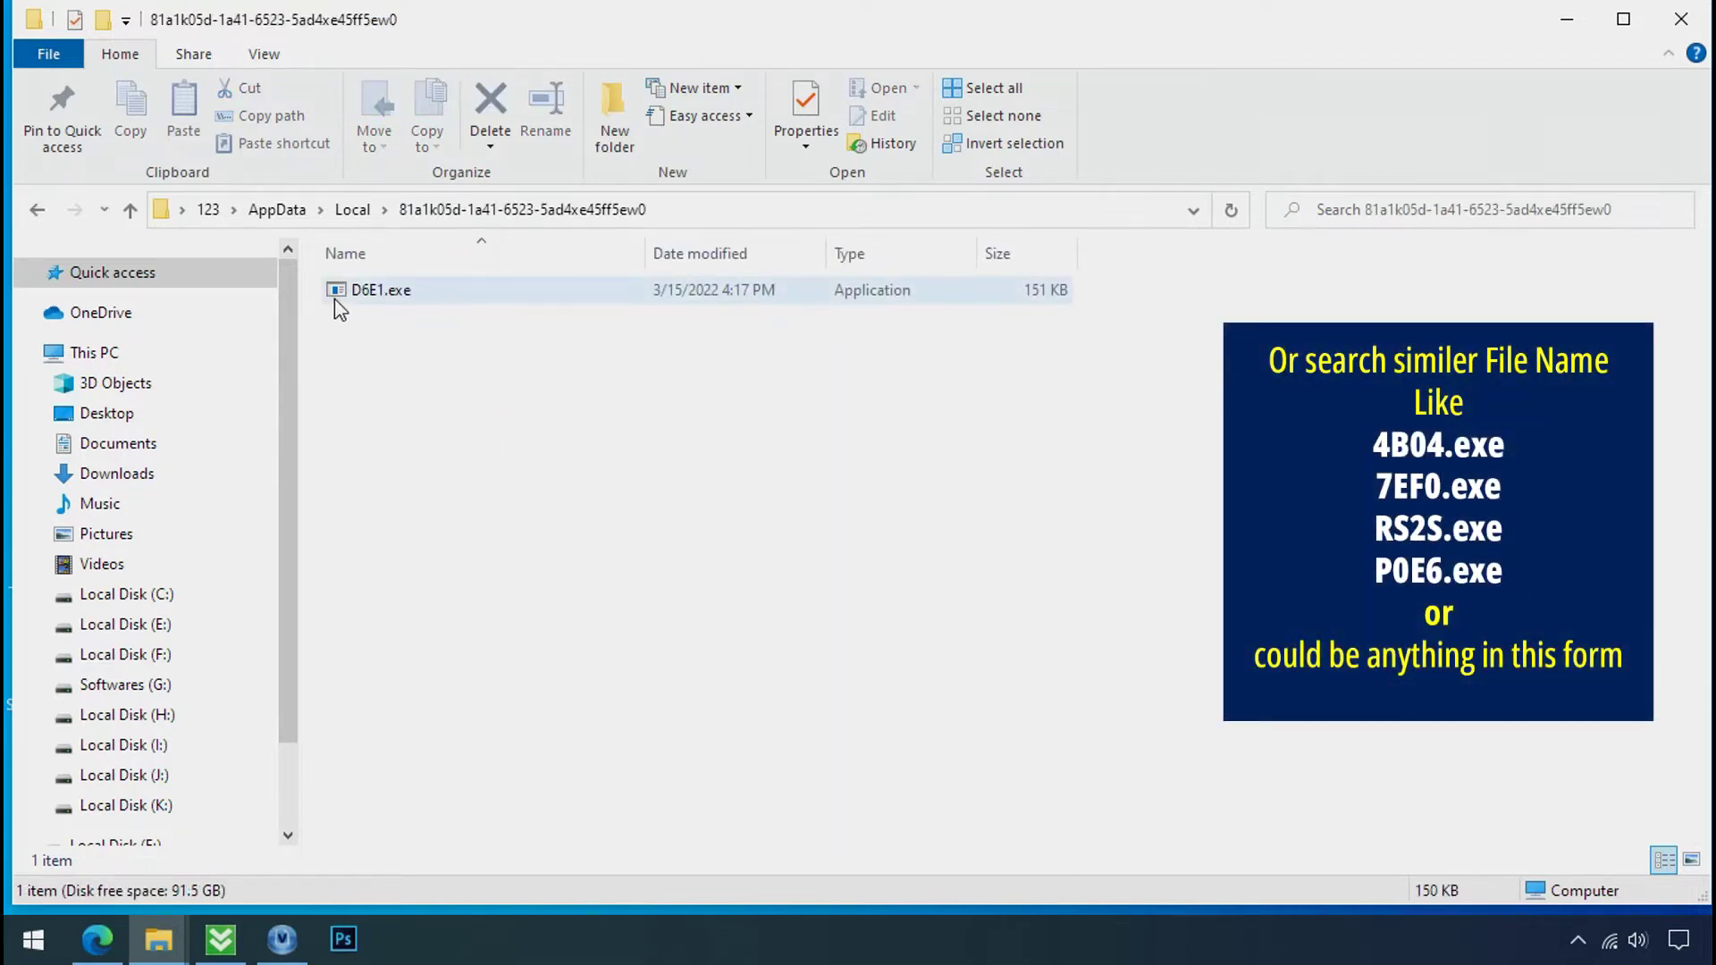
{"action": "left_click", "coordinate": [344, 300]}
{"action": "right_click", "coordinate": [383, 290]}
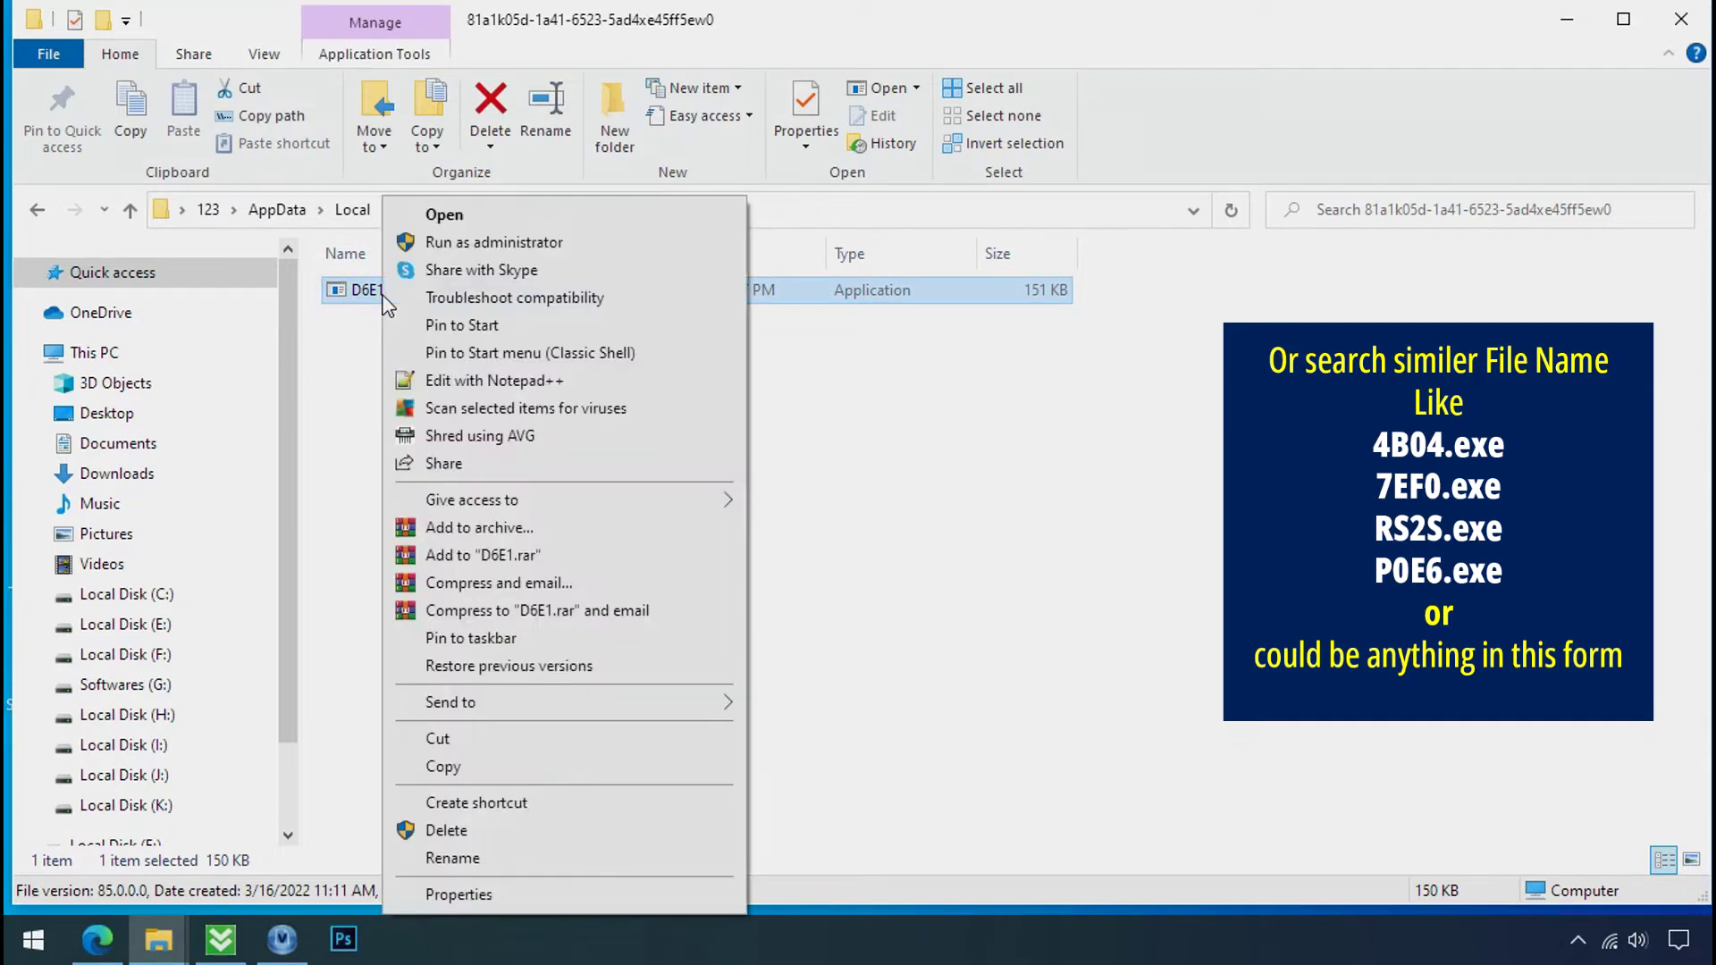
{"action": "left_click", "coordinate": [534, 835]}
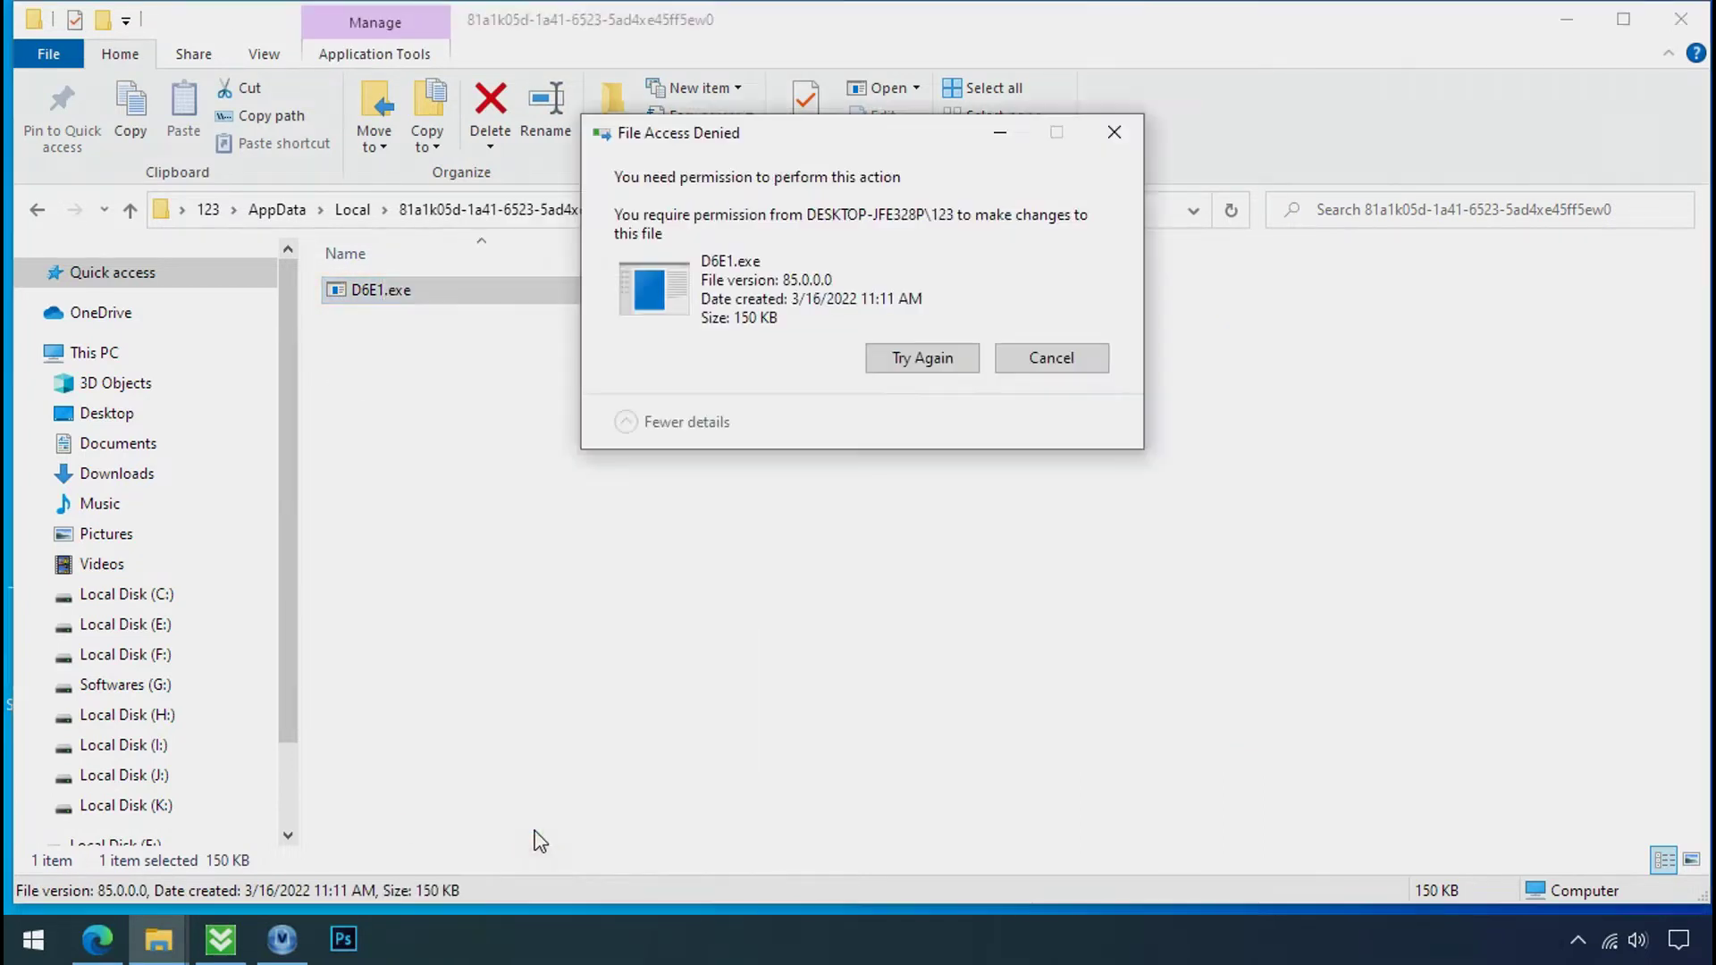
Retry the denied deletion several times, then dismiss File Access Denied and close Explorer
{"action": "left_click", "coordinate": [921, 361]}
{"action": "left_click", "coordinate": [920, 361]}
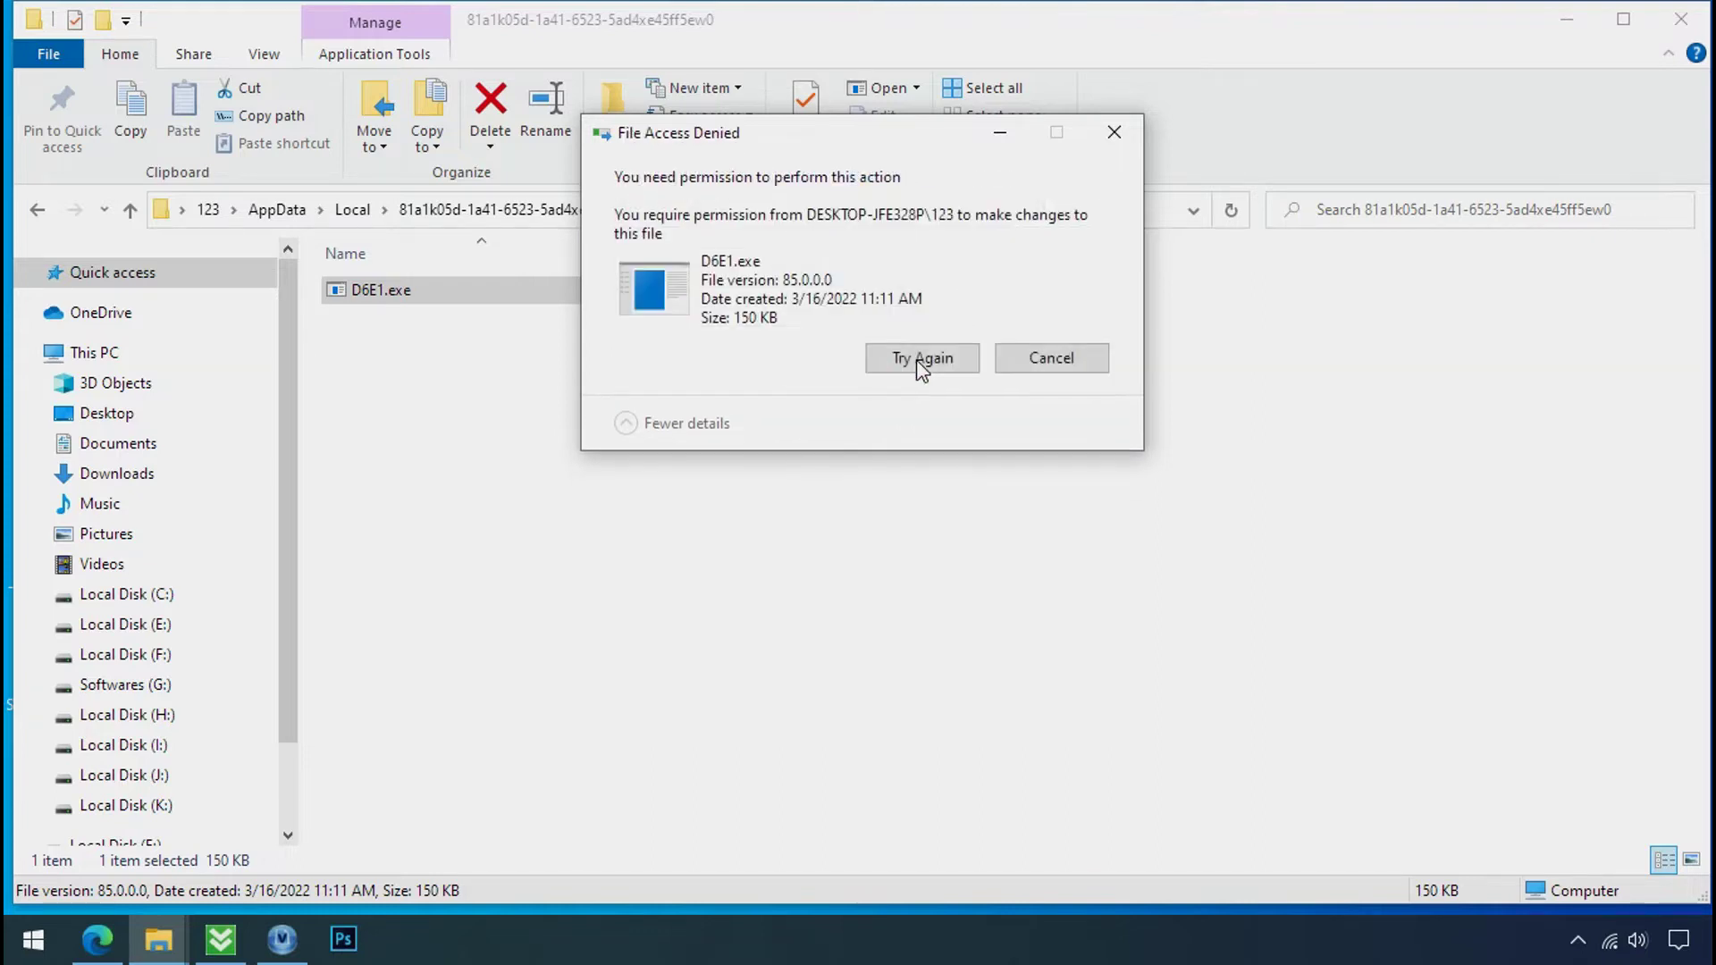
{"action": "left_click", "coordinate": [919, 362]}
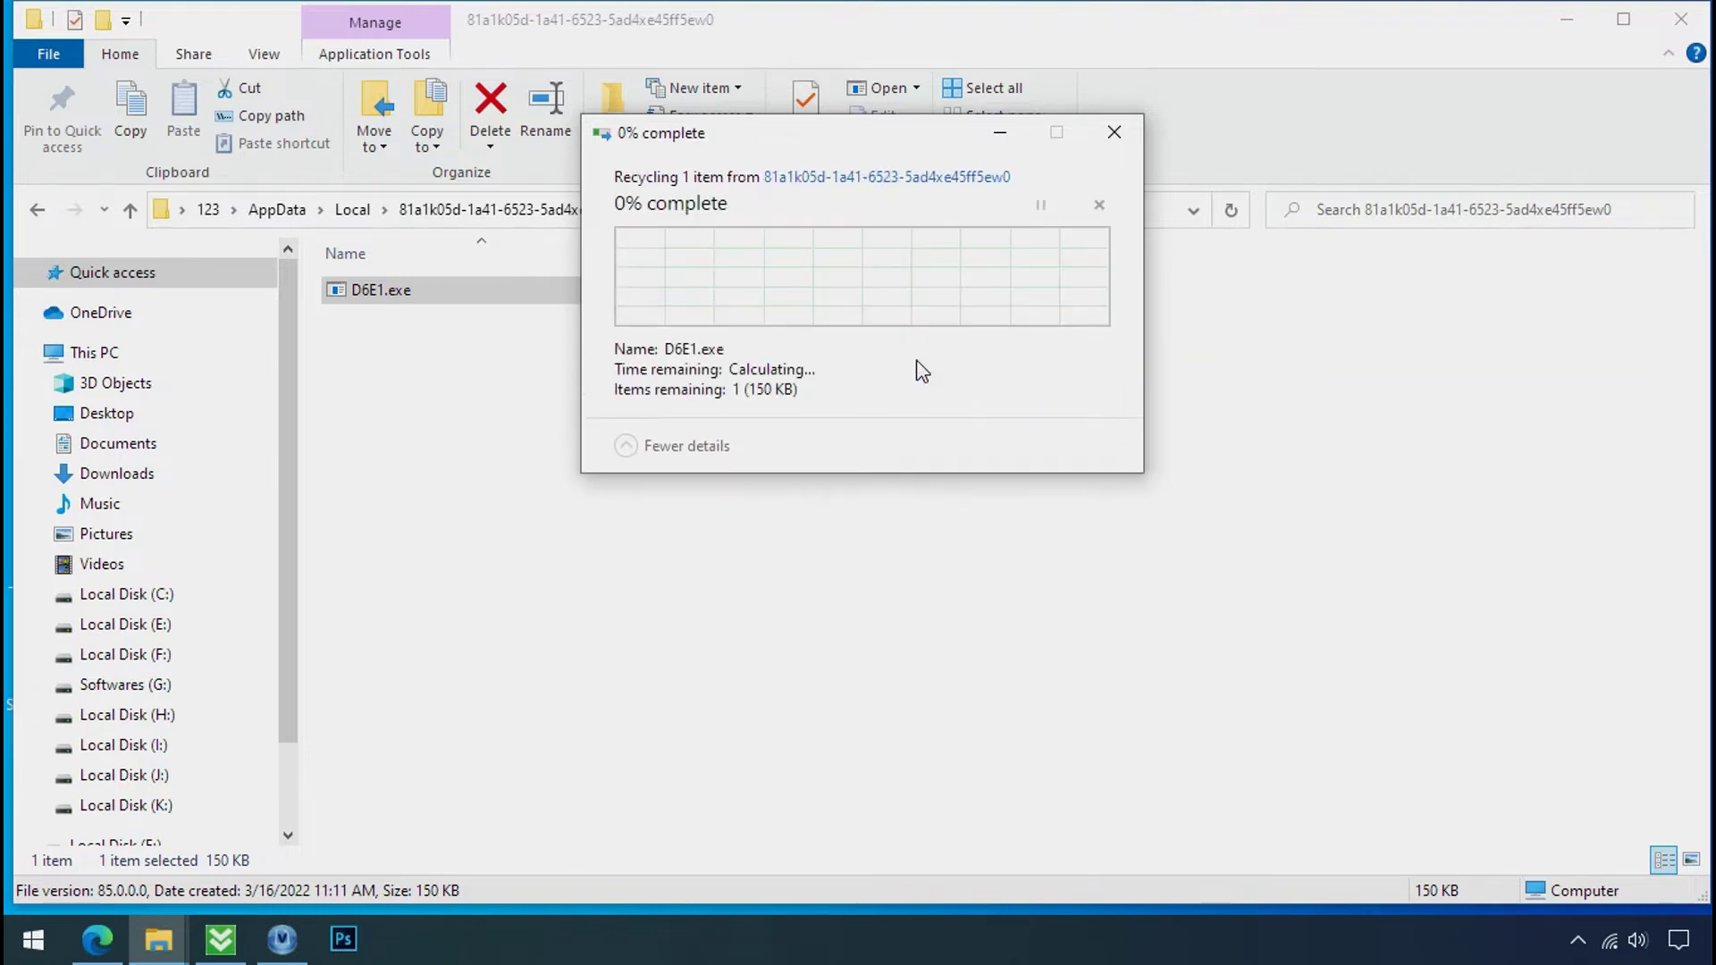
{"action": "left_click", "coordinate": [1115, 133]}
{"action": "left_click", "coordinate": [1680, 19]}
Open Task Manager and find the two running D6E1.exe processes
{"action": "right_click", "coordinate": [1294, 935]}
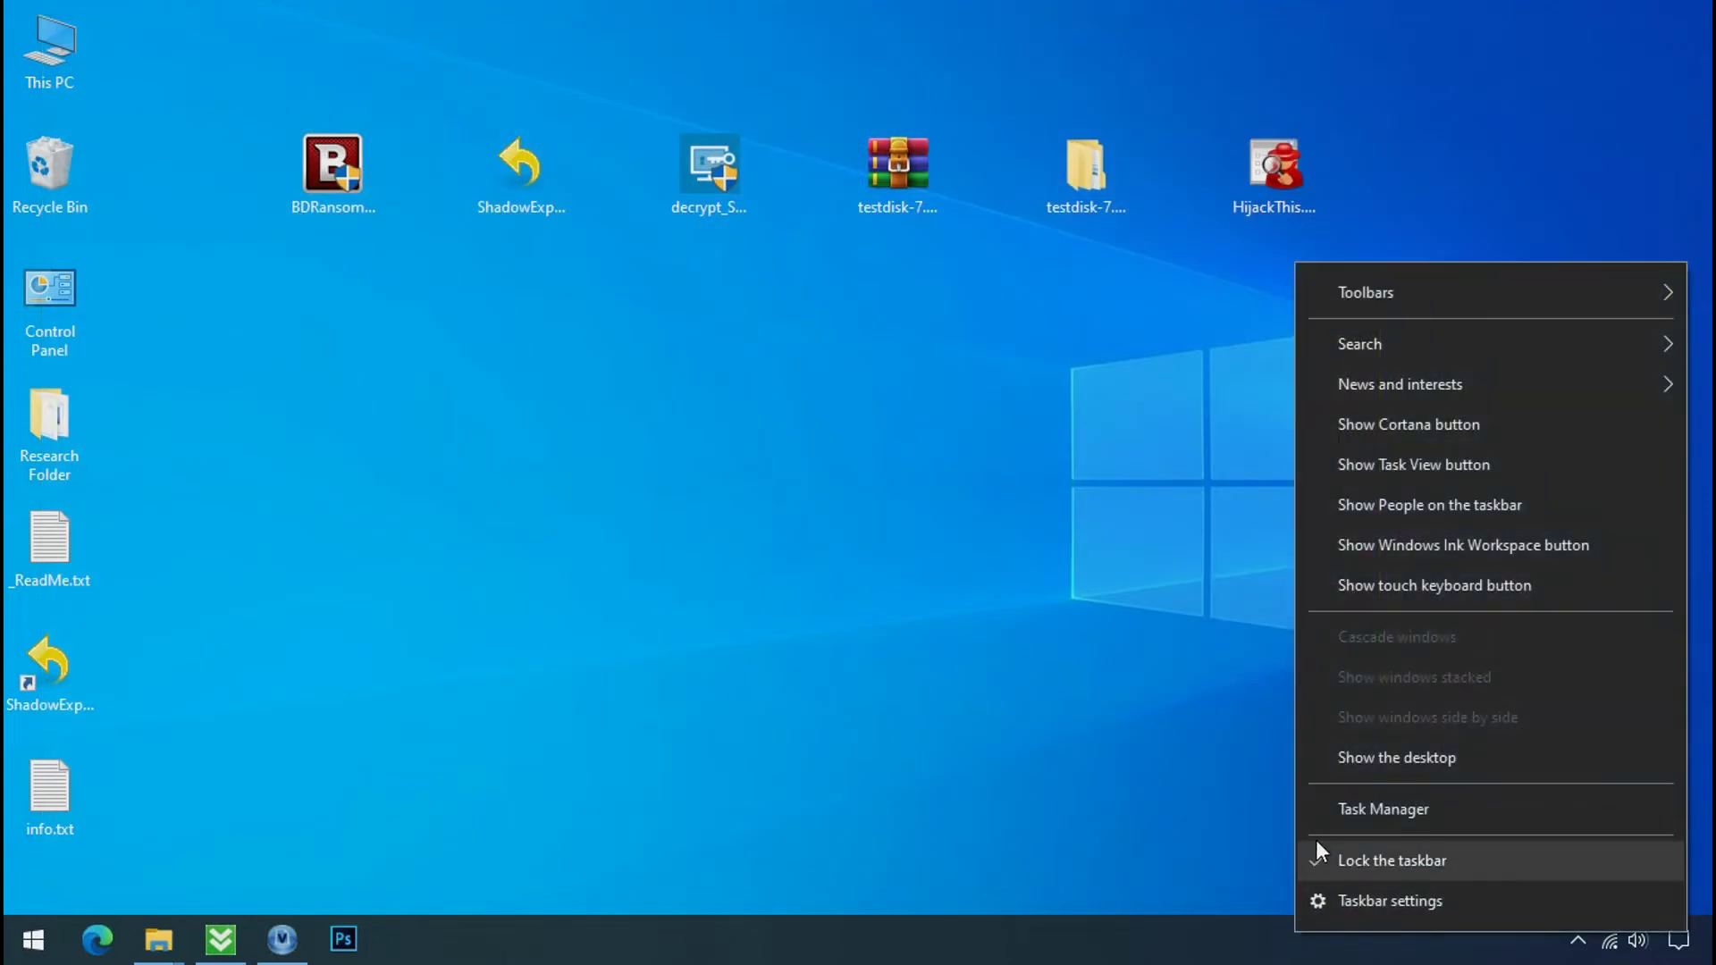
{"action": "left_click", "coordinate": [1322, 810]}
{"action": "left_click", "coordinate": [516, 315]}
{"action": "scroll", "coordinate": [524, 357], "scroll_direction": "down", "scroll_amount": 4}
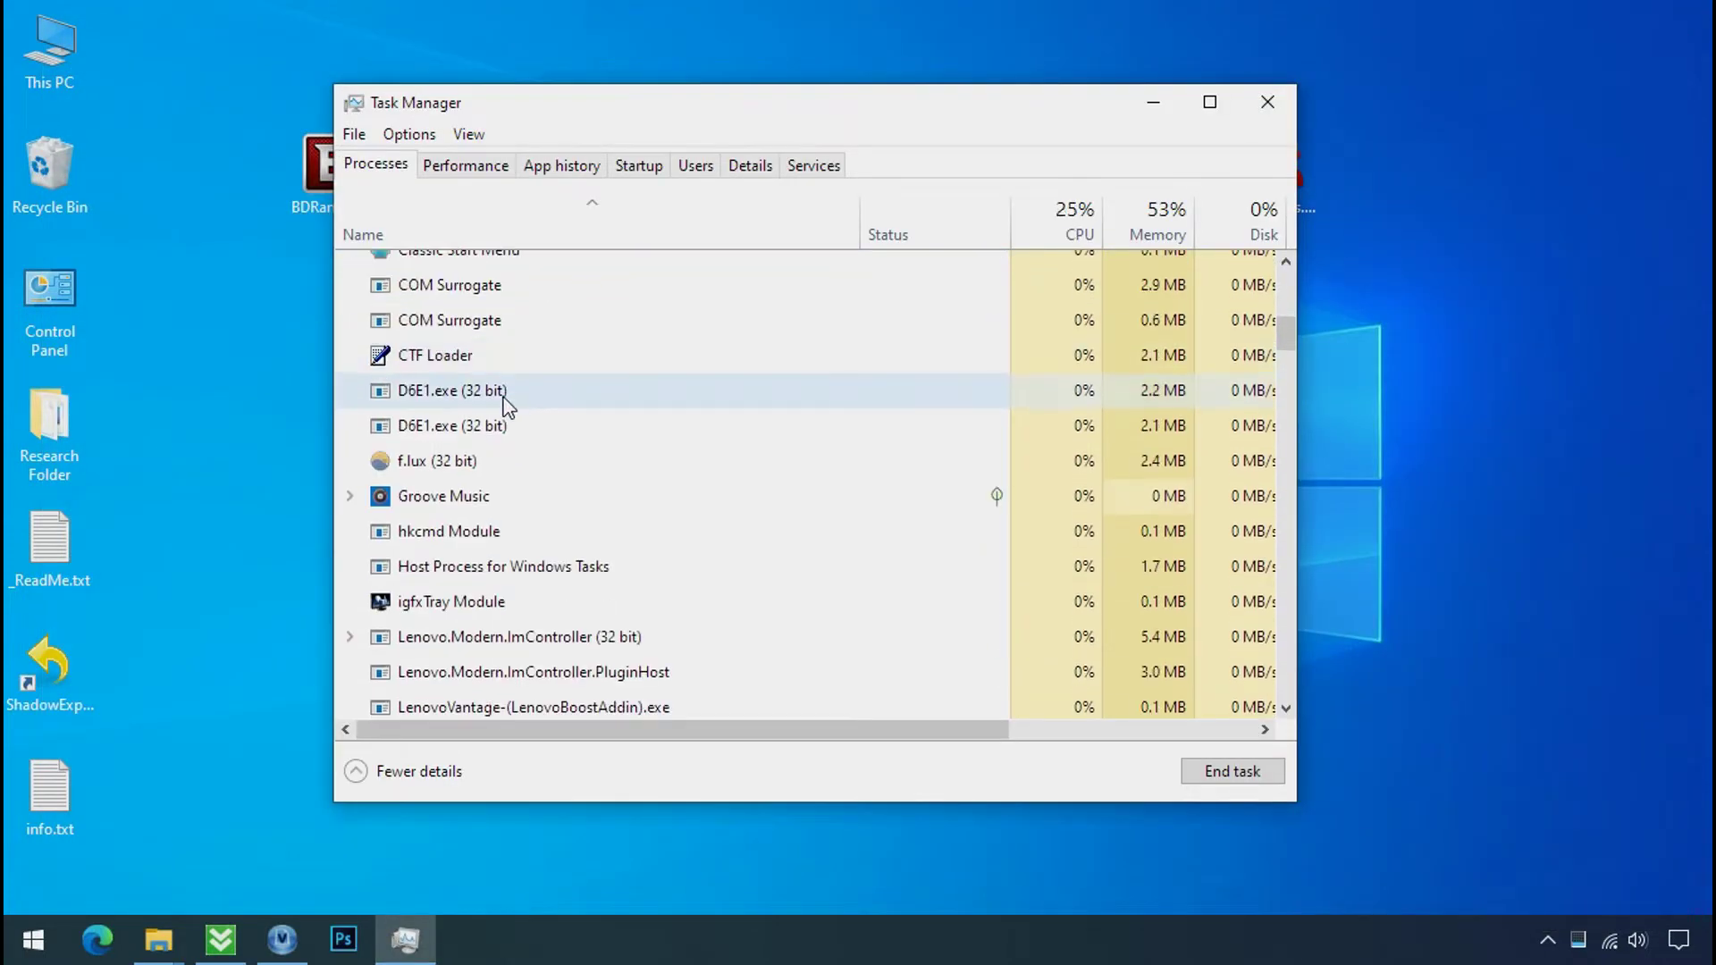
{"action": "left_click", "coordinate": [496, 393]}
{"action": "left_click", "coordinate": [496, 429]}
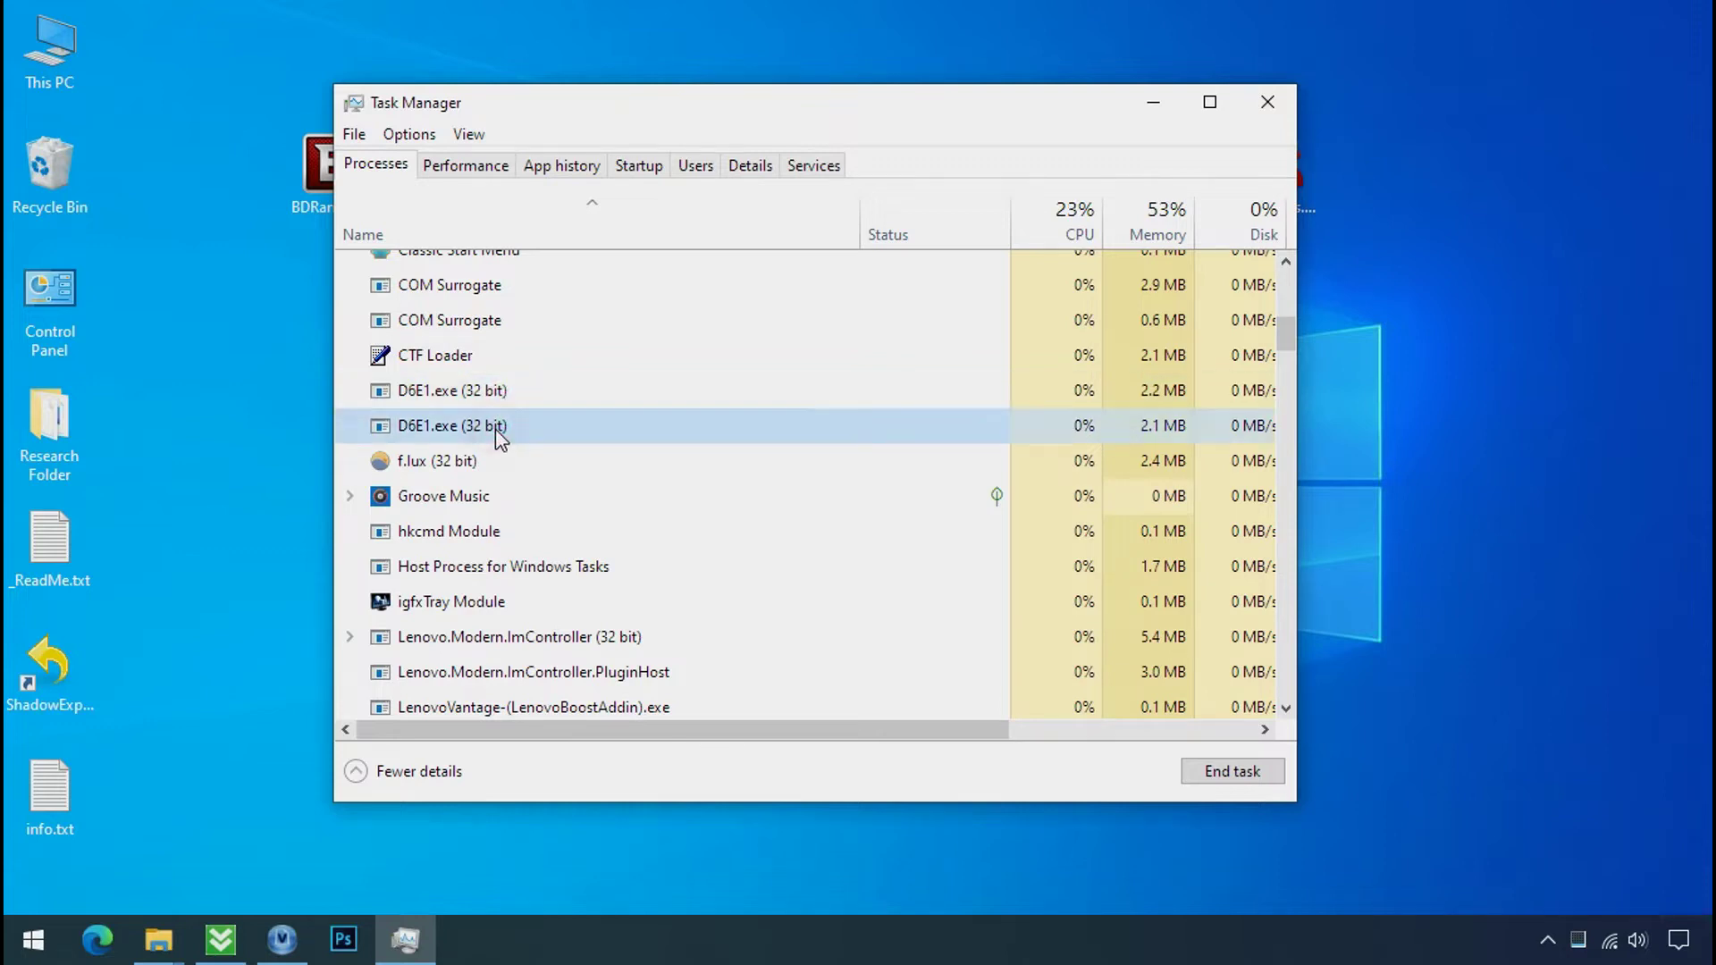
{"action": "left_click", "coordinate": [593, 391]}
{"action": "left_click", "coordinate": [621, 426]}
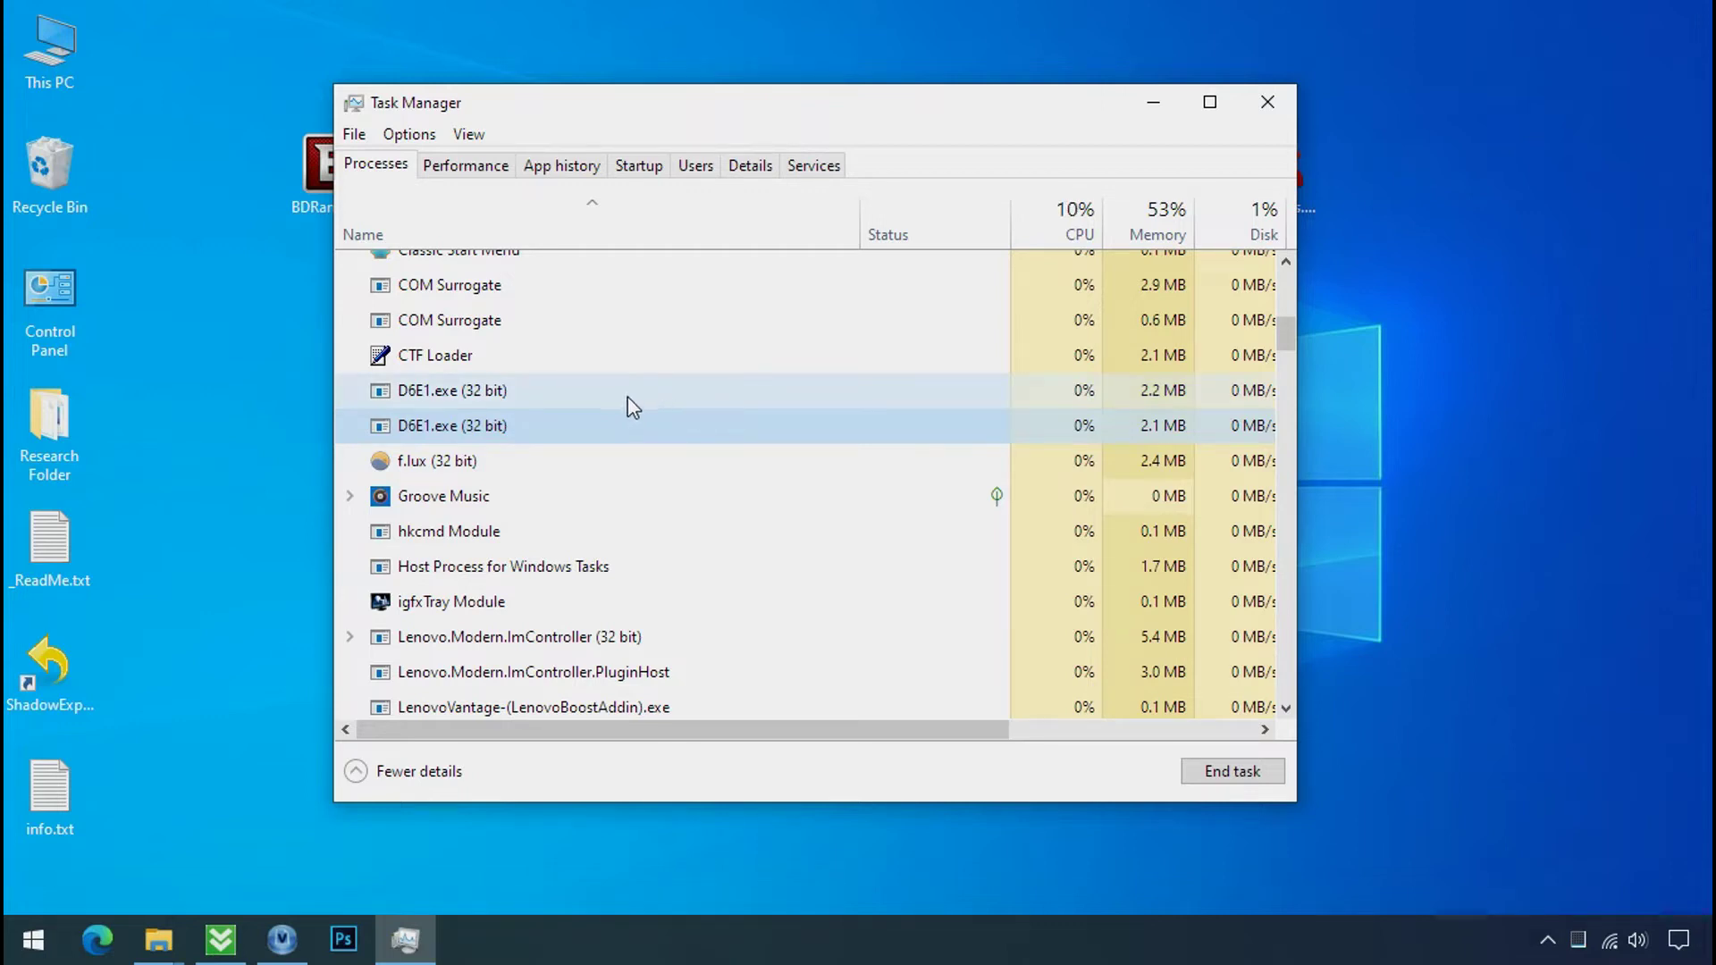
{"action": "left_click", "coordinate": [514, 396]}
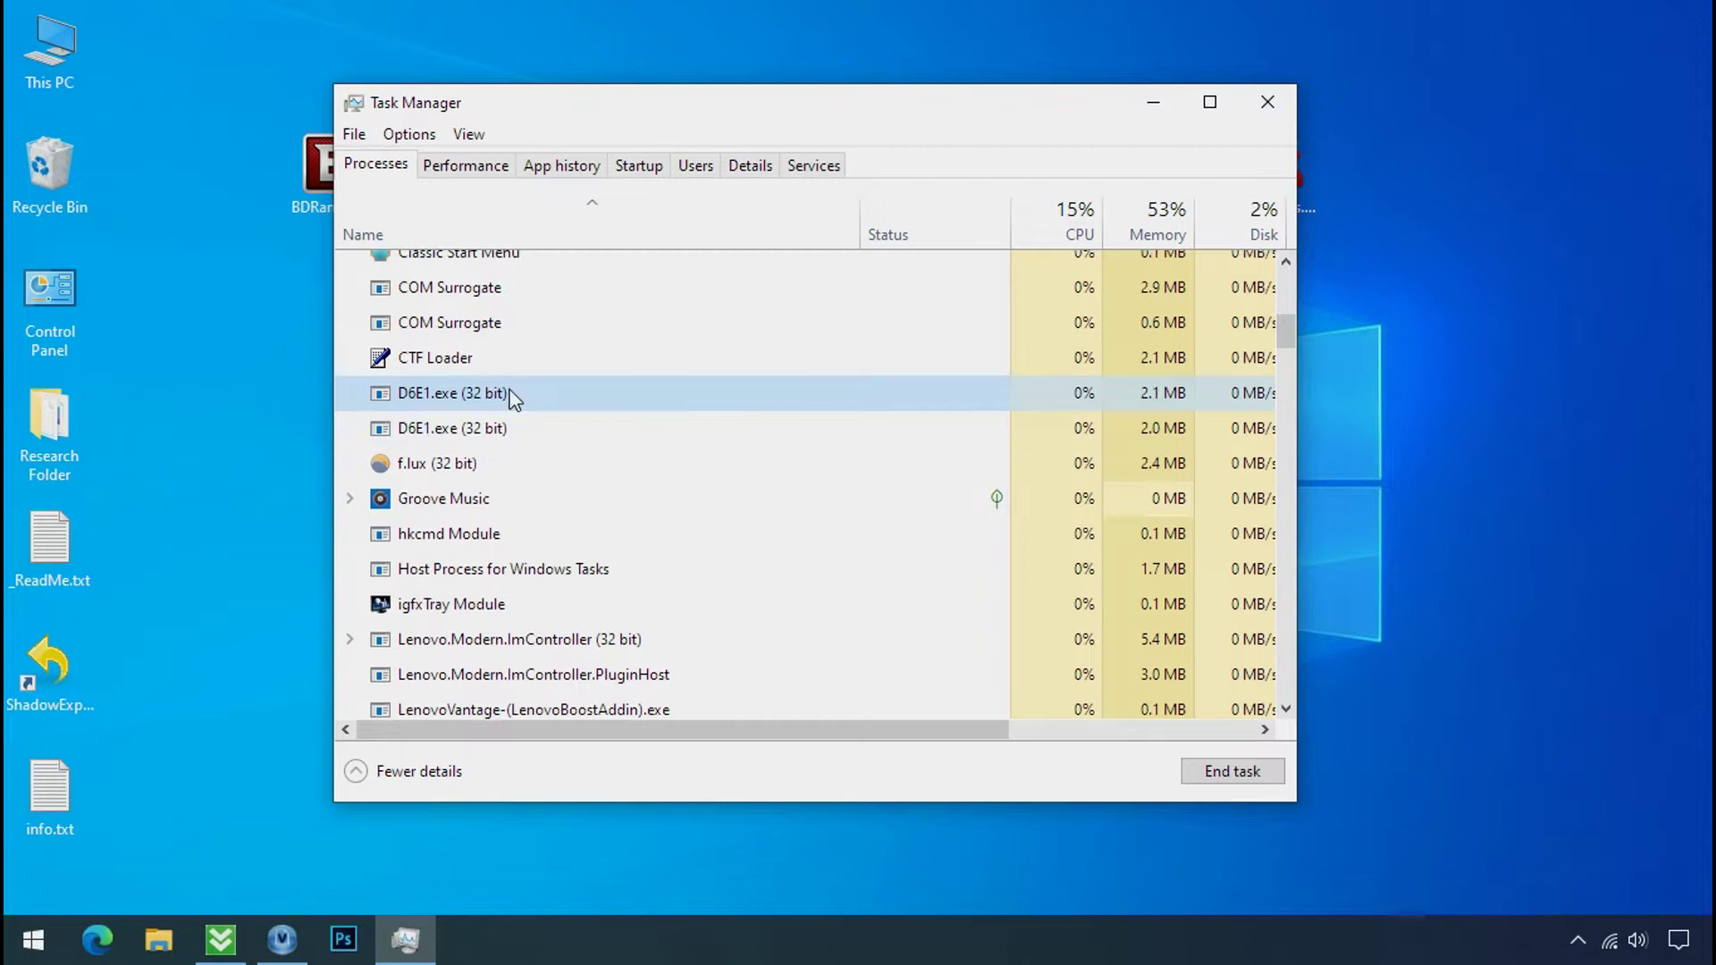
Check the file location of each D6E1.exe process
{"action": "right_click", "coordinate": [511, 395]}
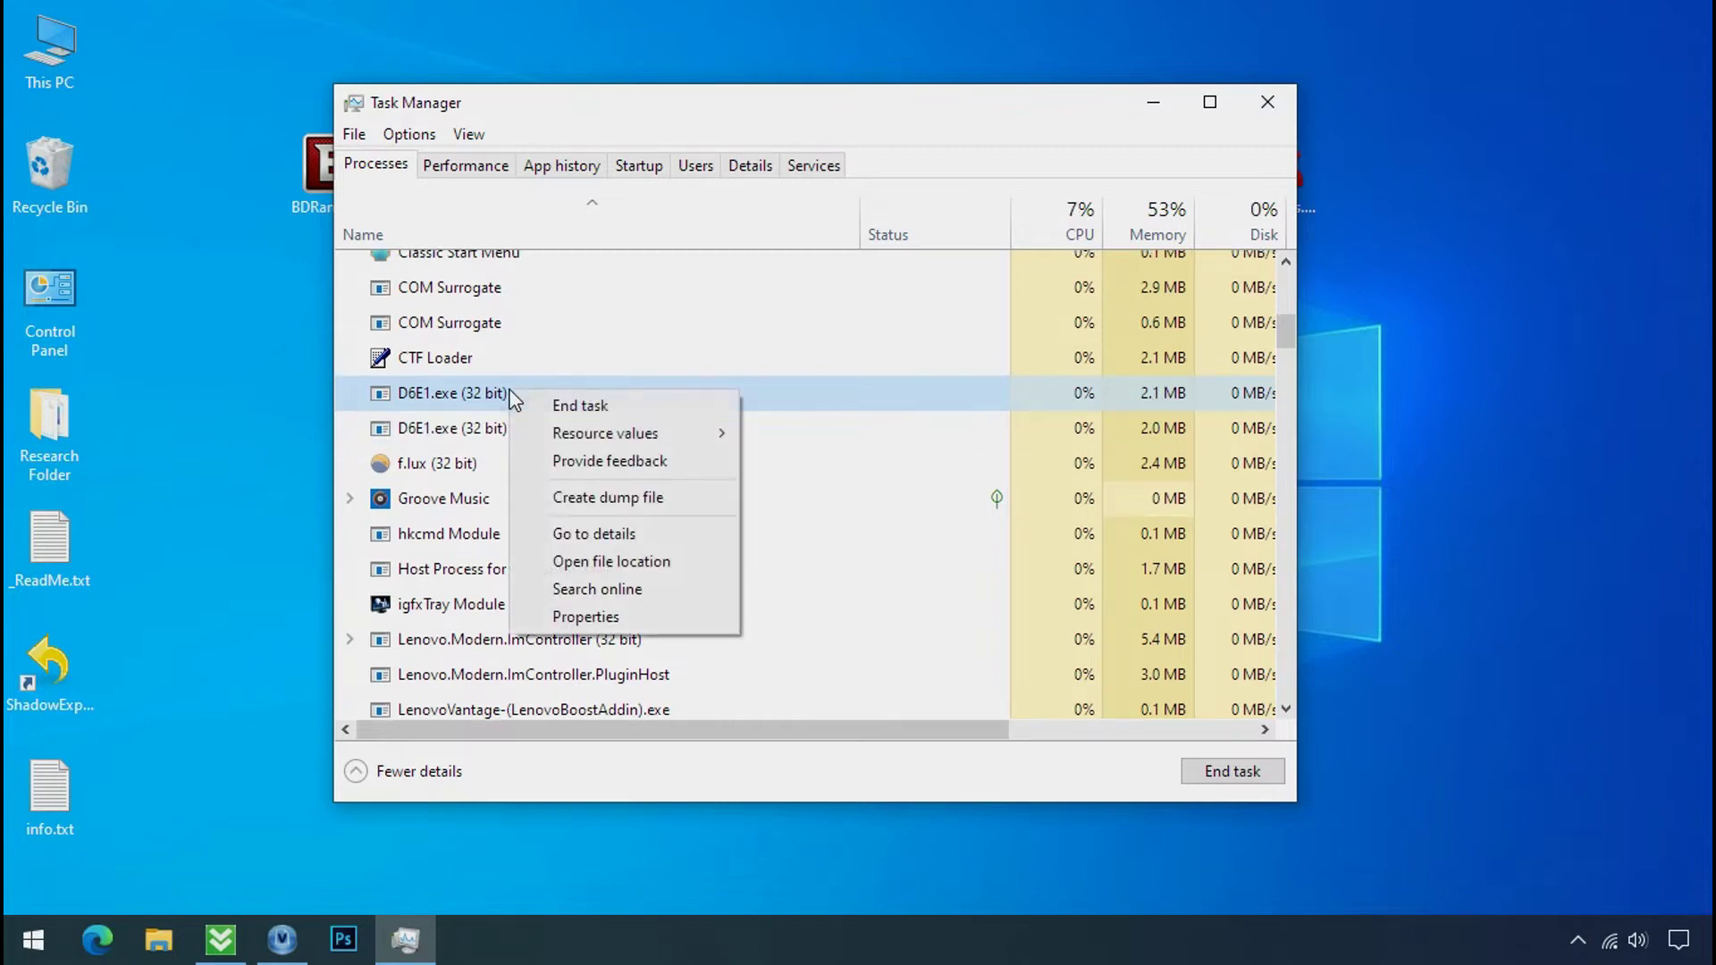
{"action": "left_click", "coordinate": [576, 564]}
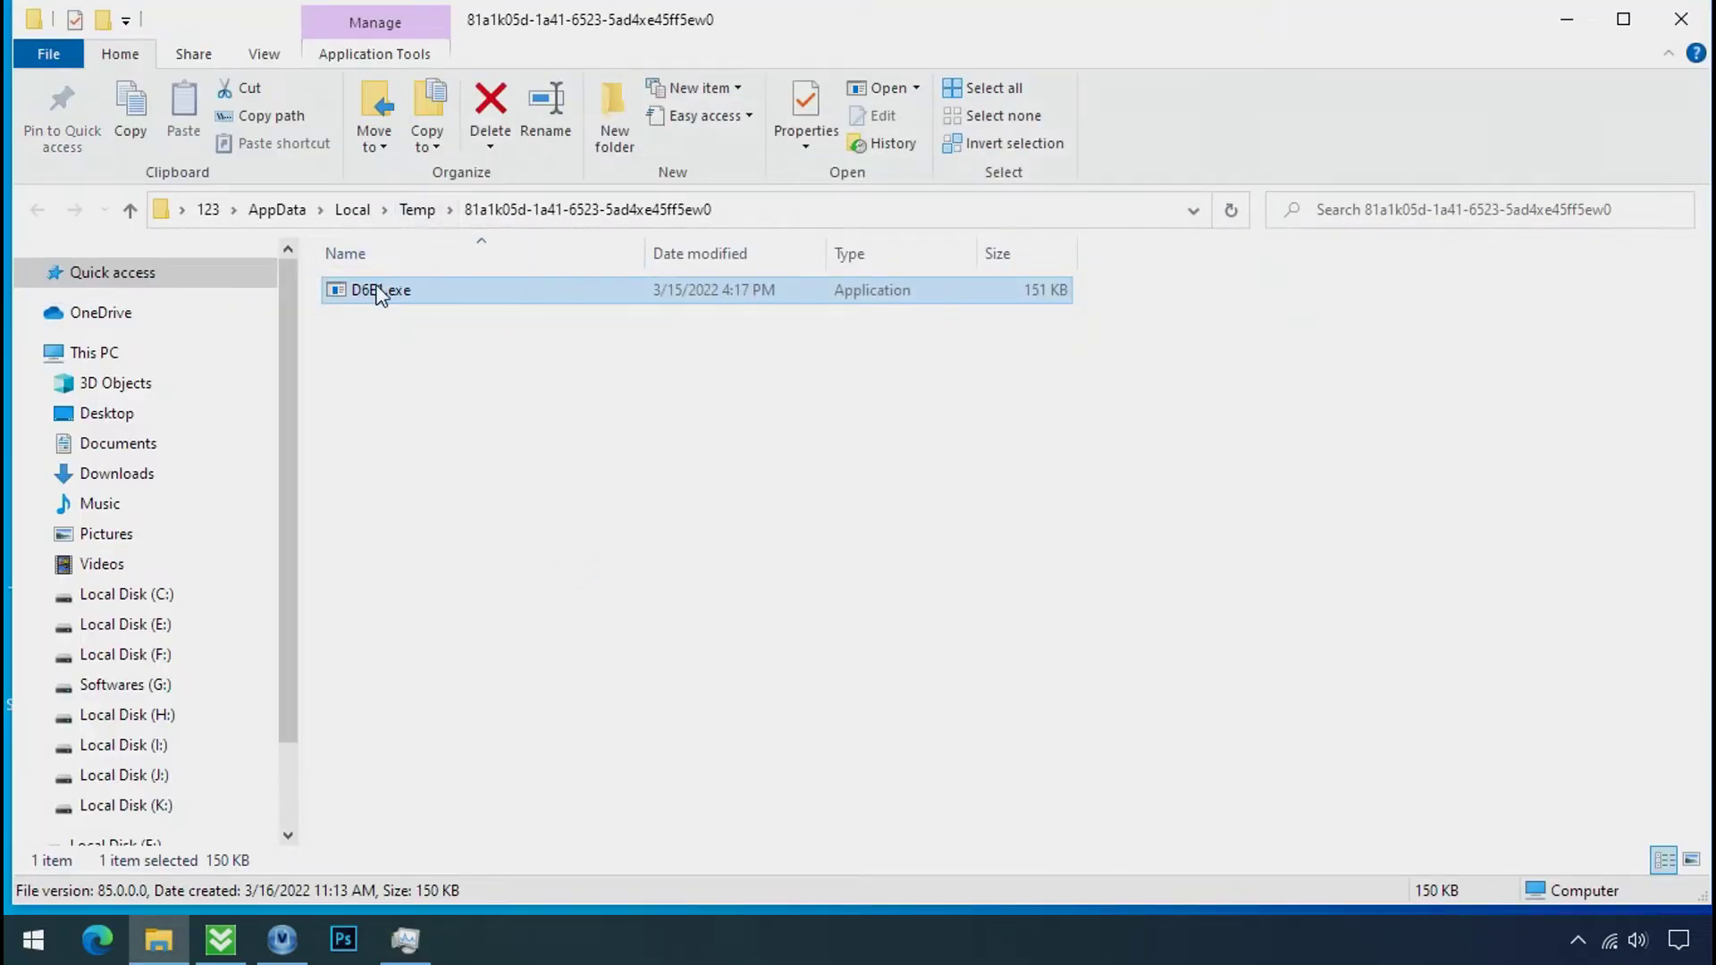
{"action": "left_click", "coordinate": [1566, 22]}
{"action": "right_click", "coordinate": [539, 469]}
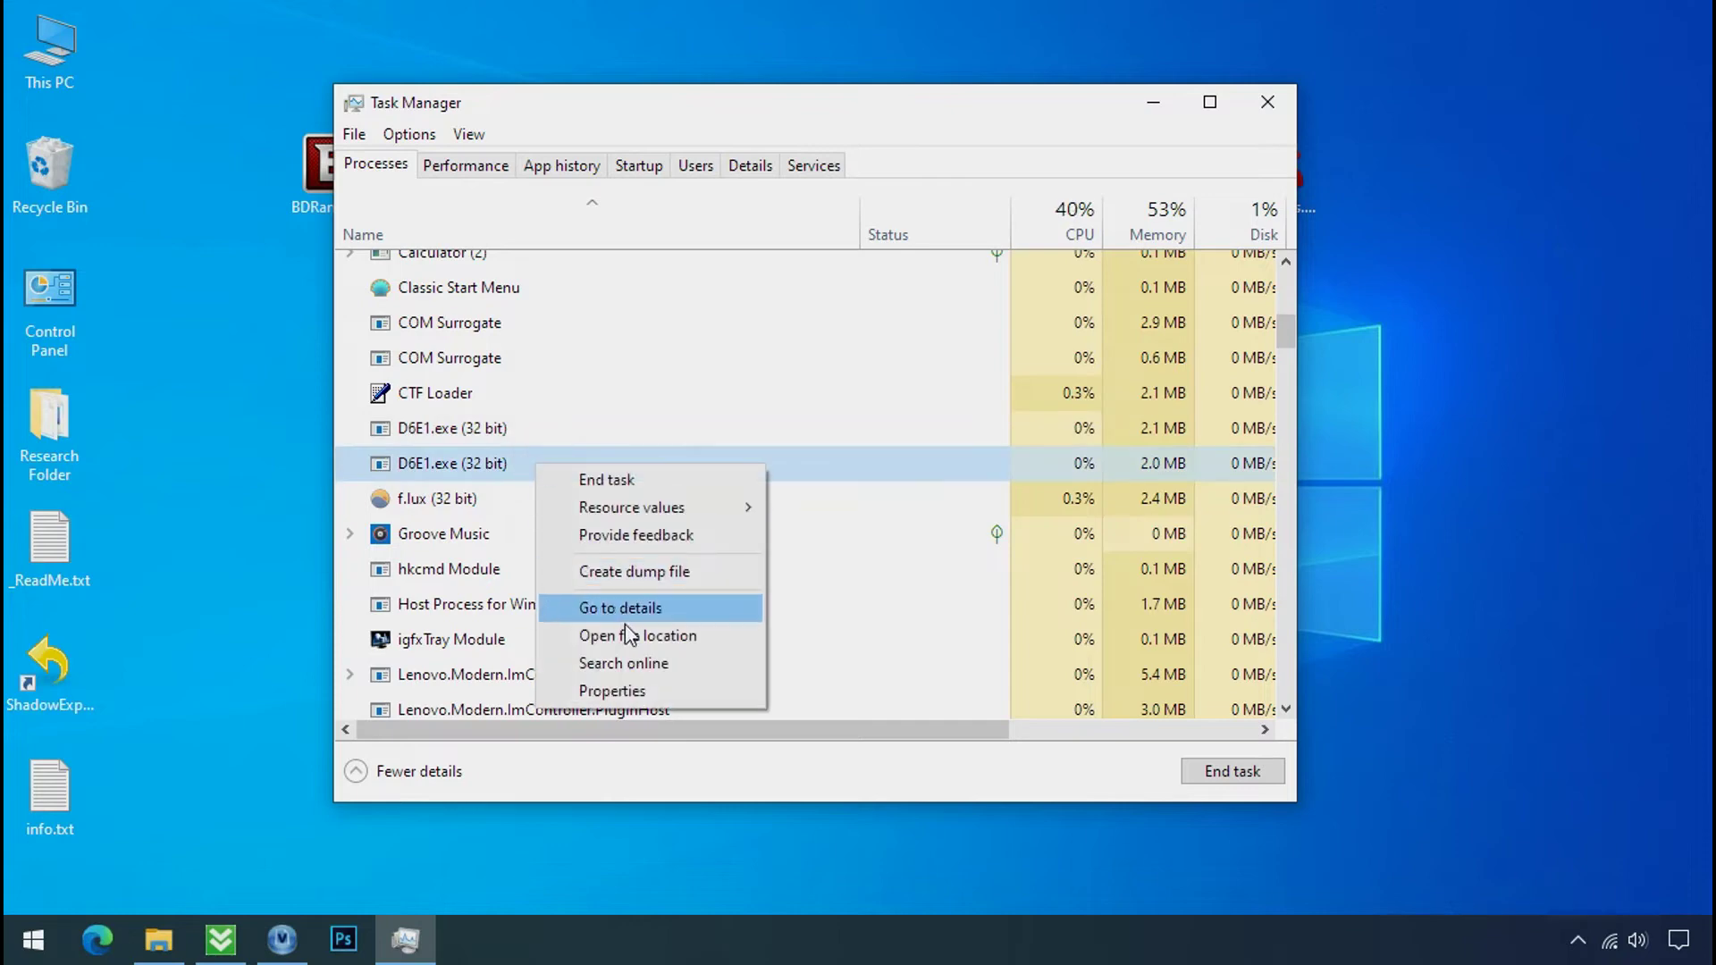
{"action": "left_click", "coordinate": [632, 636]}
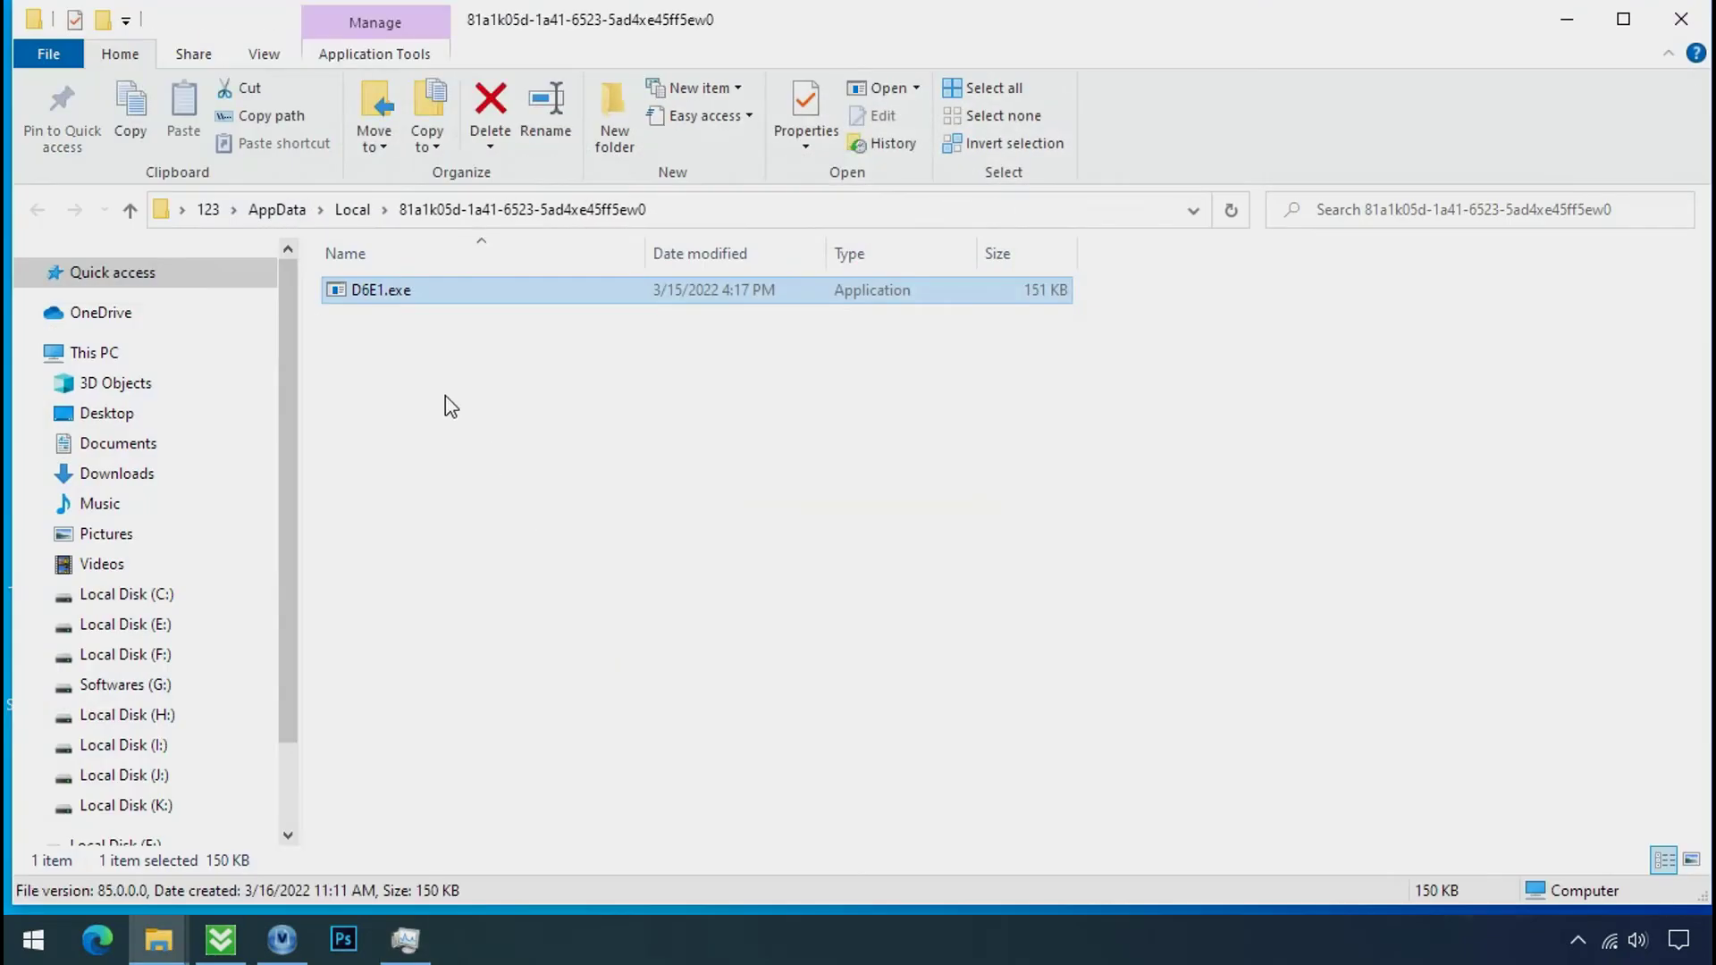
{"action": "left_click", "coordinate": [375, 299], "text": "ctrl"}
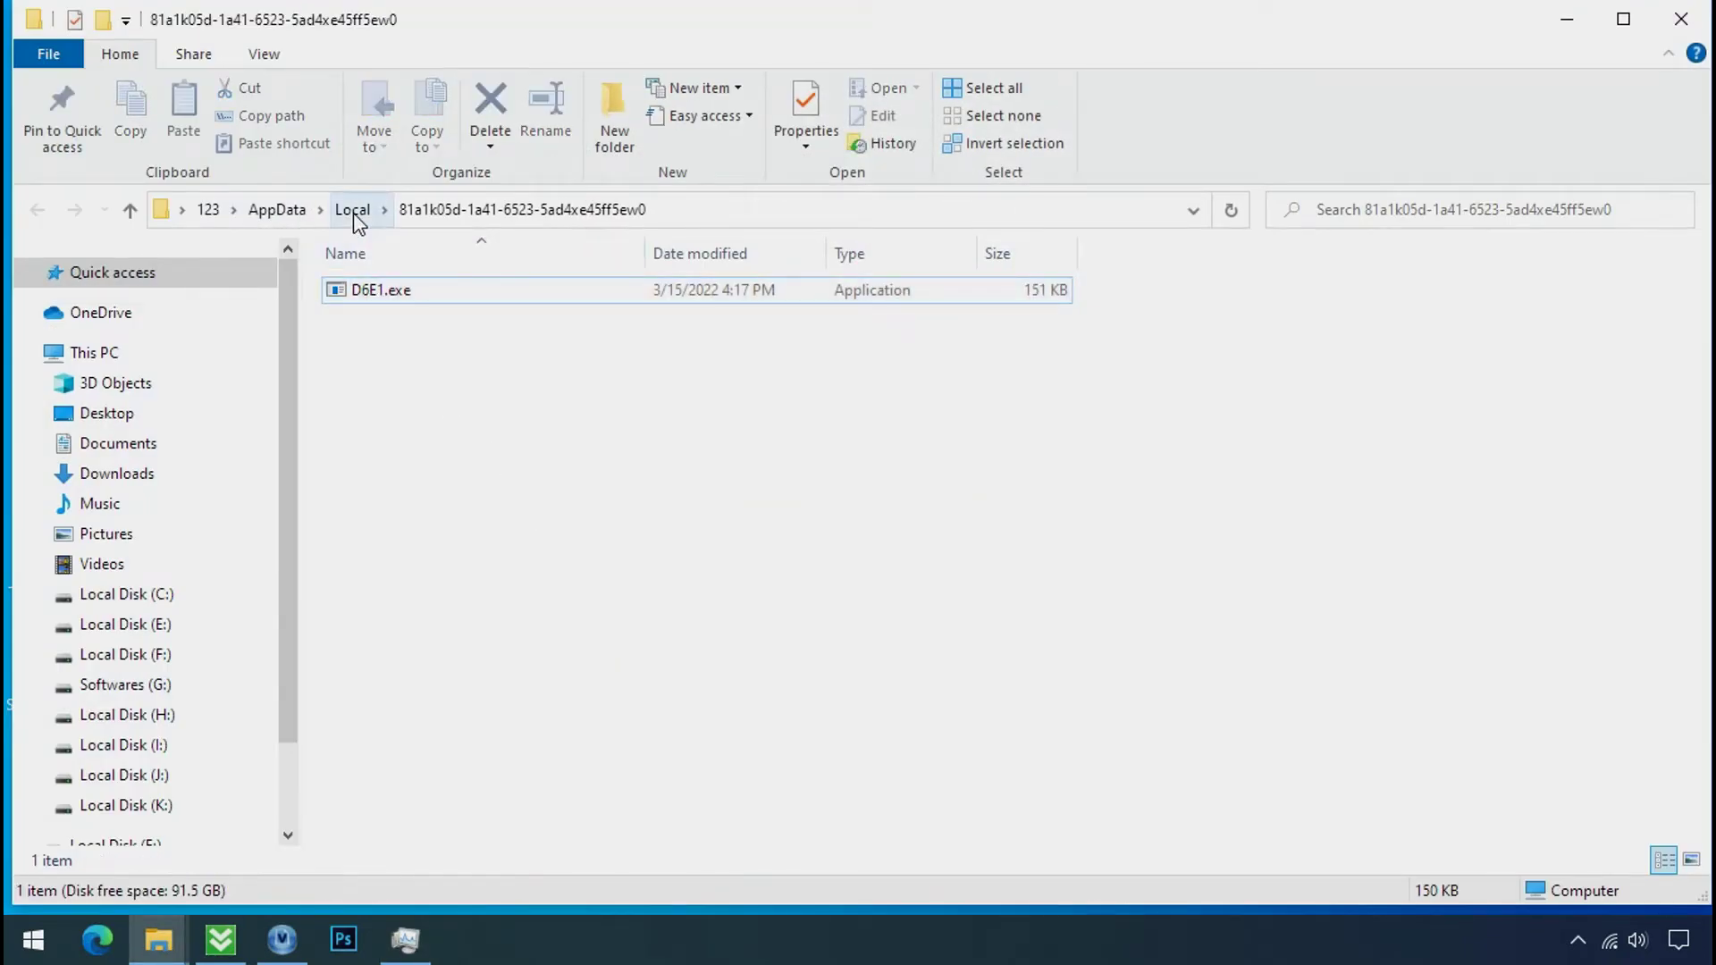
{"action": "left_click", "coordinate": [1564, 22]}
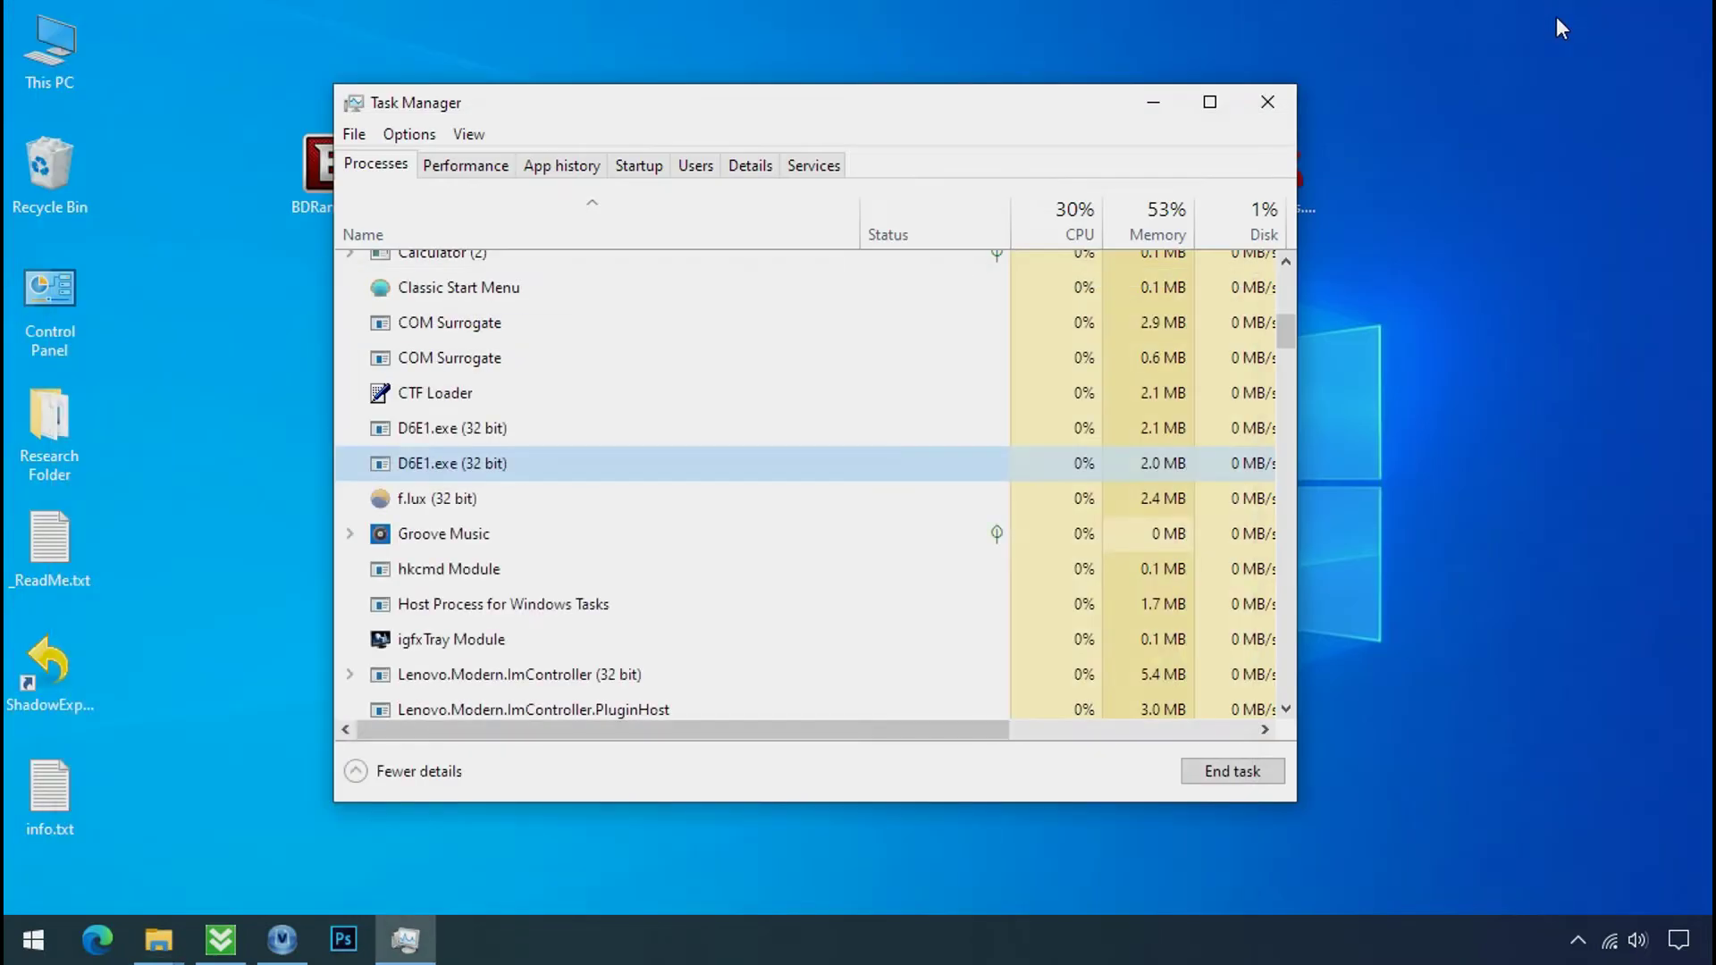
End the D6E1.exe processes
{"action": "left_click", "coordinate": [503, 436]}
{"action": "right_click", "coordinate": [503, 436]}
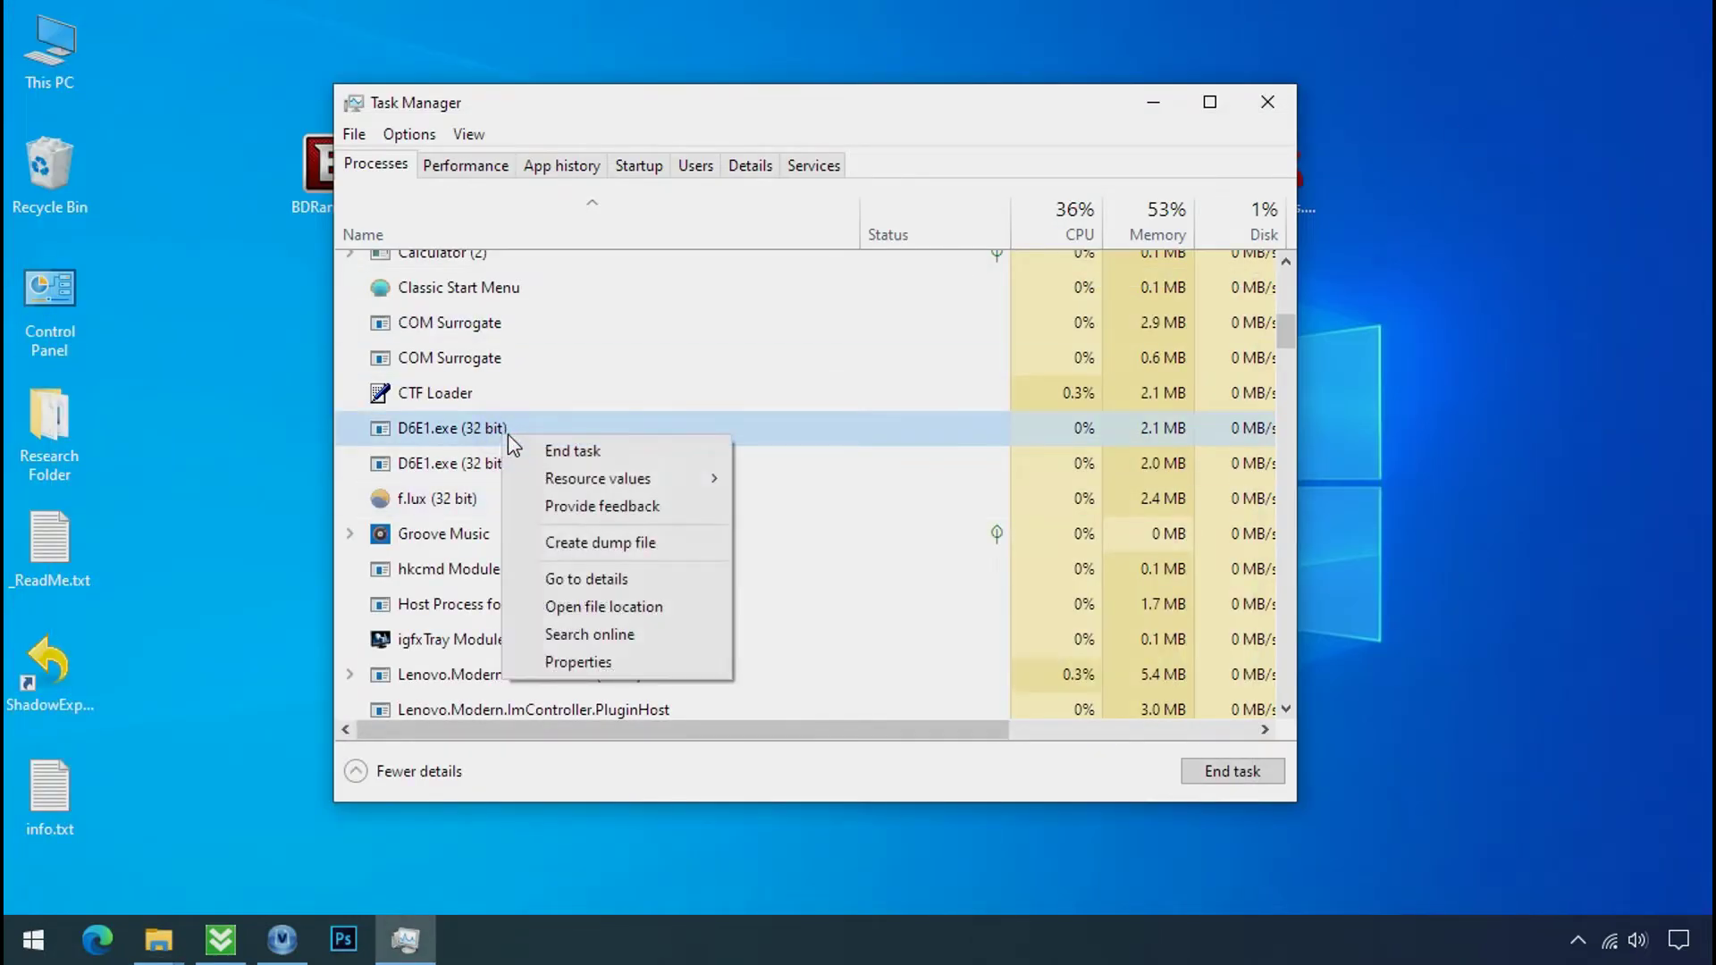
{"action": "left_click", "coordinate": [572, 451]}
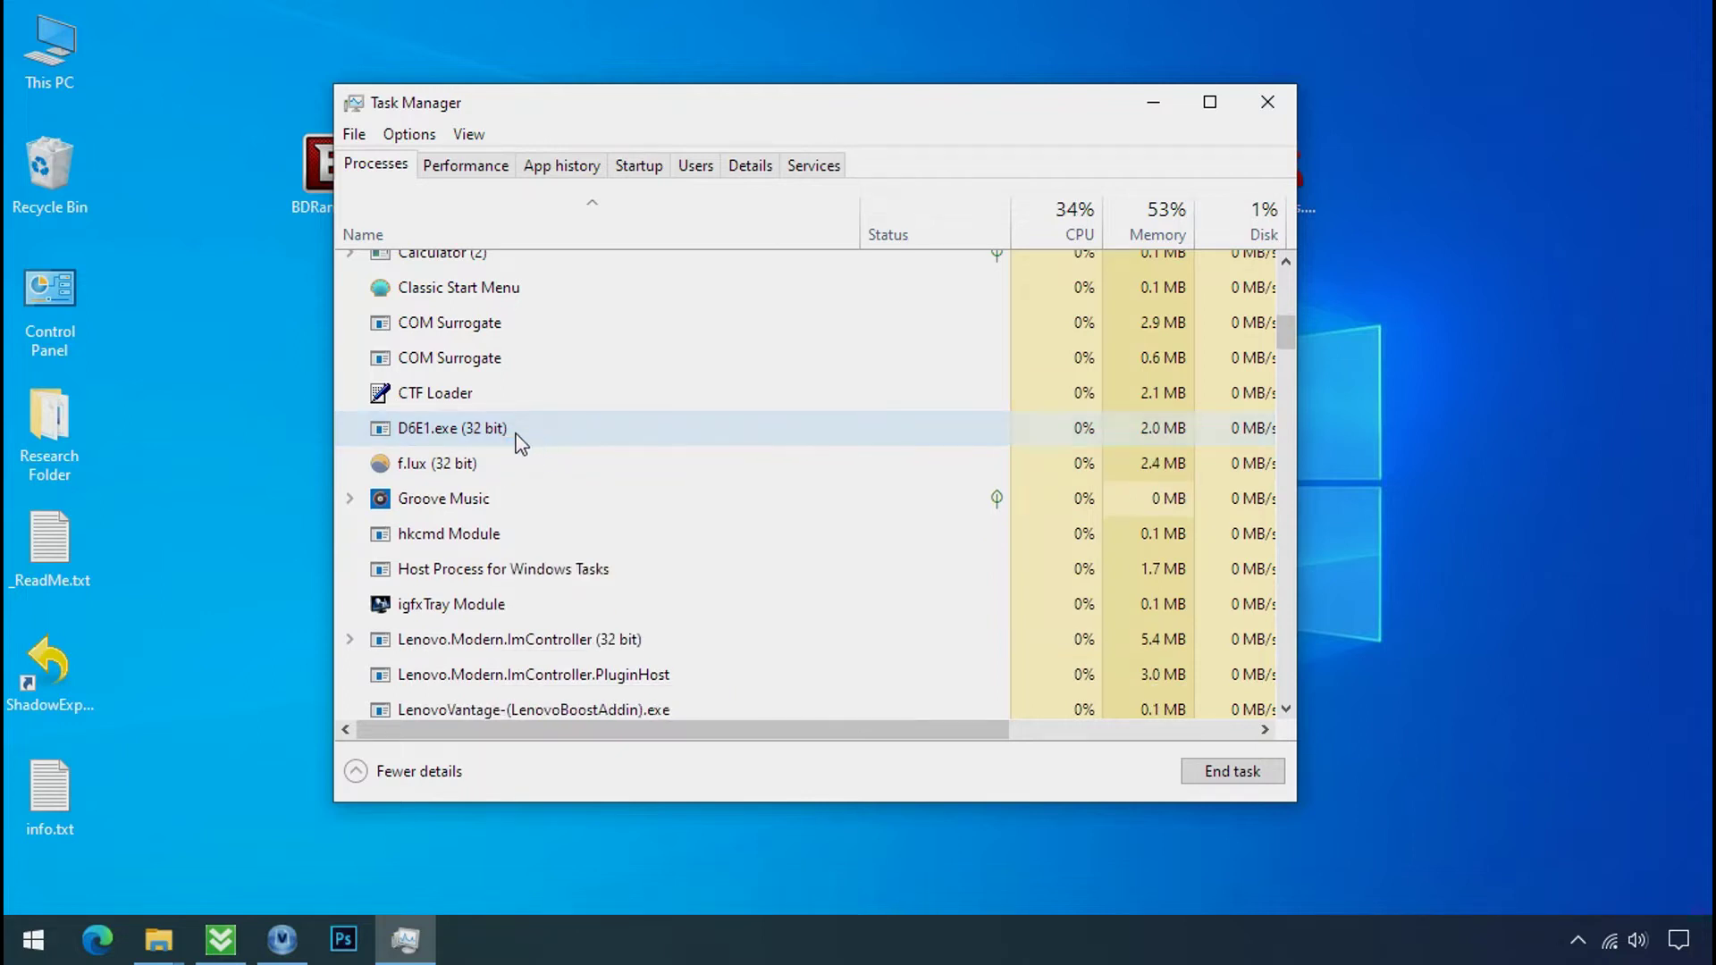
{"action": "right_click", "coordinate": [509, 436]}
{"action": "left_click", "coordinate": [539, 447]}
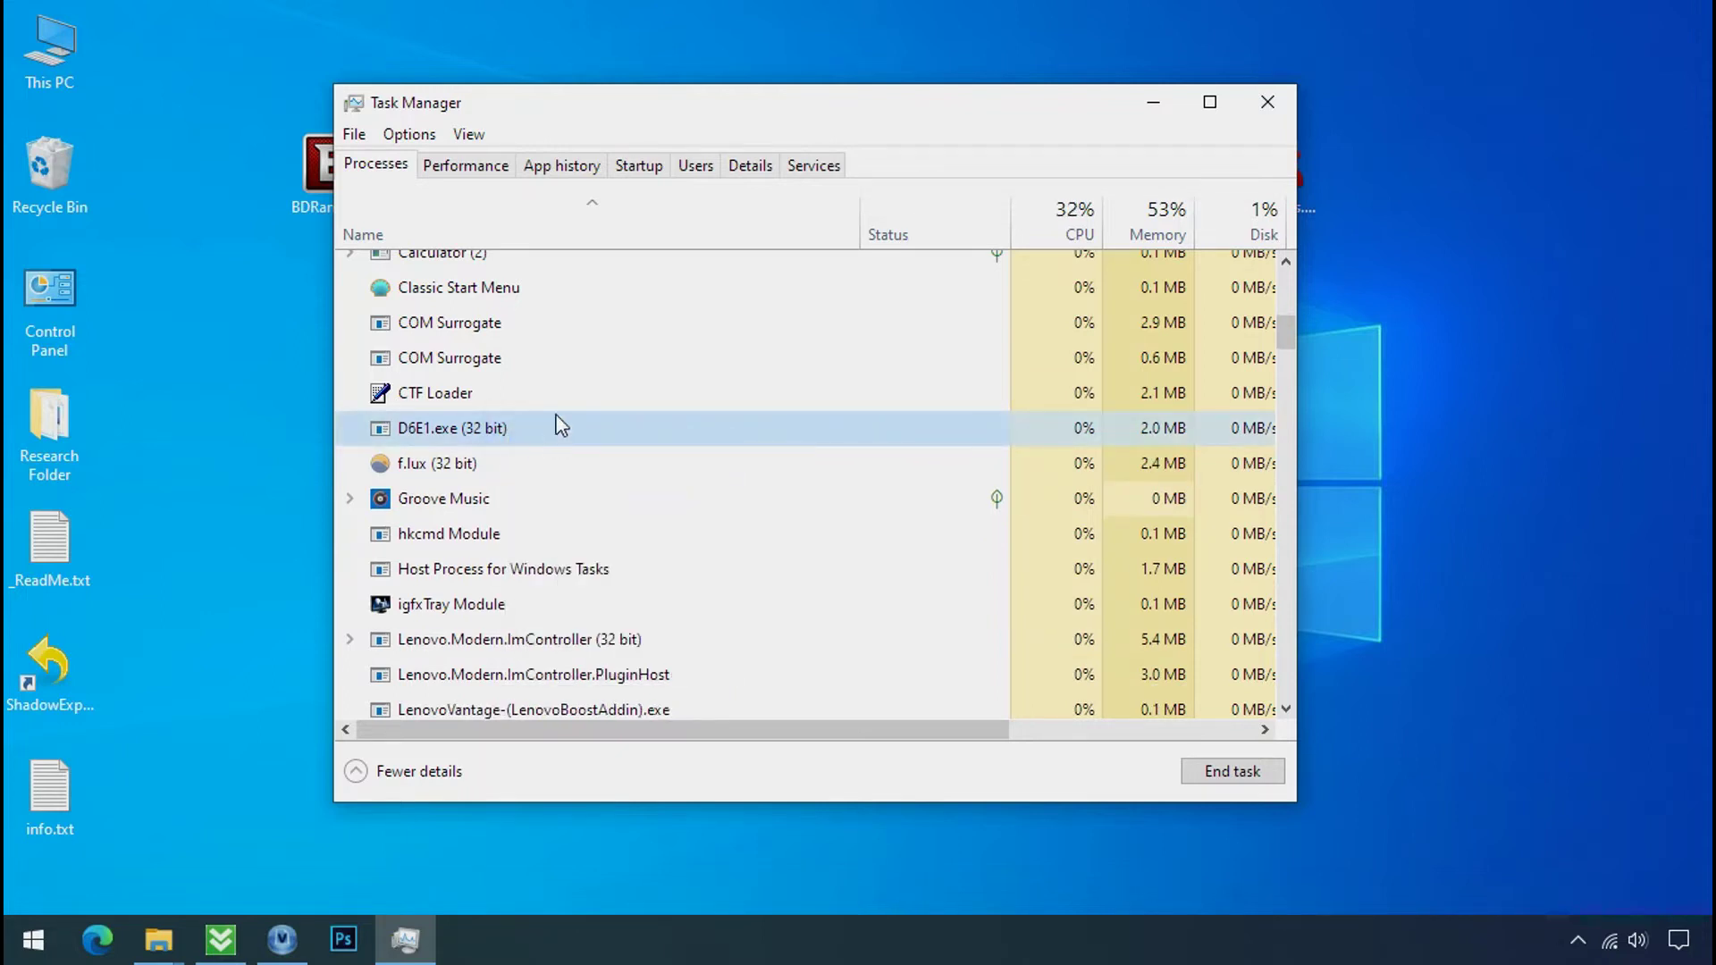
Disable D6E1.exe as a startup app and close Task Manager
{"action": "left_click", "coordinate": [651, 168]}
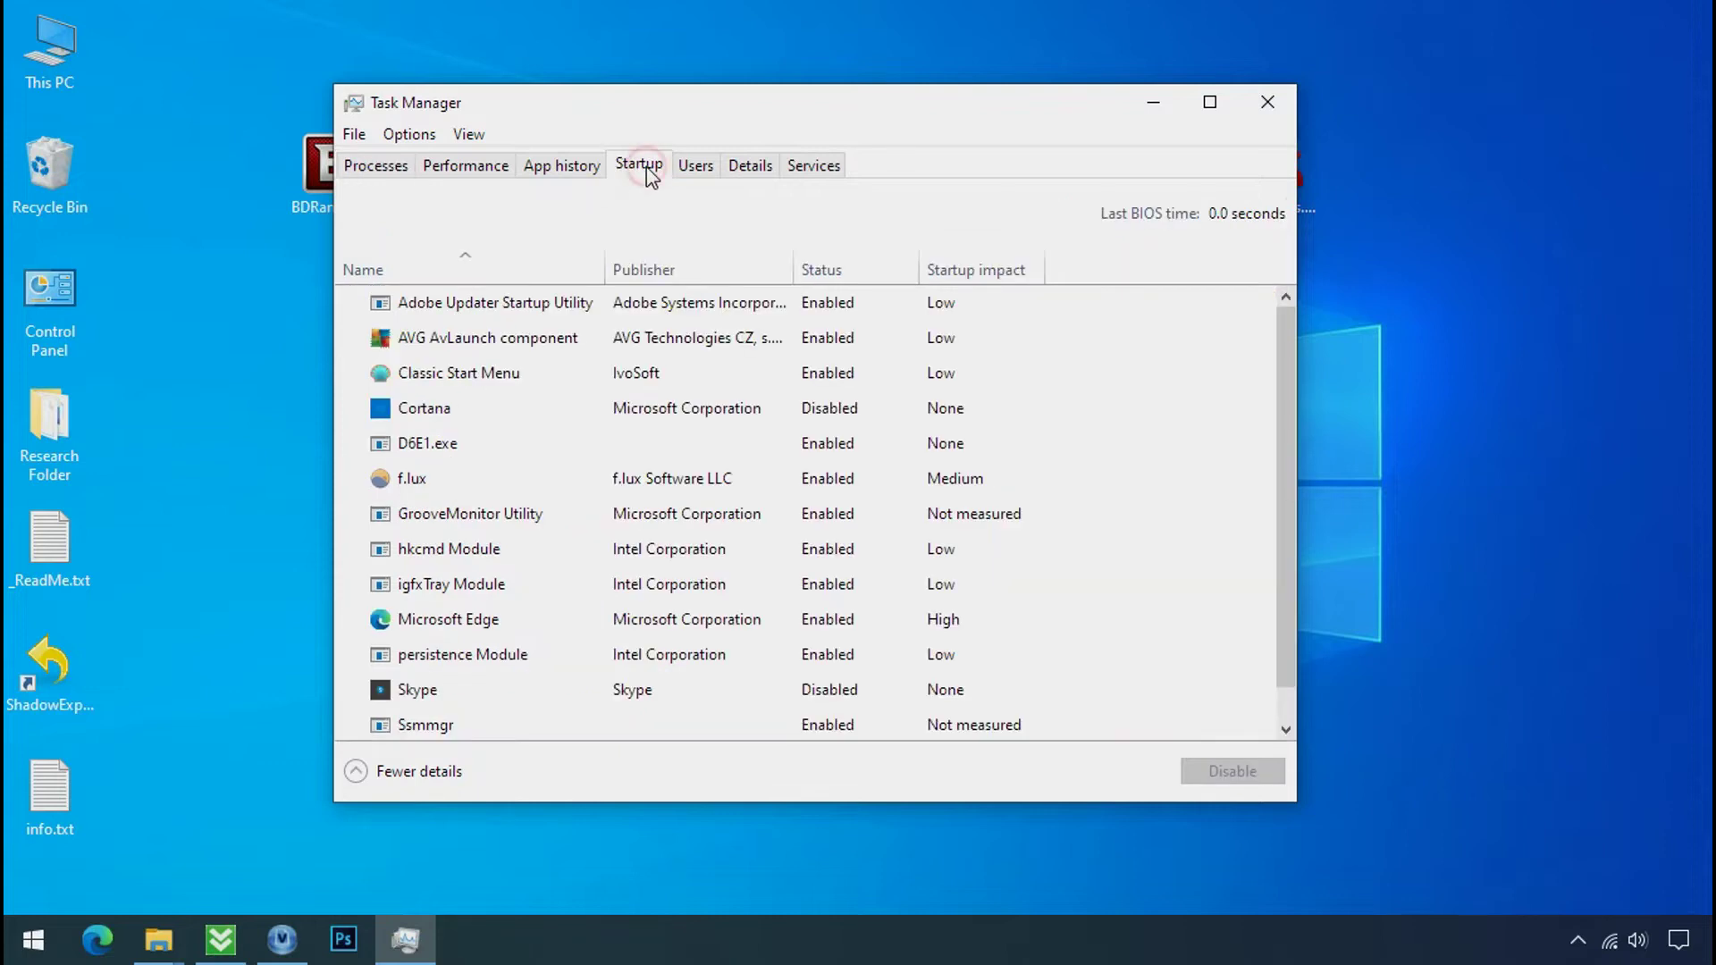
{"action": "left_click", "coordinate": [582, 436]}
{"action": "right_click", "coordinate": [582, 436]}
{"action": "left_click", "coordinate": [600, 449]}
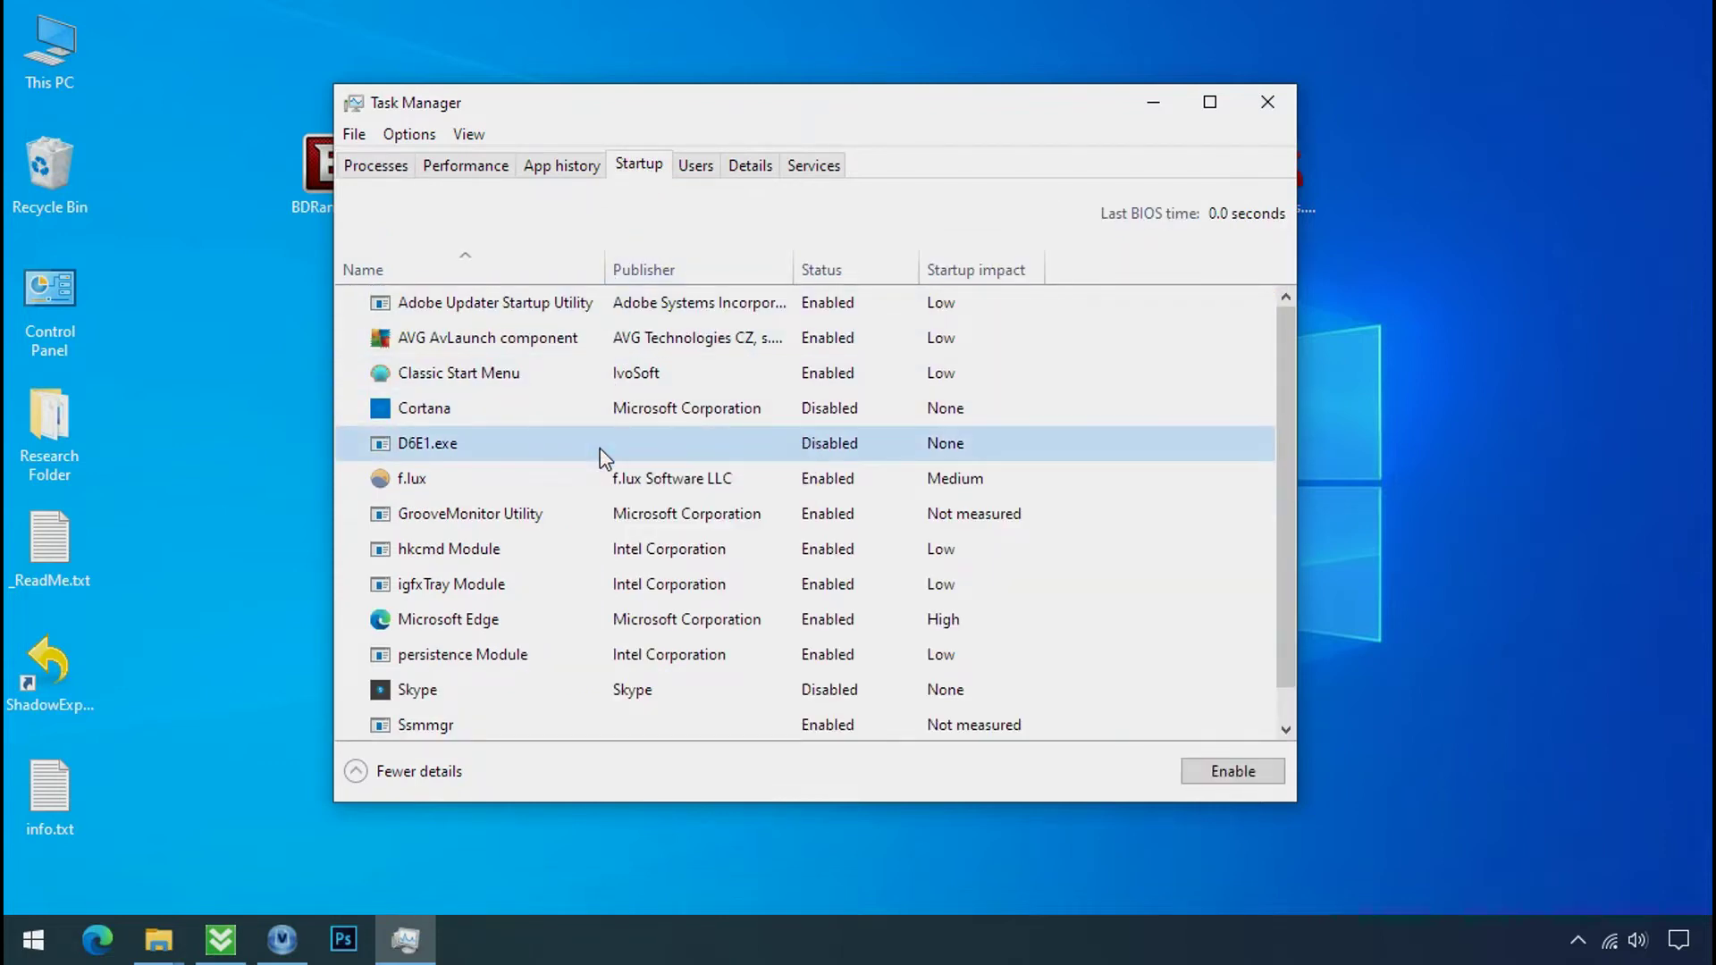
{"action": "left_click", "coordinate": [1267, 102]}
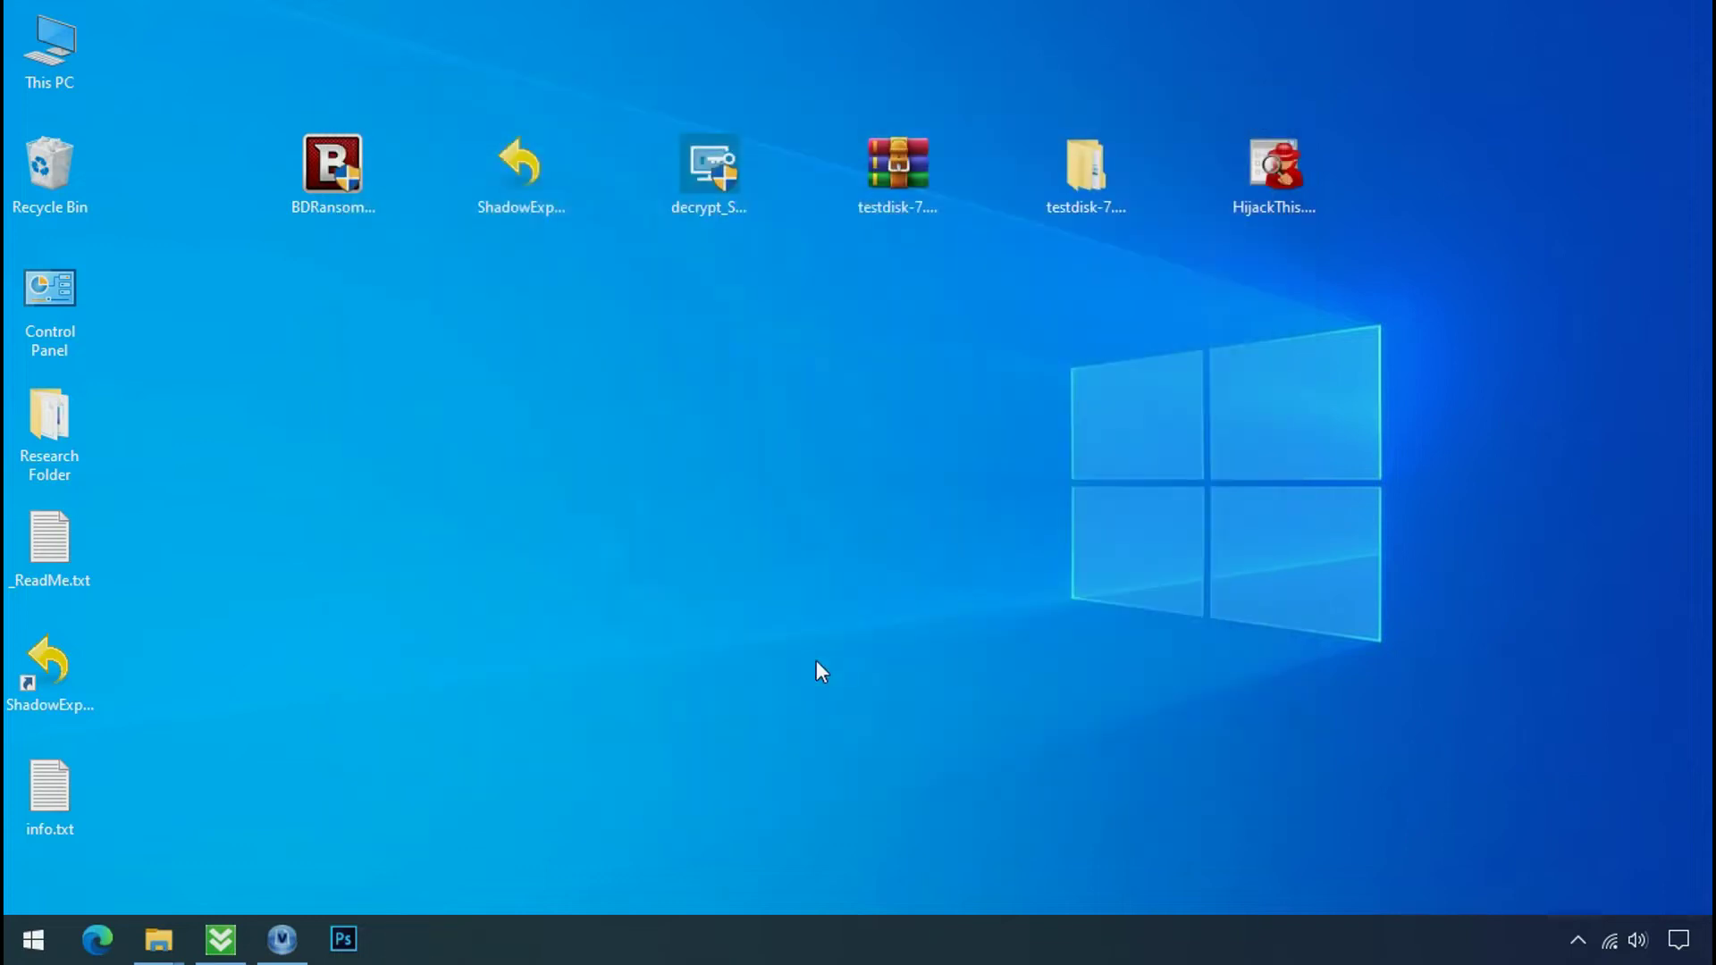
Retry deleting D6E1.exe in the restored folder window, then open its Properties after the denial
{"action": "left_click", "coordinate": [158, 936]}
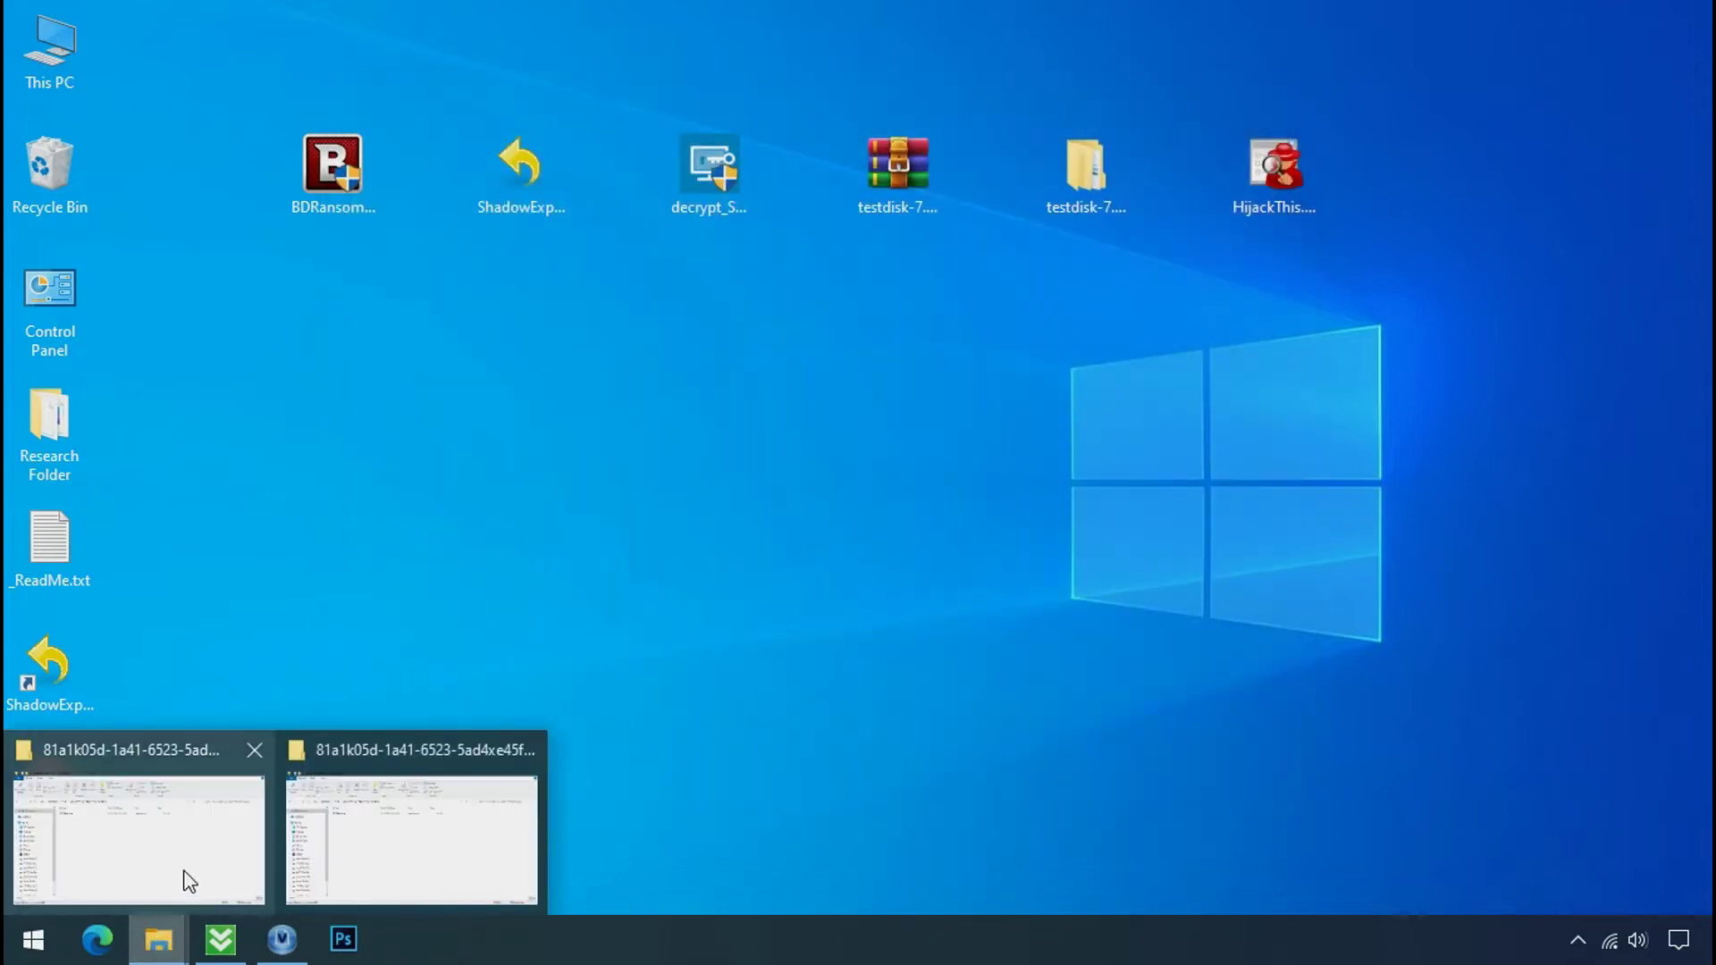
{"action": "left_click", "coordinate": [185, 862]}
{"action": "left_click", "coordinate": [424, 298]}
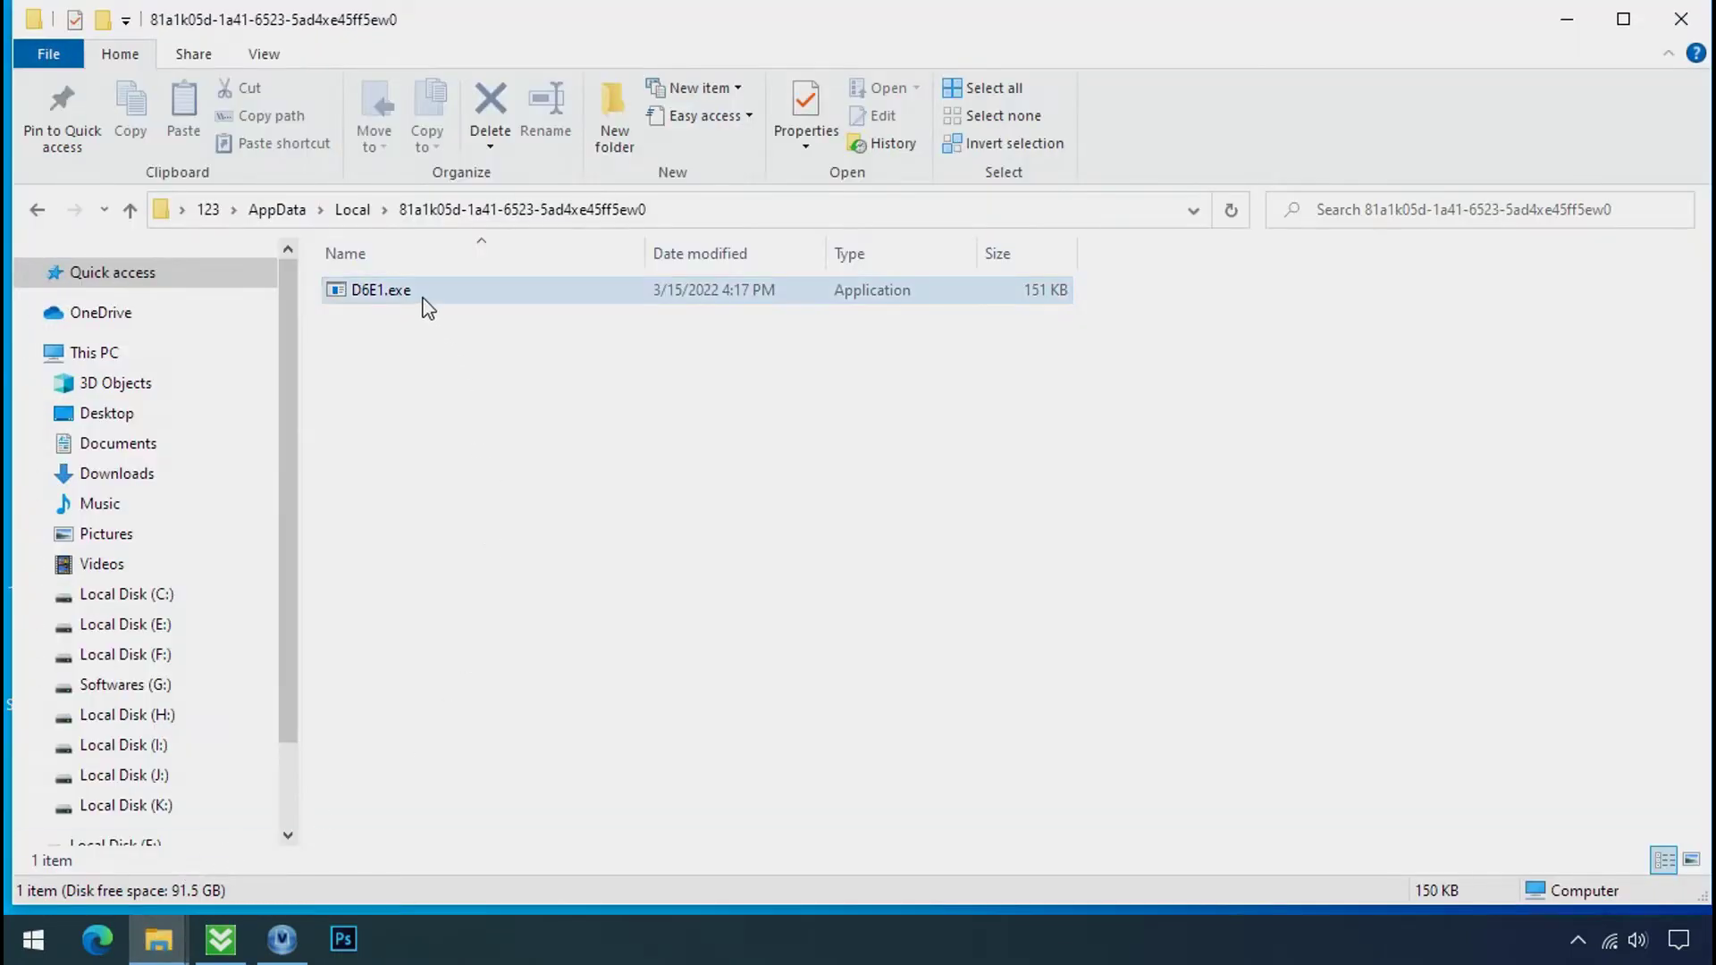
{"action": "right_click", "coordinate": [483, 305]}
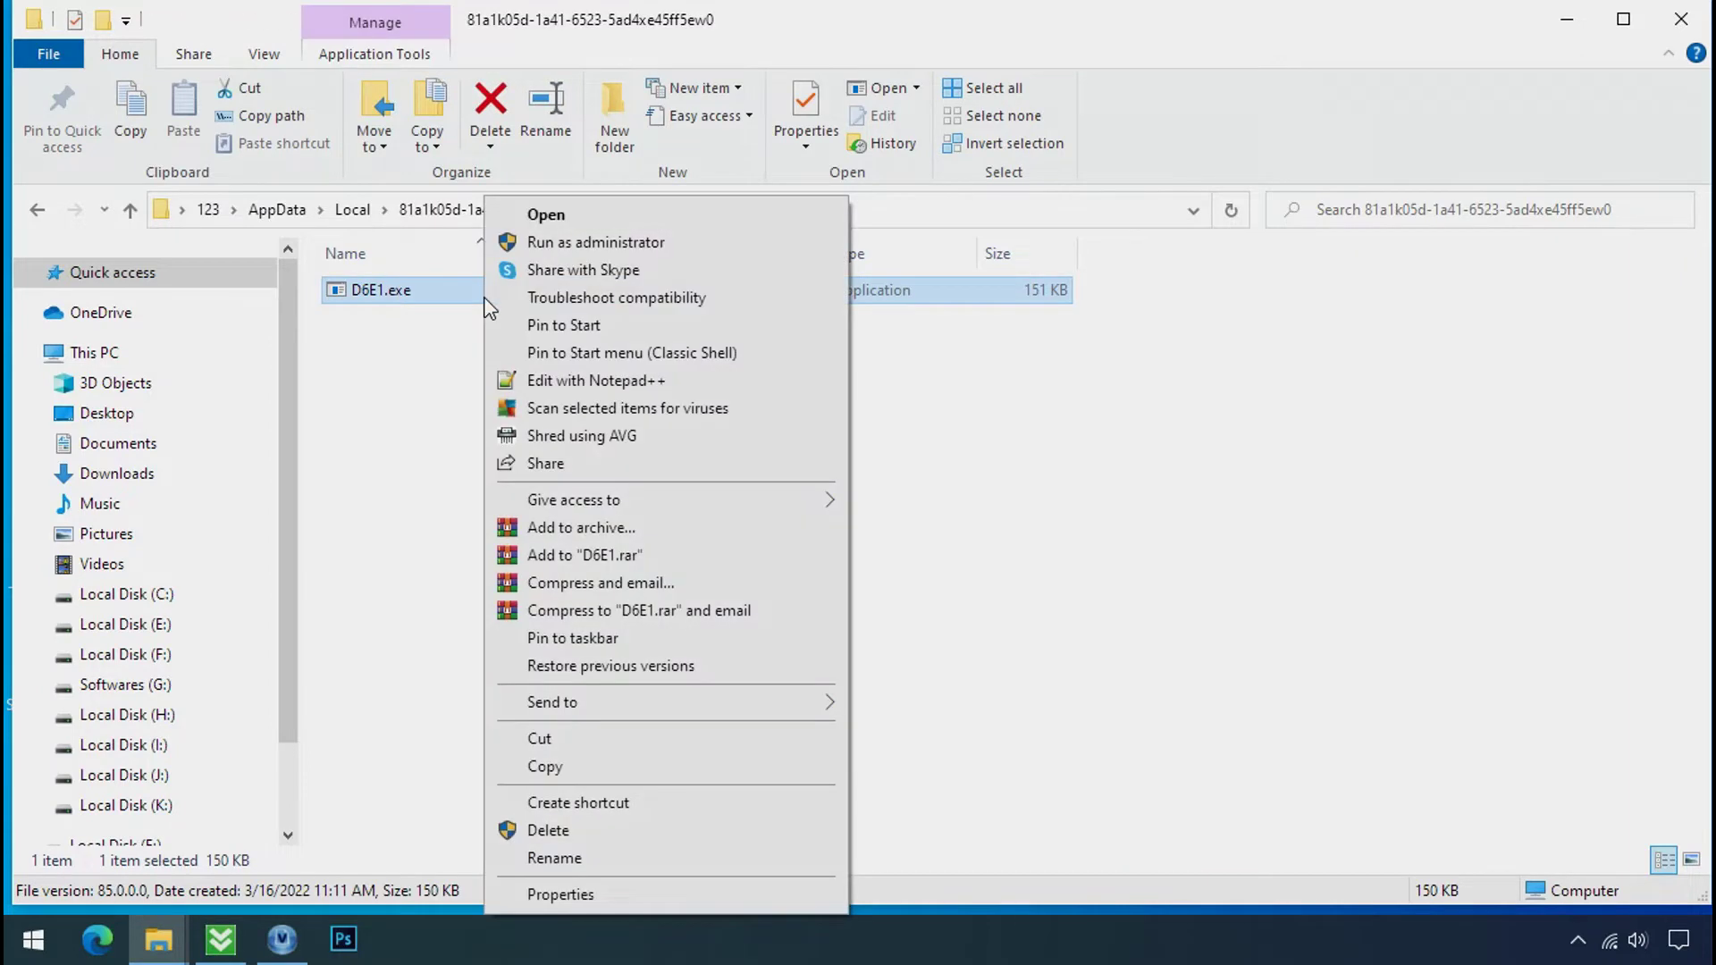
{"action": "left_click", "coordinate": [547, 830]}
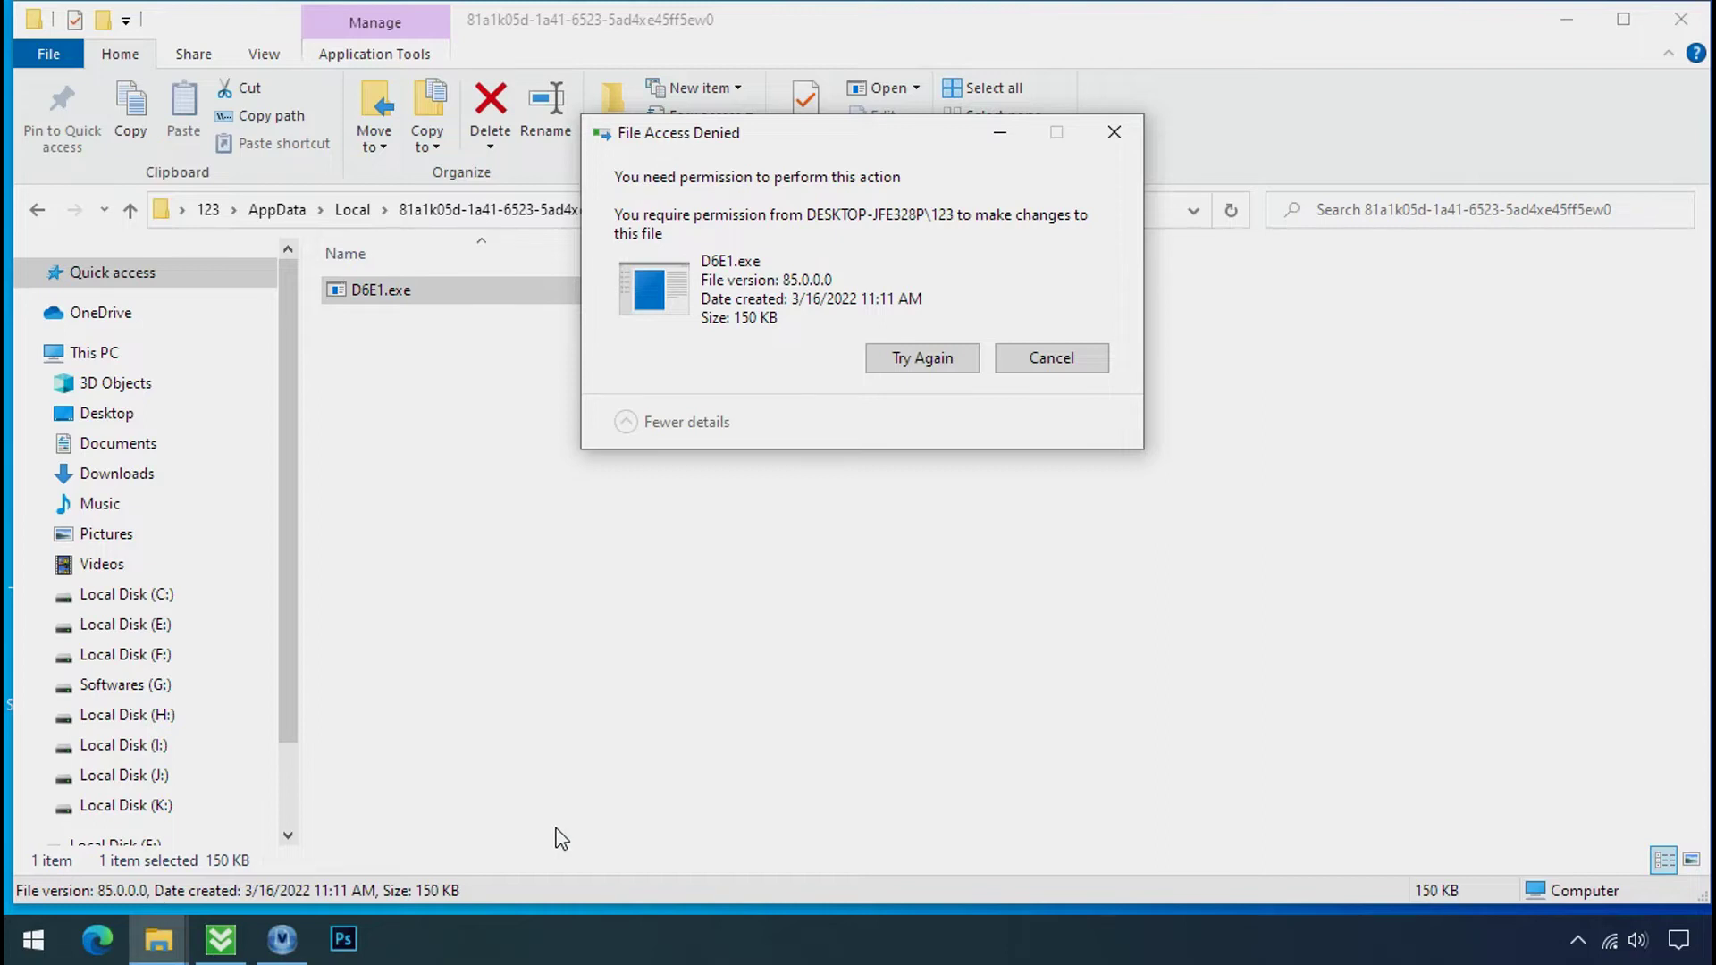
{"action": "left_click", "coordinate": [923, 362]}
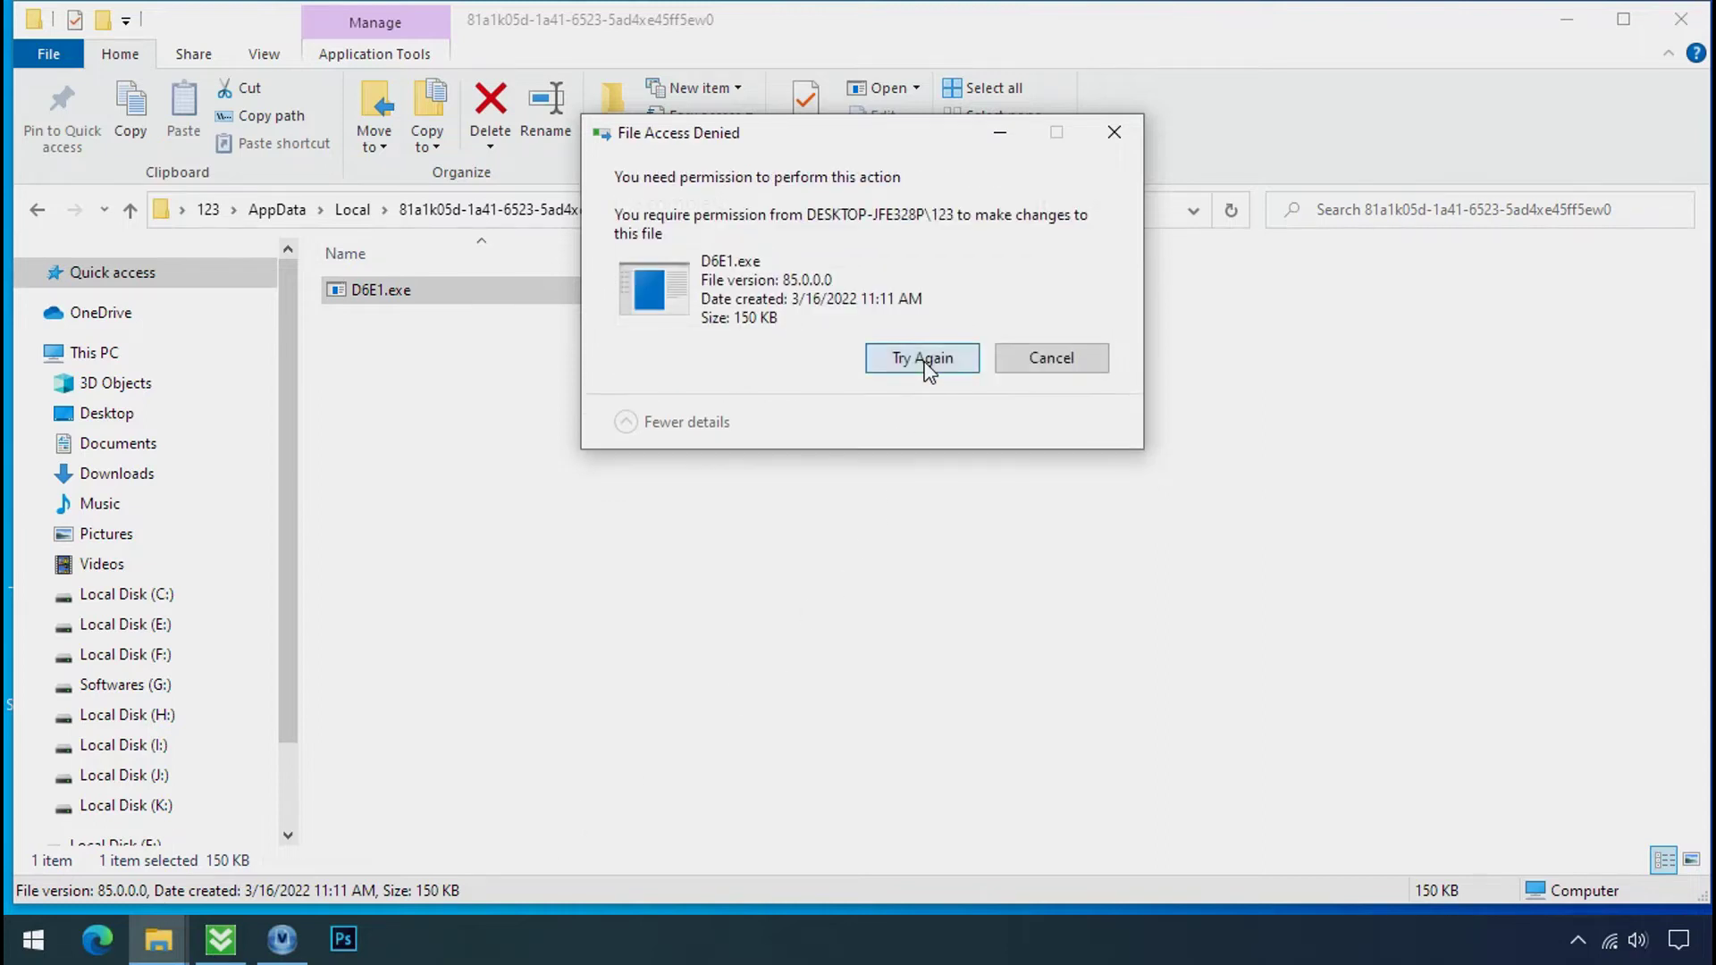
{"action": "left_click", "coordinate": [927, 364]}
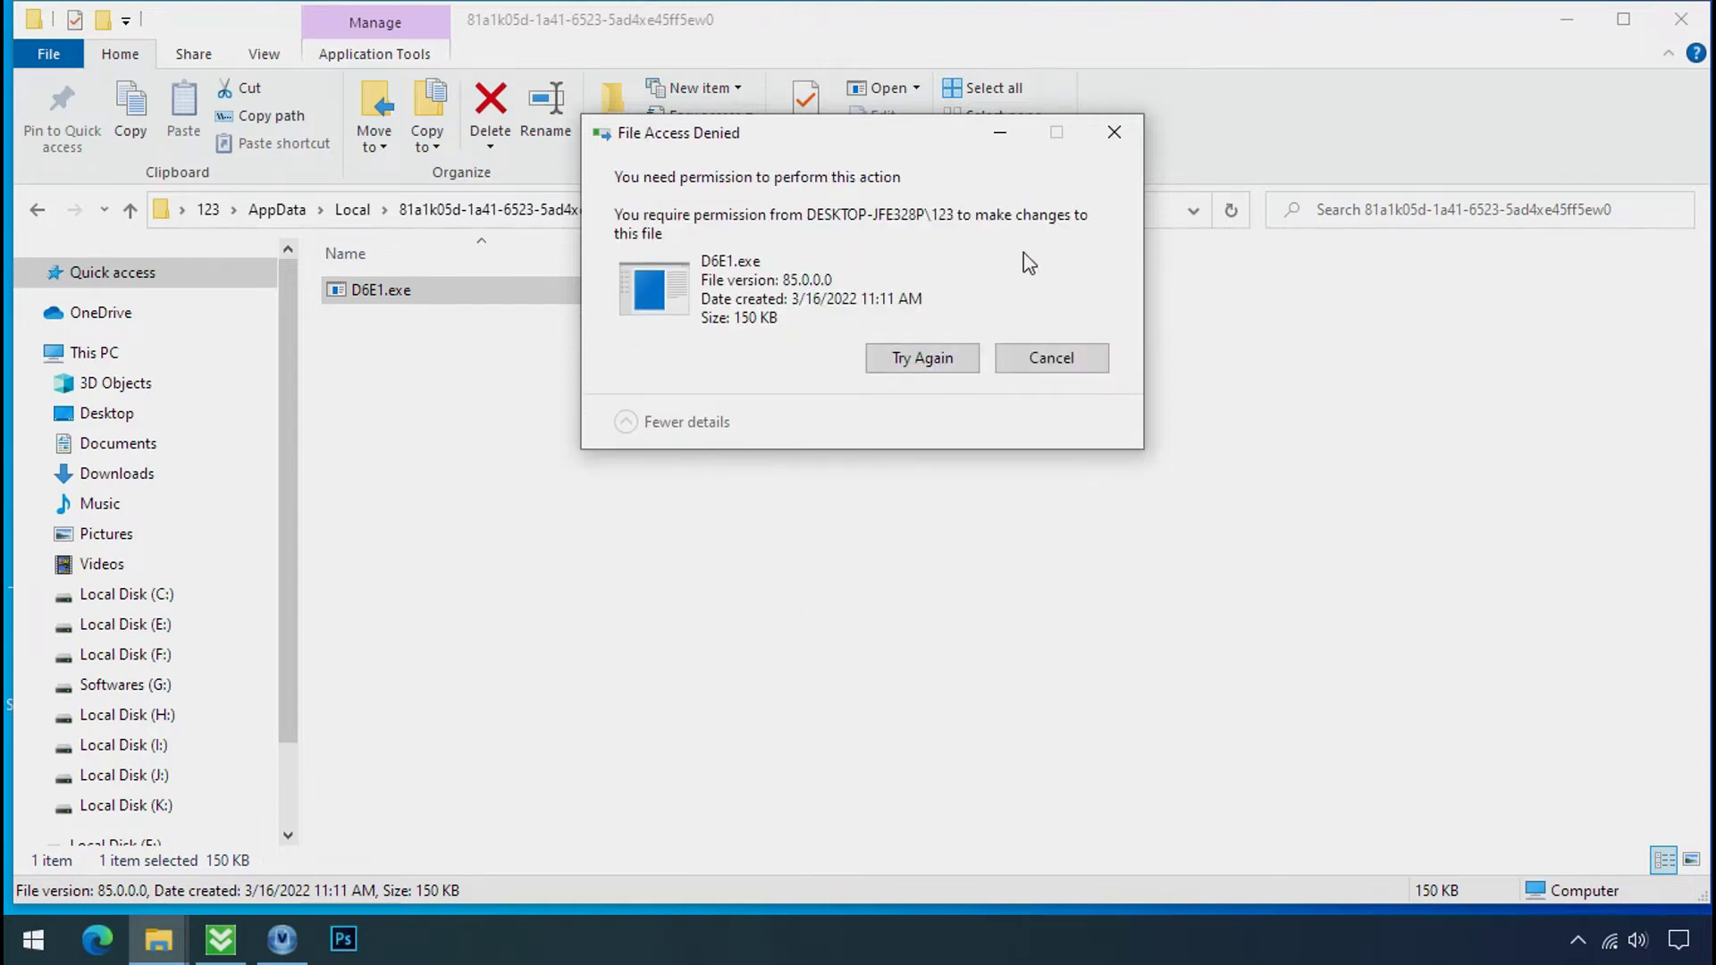
{"action": "left_click", "coordinate": [1108, 139]}
{"action": "right_click", "coordinate": [659, 297]}
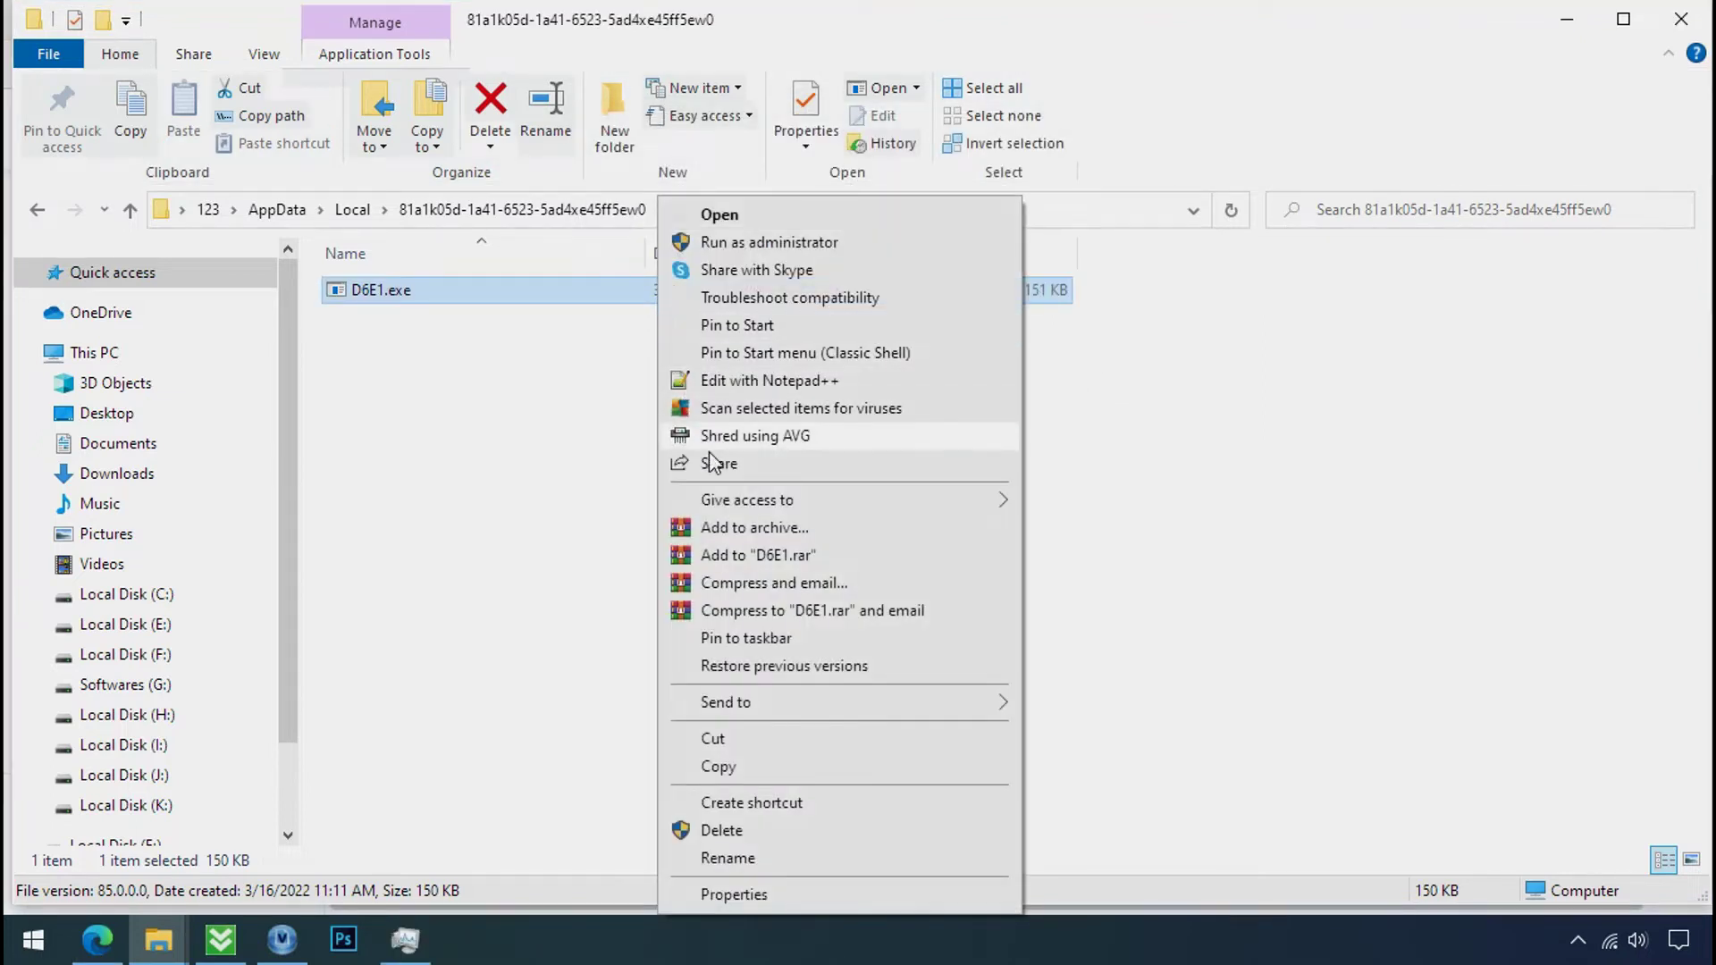
{"action": "left_click", "coordinate": [736, 895]}
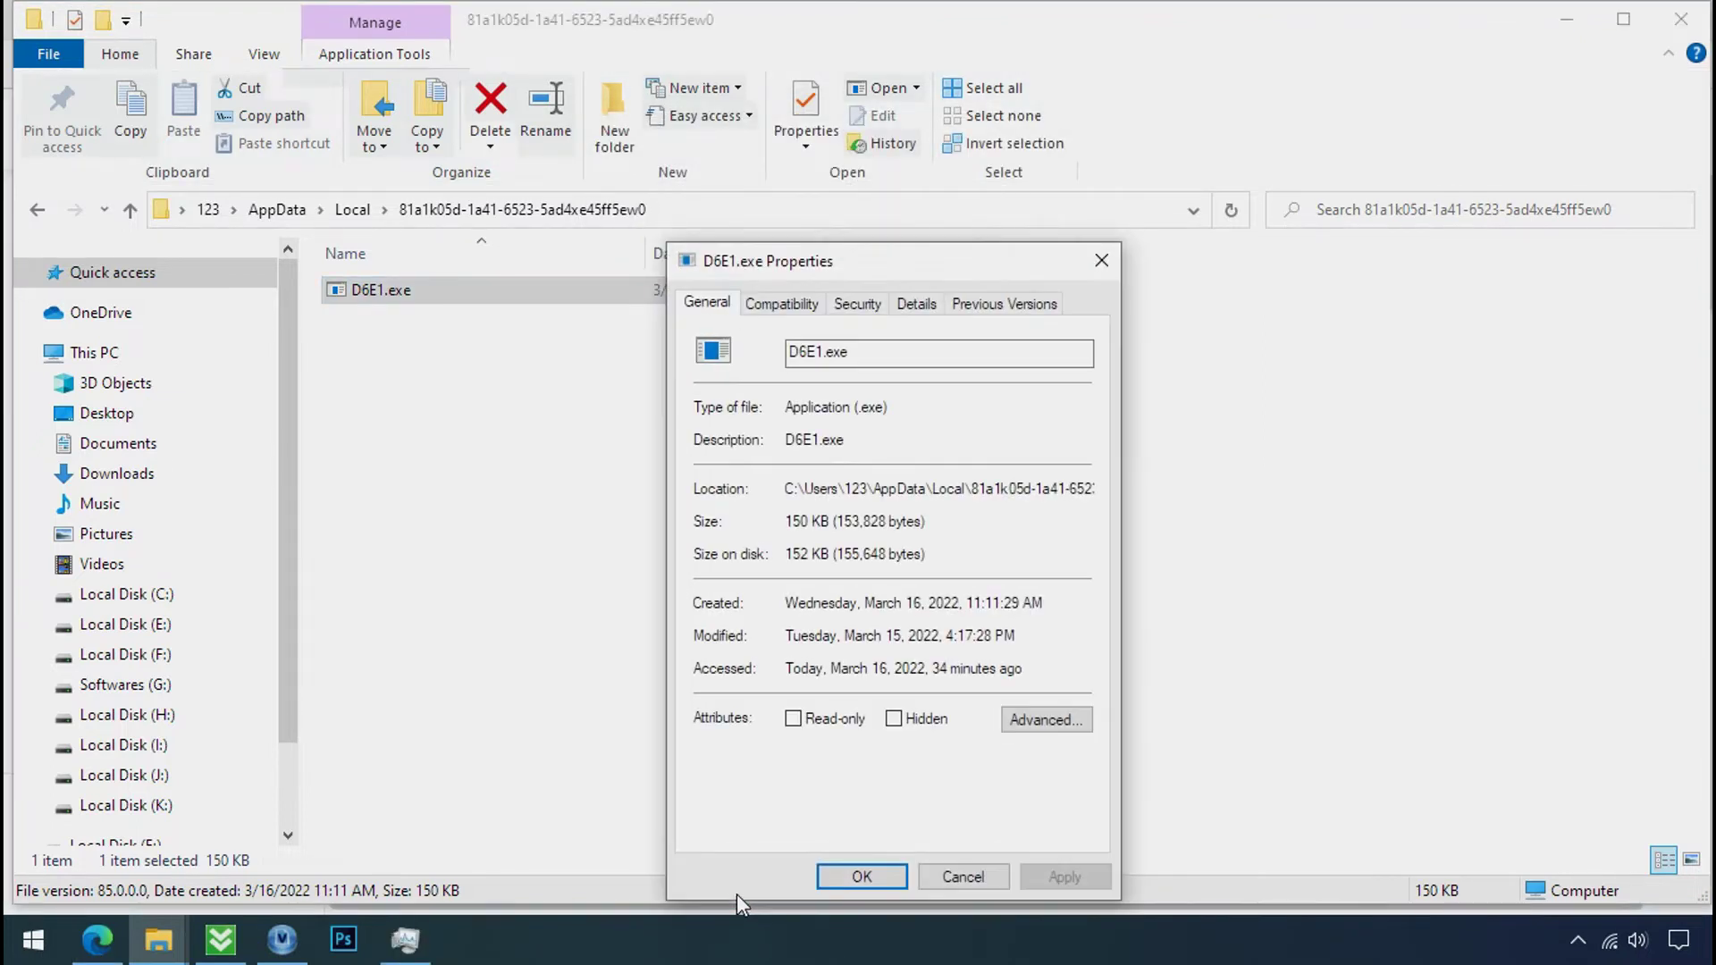
Convert inherited permissions, remove D6E1.exe's Deny Everyone entry, apply, then delete the file
{"action": "left_click", "coordinate": [843, 306]}
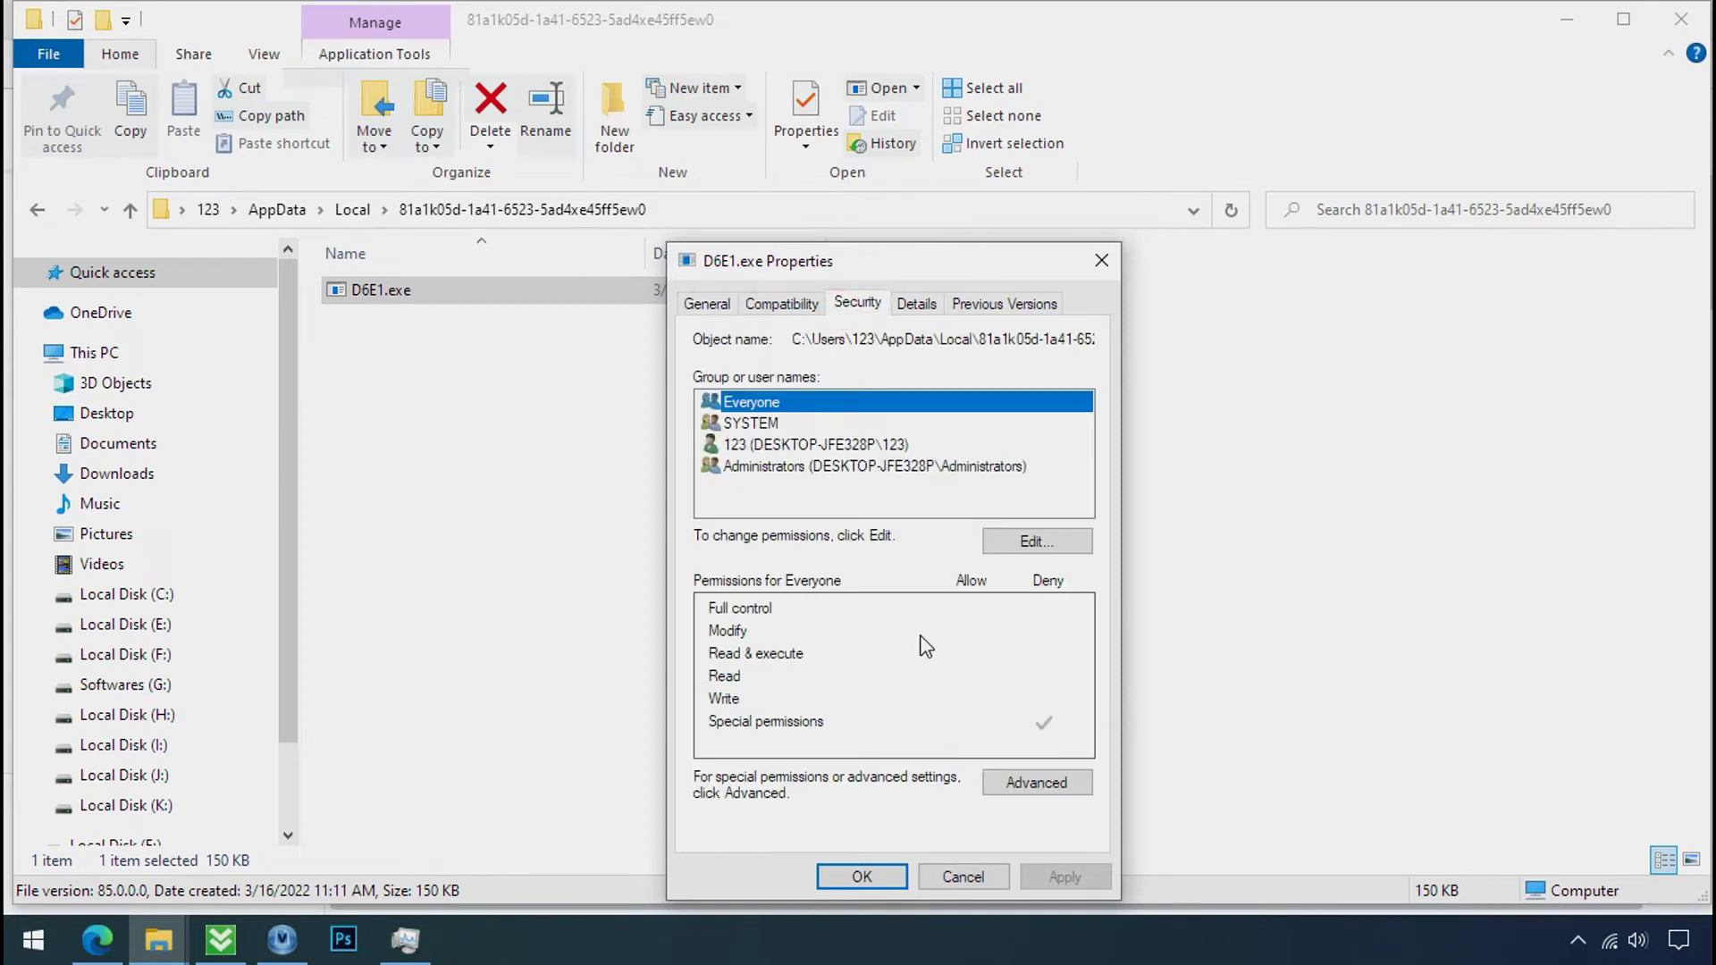
{"action": "left_click", "coordinate": [1021, 791]}
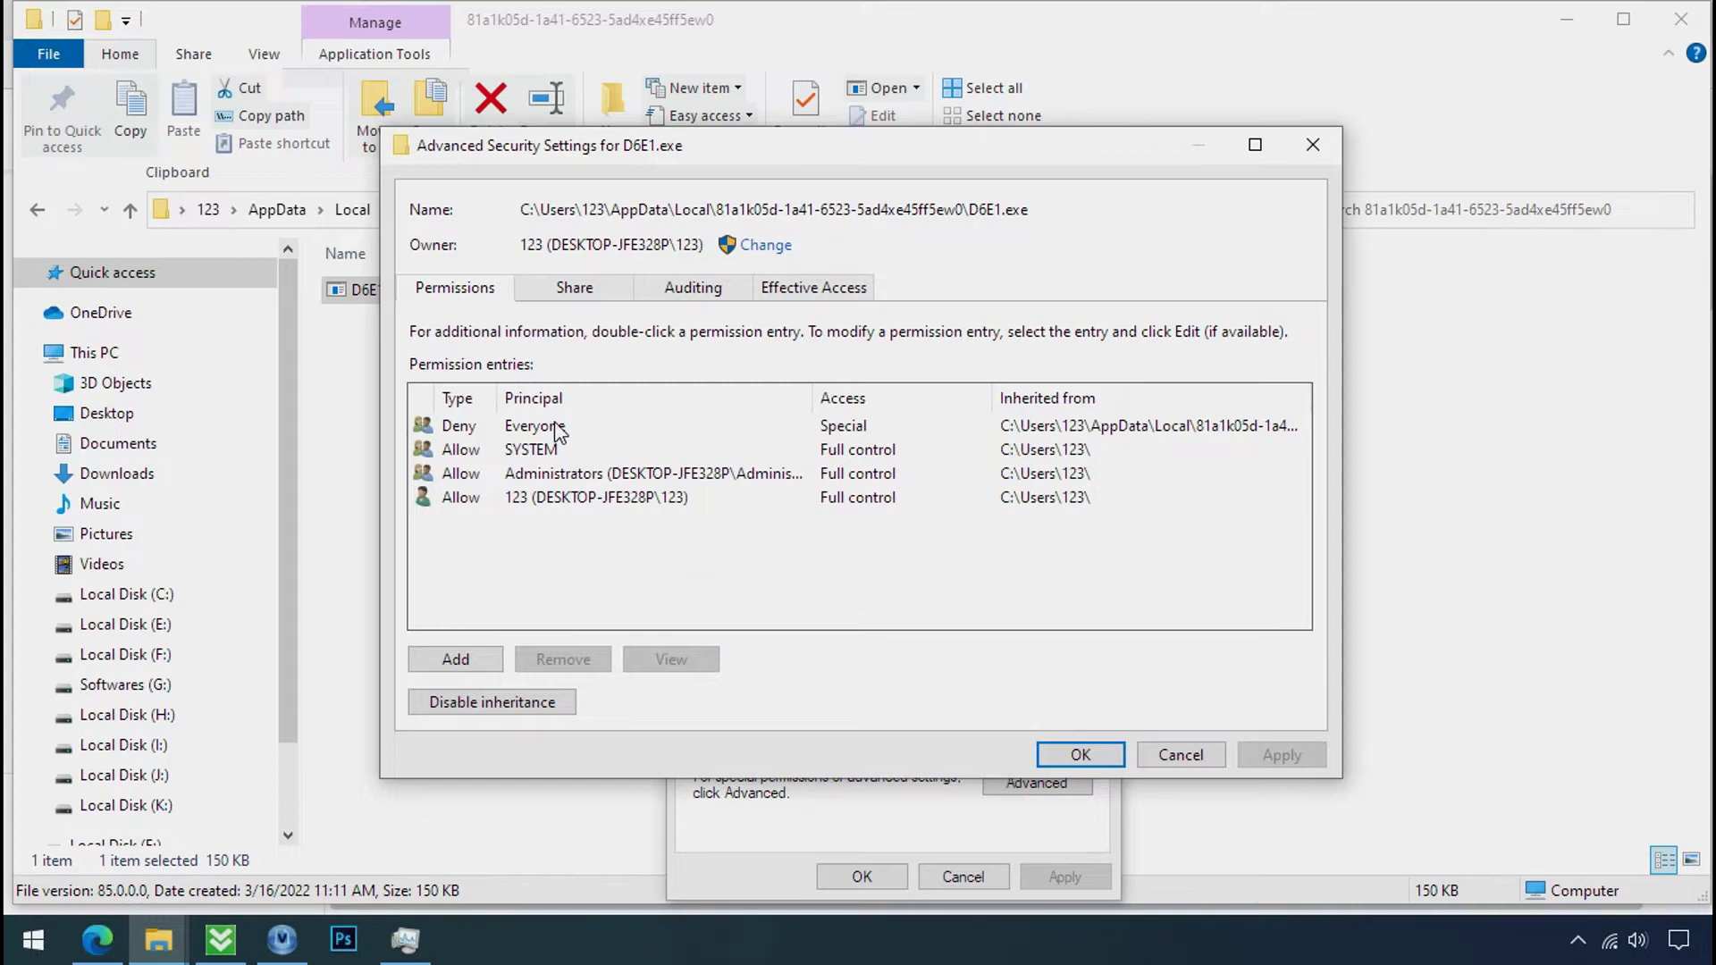
{"action": "left_click", "coordinate": [557, 428]}
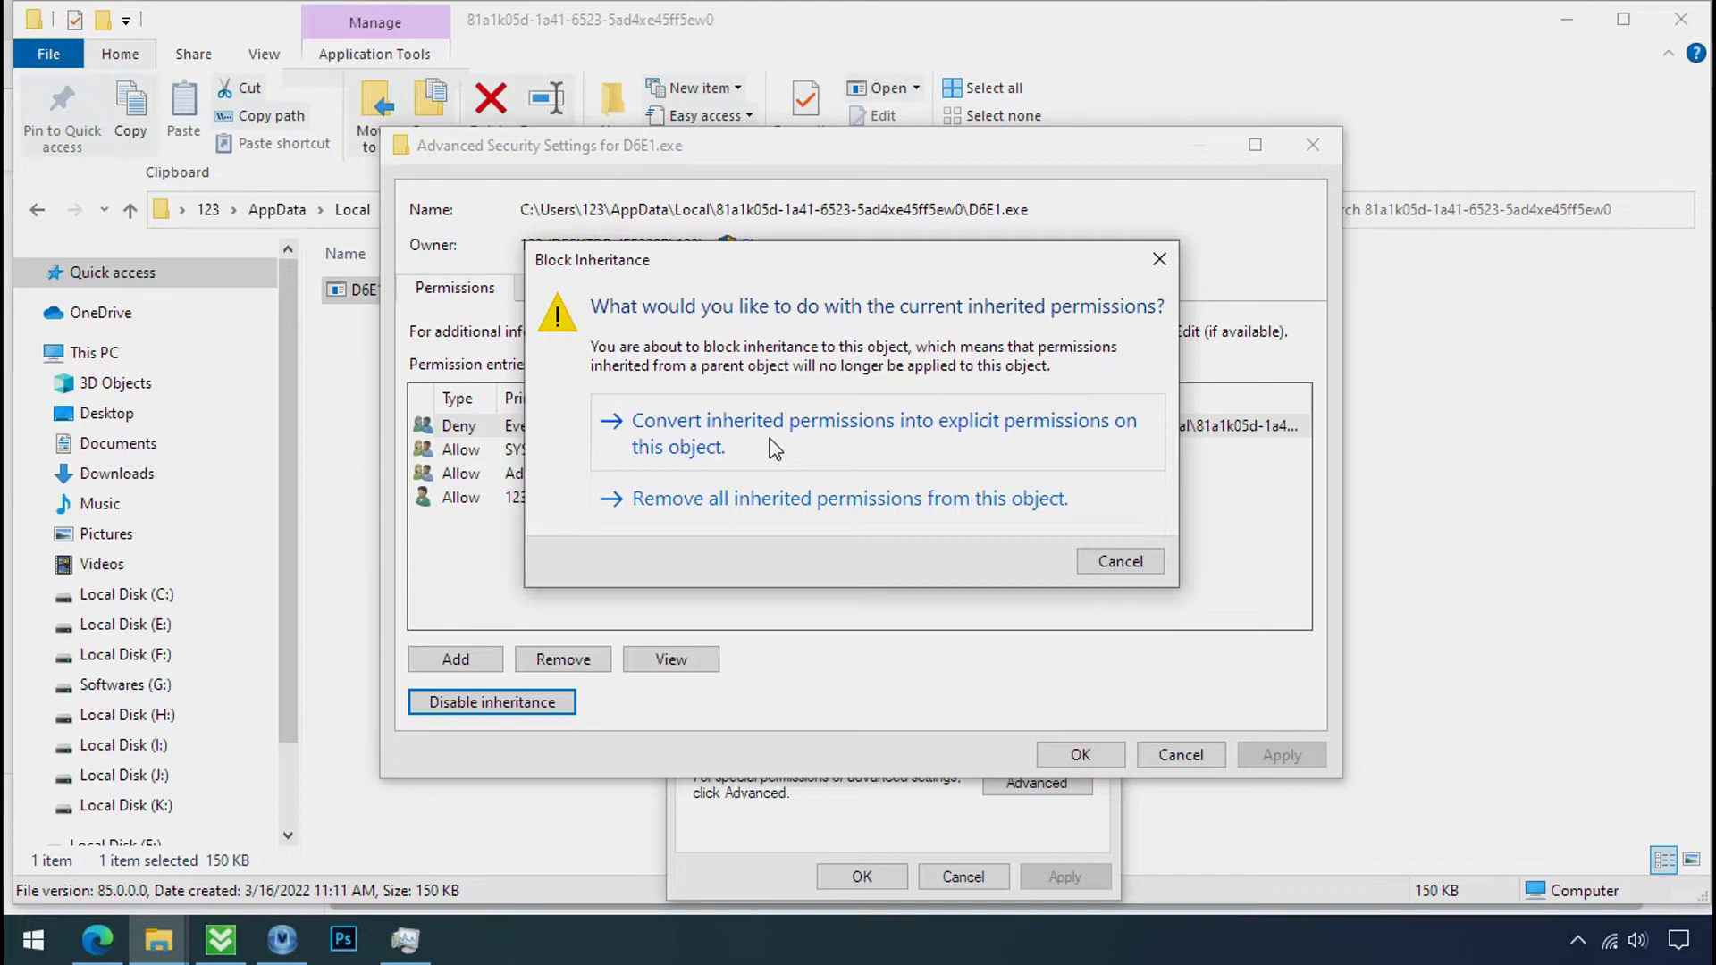
{"action": "left_click", "coordinate": [774, 447]}
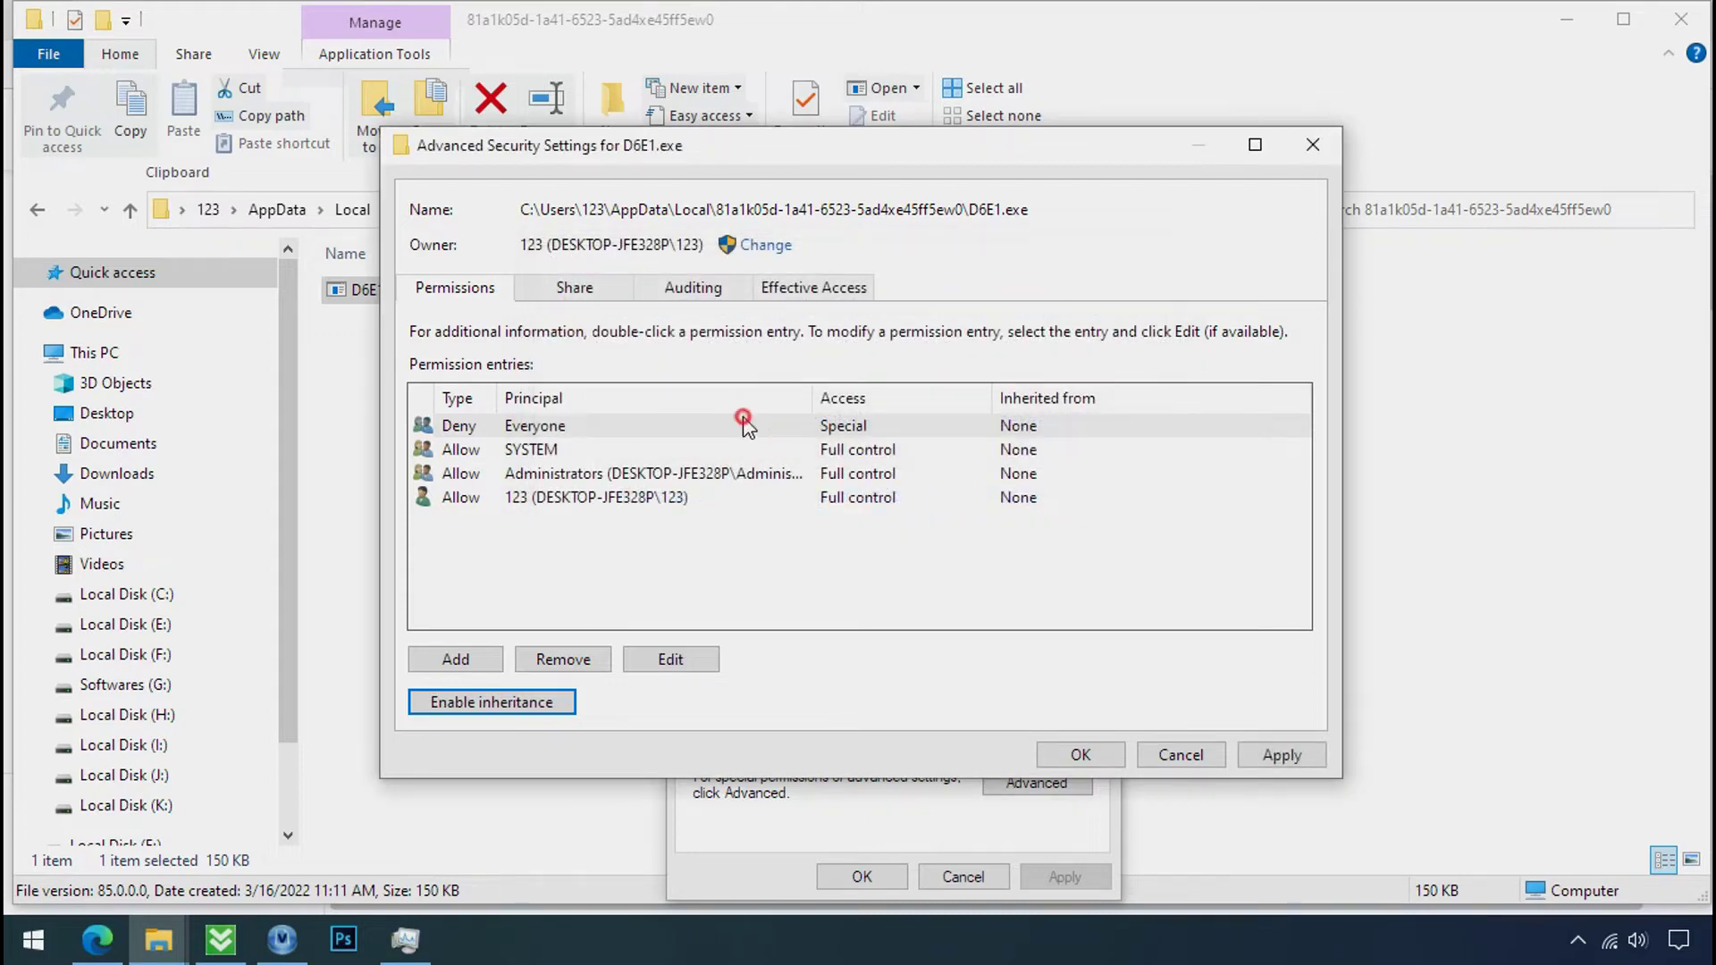
{"action": "left_click", "coordinate": [743, 417]}
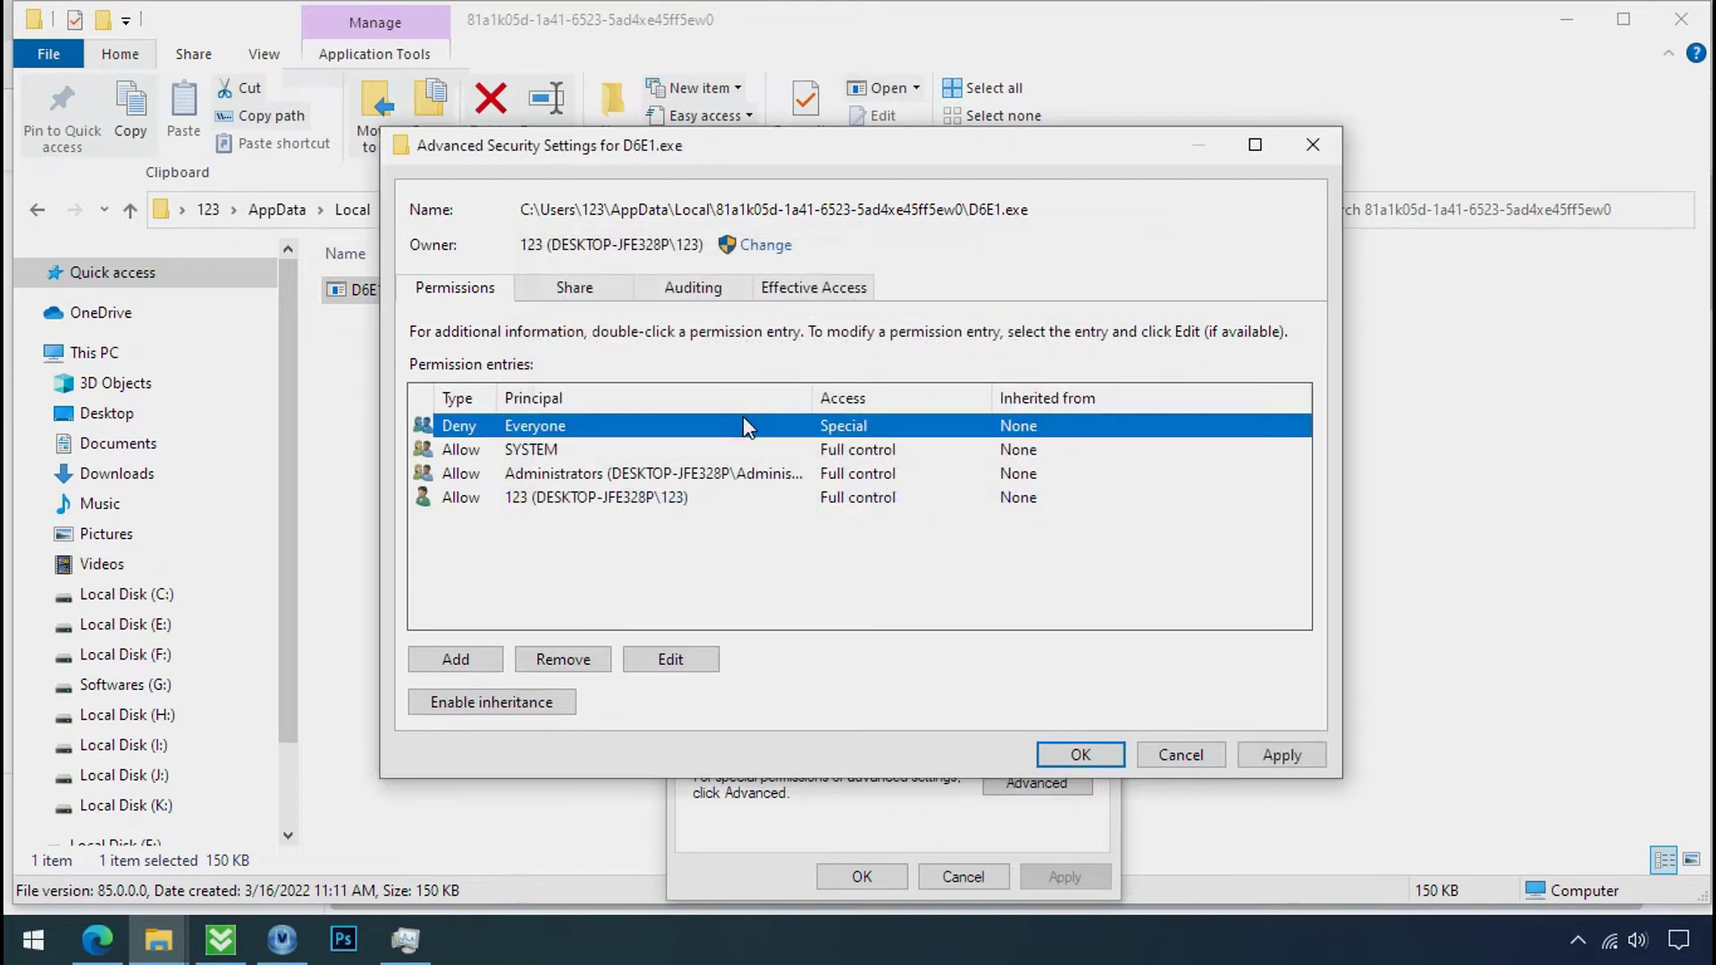
{"action": "left_click", "coordinate": [563, 659]}
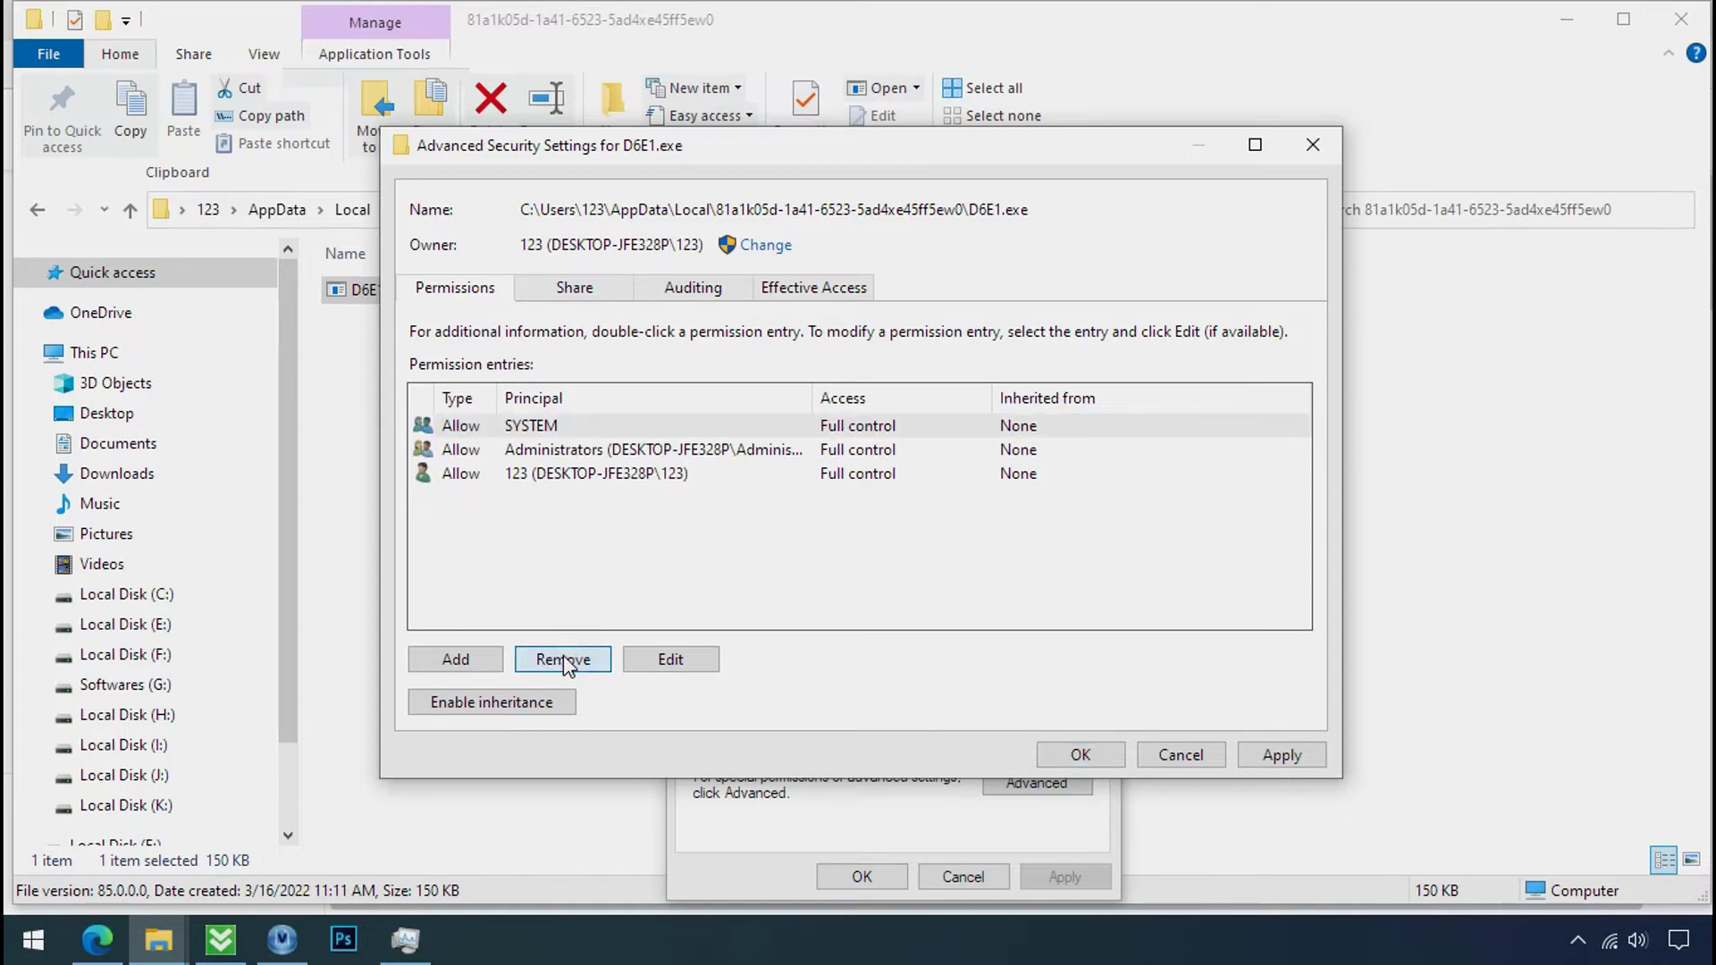
{"action": "left_click", "coordinate": [1271, 754]}
{"action": "left_click", "coordinate": [1105, 758]}
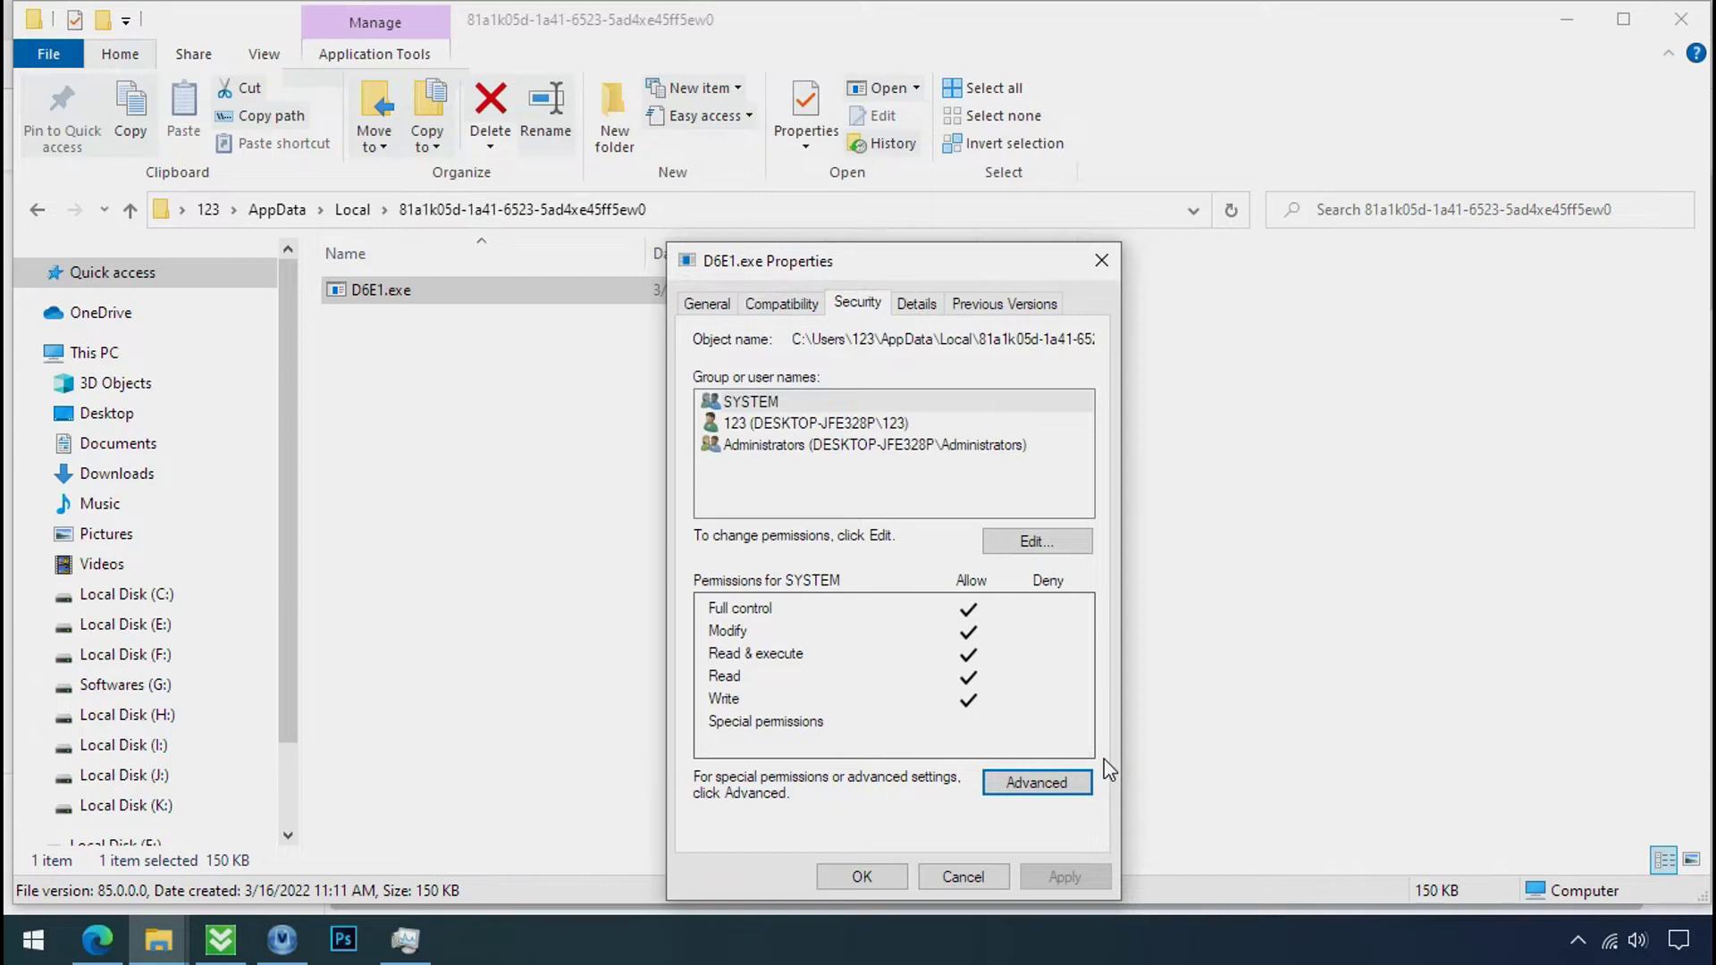
{"action": "left_click", "coordinate": [882, 876]}
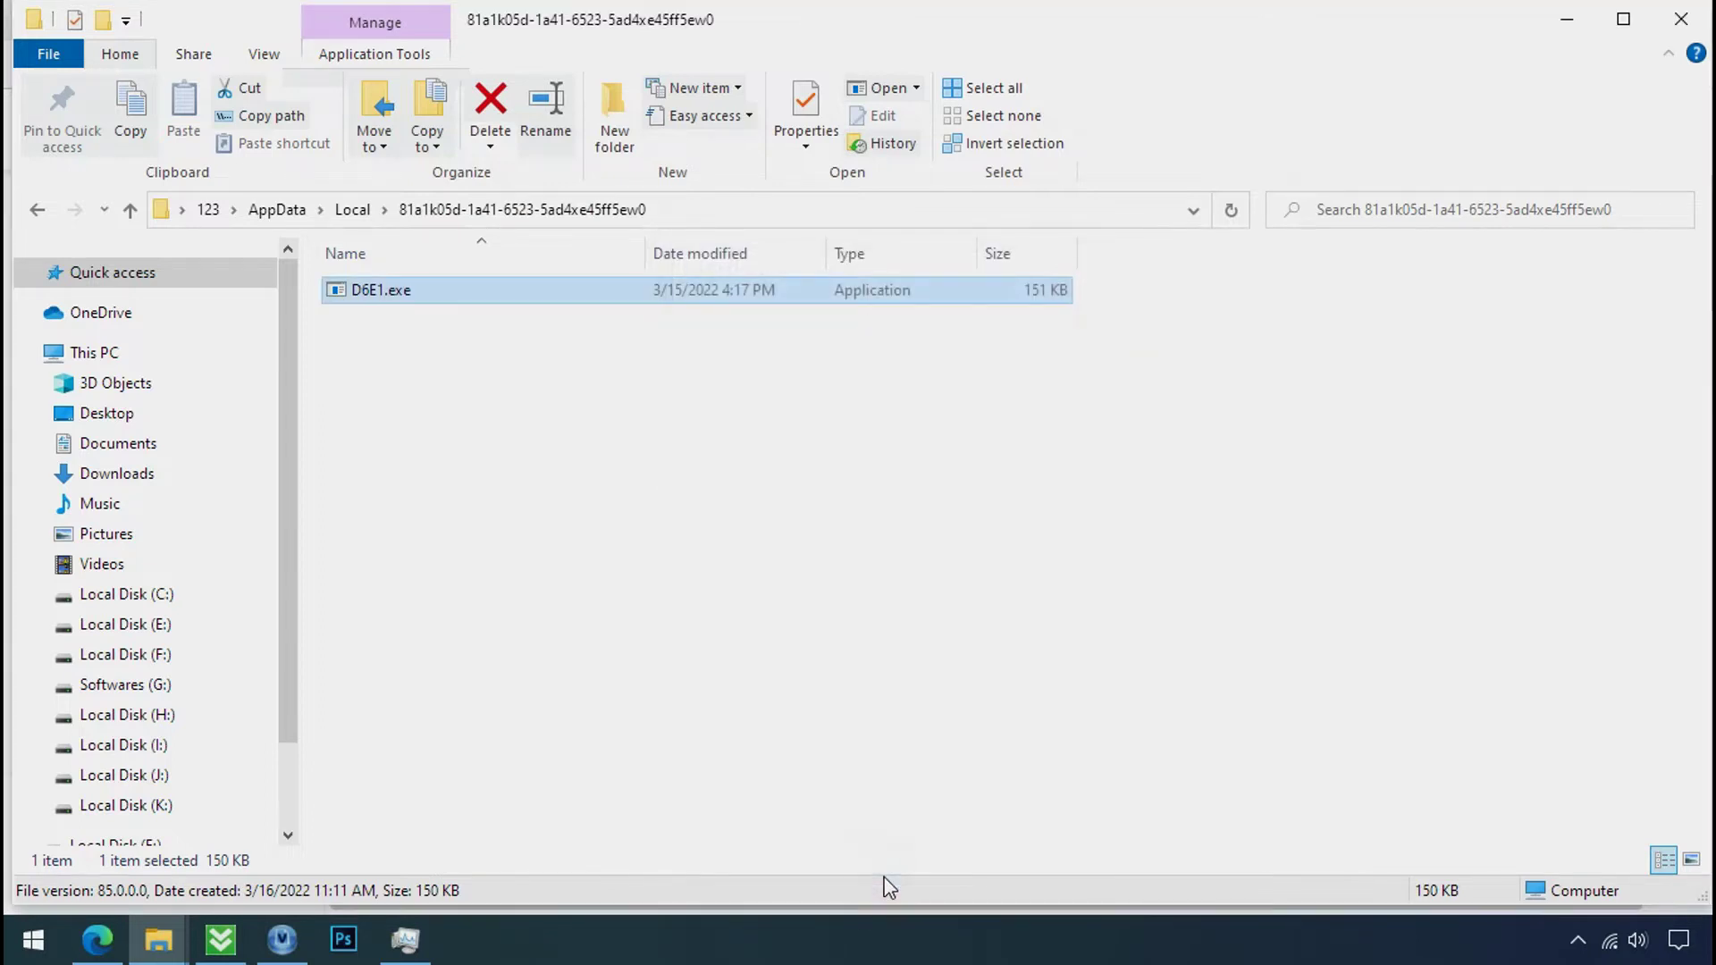
{"action": "right_click", "coordinate": [411, 295]}
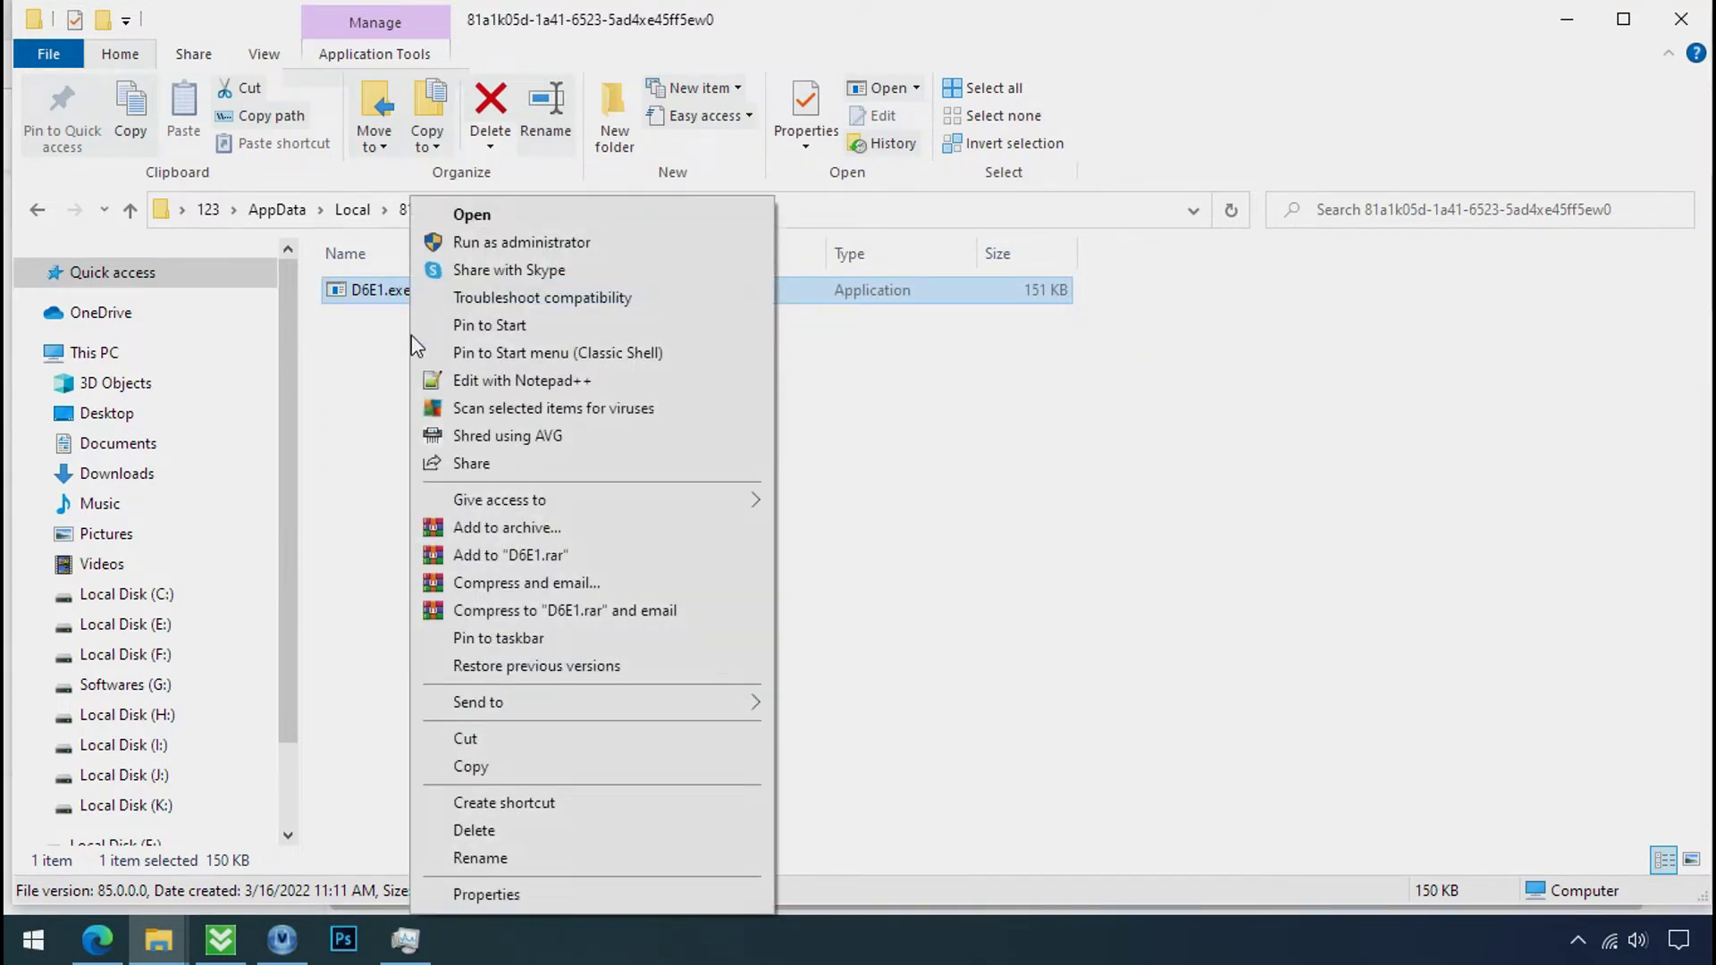
{"action": "left_click", "coordinate": [522, 836]}
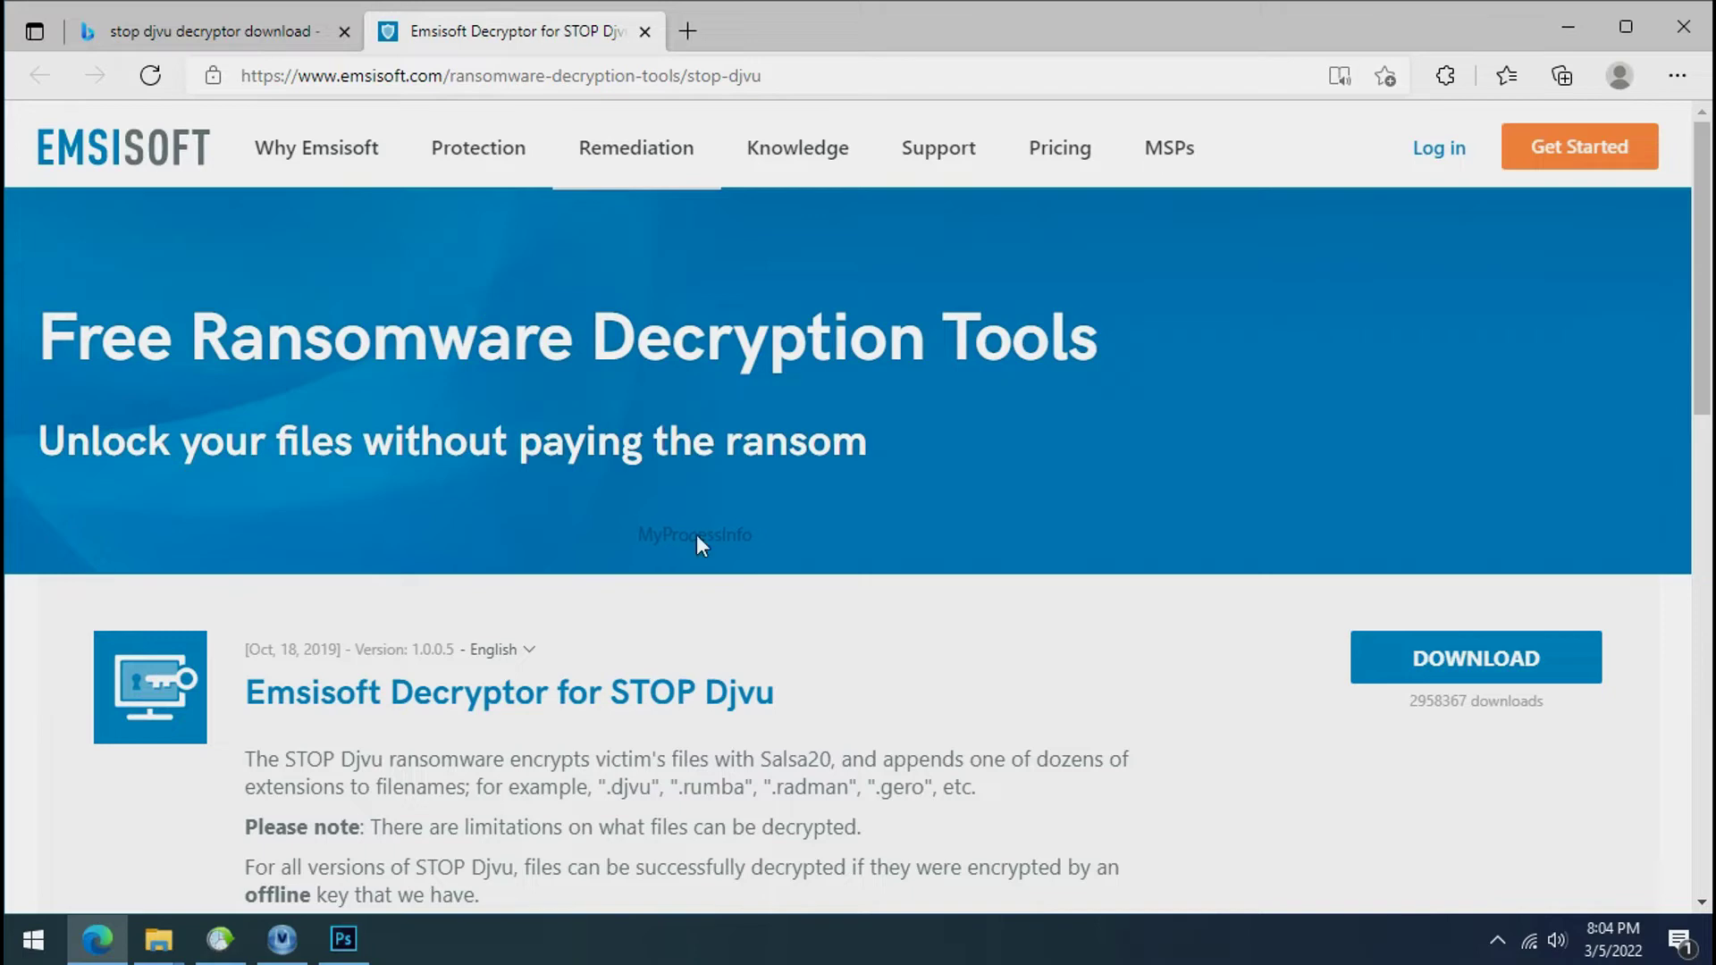
Download decrypt_STOPDjvu.exe from Emsisoft's page, close Edge, and launch the decryptor
{"action": "scroll", "coordinate": [1099, 659], "scroll_direction": "down", "scroll_amount": 1}
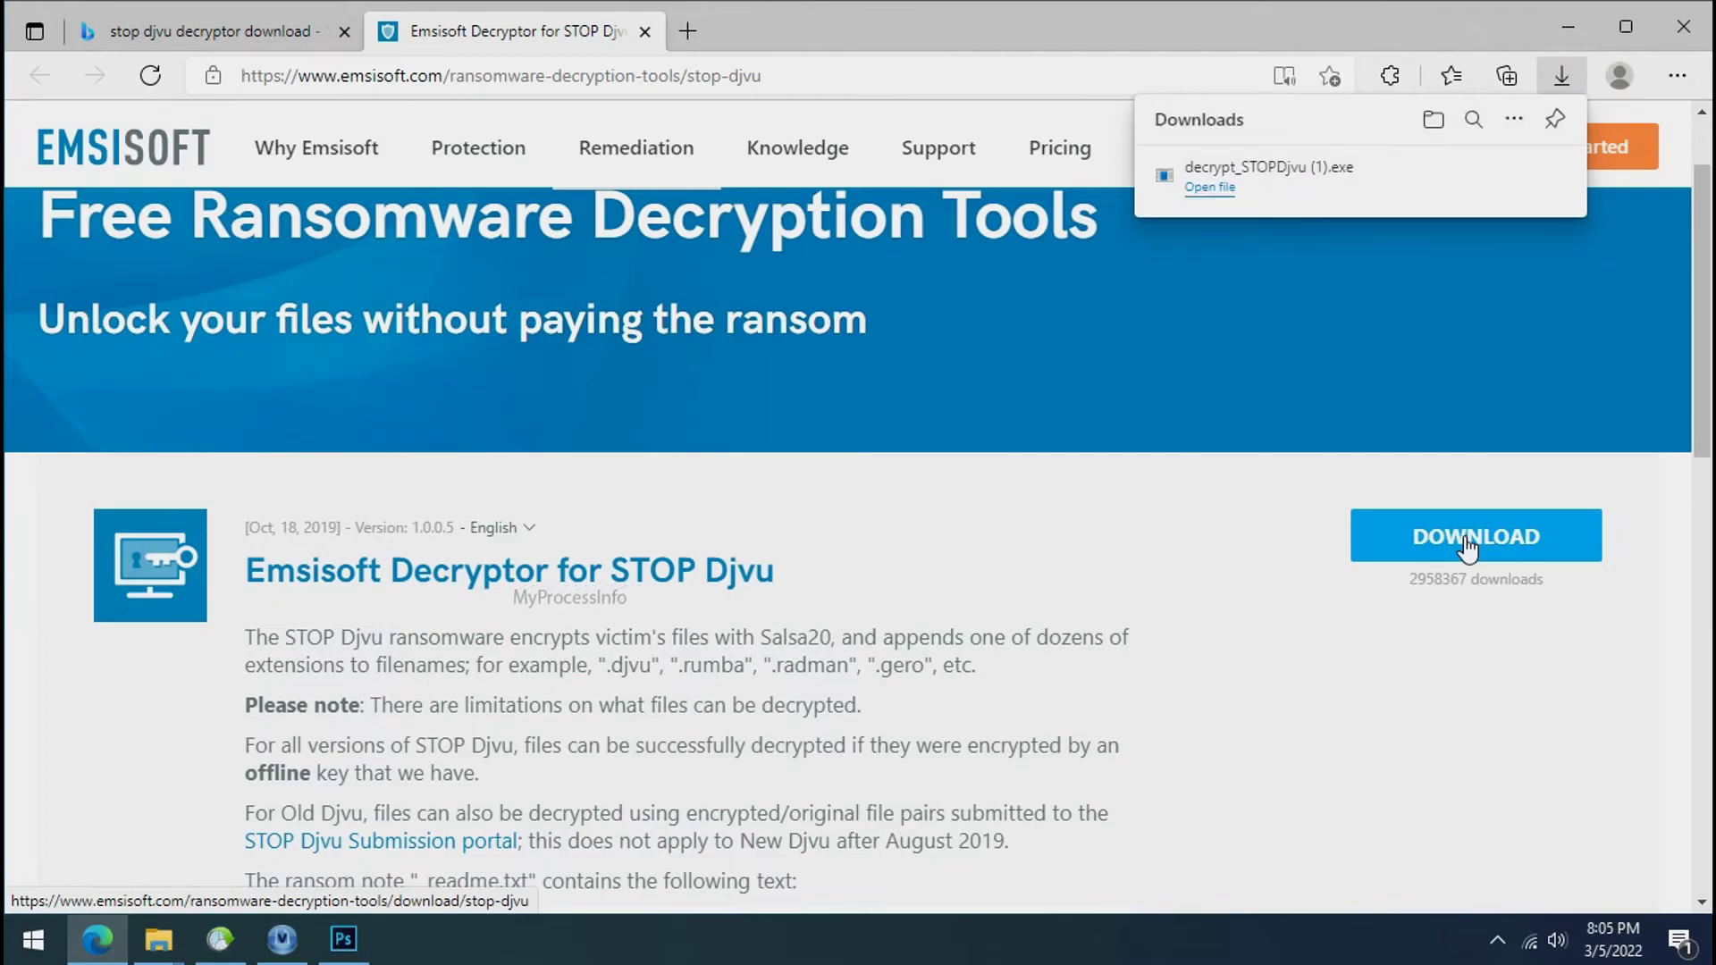
{"action": "left_click", "coordinate": [1672, 34]}
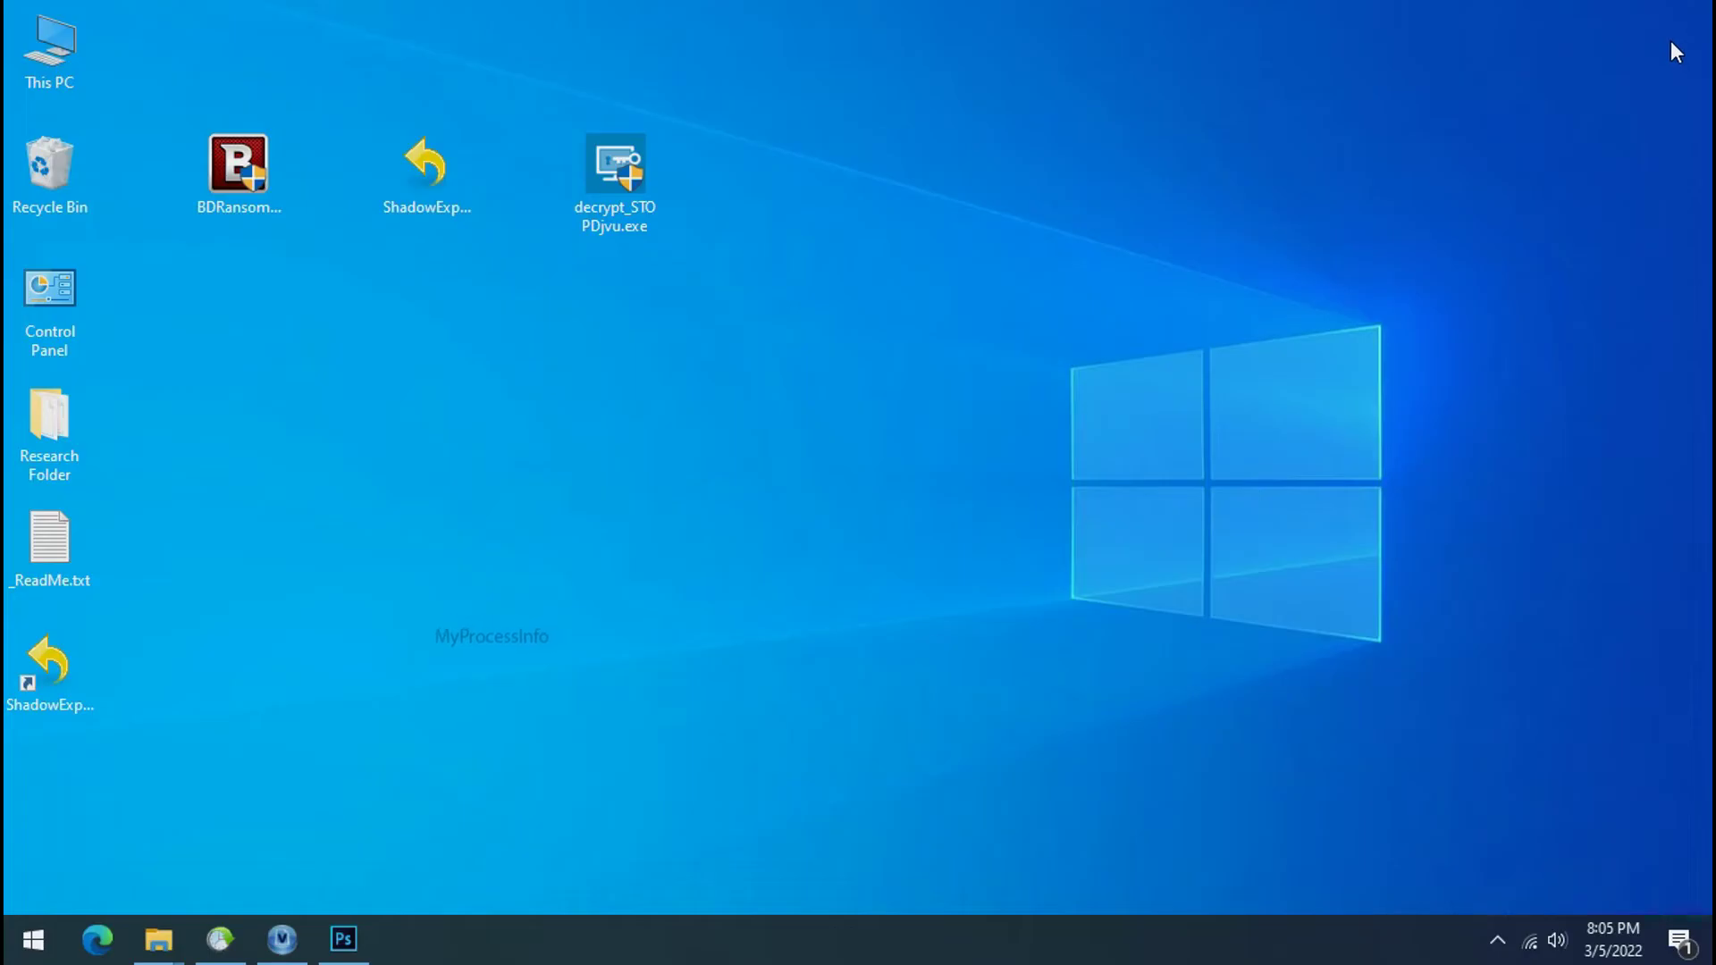
{"action": "double_click", "coordinate": [629, 177]}
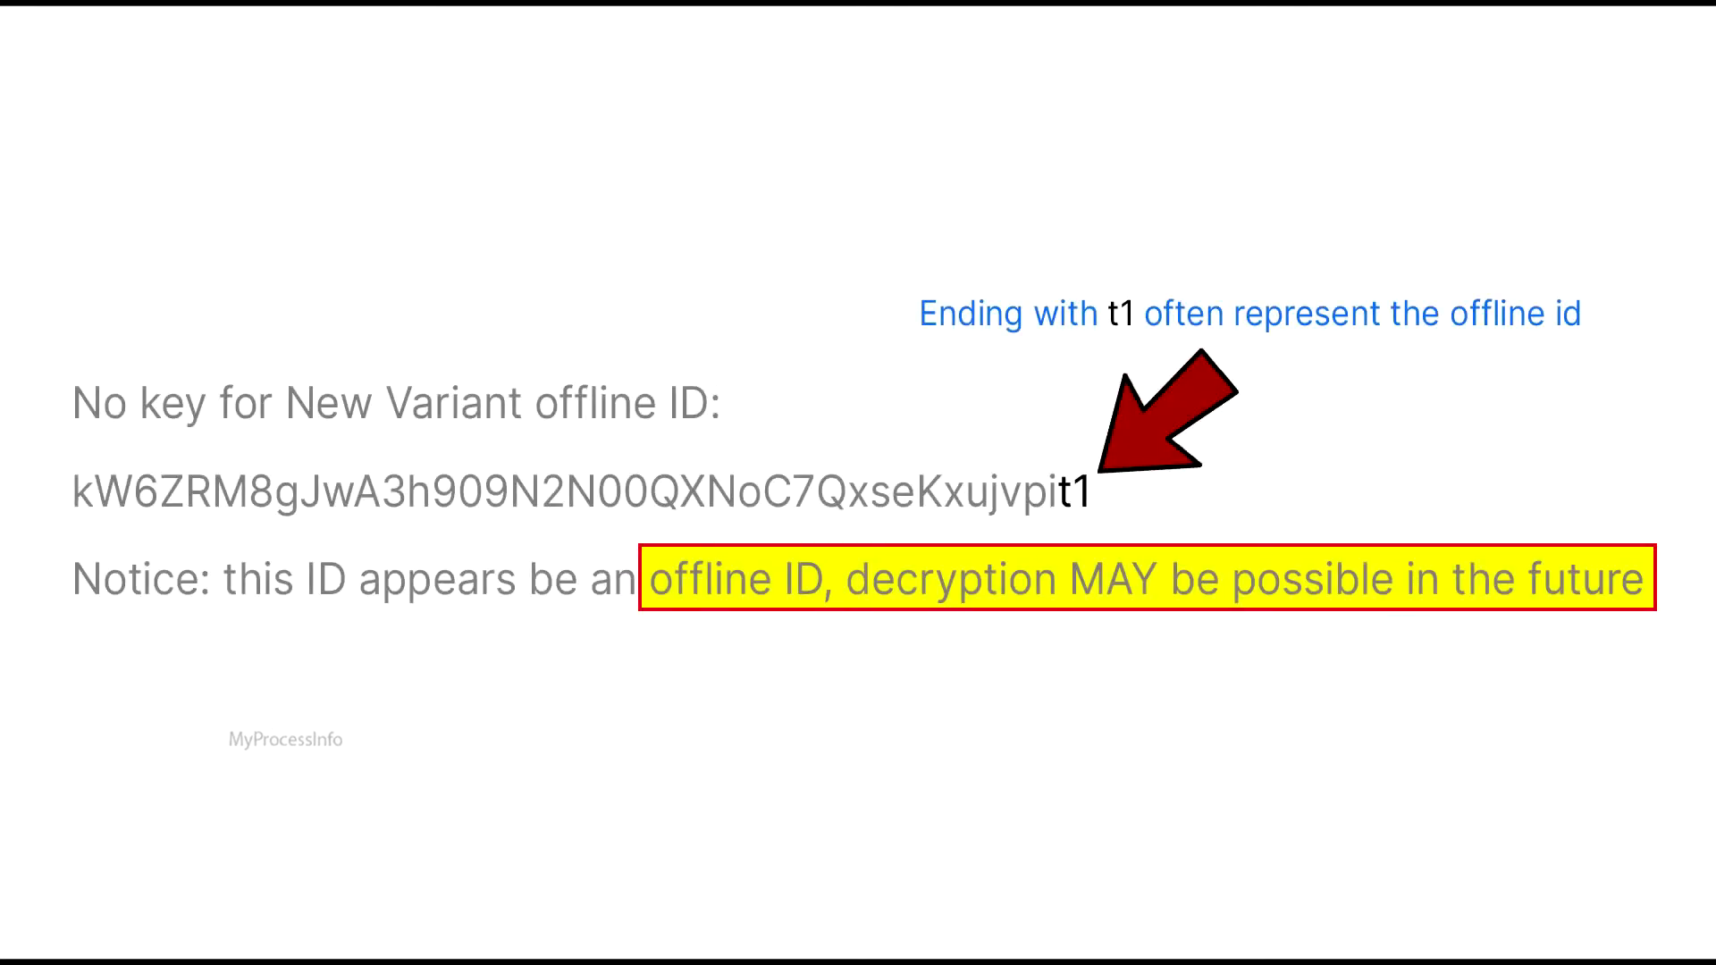
Launch decrypt_STOPDjvu.exe from the desktop to bring up its licence terms
{"action": "double_click", "coordinate": [629, 213]}
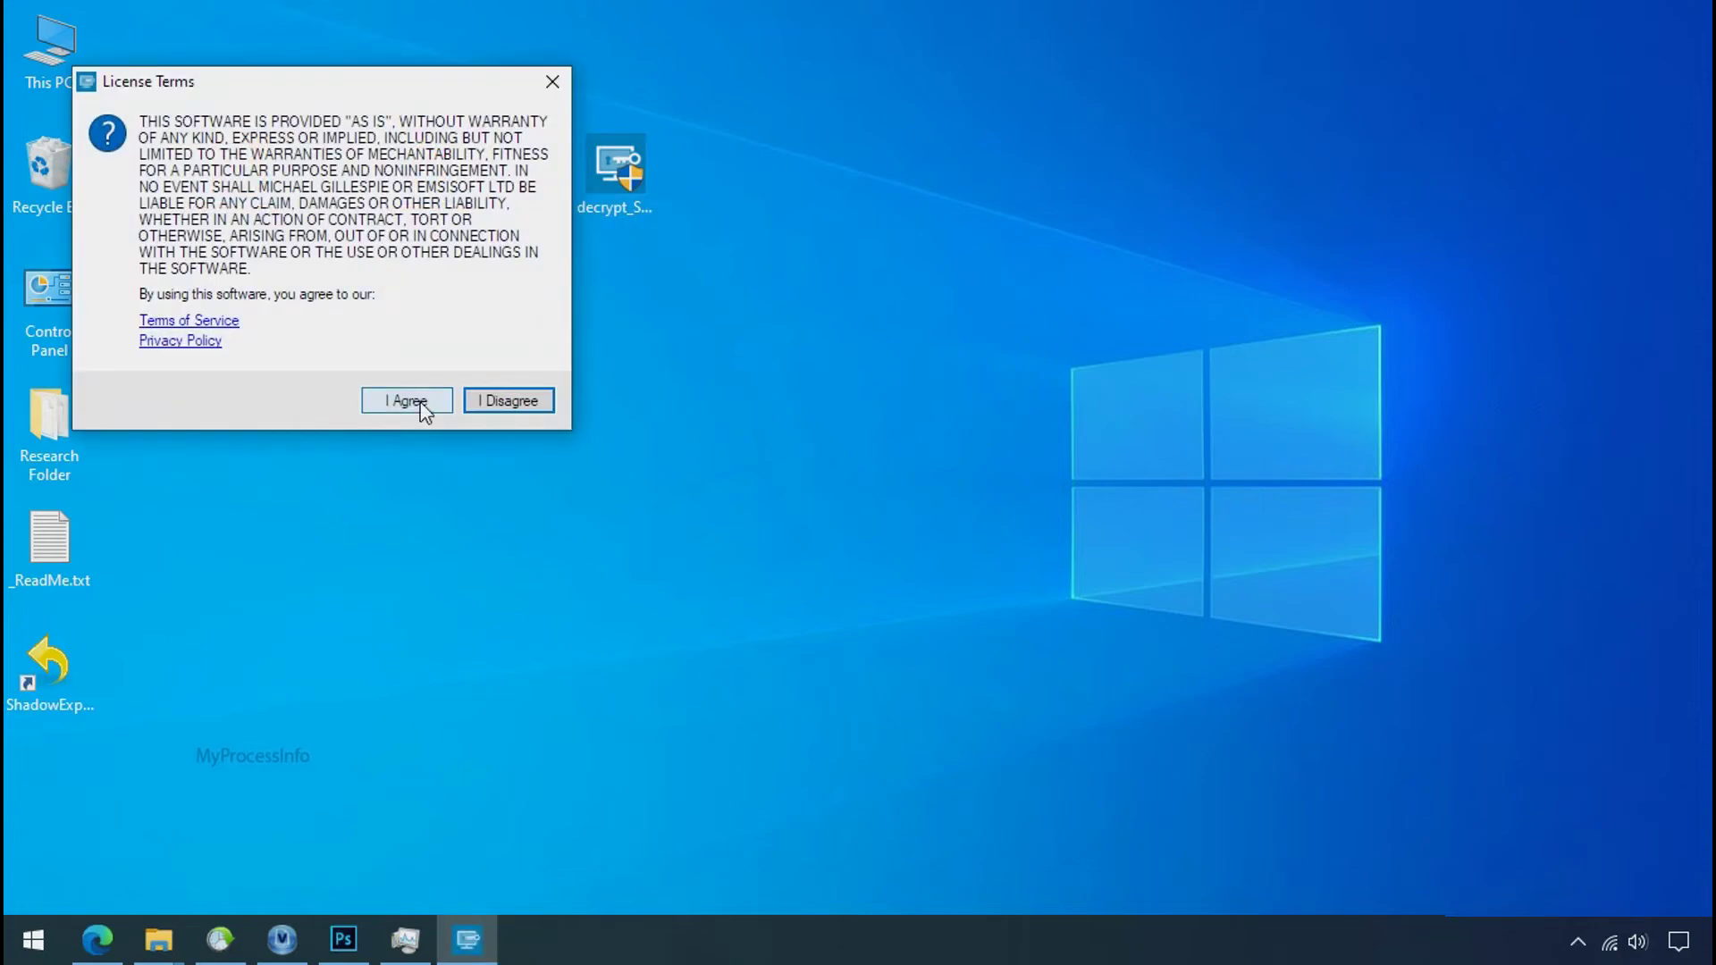
Accept the terms, replace the object list with Desktop's Research Folder, and run decryption
{"action": "left_click", "coordinate": [409, 401]}
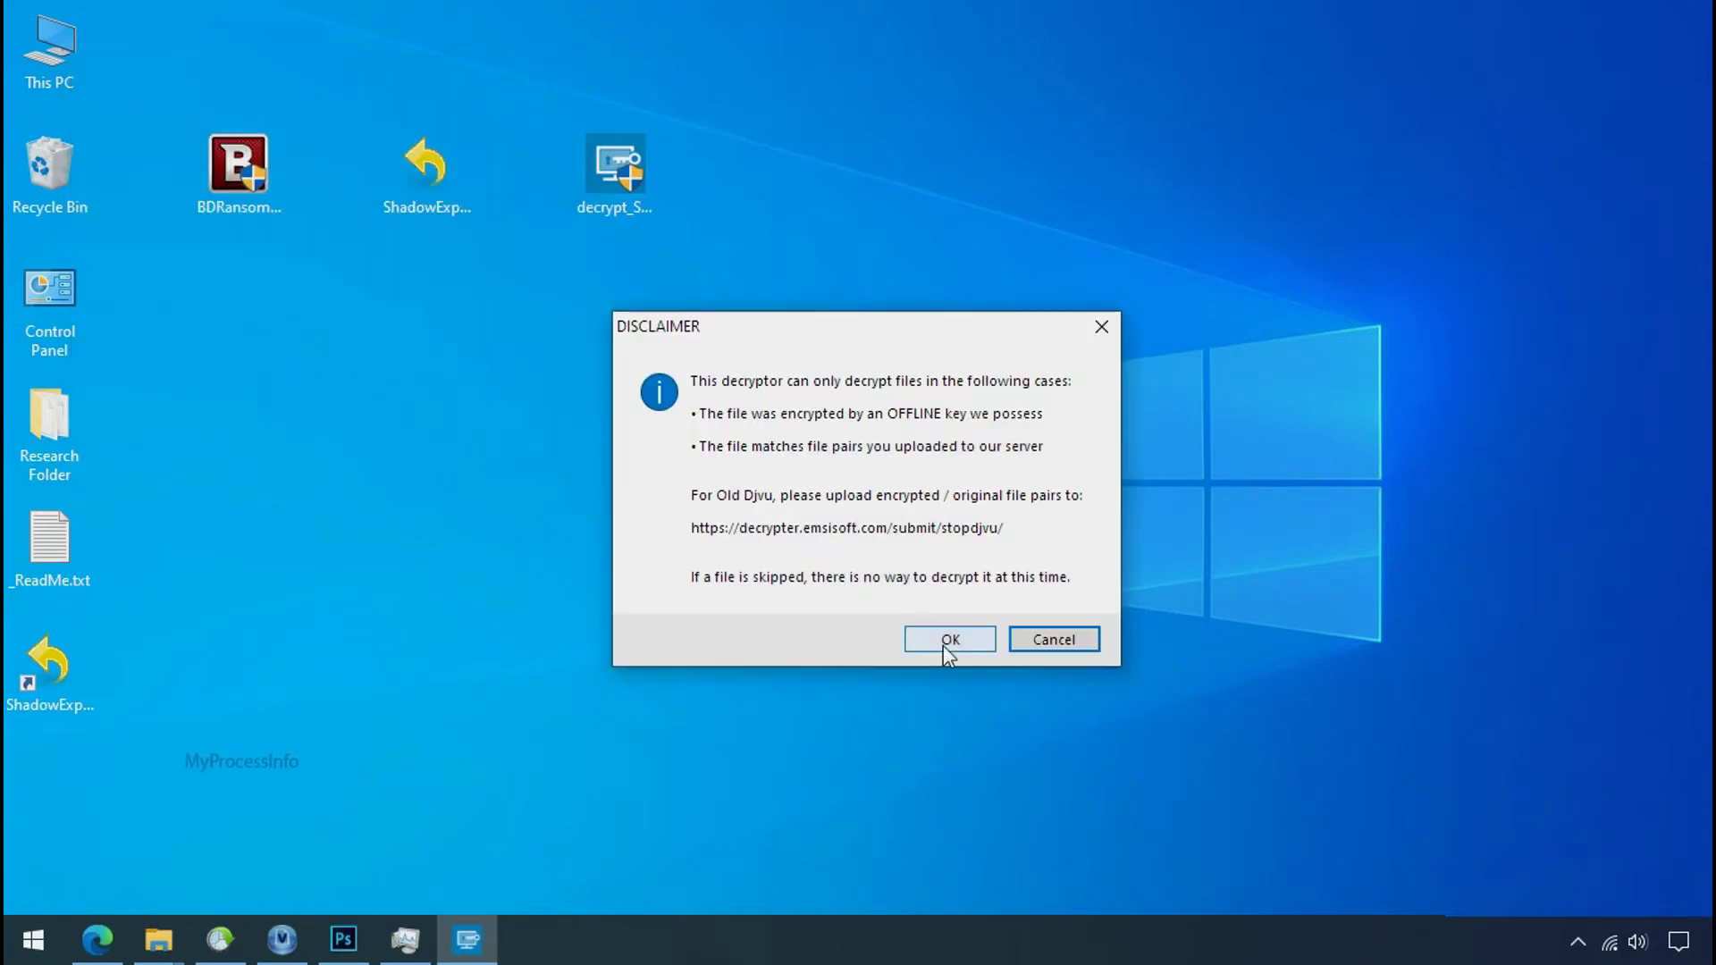
{"action": "left_click", "coordinate": [949, 639]}
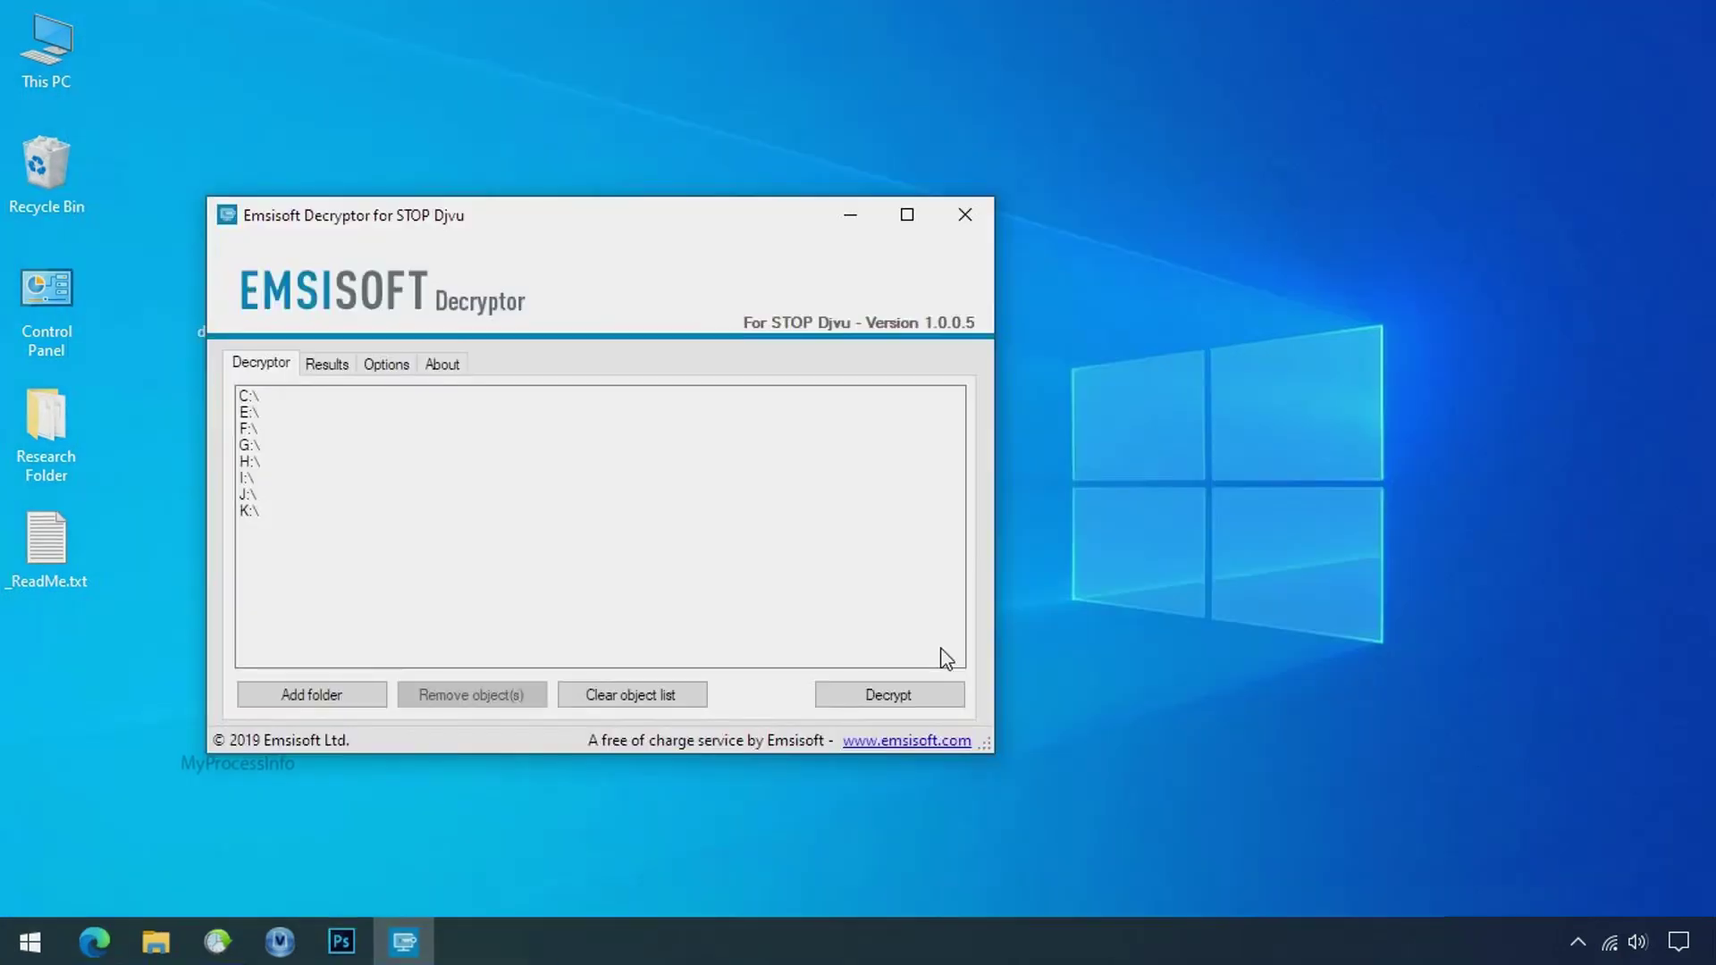
{"action": "left_click", "coordinate": [644, 702]}
{"action": "left_click", "coordinate": [310, 694]}
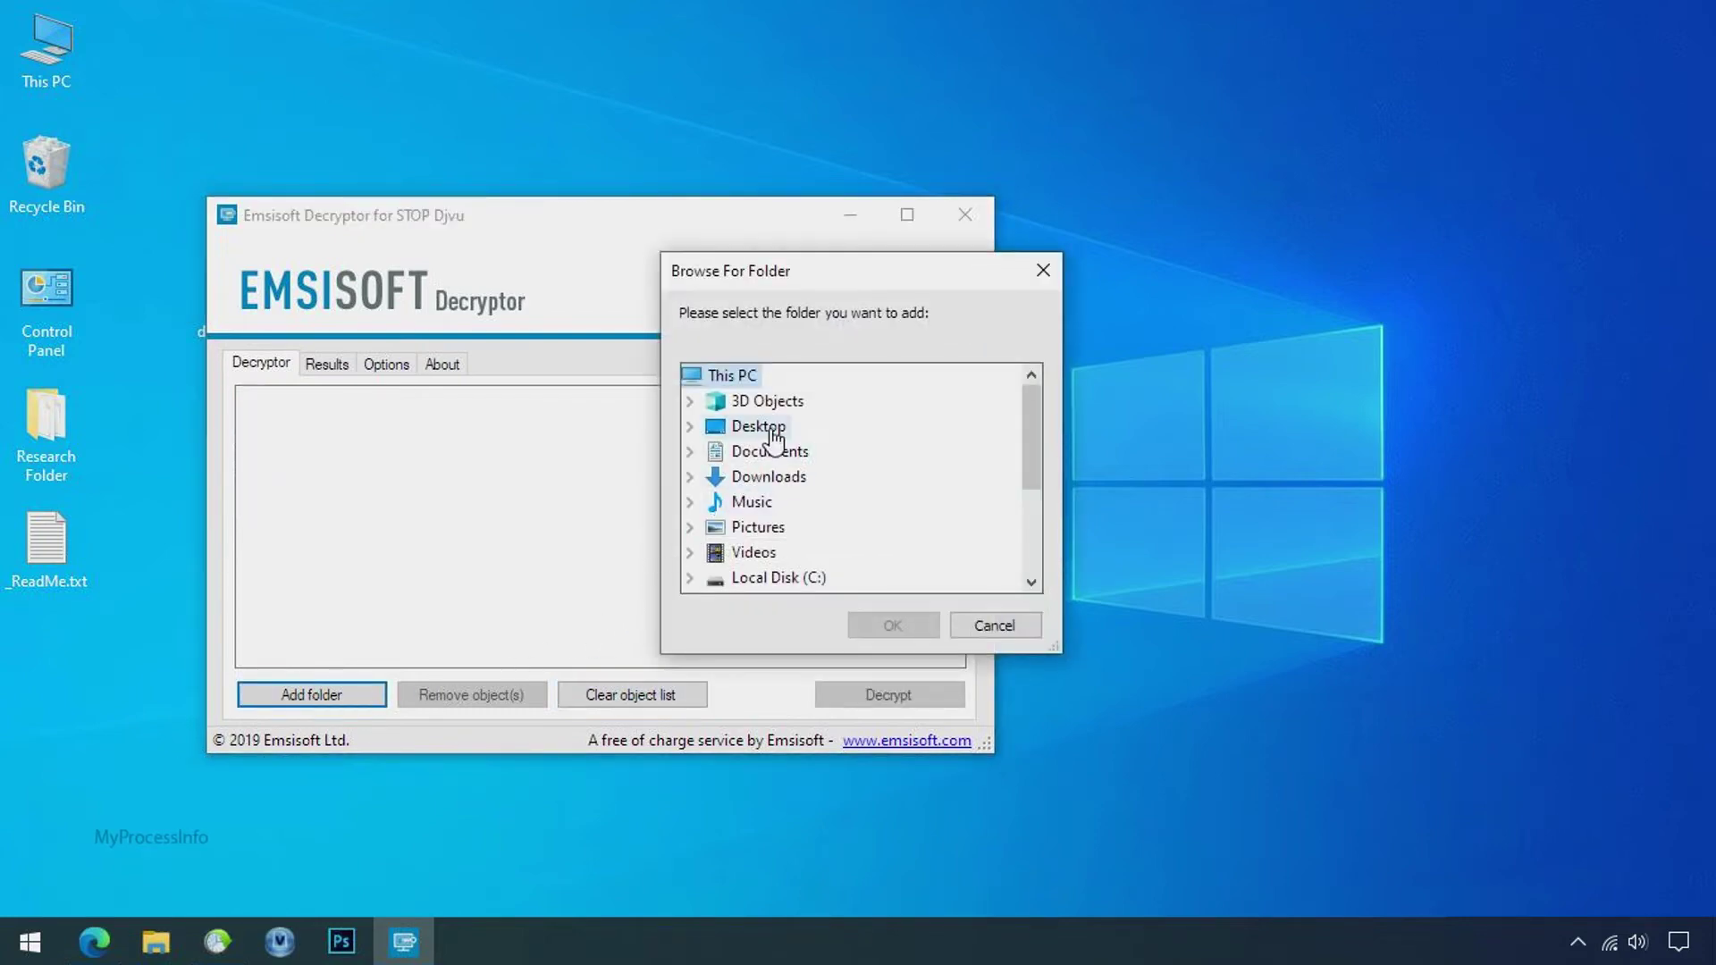
{"action": "left_click", "coordinate": [774, 433]}
{"action": "left_click", "coordinate": [807, 451]}
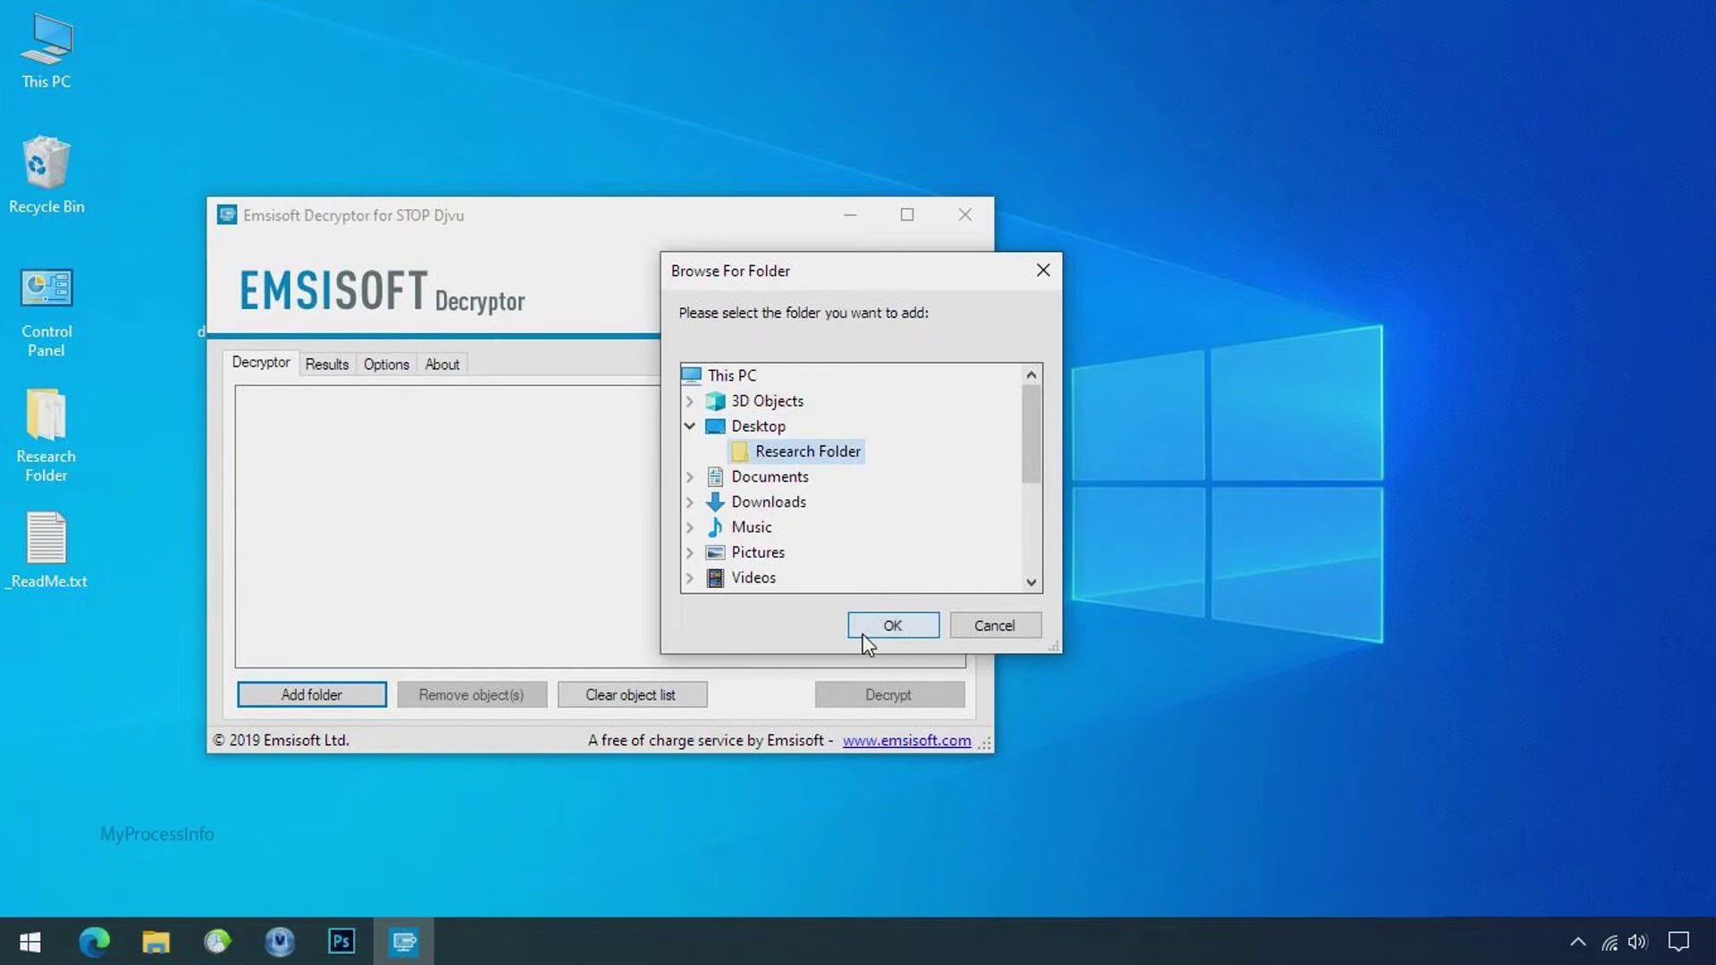
{"action": "left_click", "coordinate": [865, 629]}
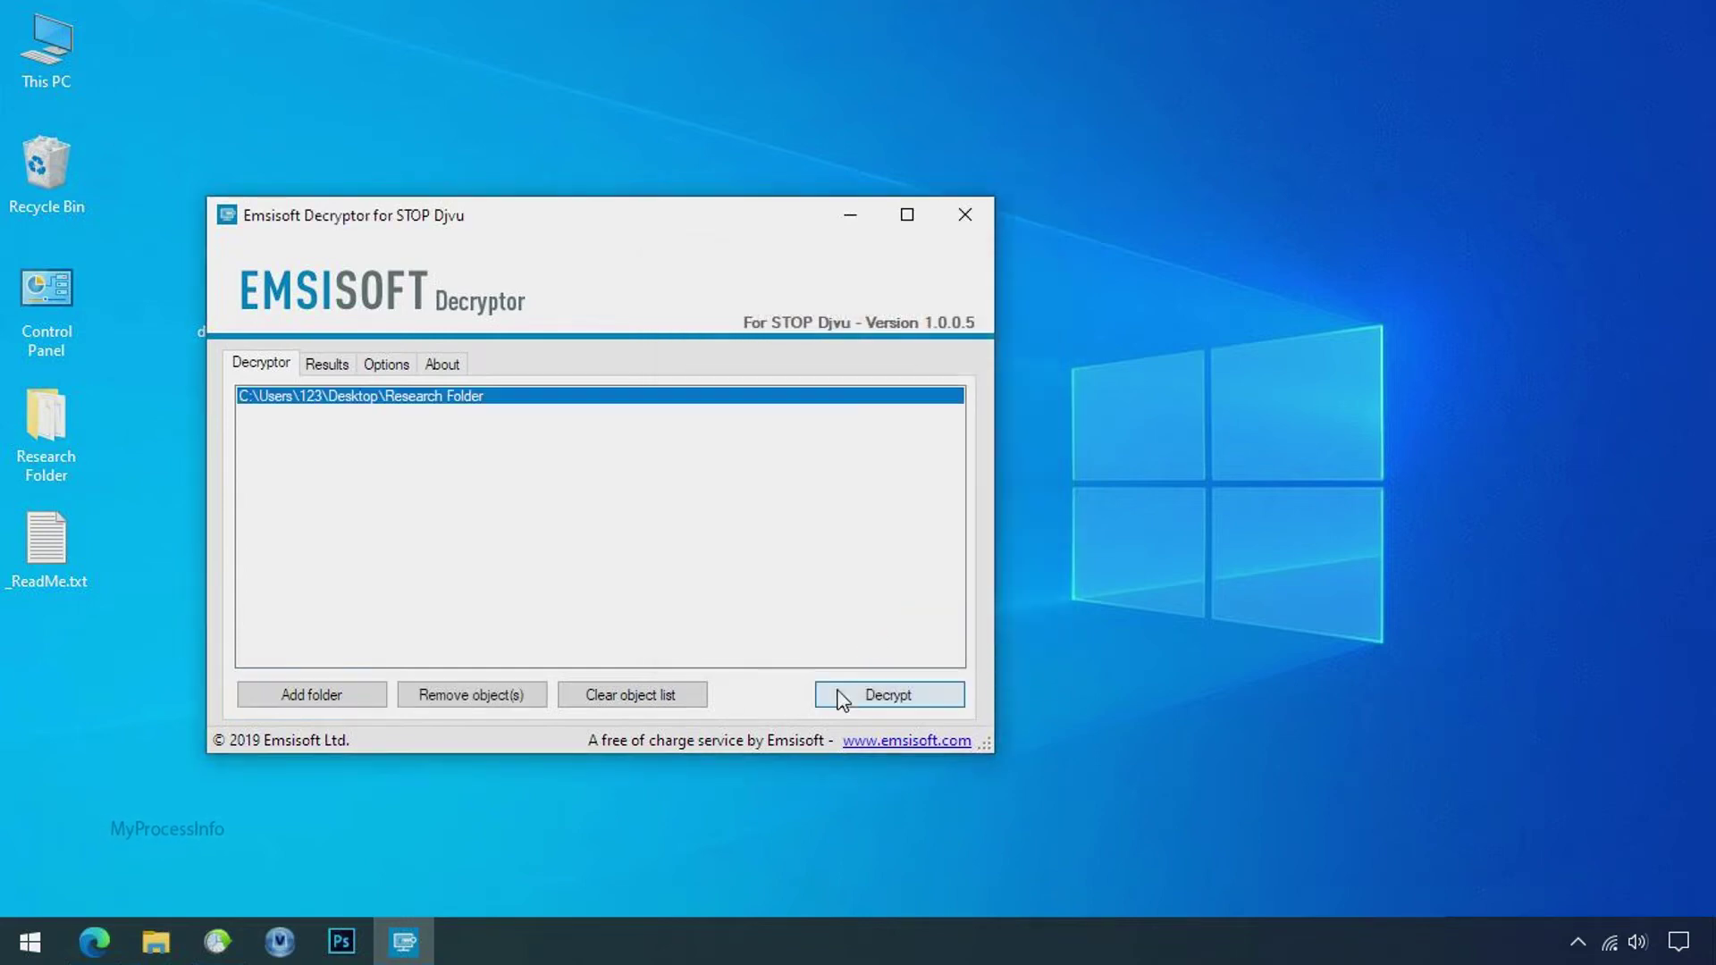
{"action": "left_click", "coordinate": [889, 696]}
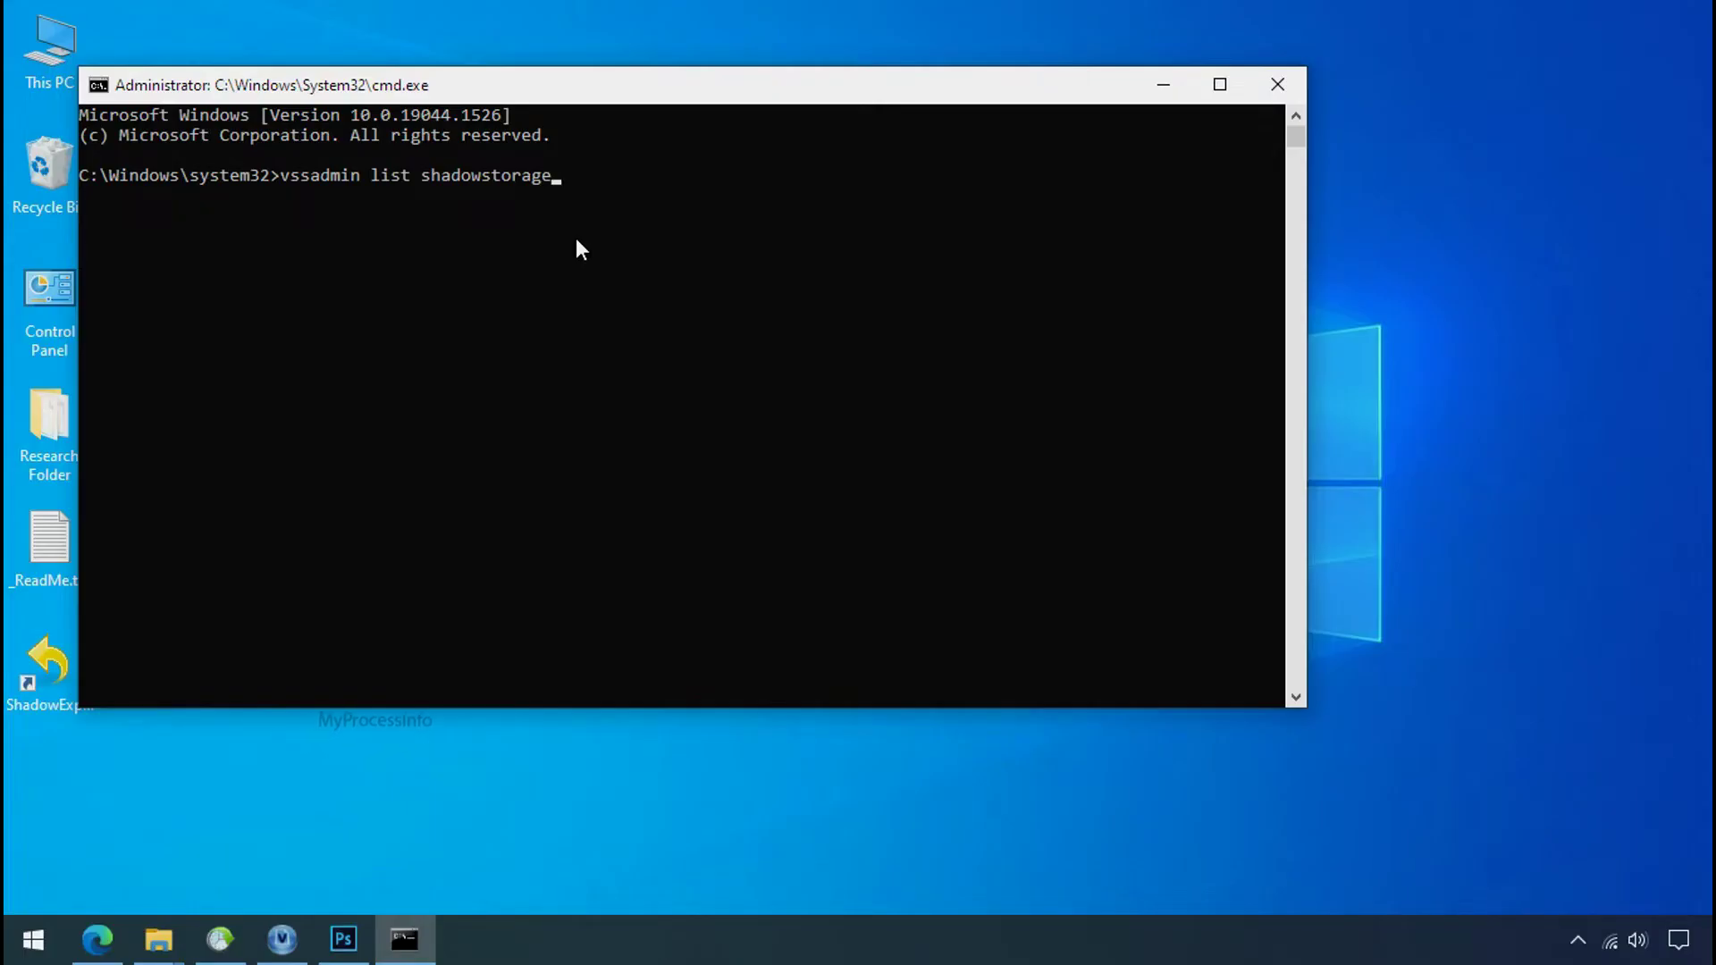
Run vssadmin list shadowstorage to show shadow storage usage on C: and H:
{"action": "key", "text": "Return"}
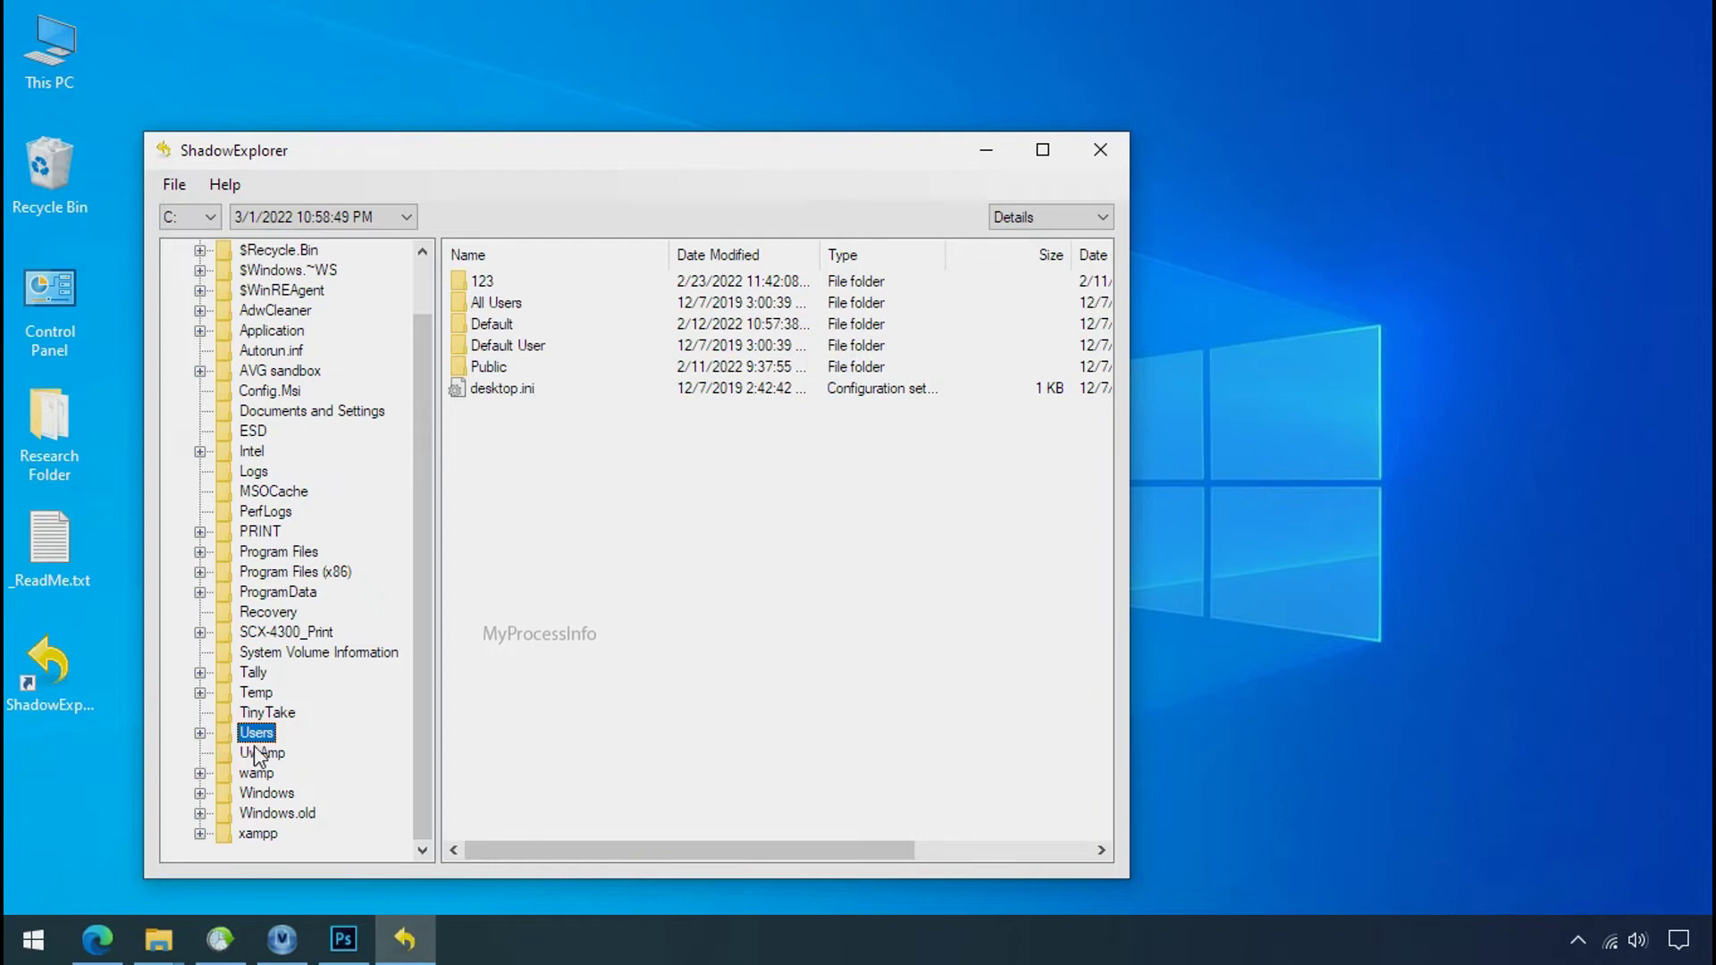
Export the snapshot's Desktop Research Folder, download the ShadowExplorer 0.9 installer, and close Edge
{"action": "double_click", "coordinate": [483, 281]}
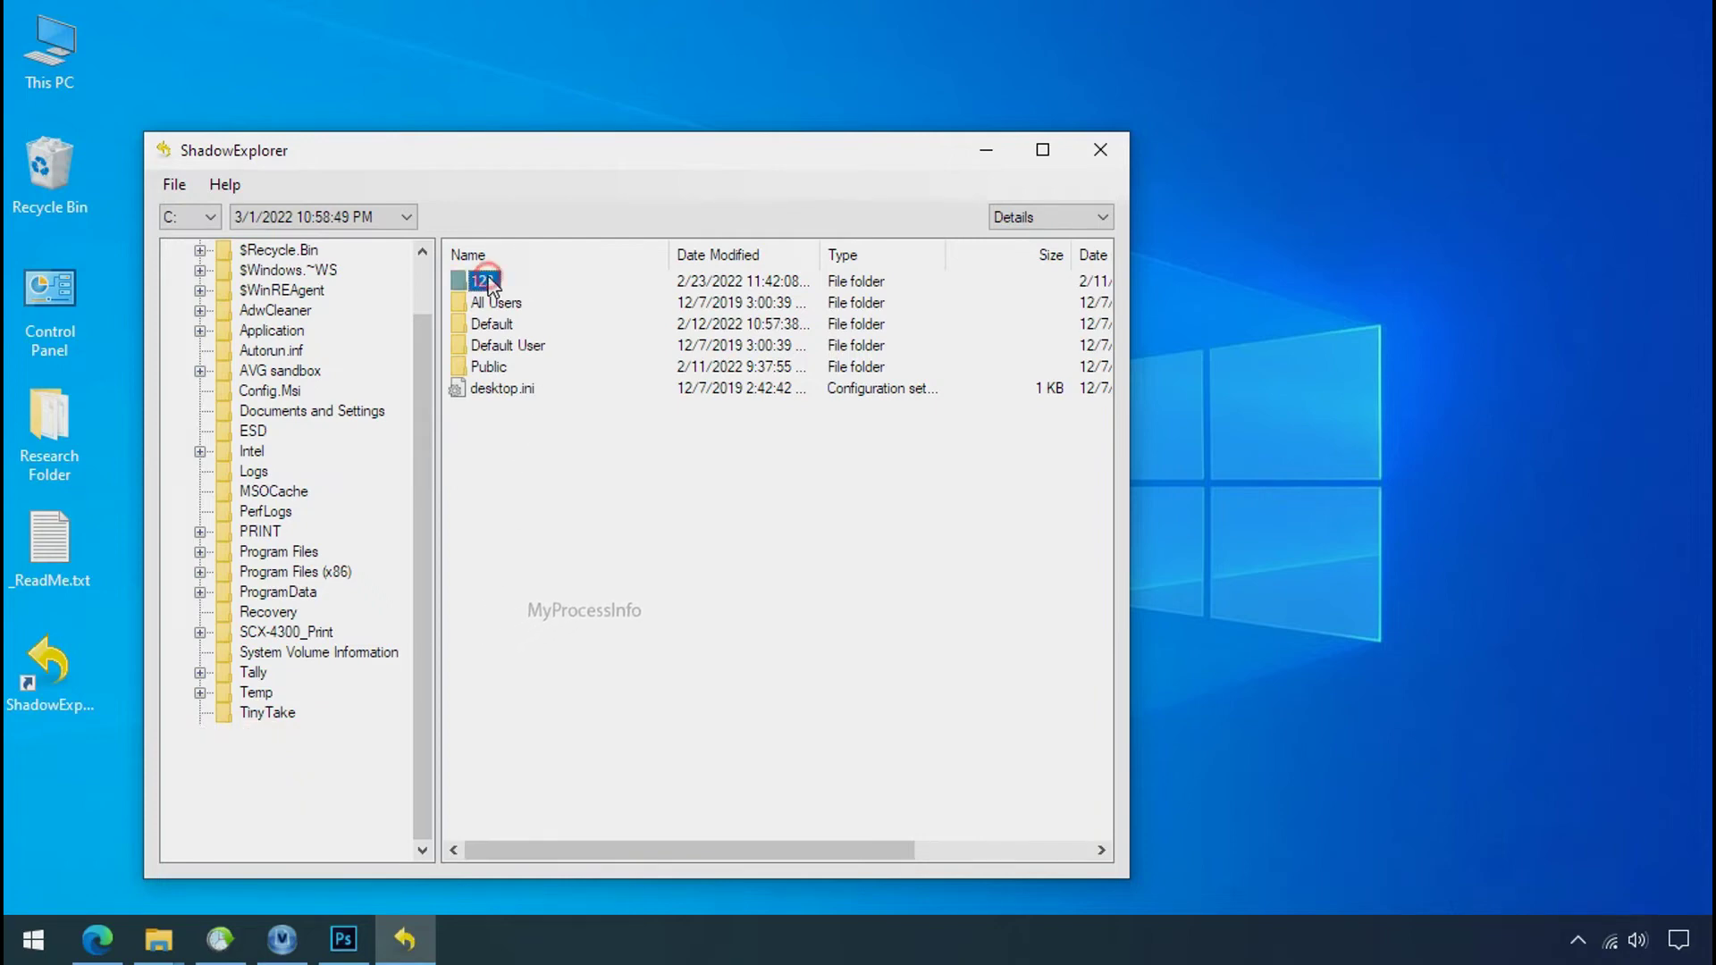
{"action": "double_click", "coordinate": [496, 388]}
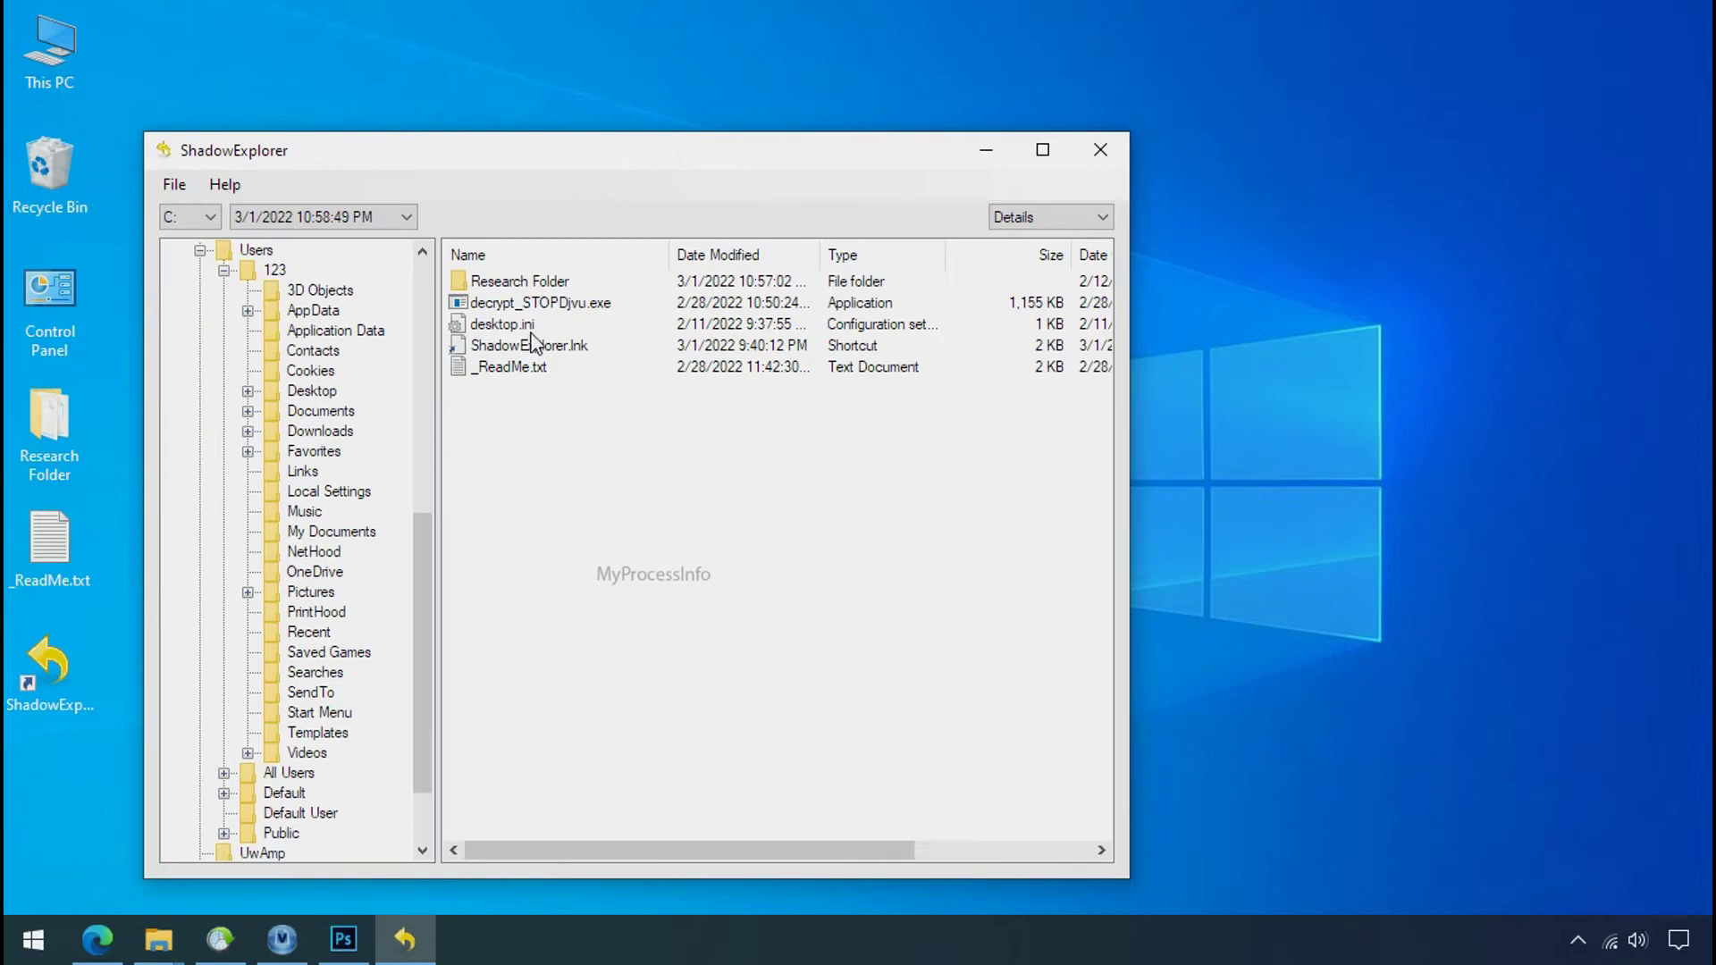
{"action": "right_click", "coordinate": [542, 283]}
{"action": "left_click", "coordinate": [560, 300]}
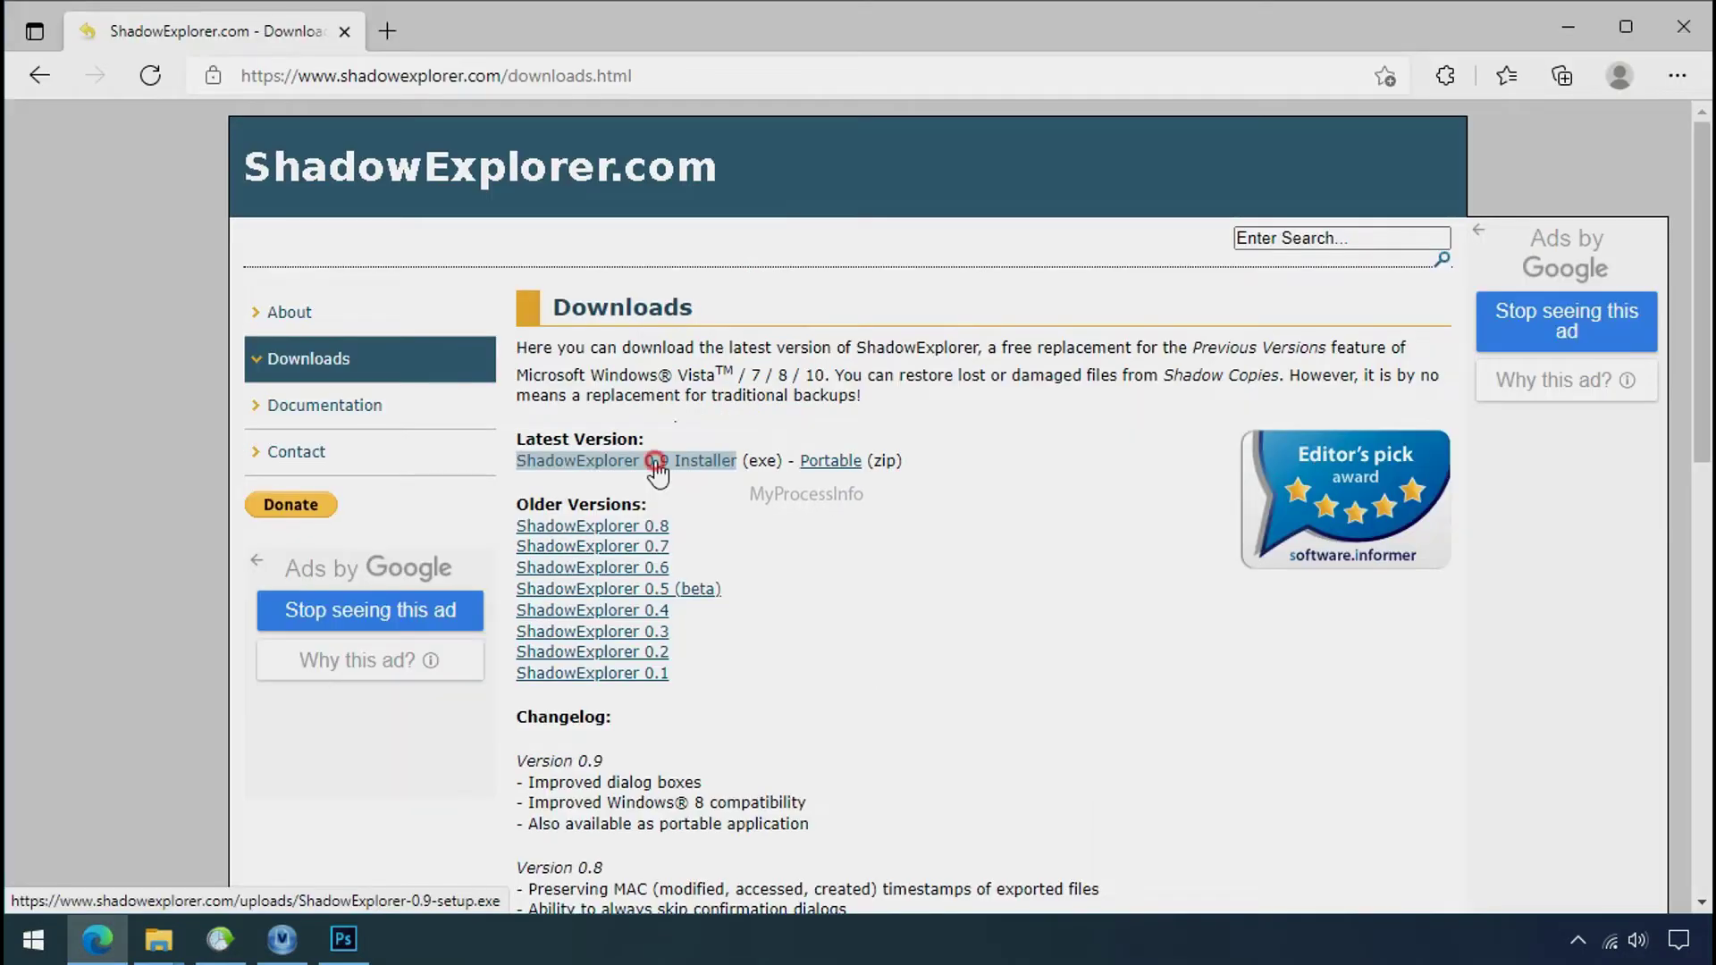
{"action": "left_click", "coordinate": [652, 461]}
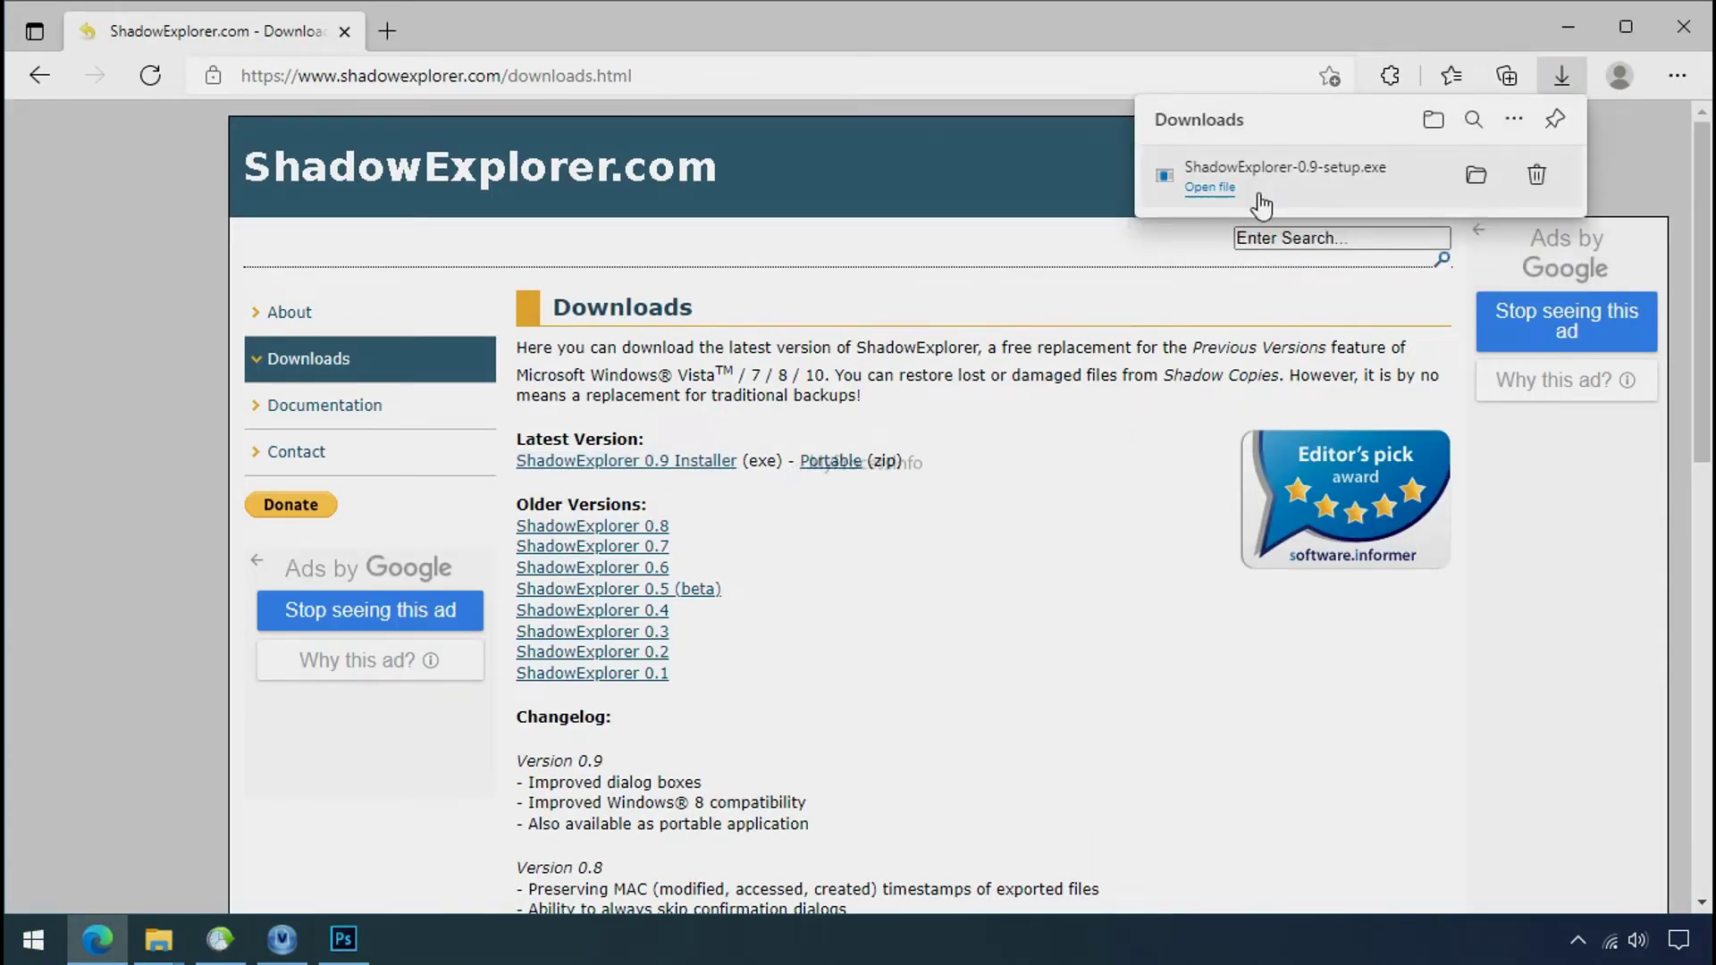
{"action": "left_click", "coordinate": [1664, 18]}
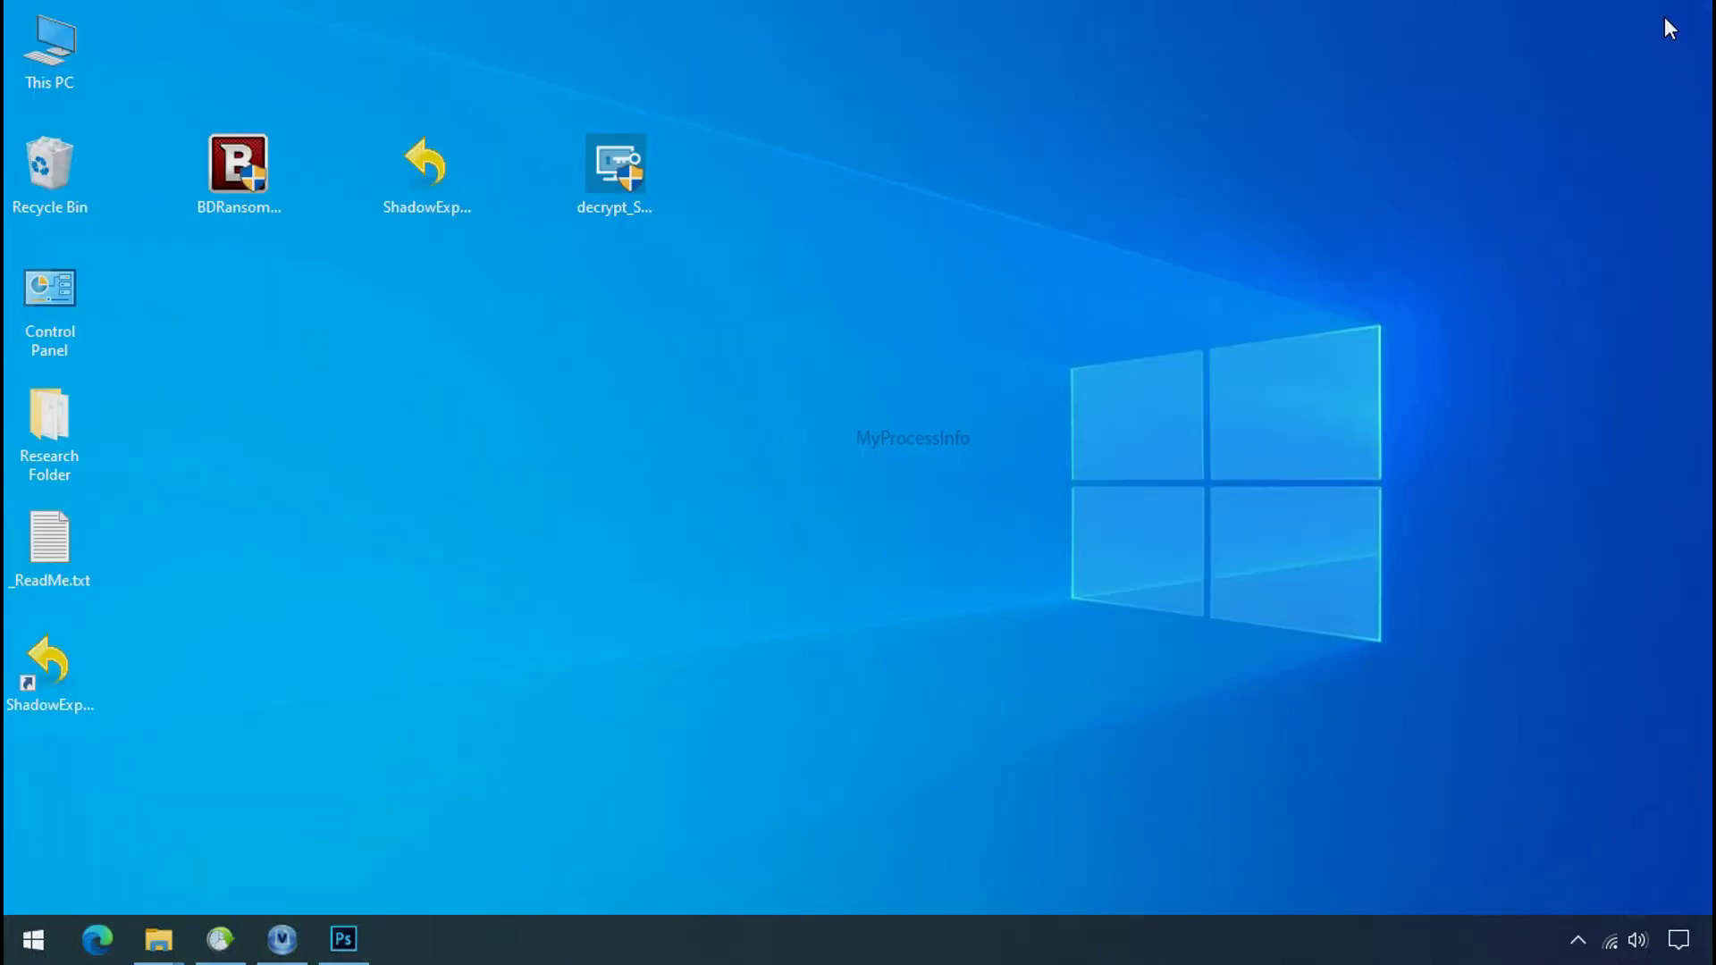
Start ShadowExplorer and select drive C: with the 3/1/2022 10:58:49 PM snapshot
{"action": "double_click", "coordinate": [50, 666]}
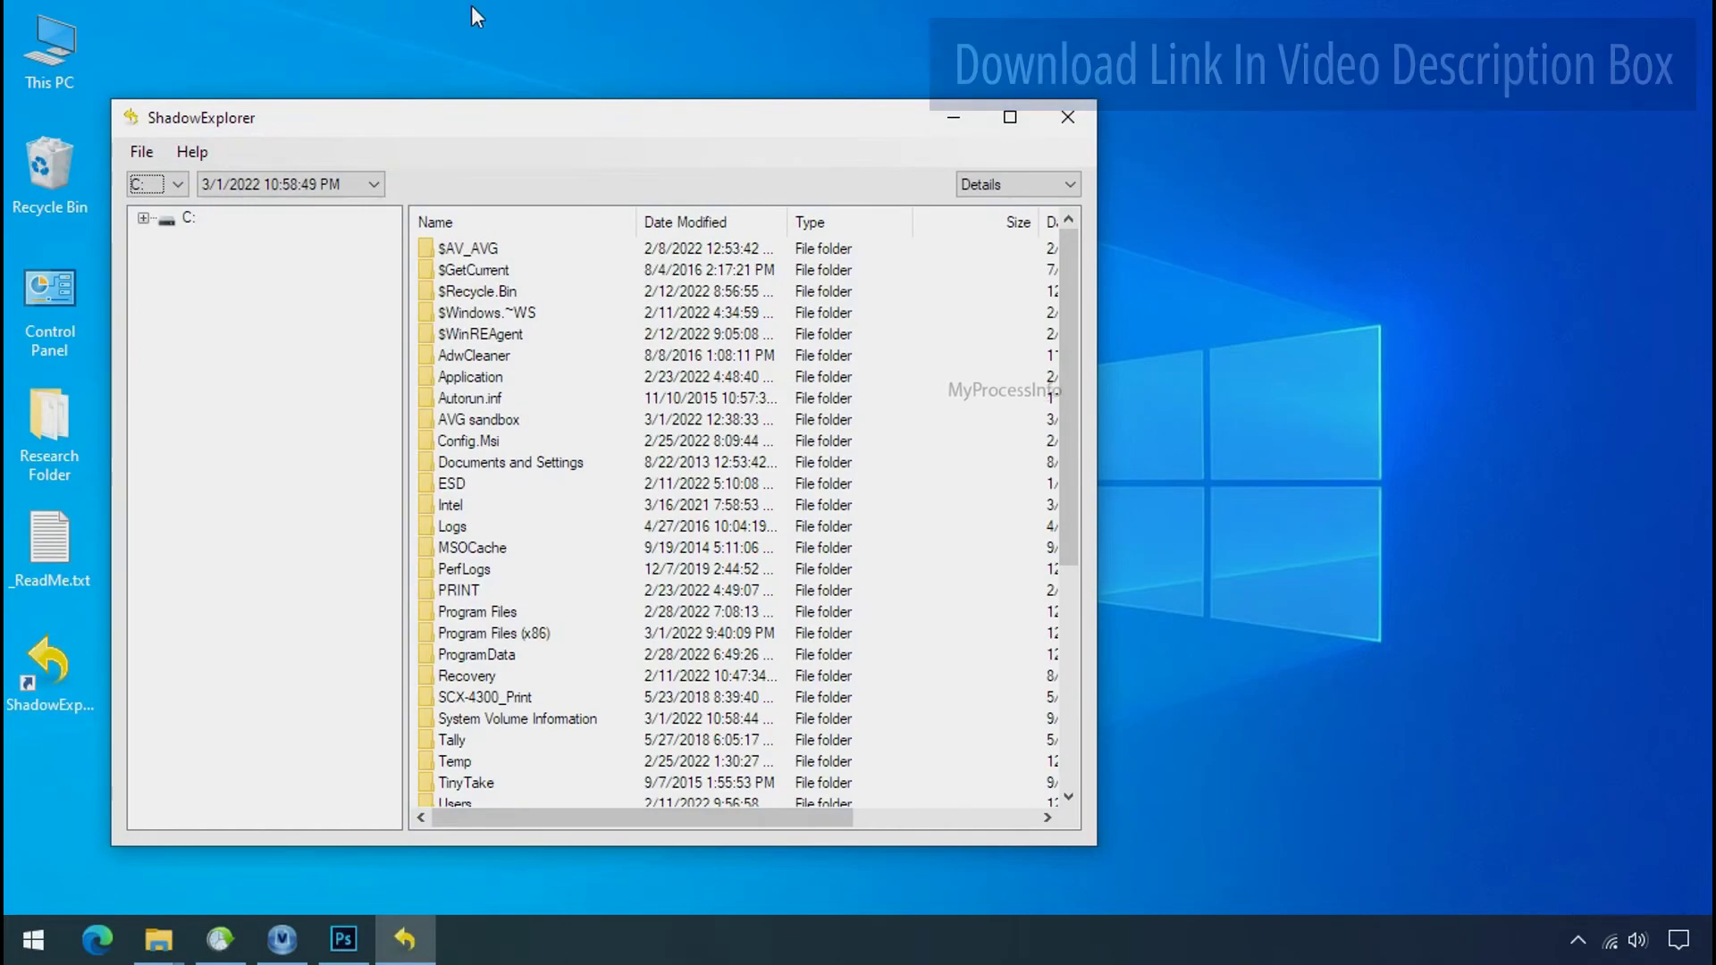
{"action": "left_click", "coordinate": [177, 184]}
{"action": "left_click", "coordinate": [167, 207]}
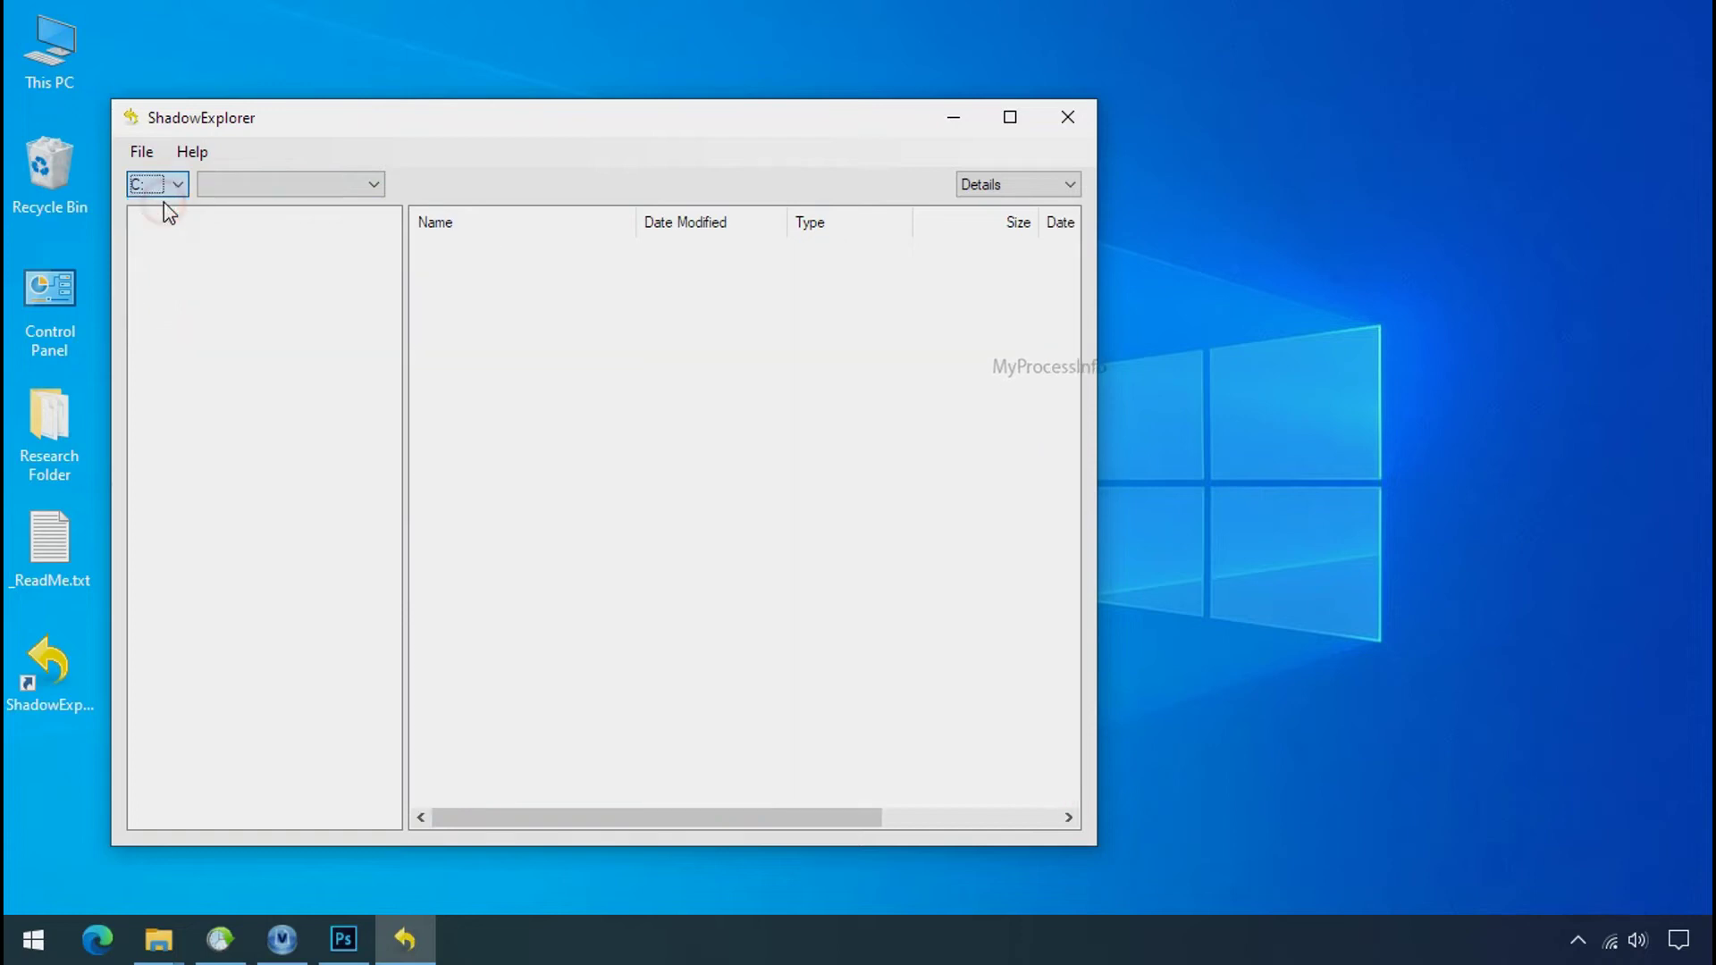
{"action": "left_click", "coordinate": [328, 185]}
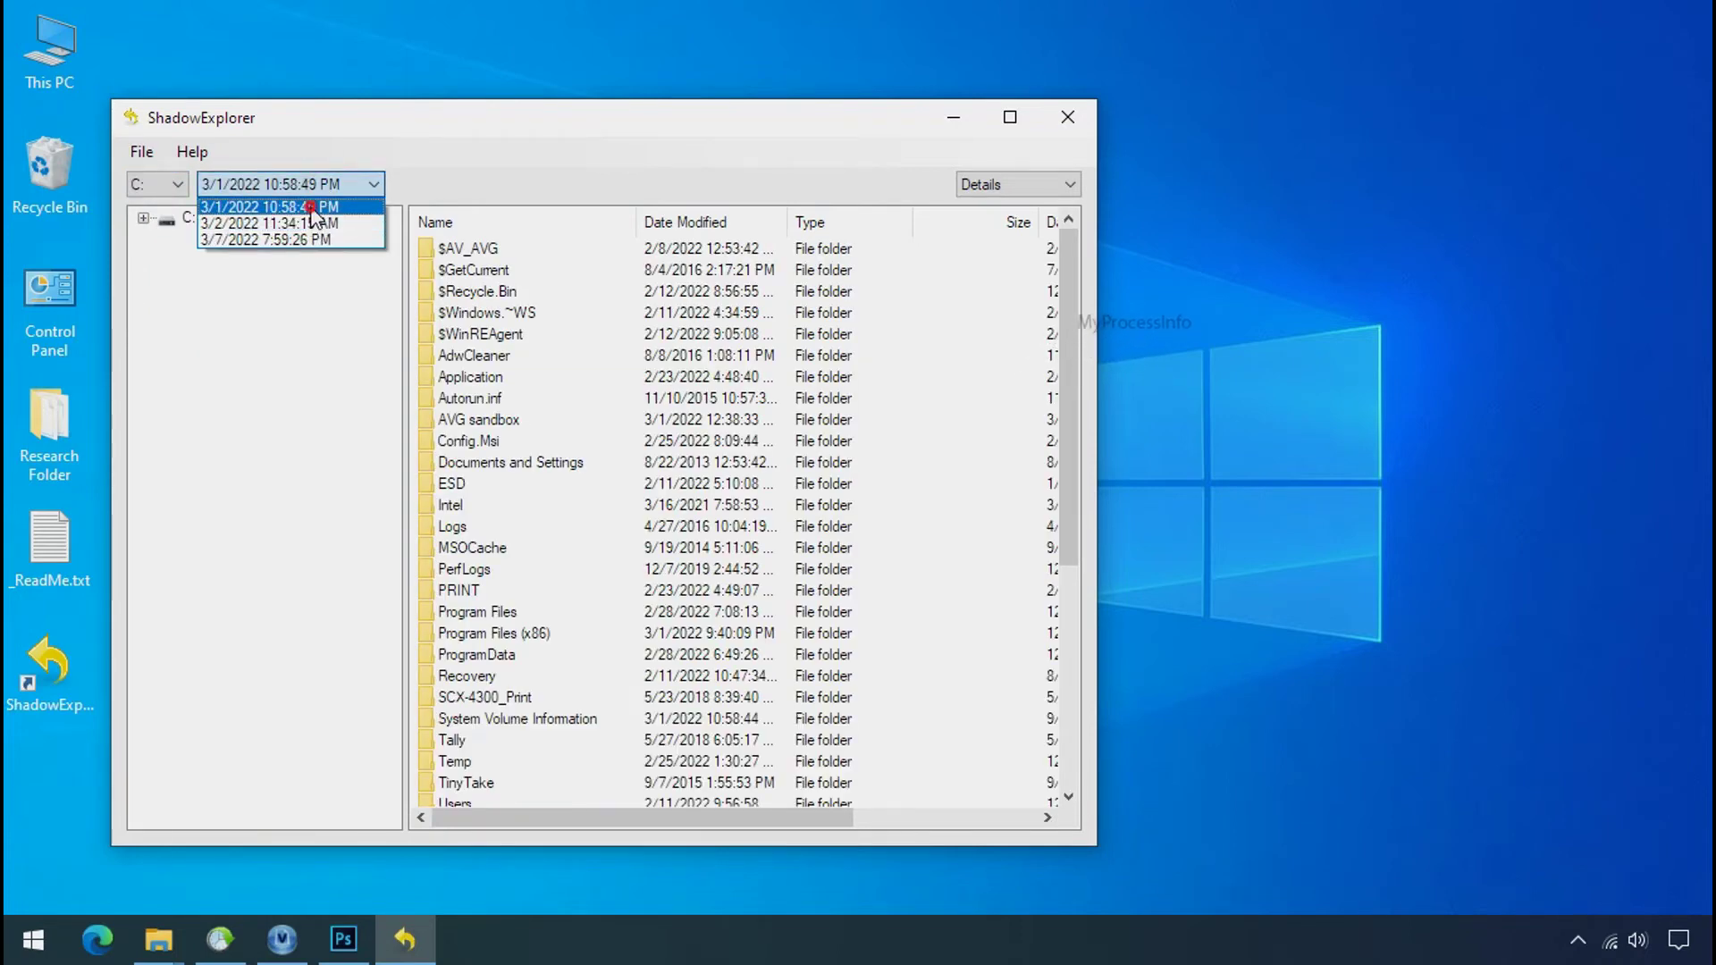
{"action": "left_click", "coordinate": [311, 211]}
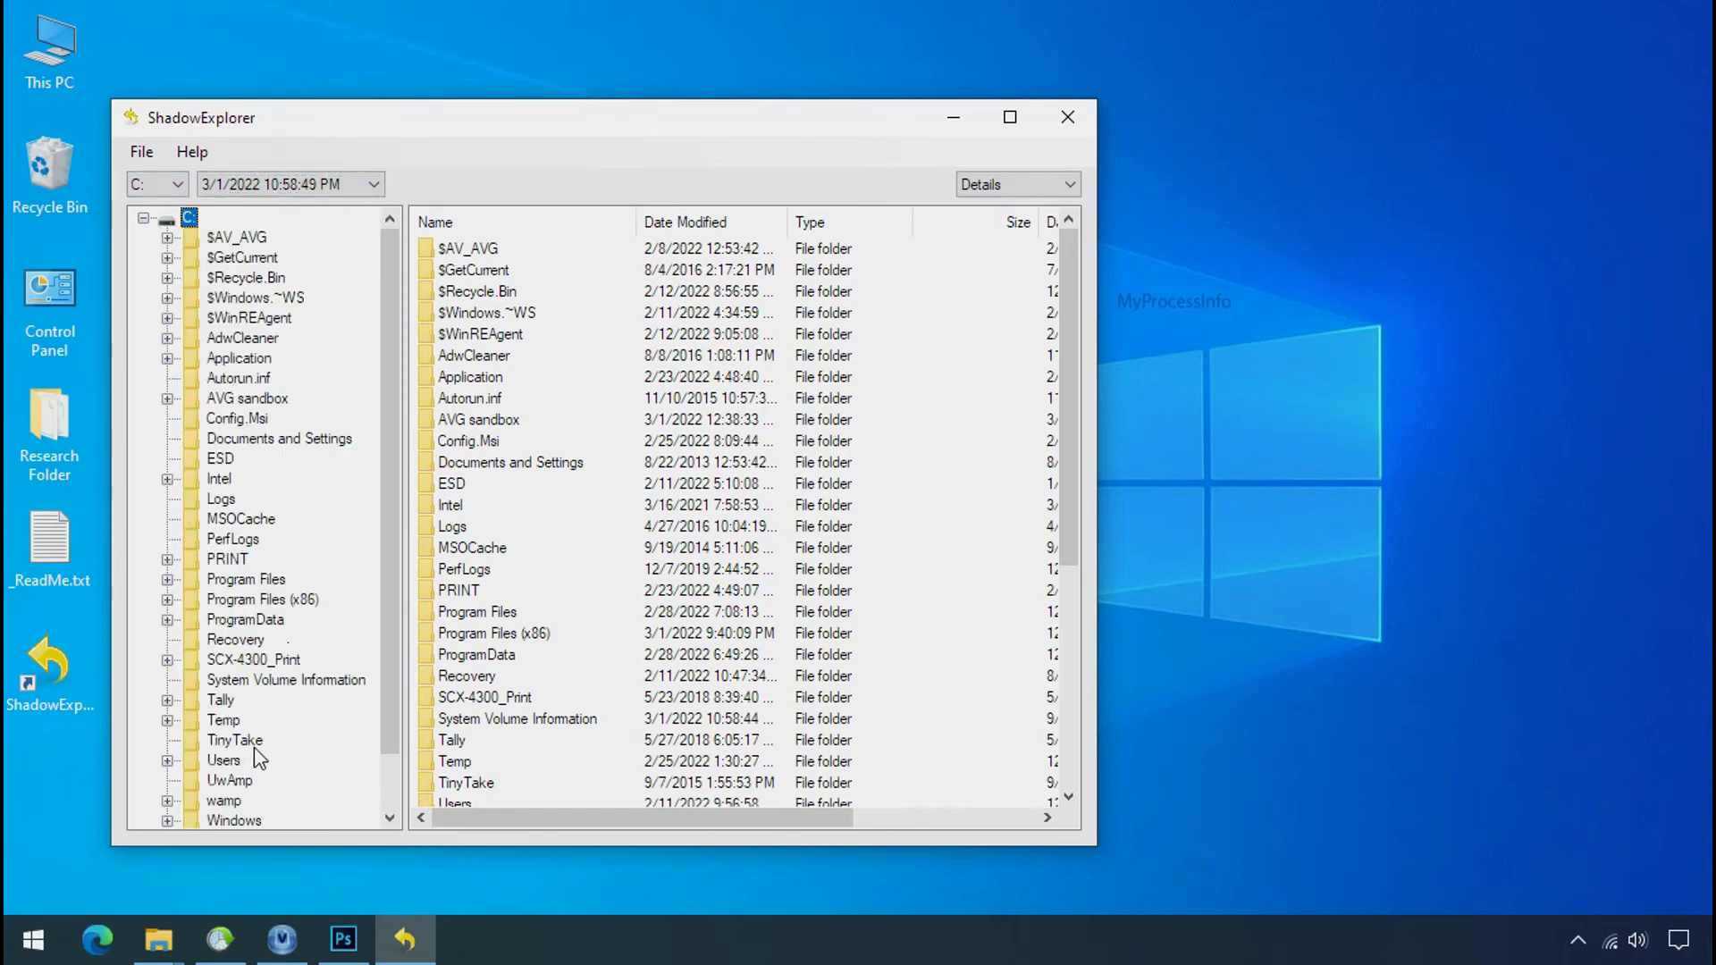
Browse to Users > 123 > Desktop and export Research Folder
{"action": "left_click", "coordinate": [229, 761]}
{"action": "left_click", "coordinate": [447, 251]}
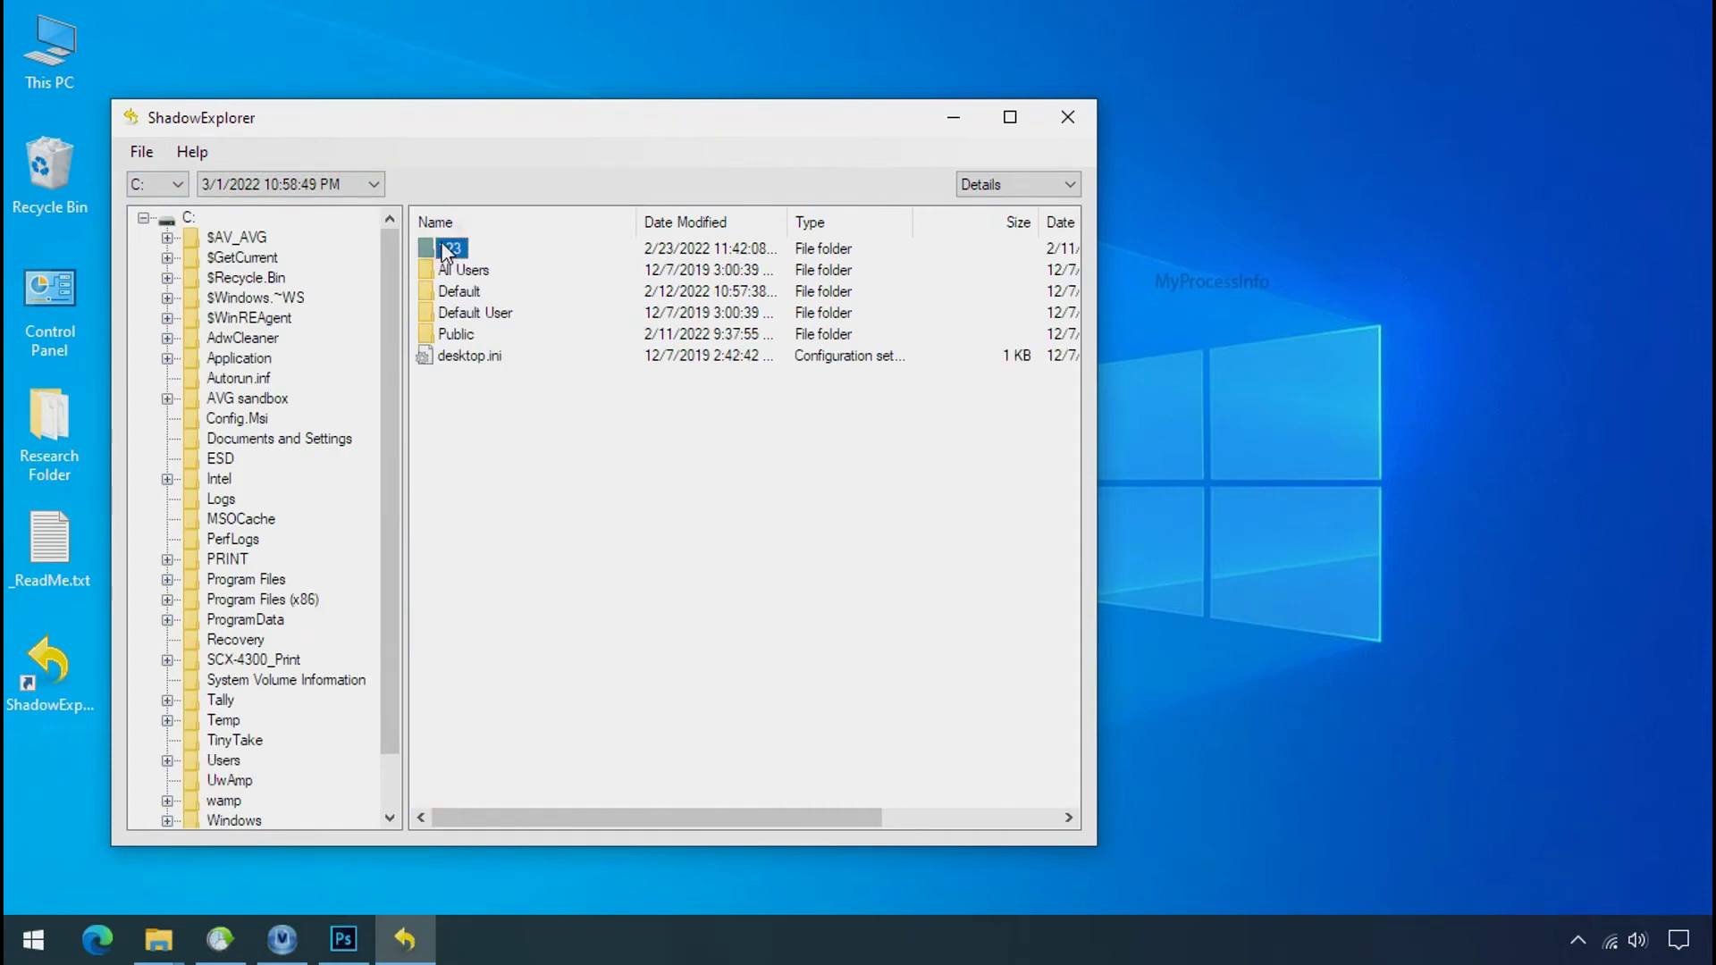
{"action": "double_click", "coordinate": [459, 254]}
{"action": "left_click", "coordinate": [466, 357]}
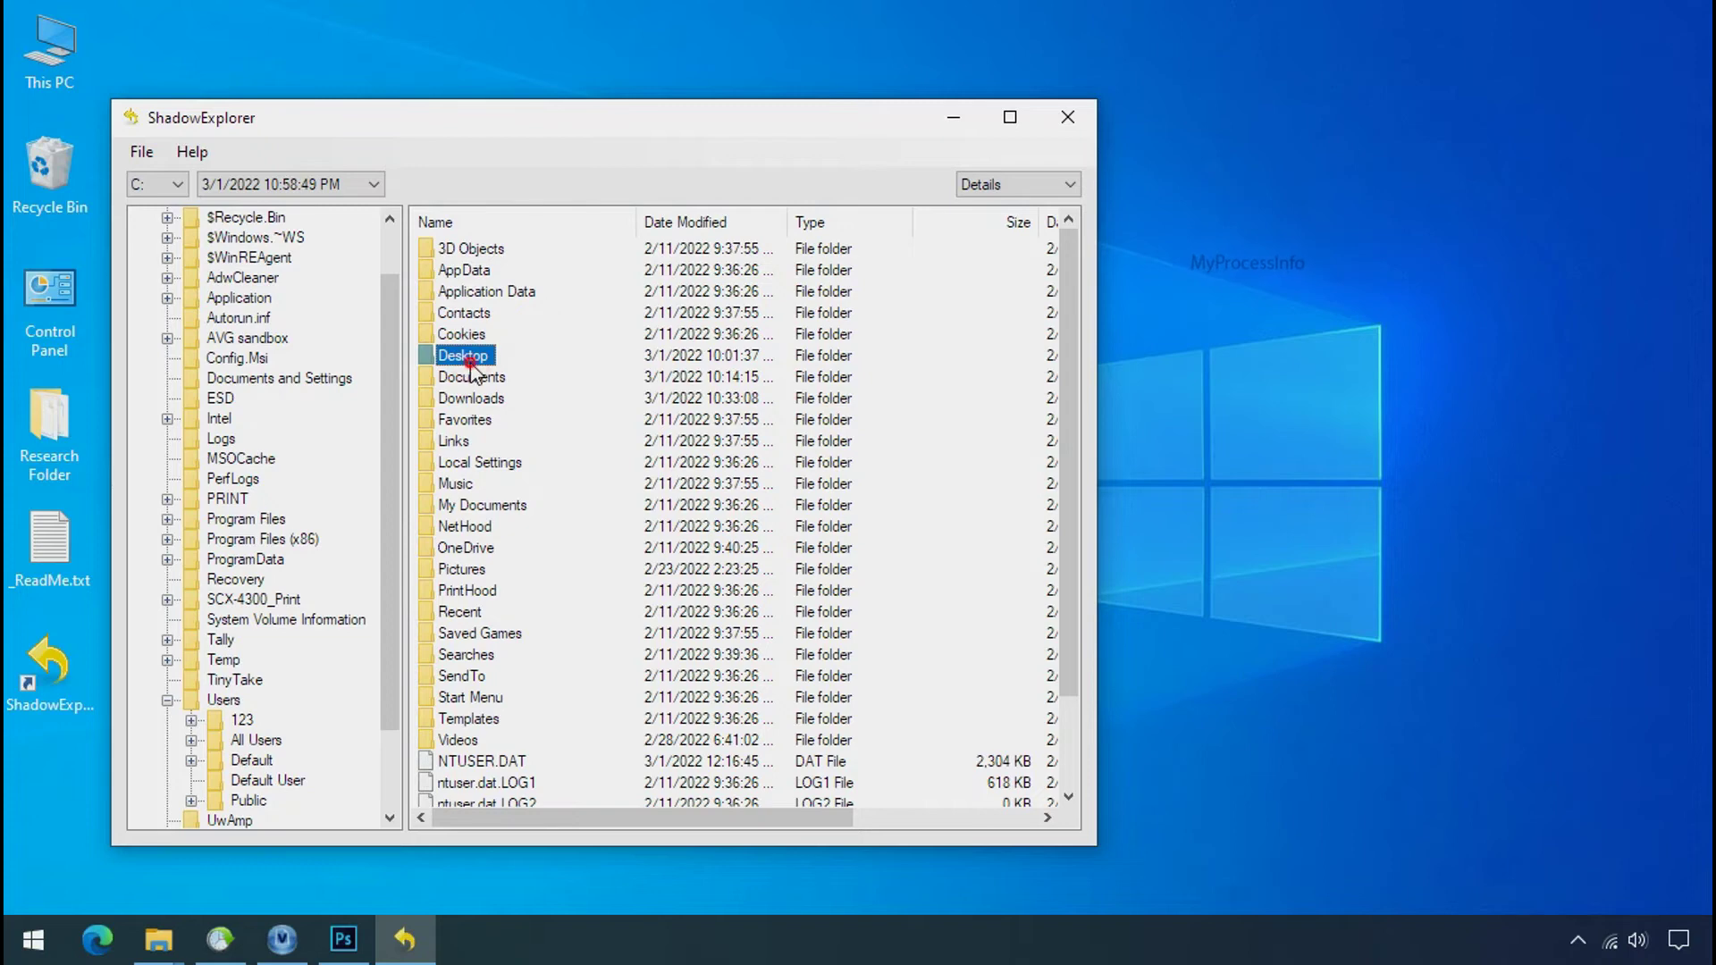
{"action": "double_click", "coordinate": [470, 362]}
{"action": "left_click", "coordinate": [487, 252]}
{"action": "right_click", "coordinate": [478, 249]}
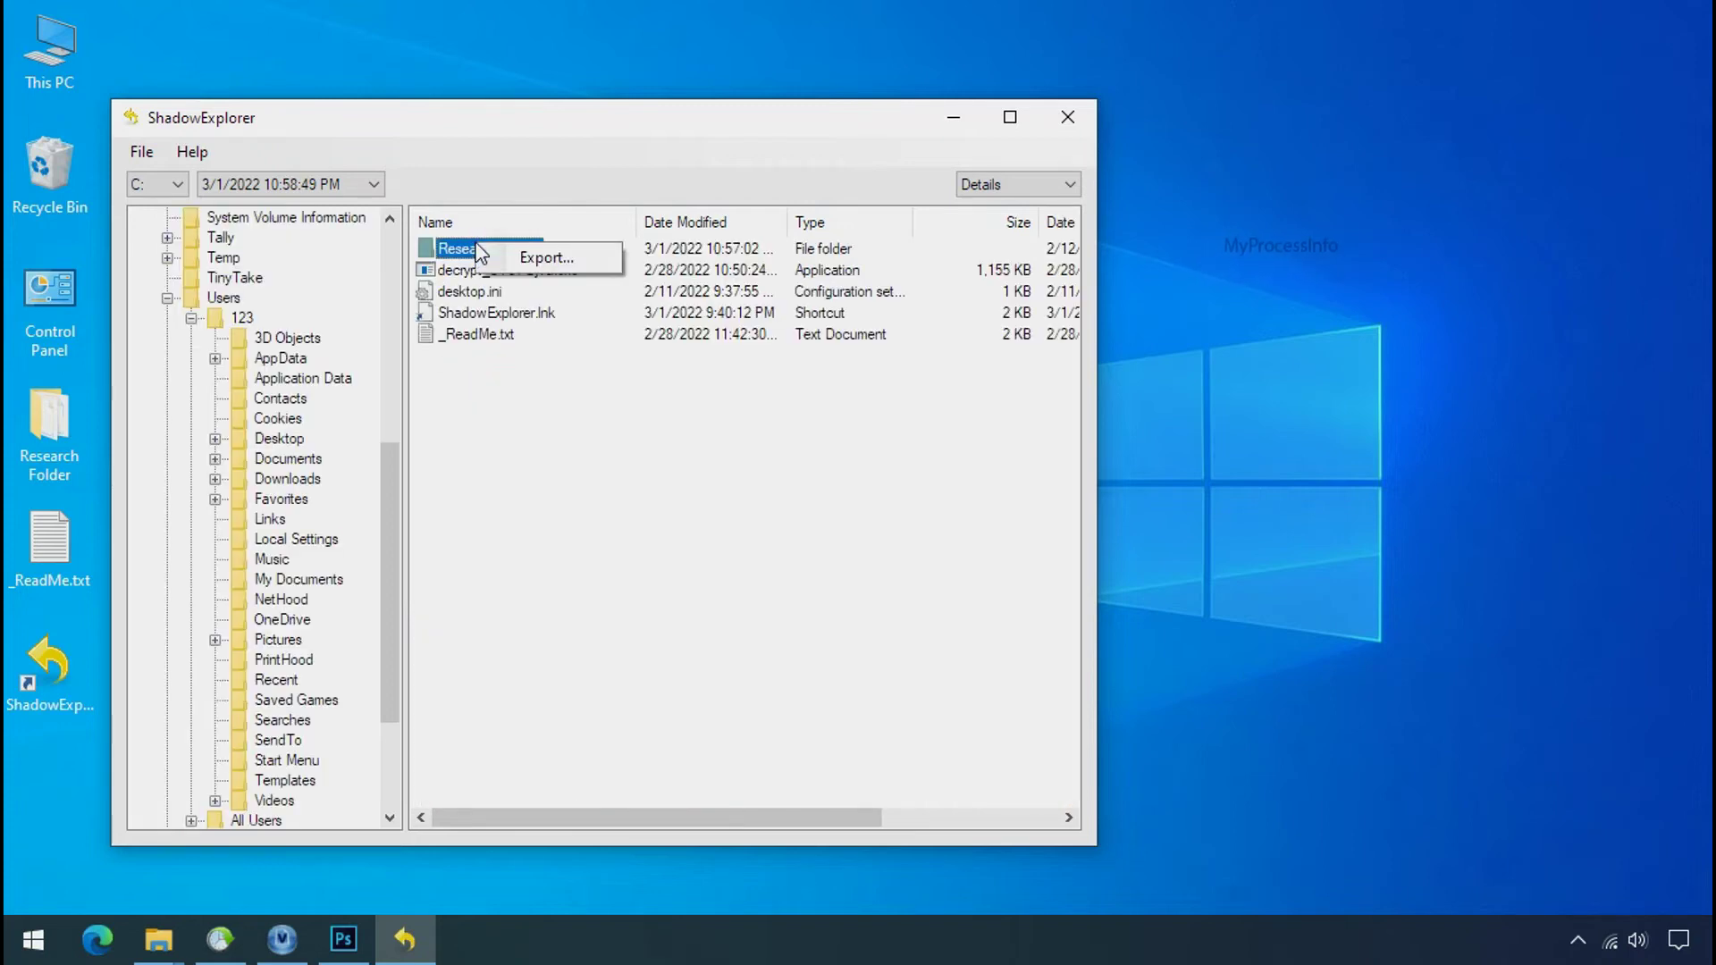
{"action": "left_click", "coordinate": [543, 258]}
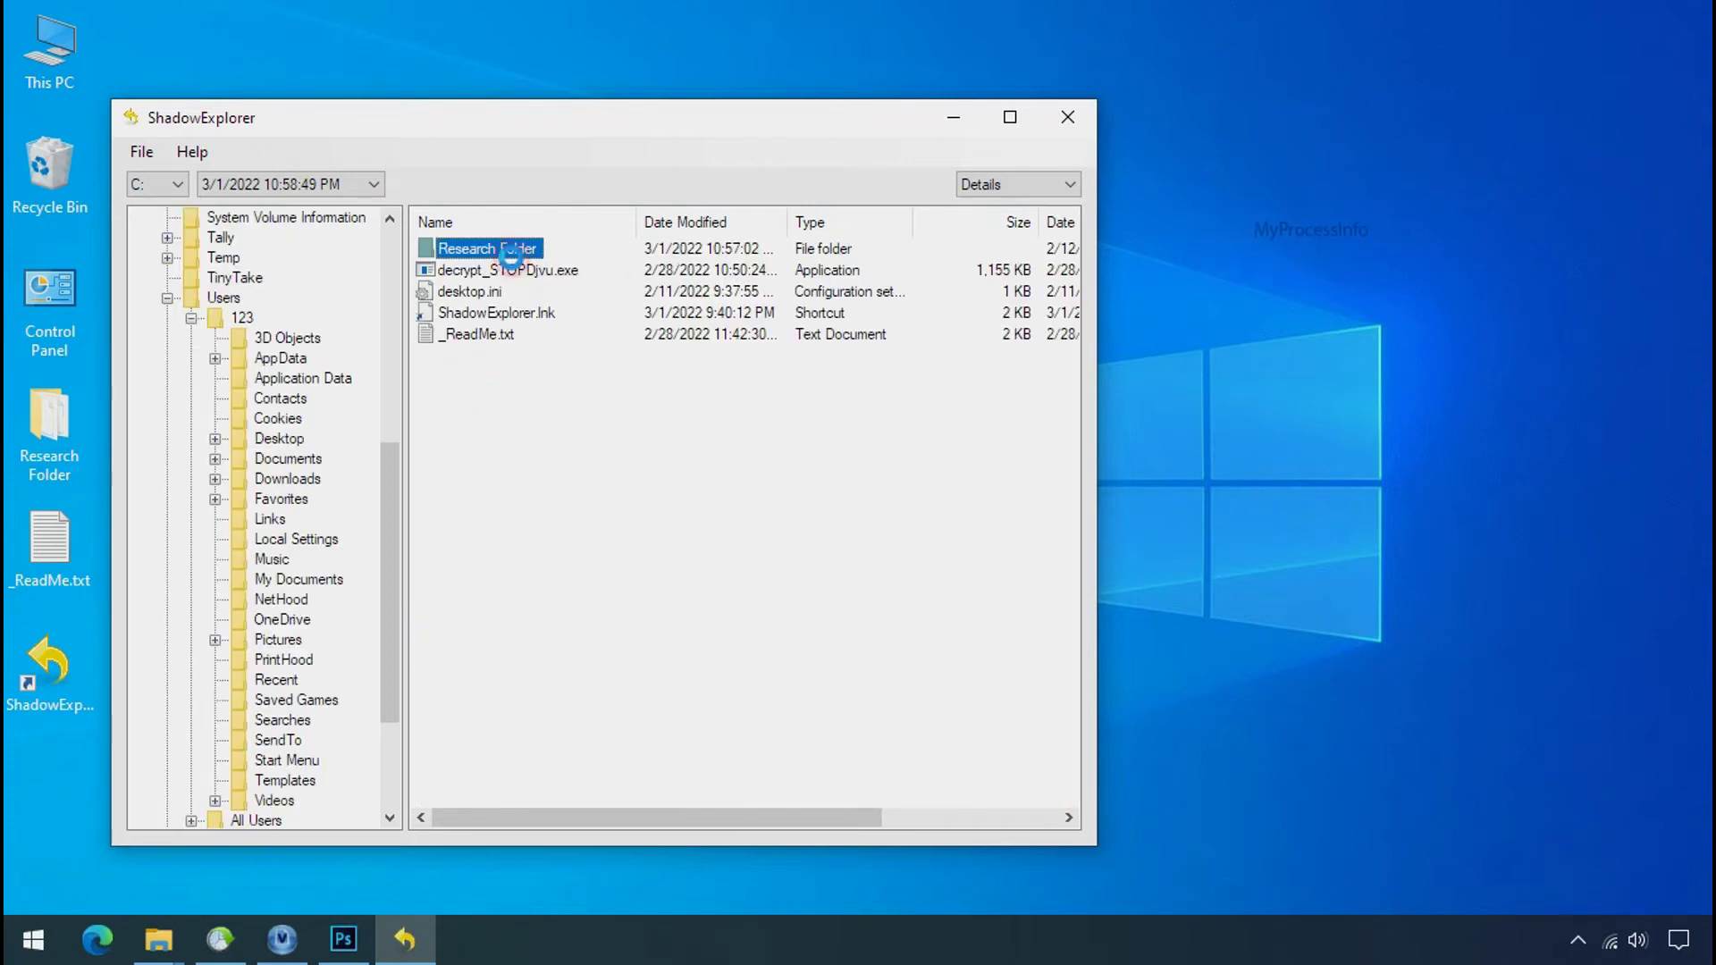
Choose Recover on Softwares (G:) as the export destination, confirm, and minimize ShadowExplorer
{"action": "left_click", "coordinate": [810, 475]}
{"action": "scroll", "coordinate": [813, 483], "scroll_direction": "down", "scroll_amount": 1}
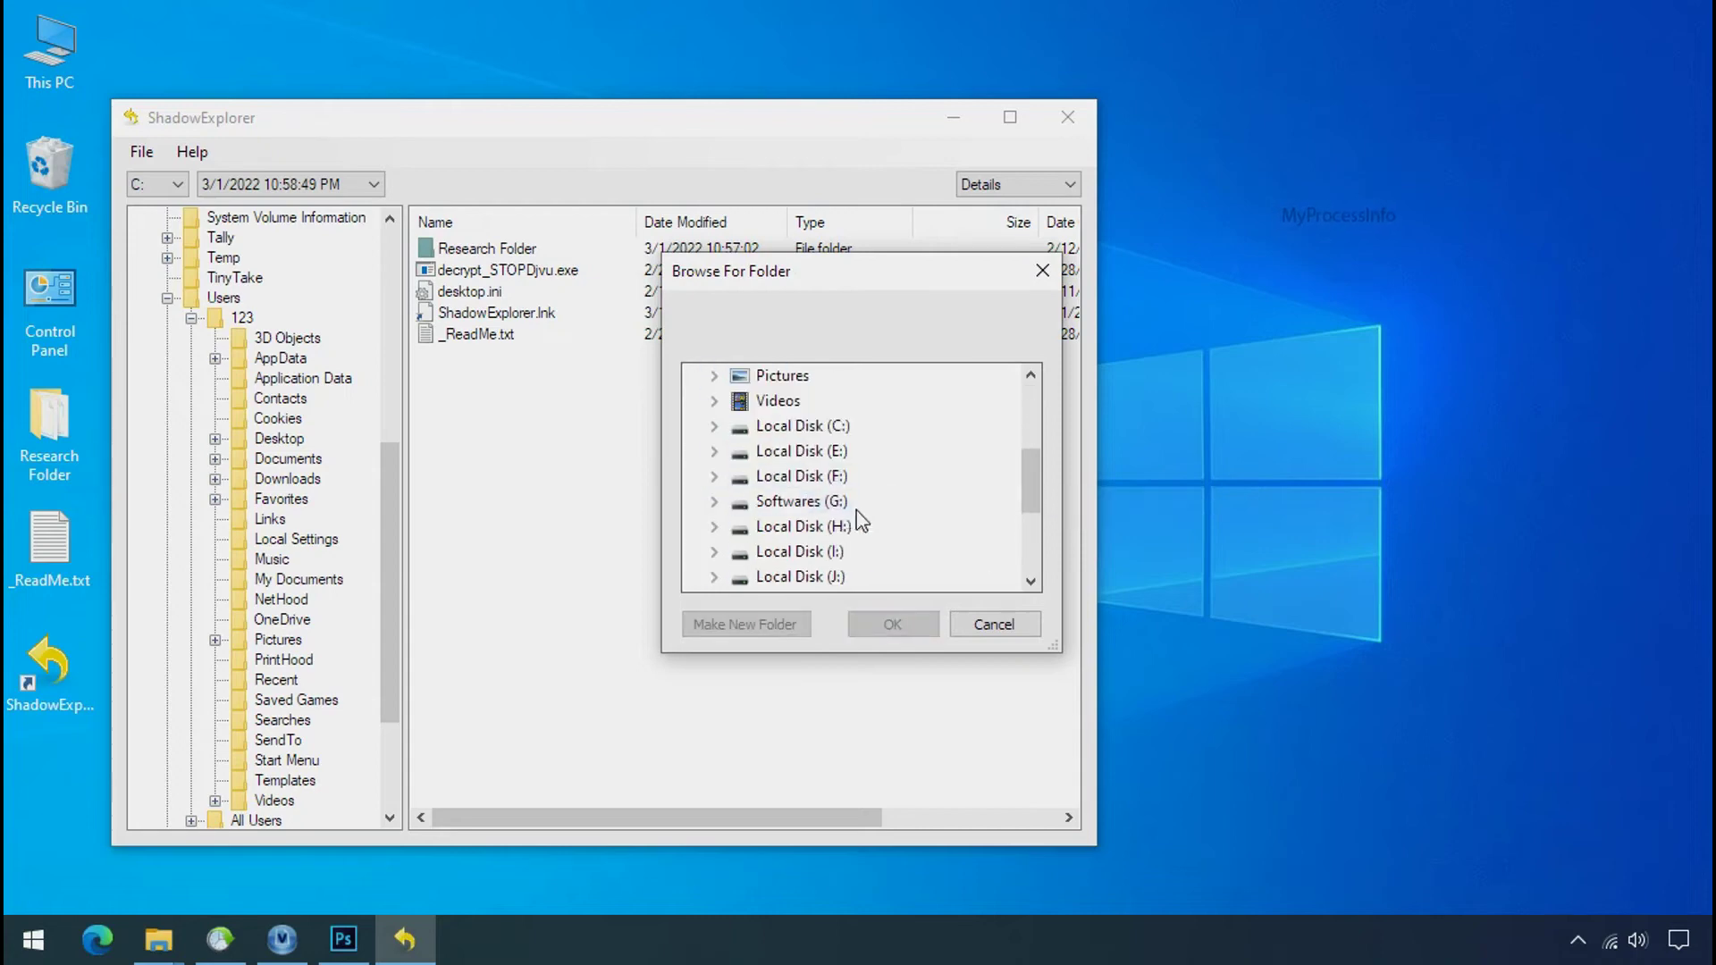
{"action": "double_click", "coordinate": [787, 501]}
{"action": "left_click", "coordinate": [806, 527]}
{"action": "left_click", "coordinate": [891, 625]}
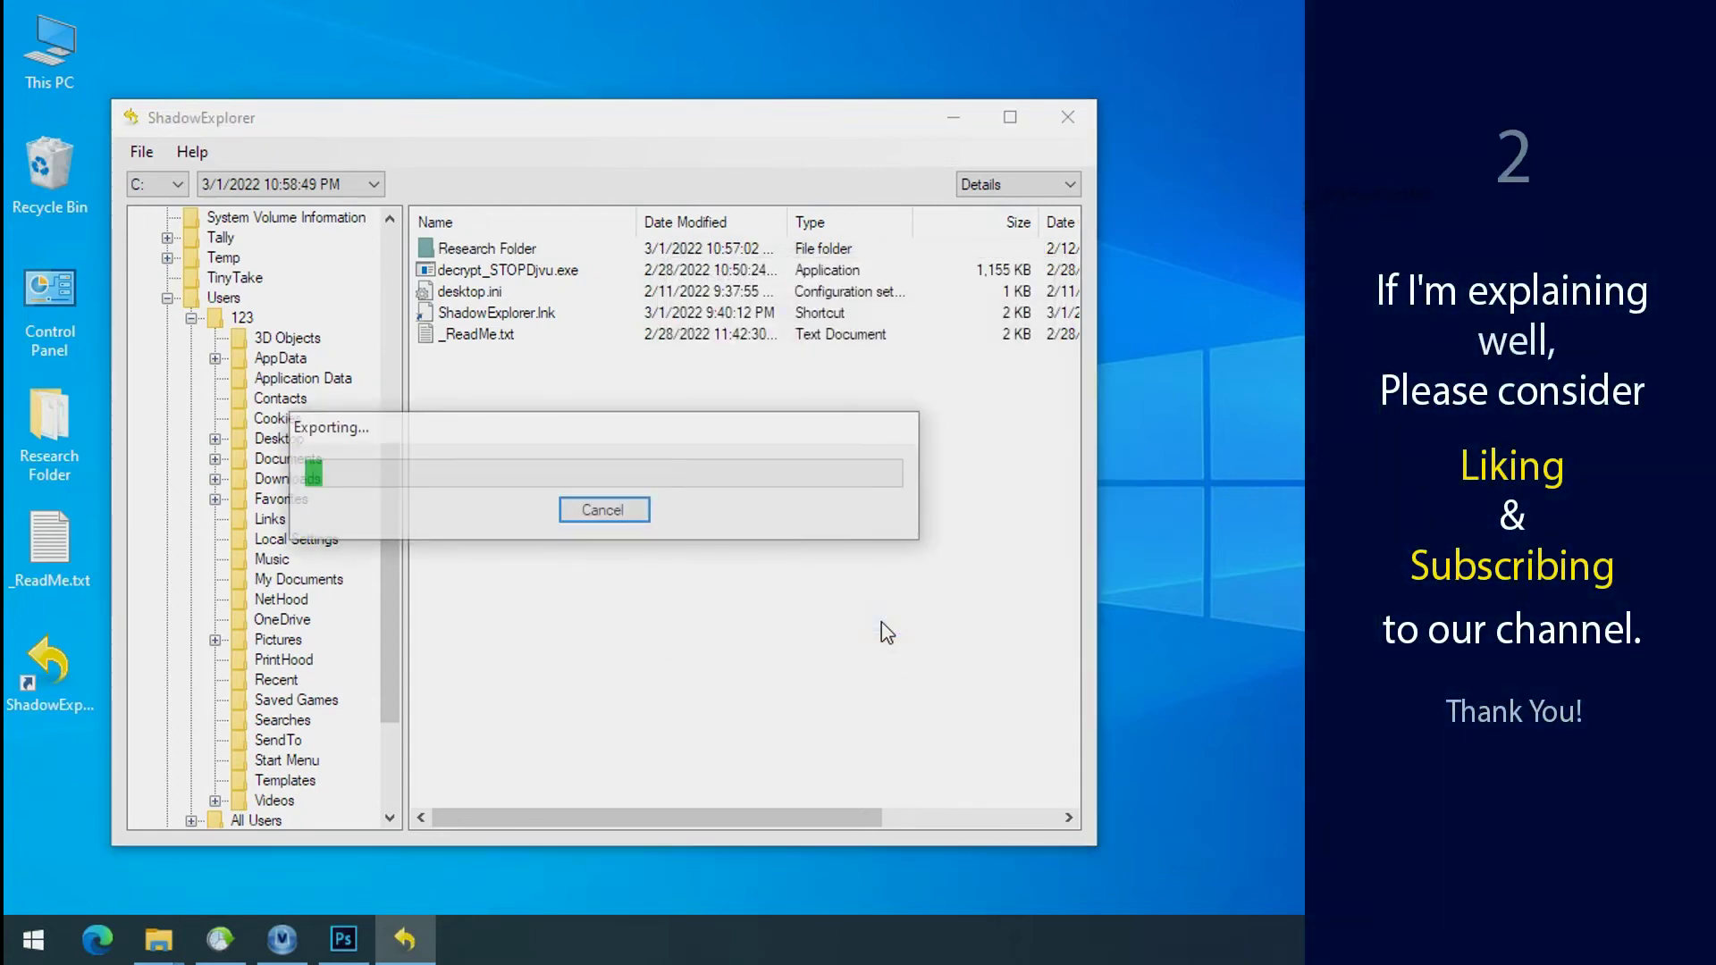
{"action": "left_click", "coordinate": [957, 123]}
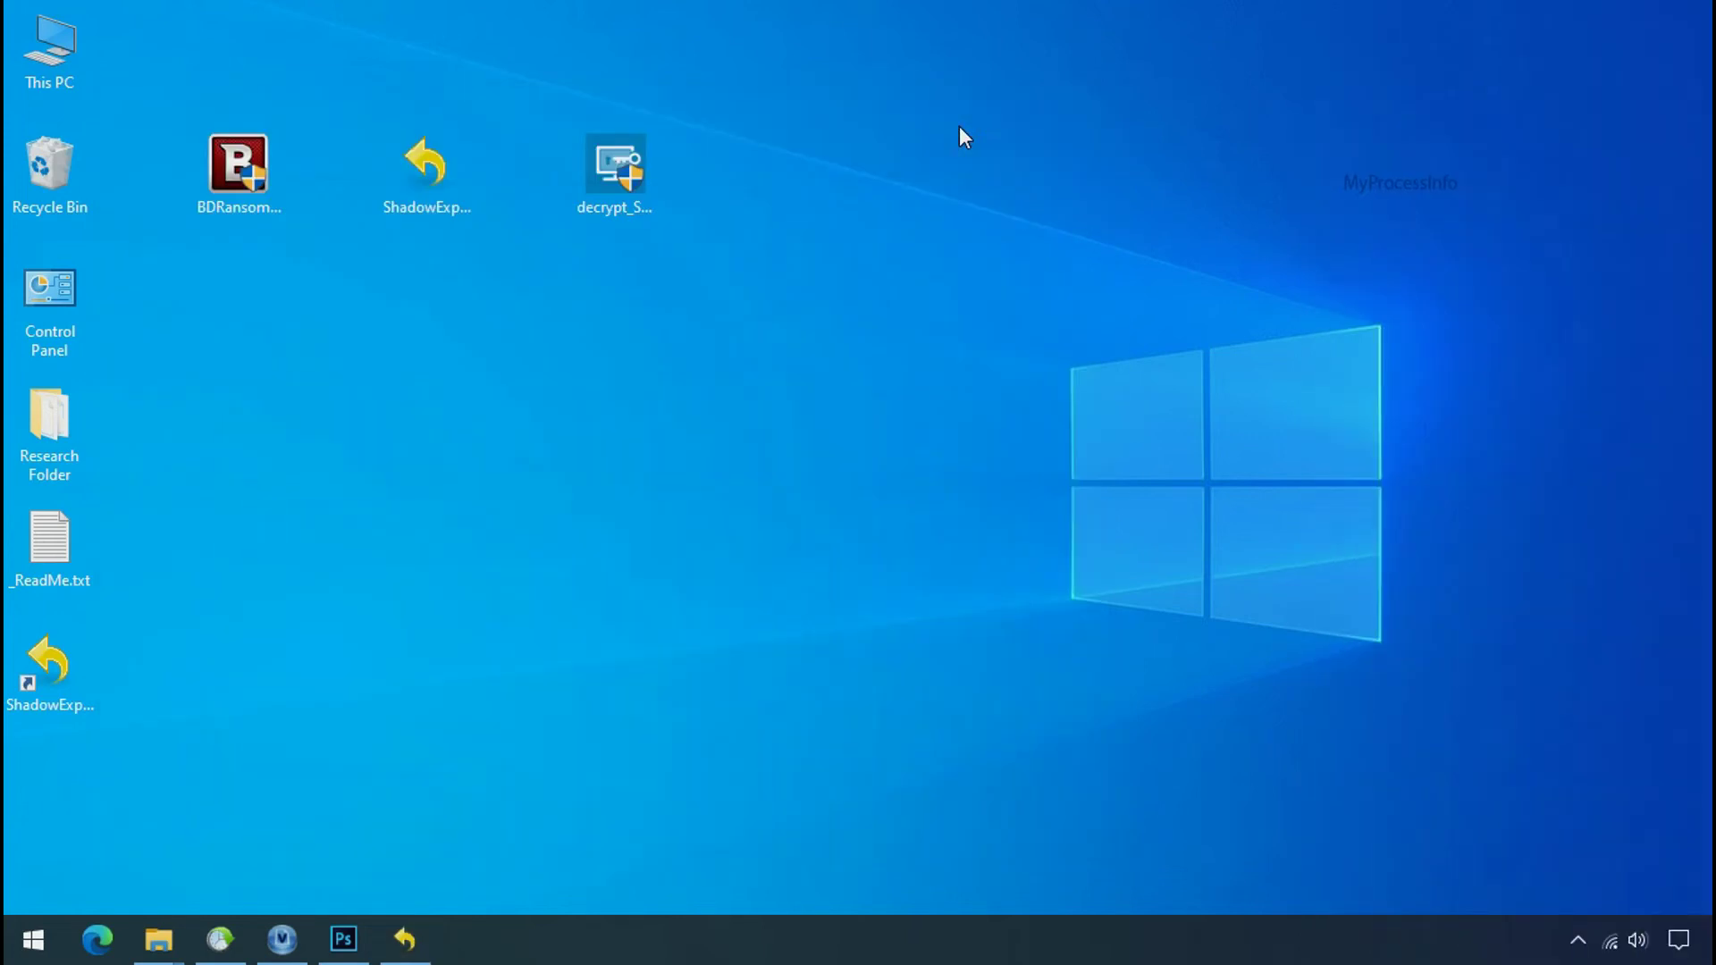
Open G:\Recover\Research Folder and check the Testing PNG, PDF and XLSX files
{"action": "left_click", "coordinate": [158, 939]}
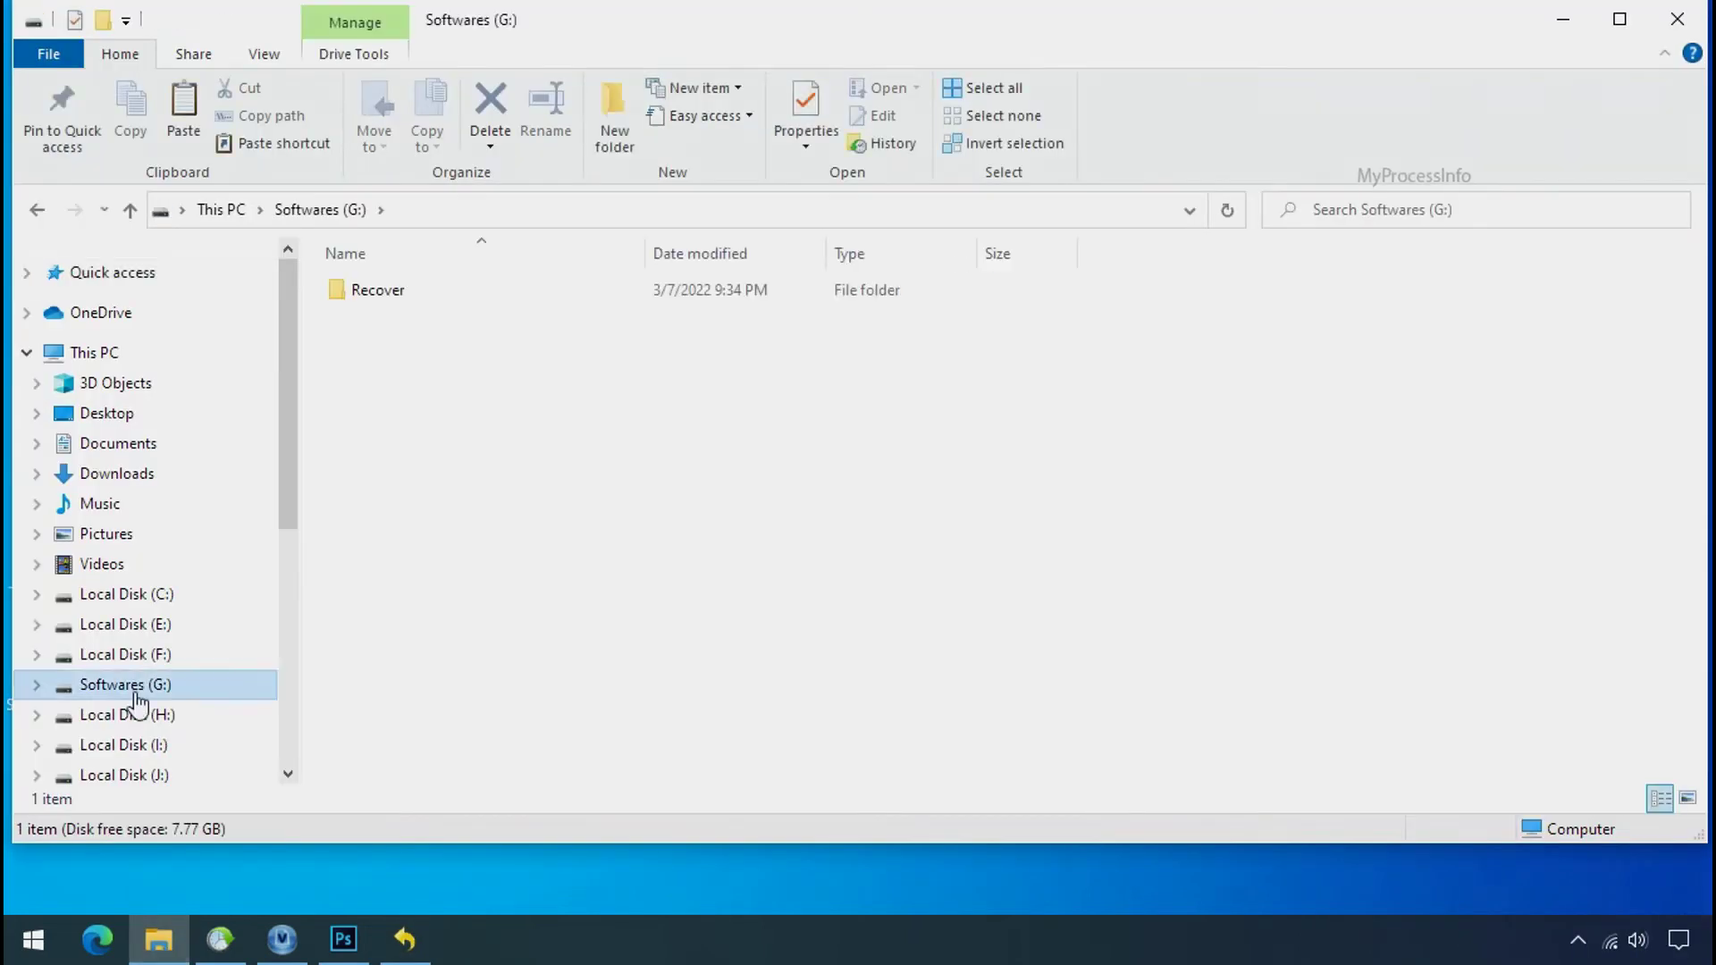
{"action": "double_click", "coordinate": [347, 293]}
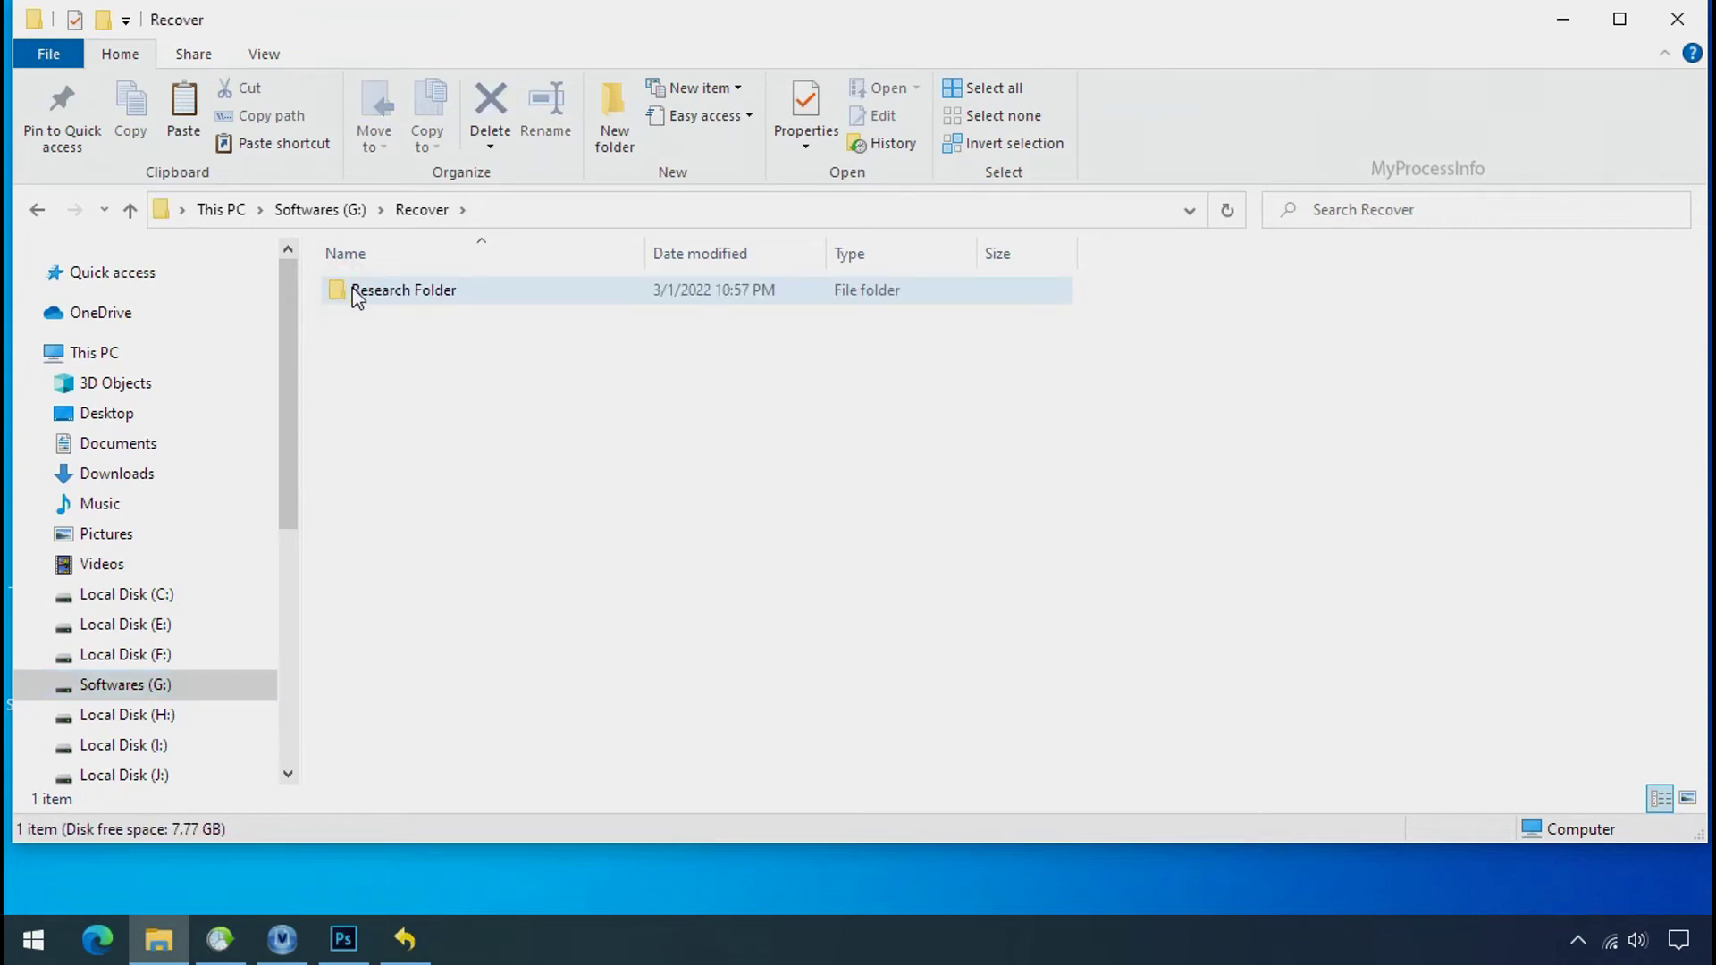
{"action": "double_click", "coordinate": [357, 295]}
{"action": "left_click", "coordinate": [379, 295]}
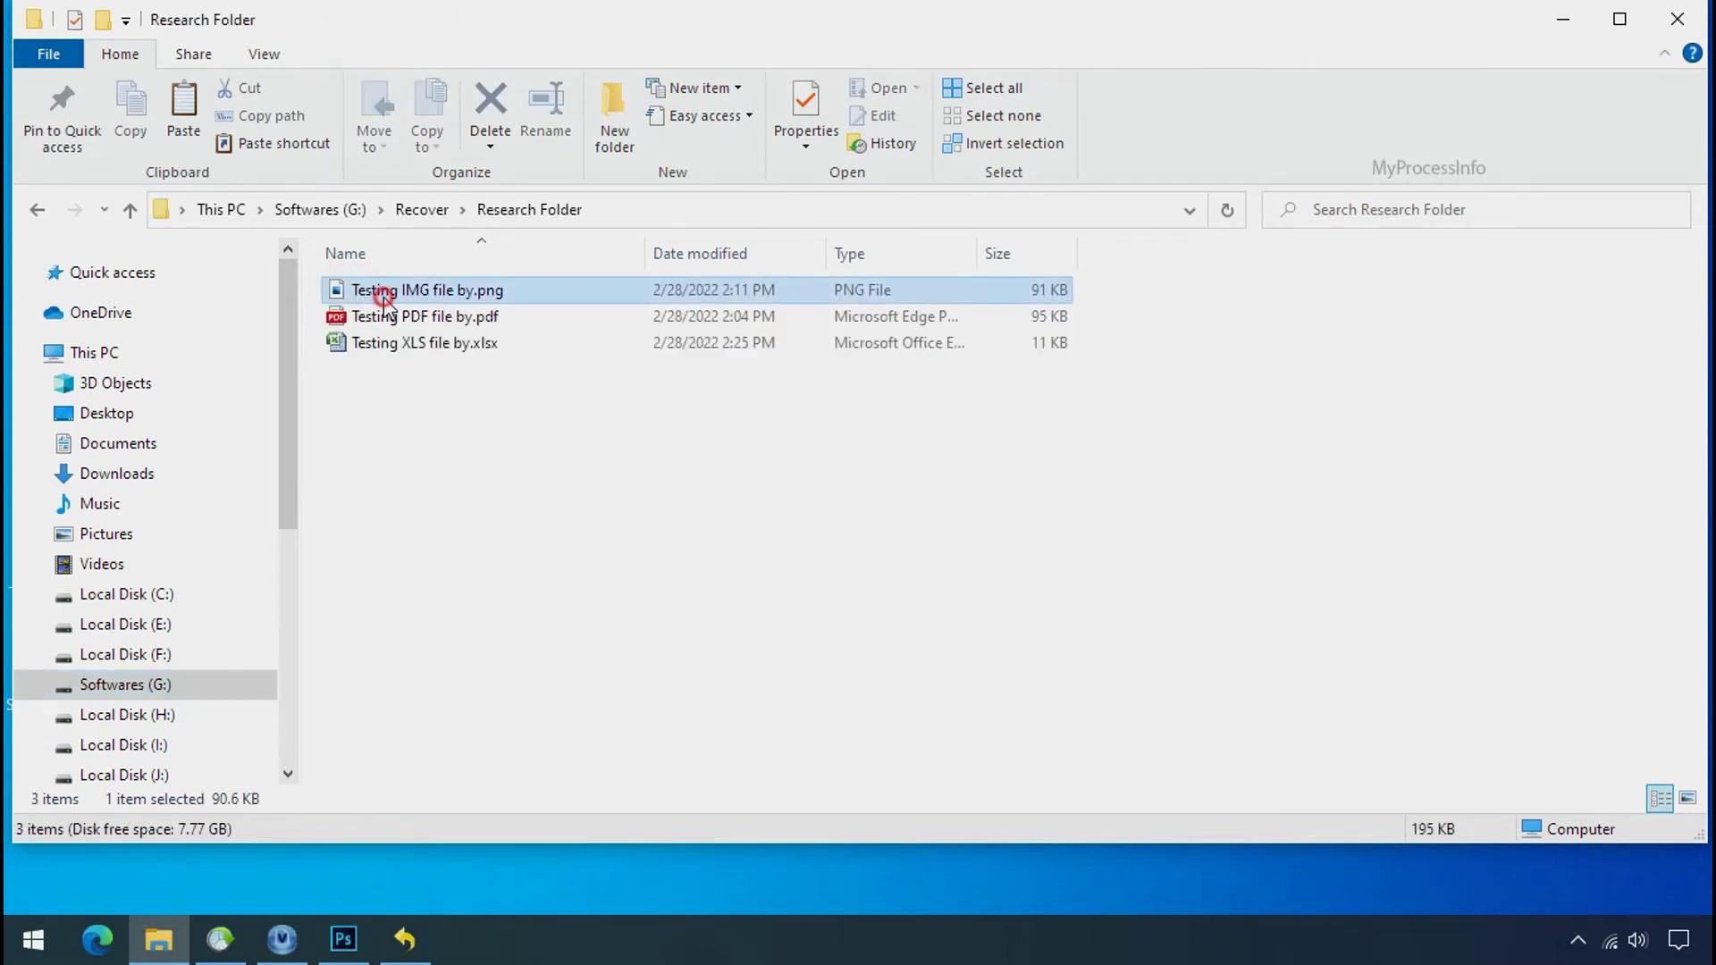
{"action": "left_click", "coordinate": [384, 319]}
{"action": "left_click", "coordinate": [413, 347]}
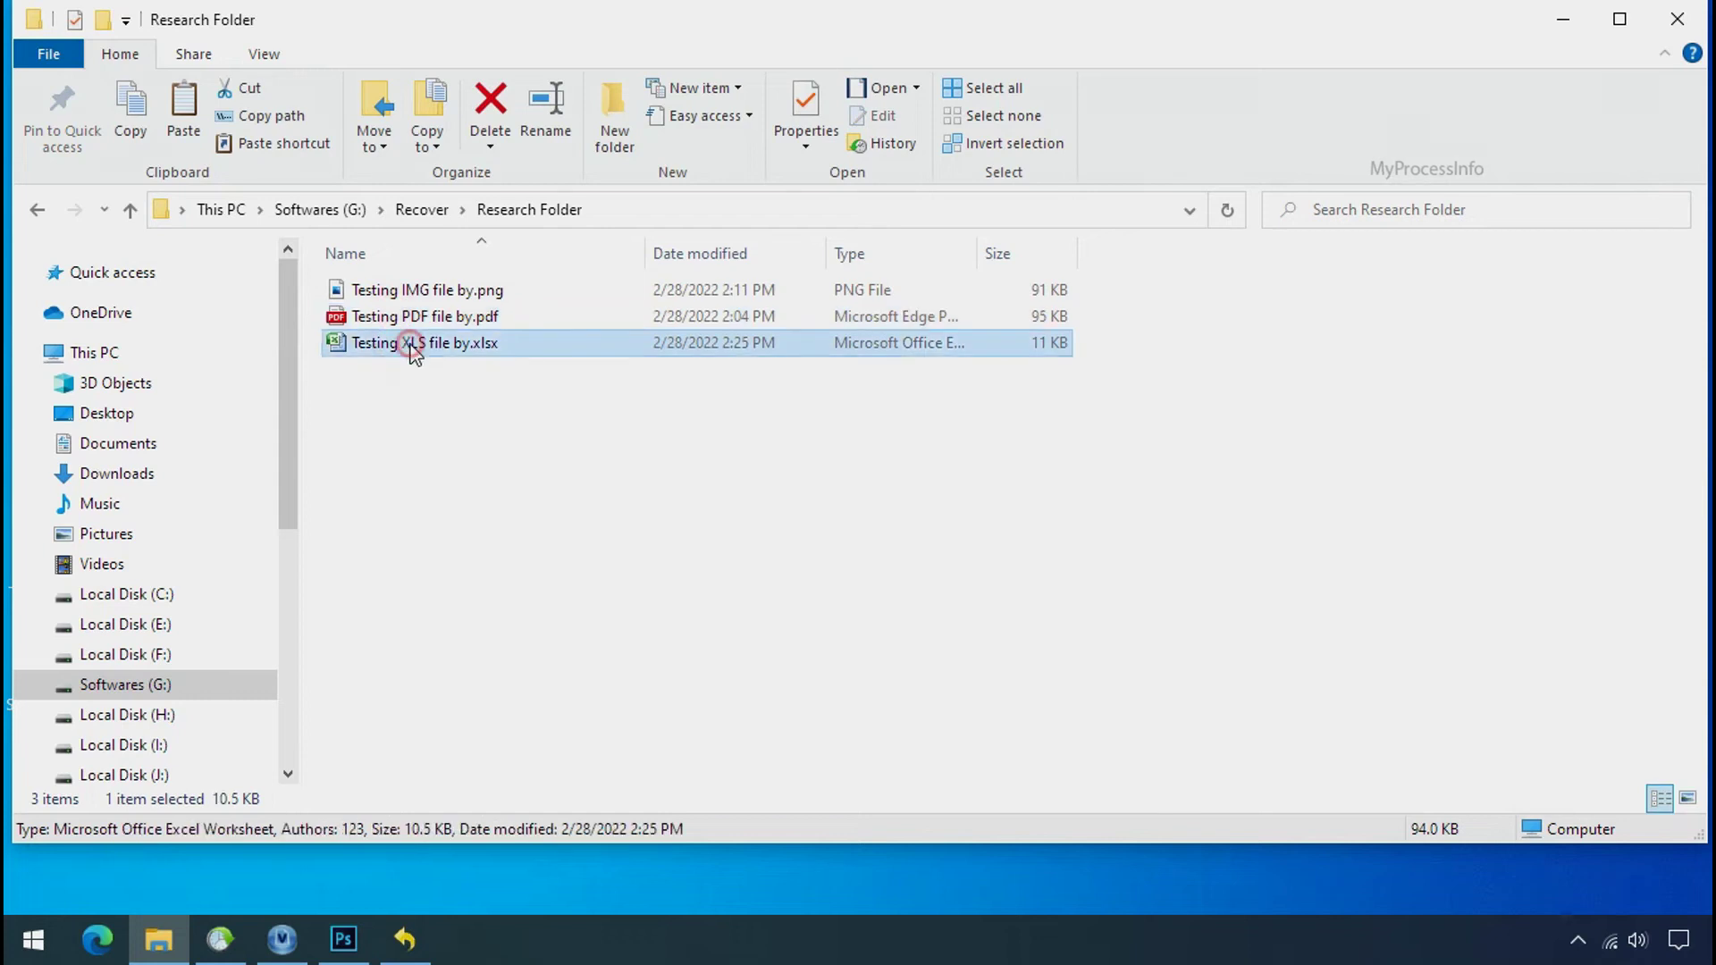
{"action": "left_click", "coordinate": [440, 291]}
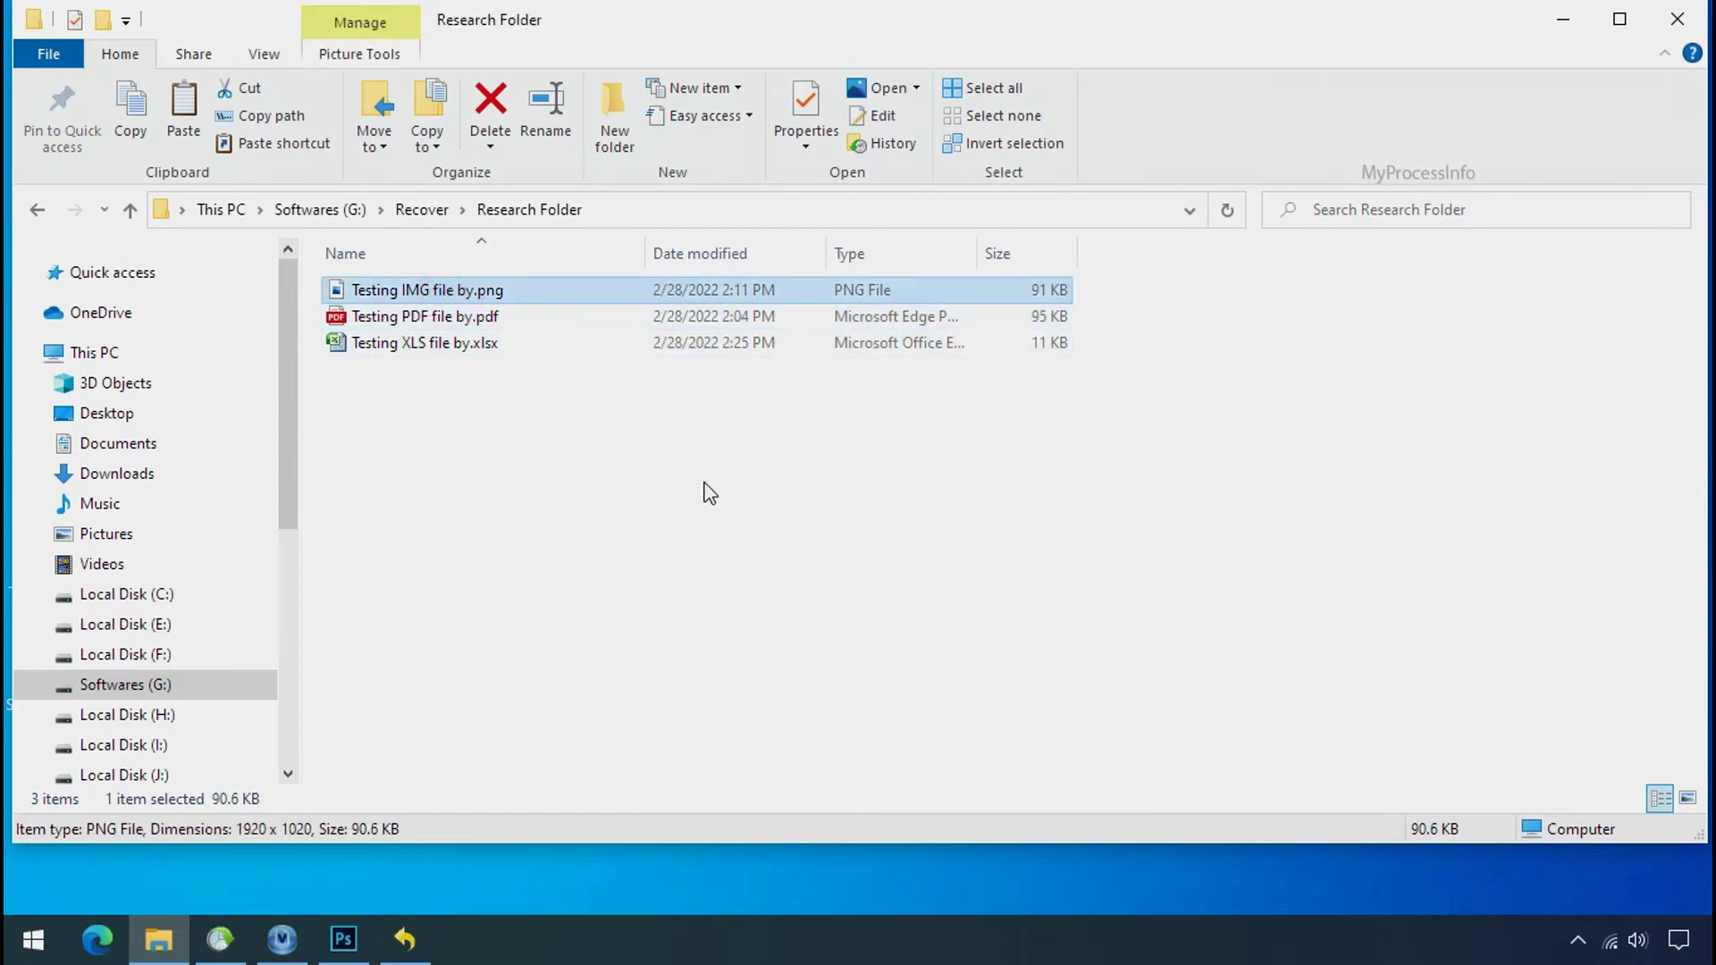
{"action": "scroll", "coordinate": [710, 493], "scroll_direction": "up", "scroll_amount": 4, "text": "ctrl"}
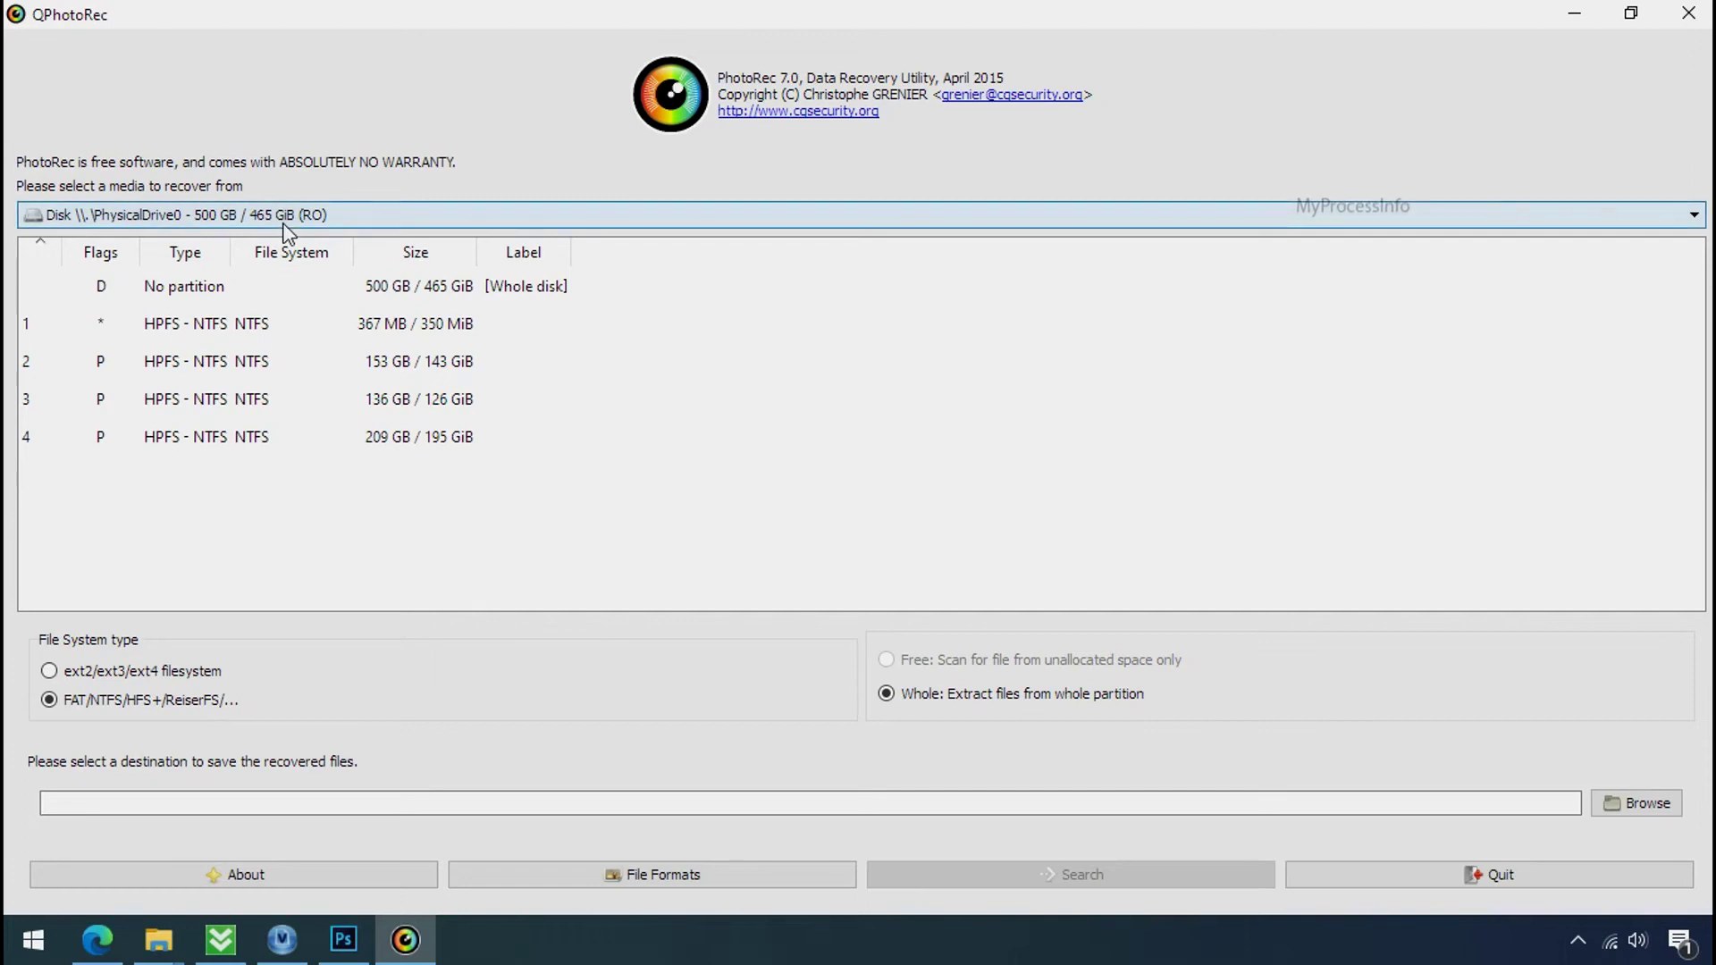
{"action": "left_click", "coordinate": [283, 222]}
{"action": "scroll", "coordinate": [301, 342], "scroll_direction": "down", "scroll_amount": 1}
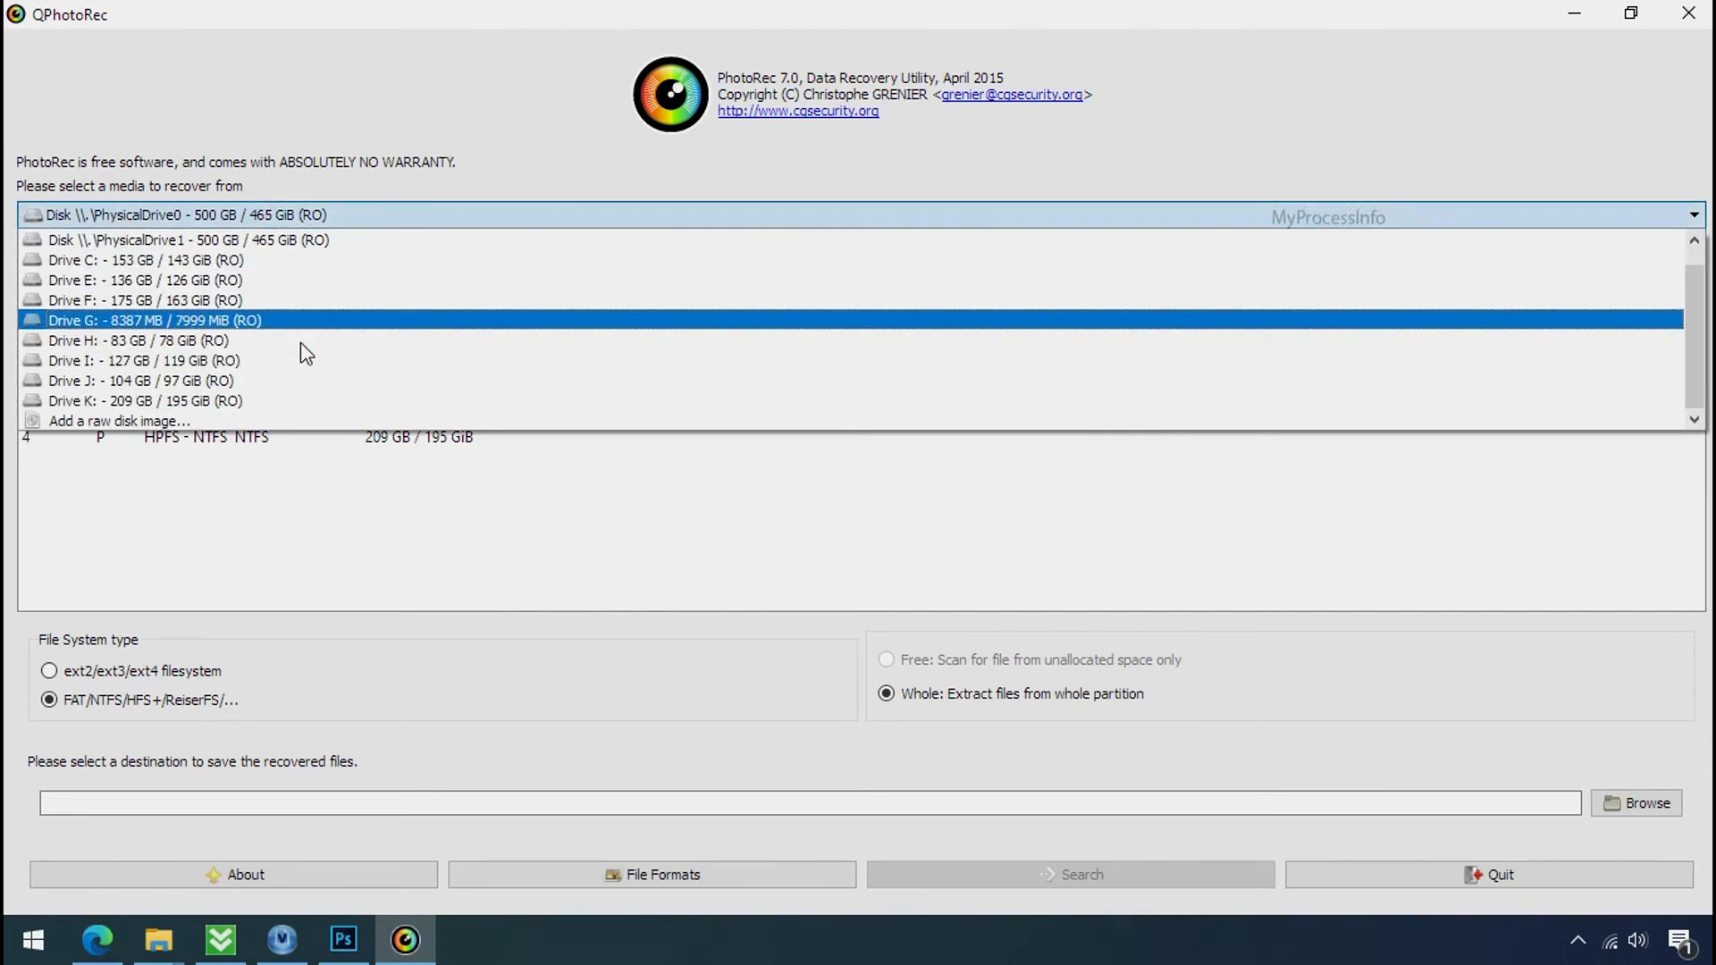
{"action": "left_click", "coordinate": [444, 131]}
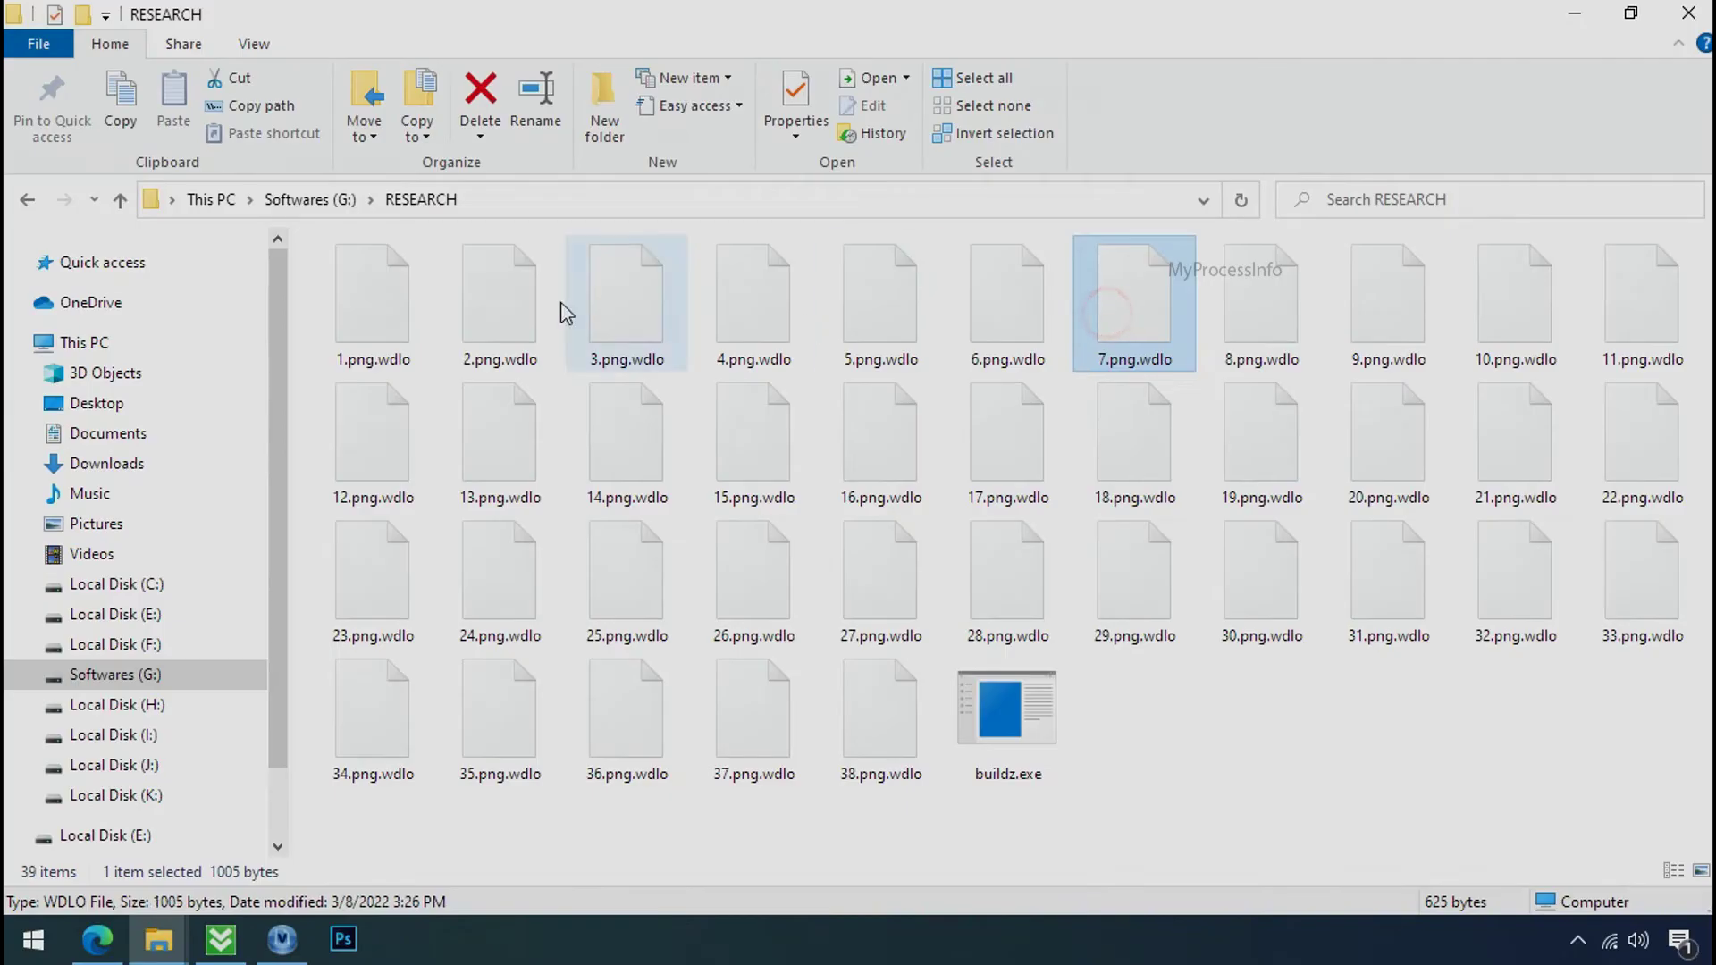
{"action": "left_click", "coordinate": [369, 301]}
Look through the encrypted .wdlo images 12–26.png, ending on 18.png.wdlo
{"action": "left_click", "coordinate": [394, 452]}
{"action": "left_click", "coordinate": [491, 464]}
{"action": "left_click", "coordinate": [498, 586]}
{"action": "left_click", "coordinate": [632, 570]}
{"action": "left_click", "coordinate": [747, 586]}
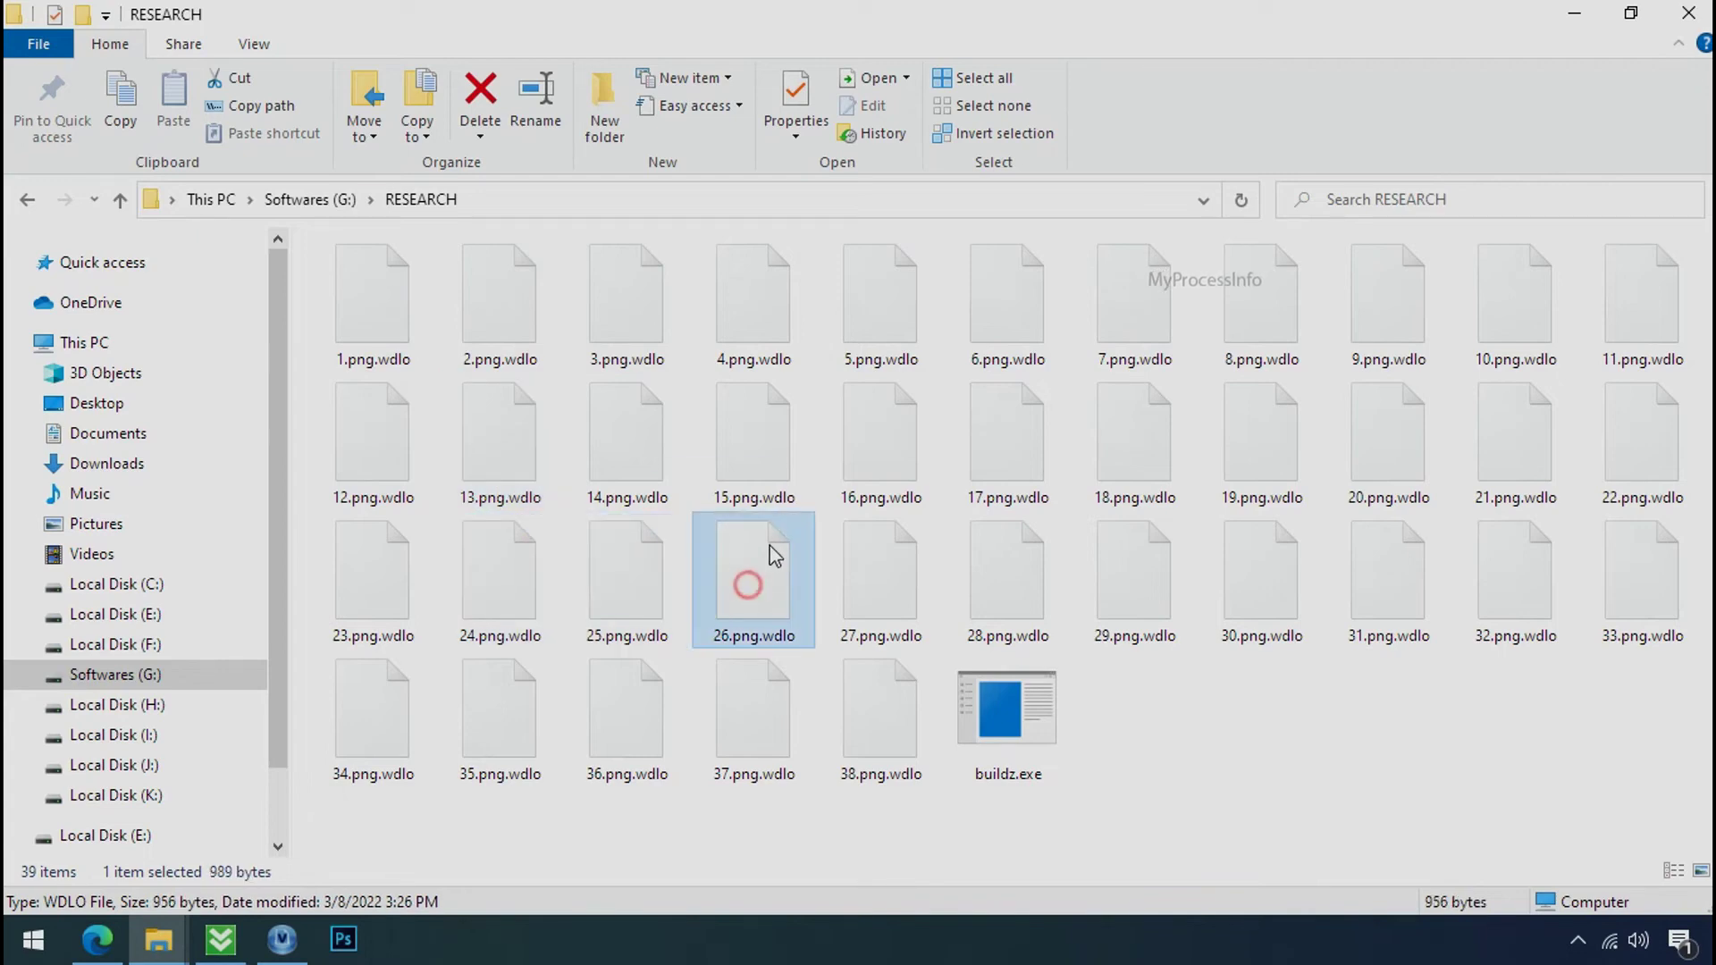
{"action": "left_click", "coordinate": [770, 464]}
{"action": "left_click", "coordinate": [862, 459]}
{"action": "left_click", "coordinate": [1018, 461]}
{"action": "left_click", "coordinate": [1134, 478]}
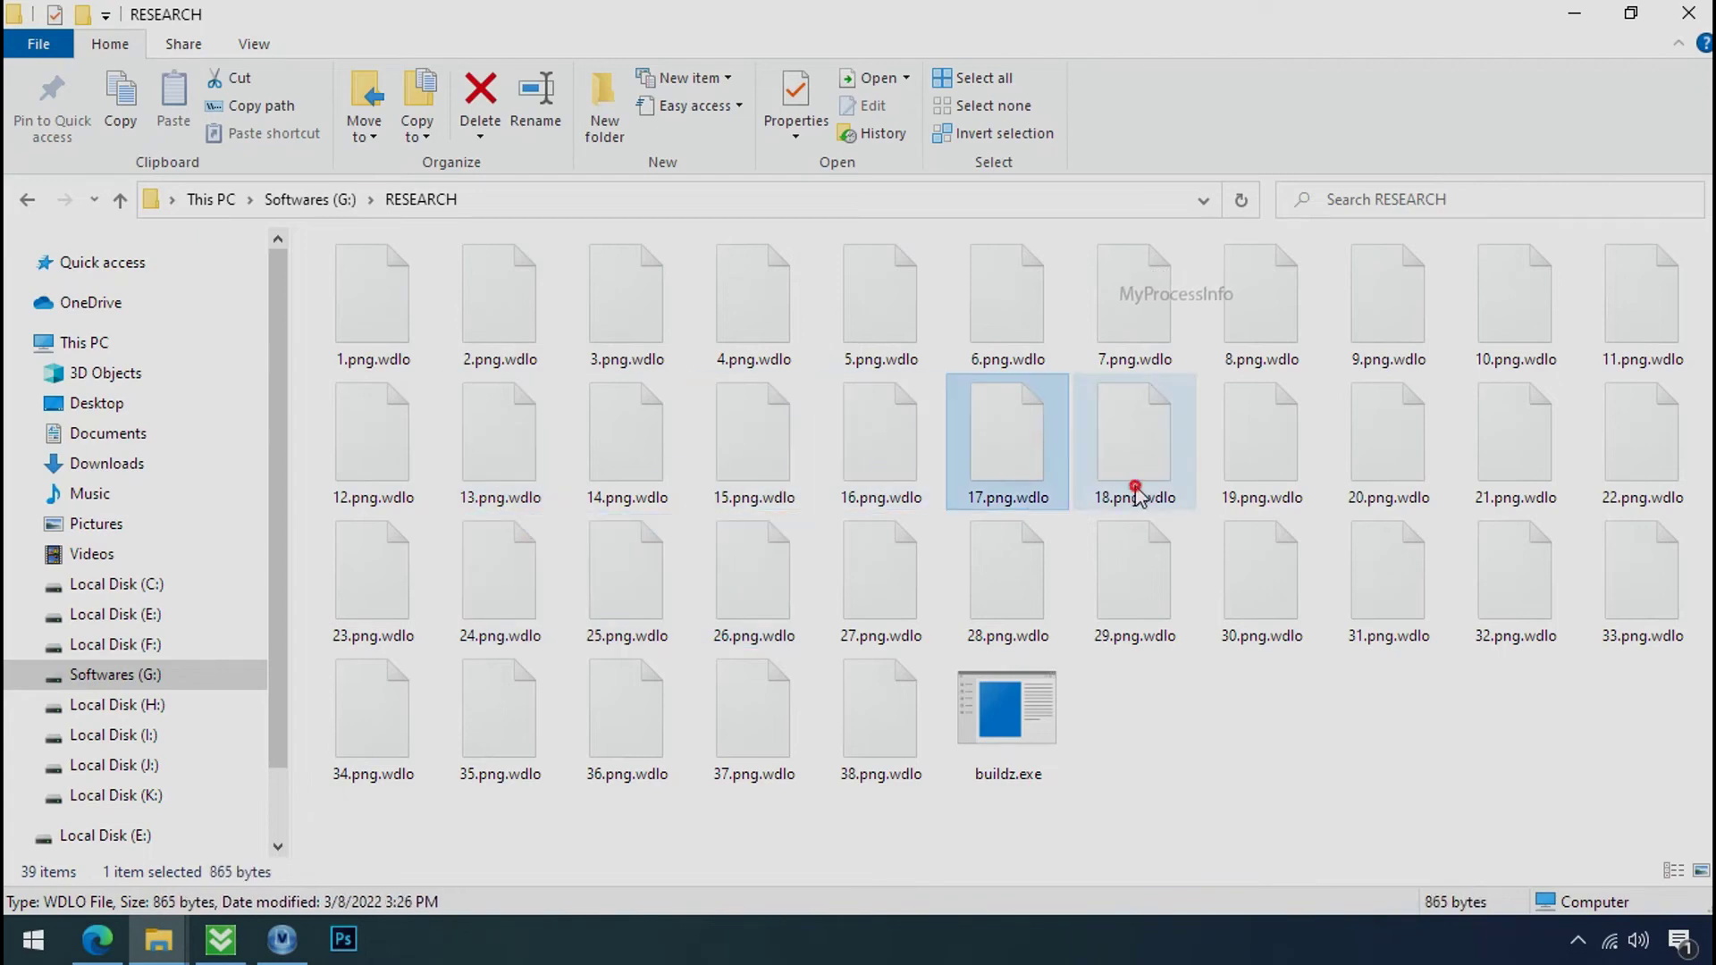
Rename 18.png.wdlo to 18.png and open it in Photos, which can't read the format
{"action": "left_click", "coordinate": [1171, 502]}
{"action": "left_click_drag", "start_coordinate": [1150, 497], "coordinate": [1187, 497]}
{"action": "key", "text": "Delete"}
{"action": "key", "text": "Return"}
{"action": "left_click", "coordinate": [961, 477]}
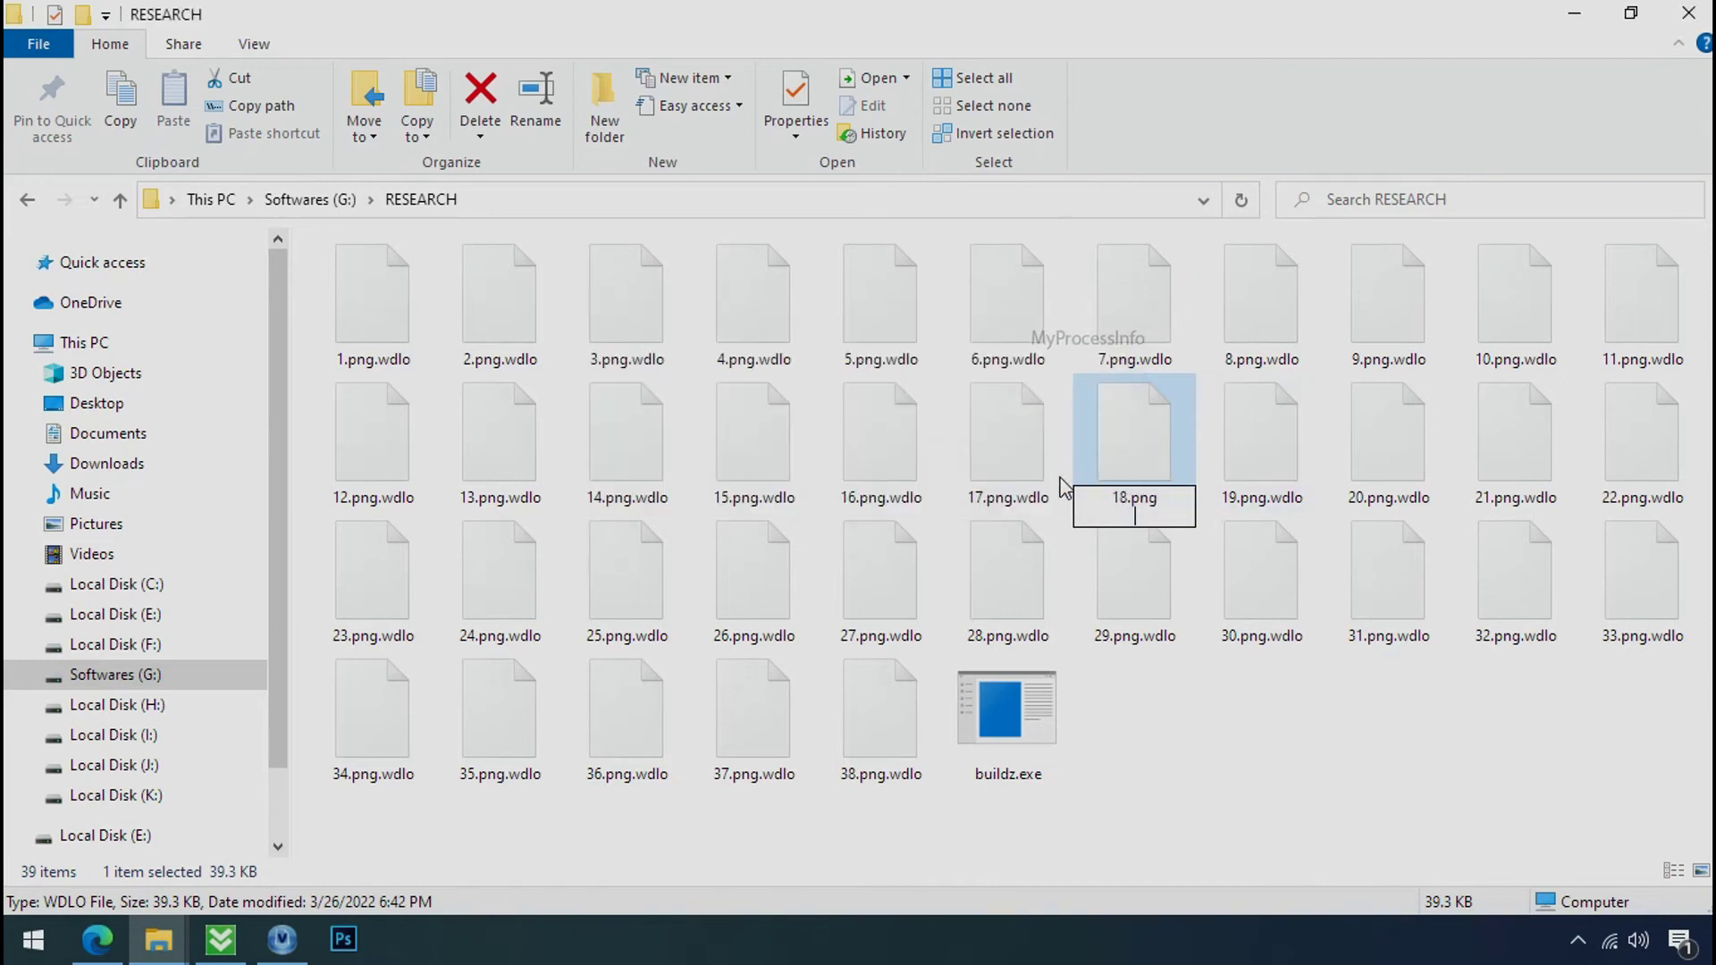
{"action": "double_click", "coordinate": [1124, 447]}
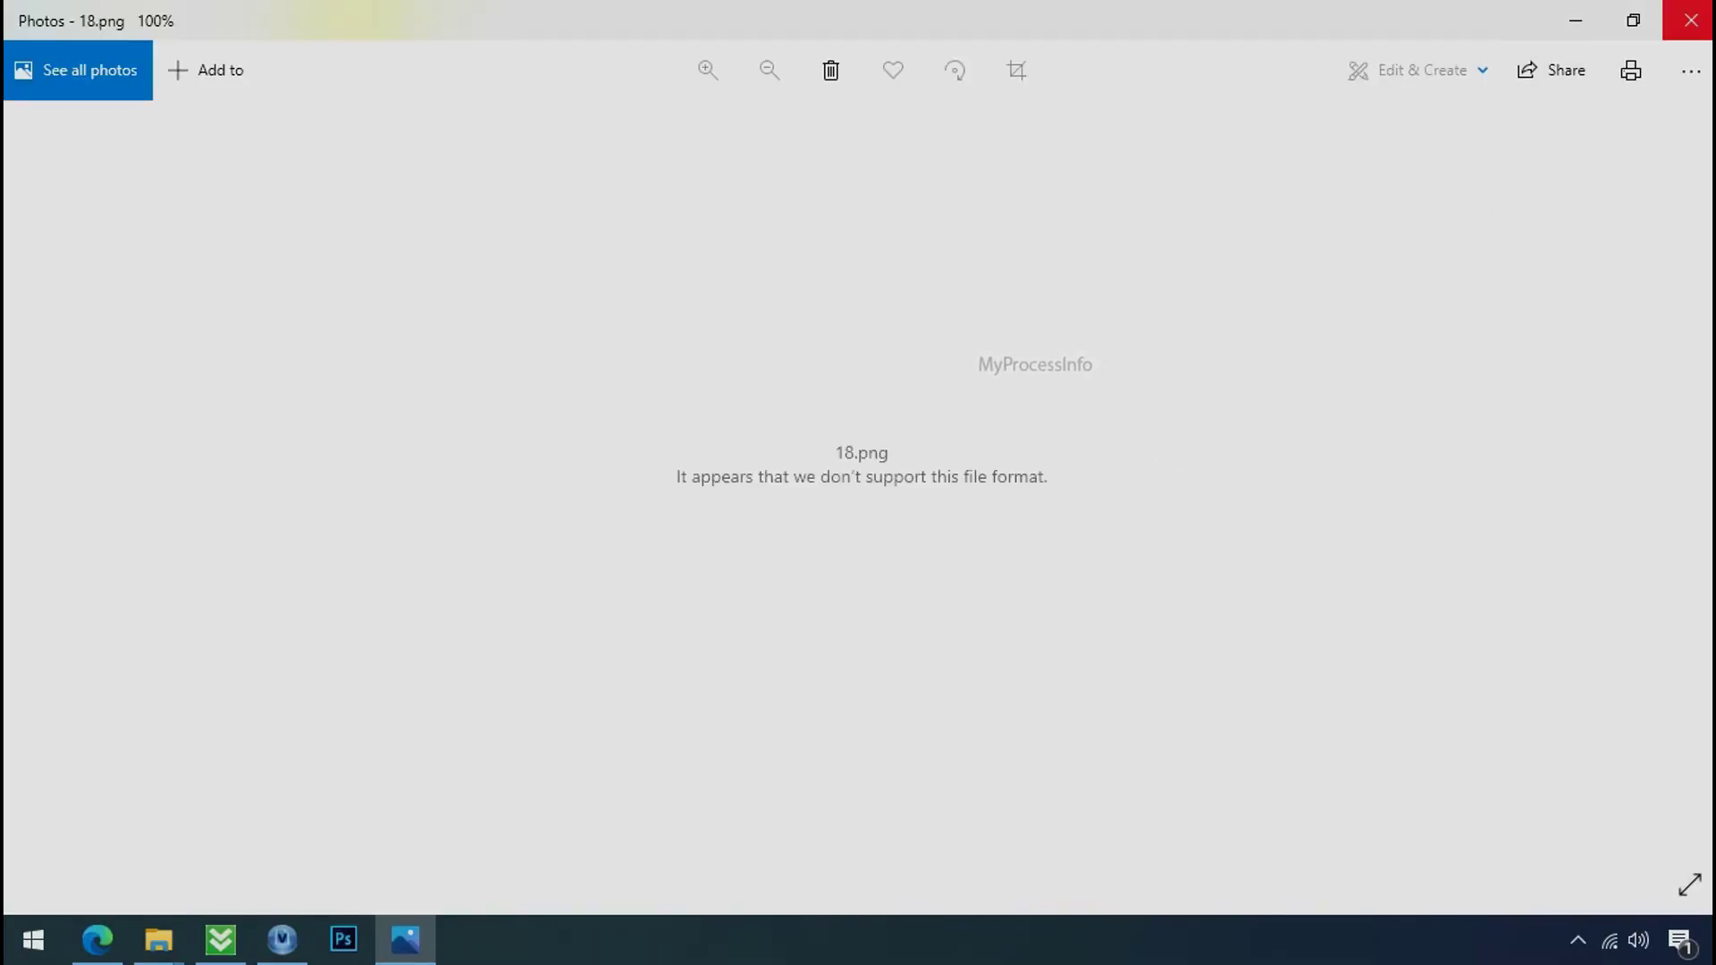
{"action": "left_click", "coordinate": [1691, 20]}
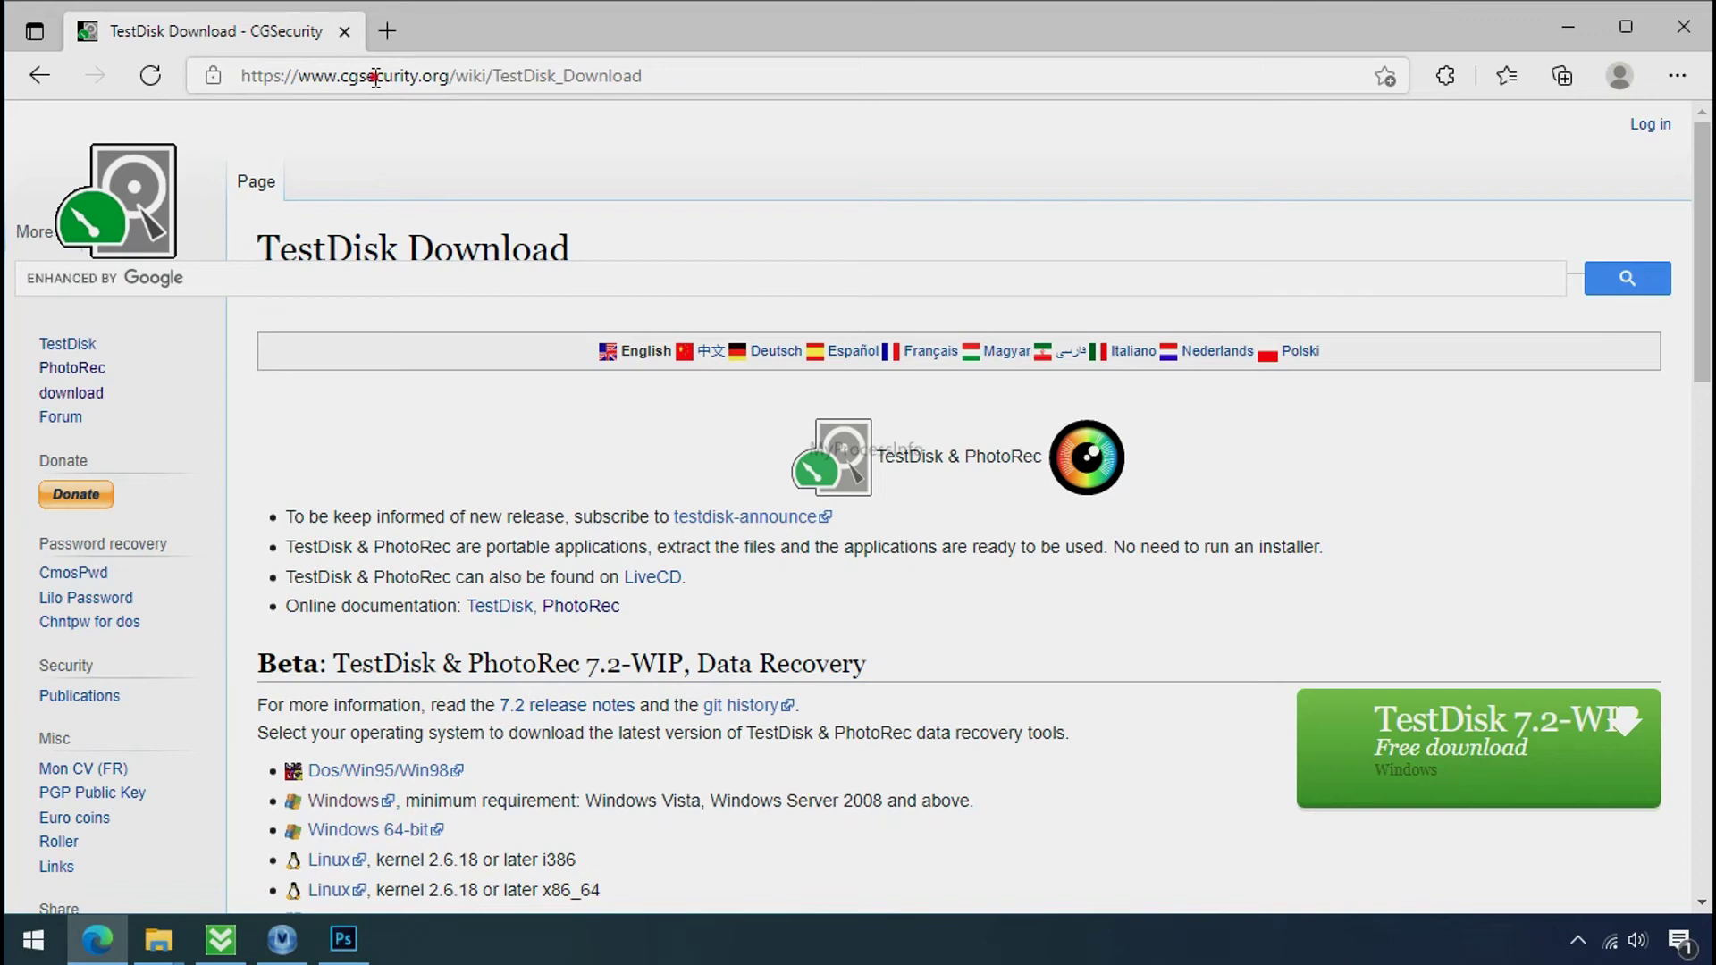
Extract the downloaded testdisk-7.0.win.zip into a testdisk-7.0.win folder
{"action": "left_click", "coordinate": [375, 79]}
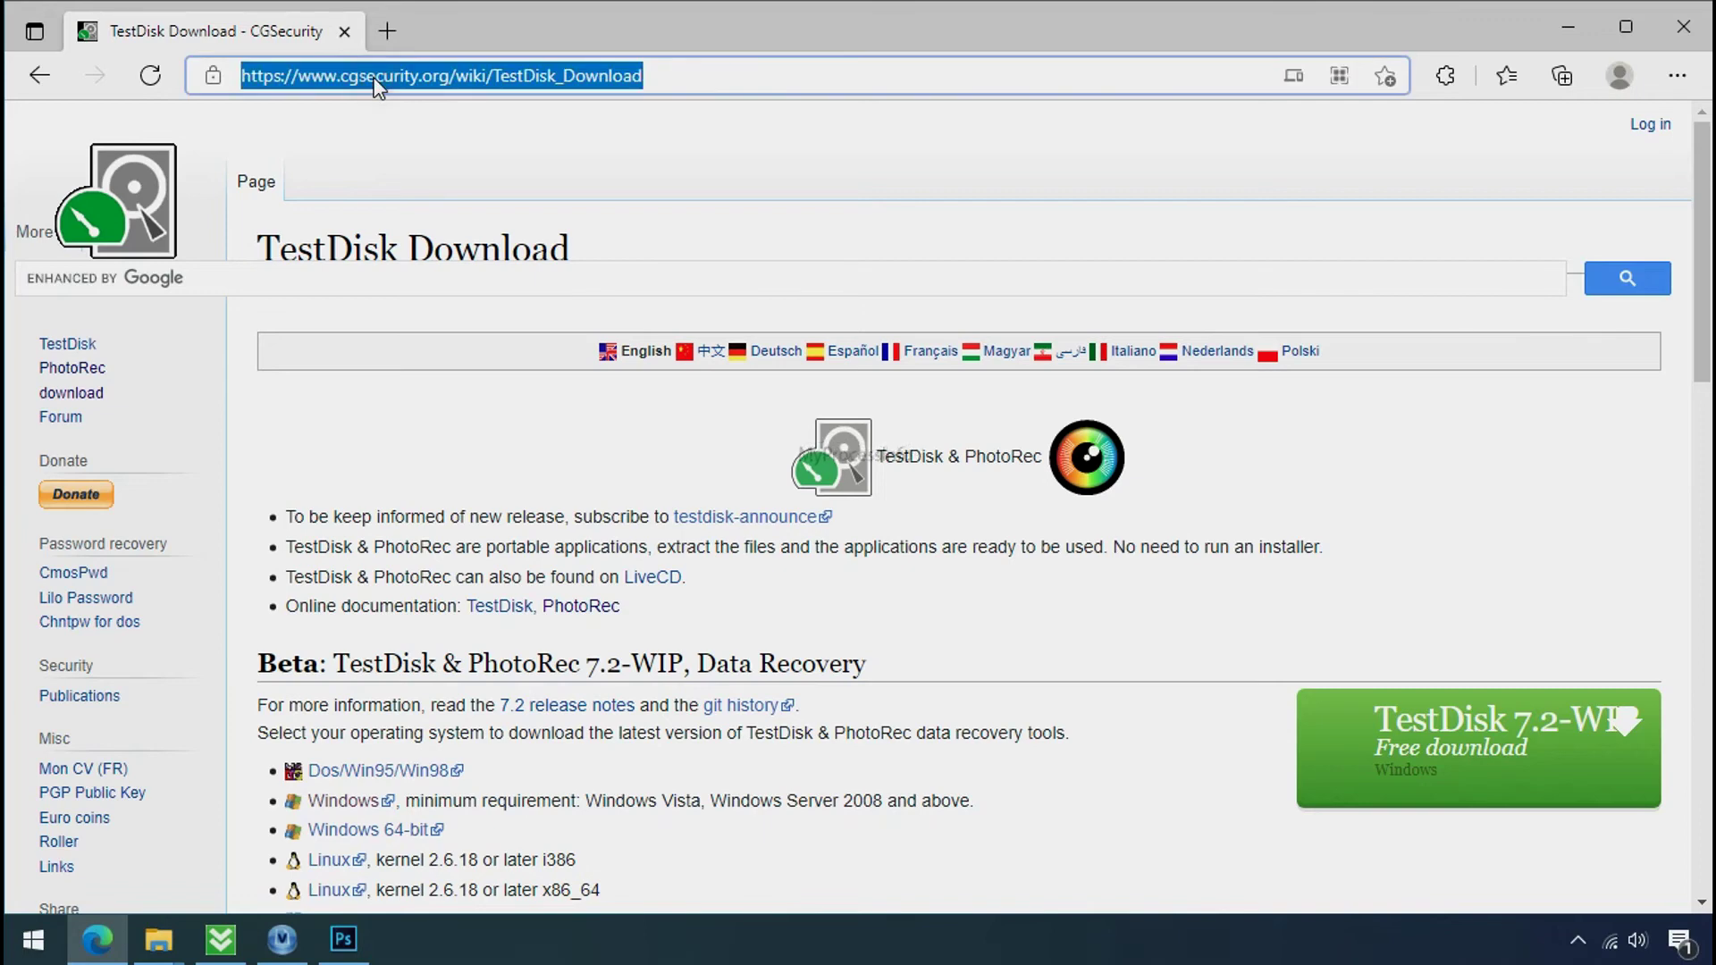
{"action": "left_click", "coordinate": [436, 166]}
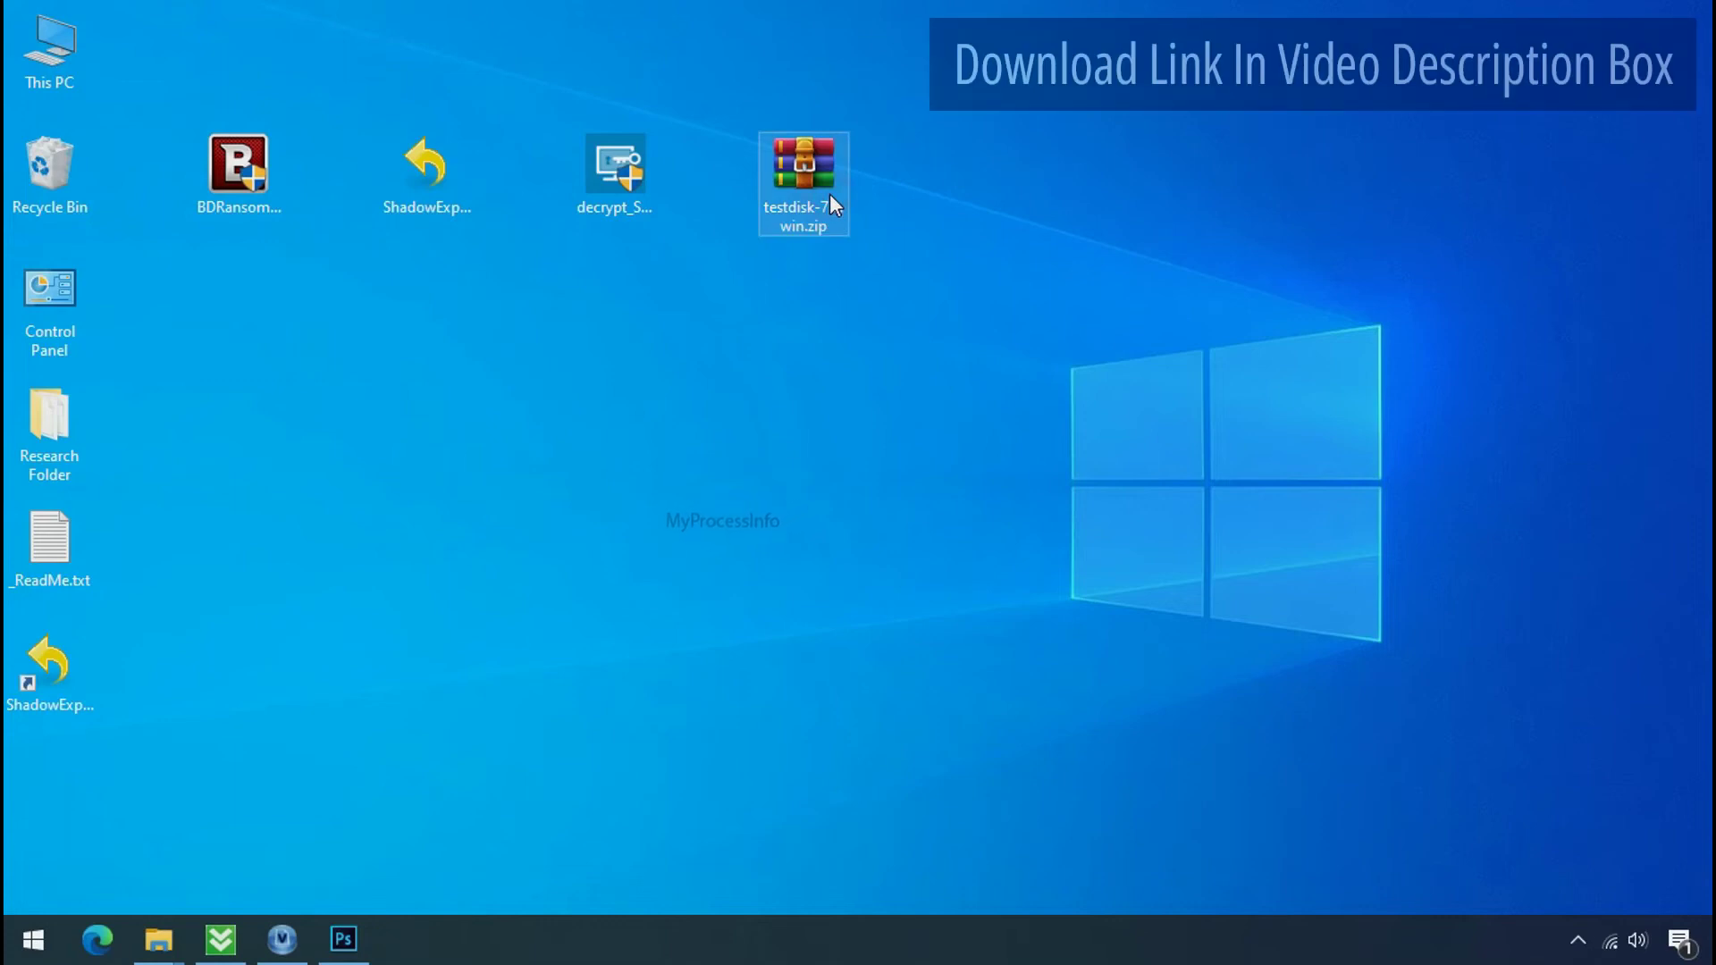
{"action": "right_click", "coordinate": [830, 196]}
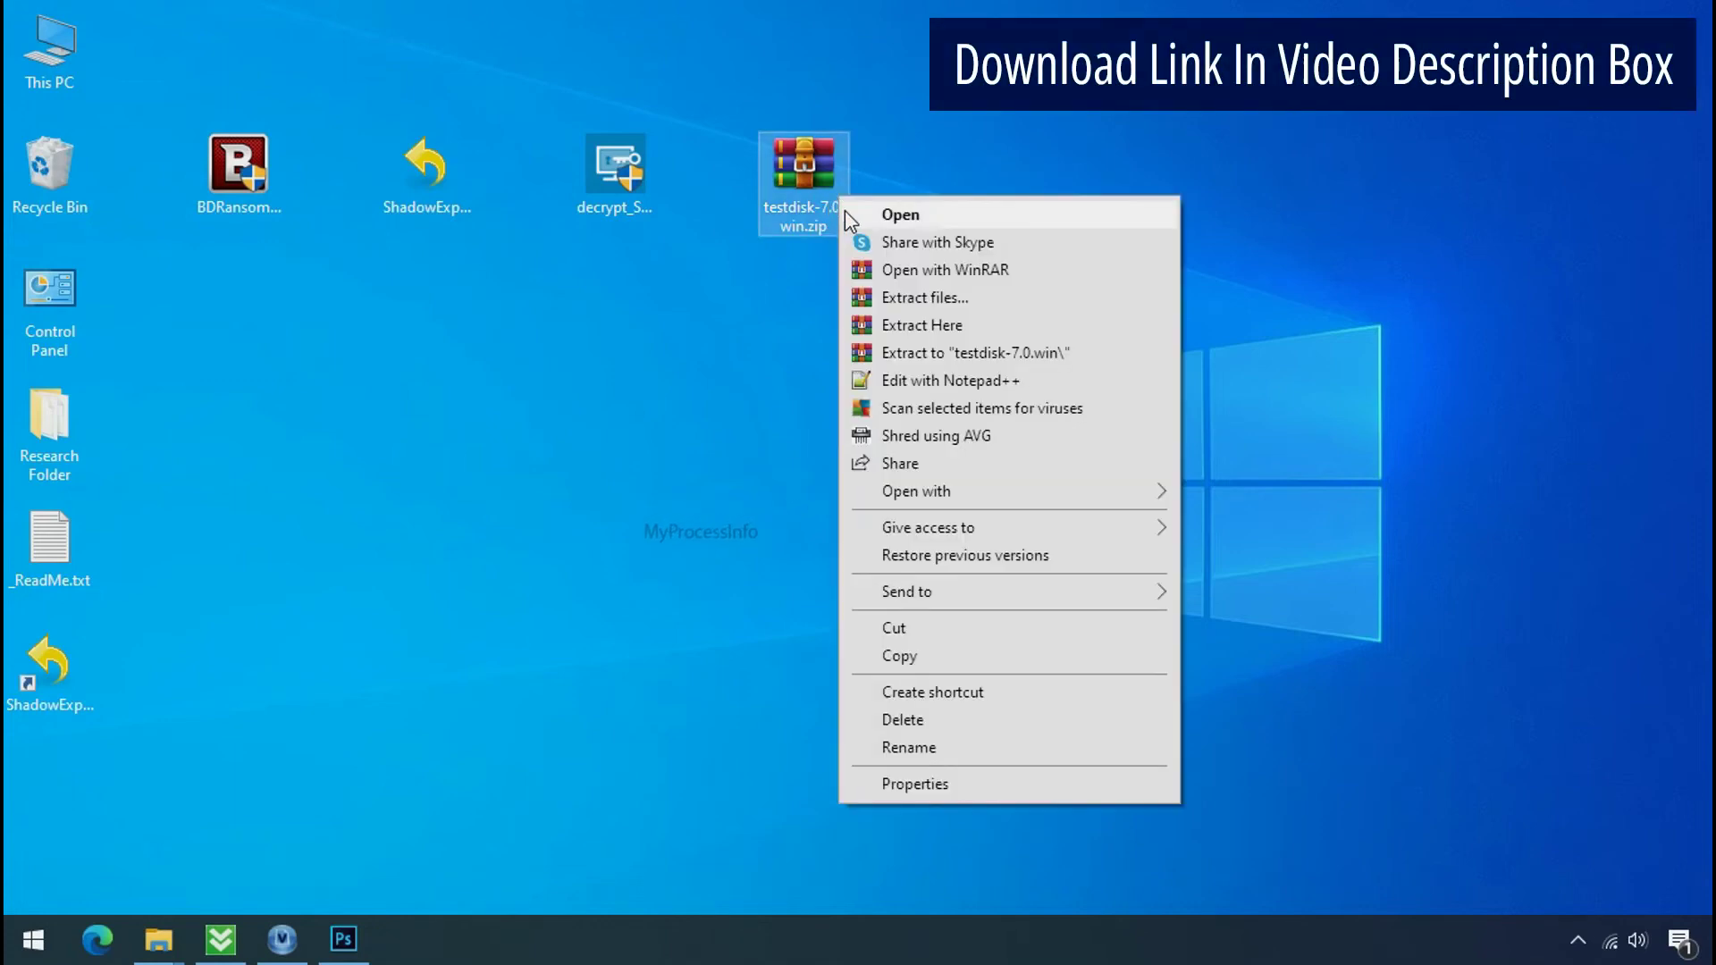
{"action": "left_click", "coordinate": [946, 354]}
{"action": "left_click", "coordinate": [993, 193]}
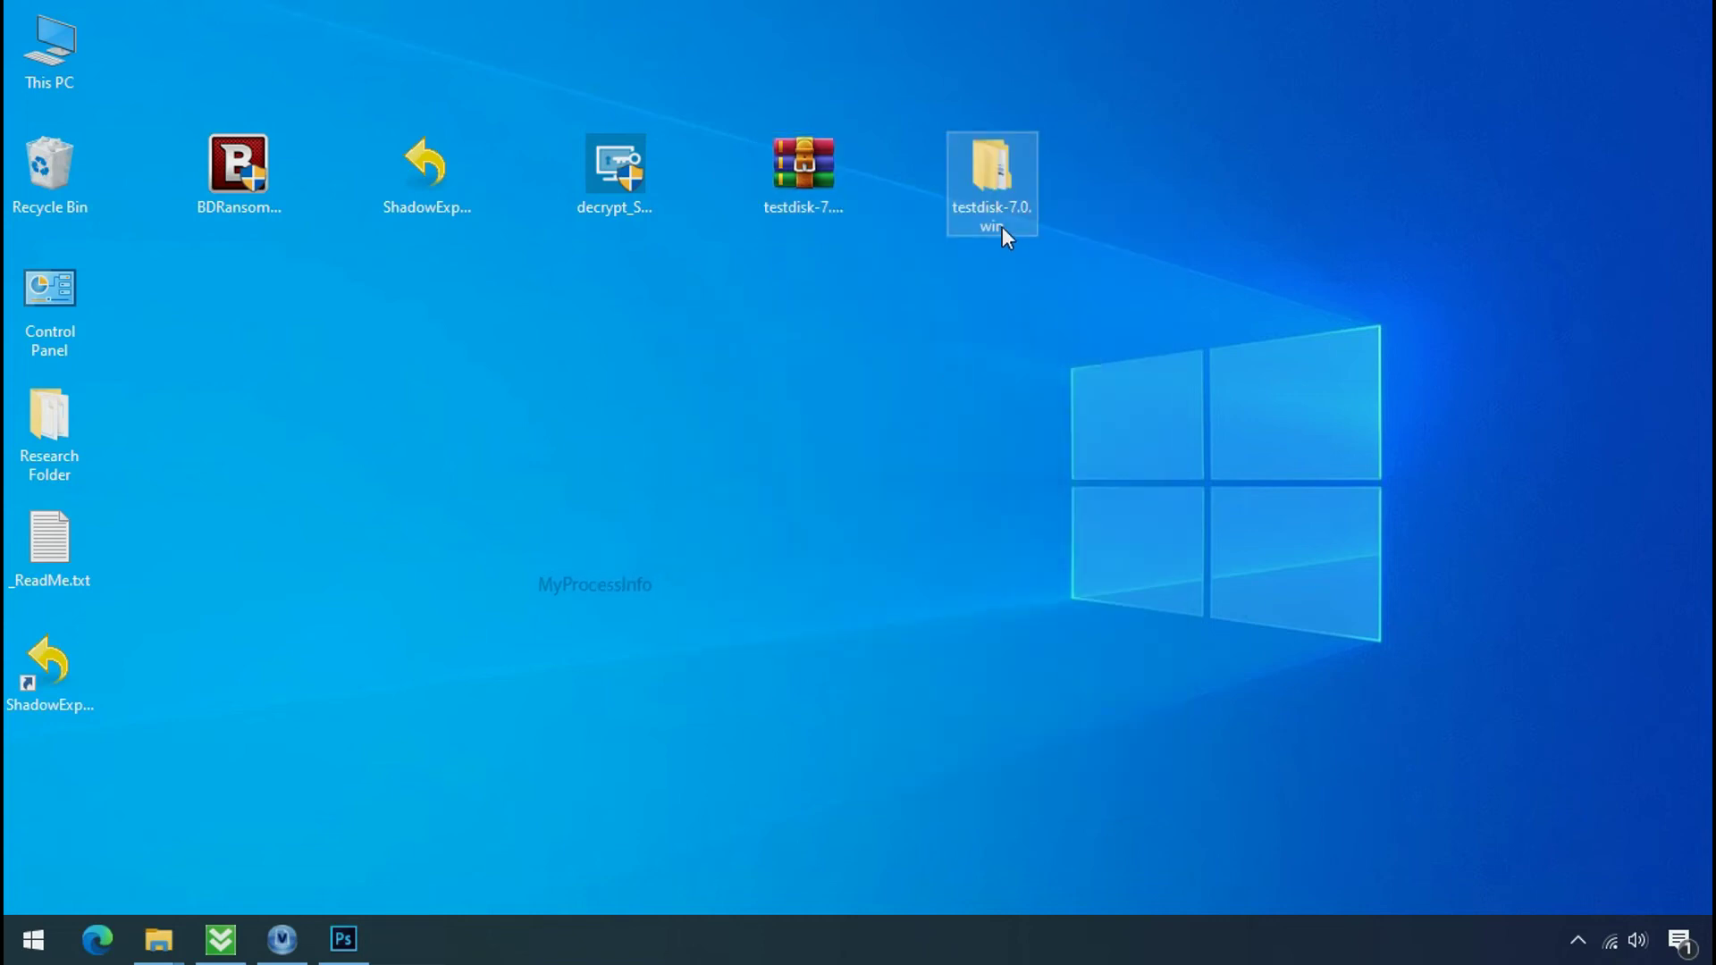
Launch qphotorec_win.exe from the testdisk folder and pick Drive C: (153 GB) as source
{"action": "key", "text": "Return"}
{"action": "scroll", "coordinate": [479, 592], "scroll_direction": "down", "scroll_amount": 4}
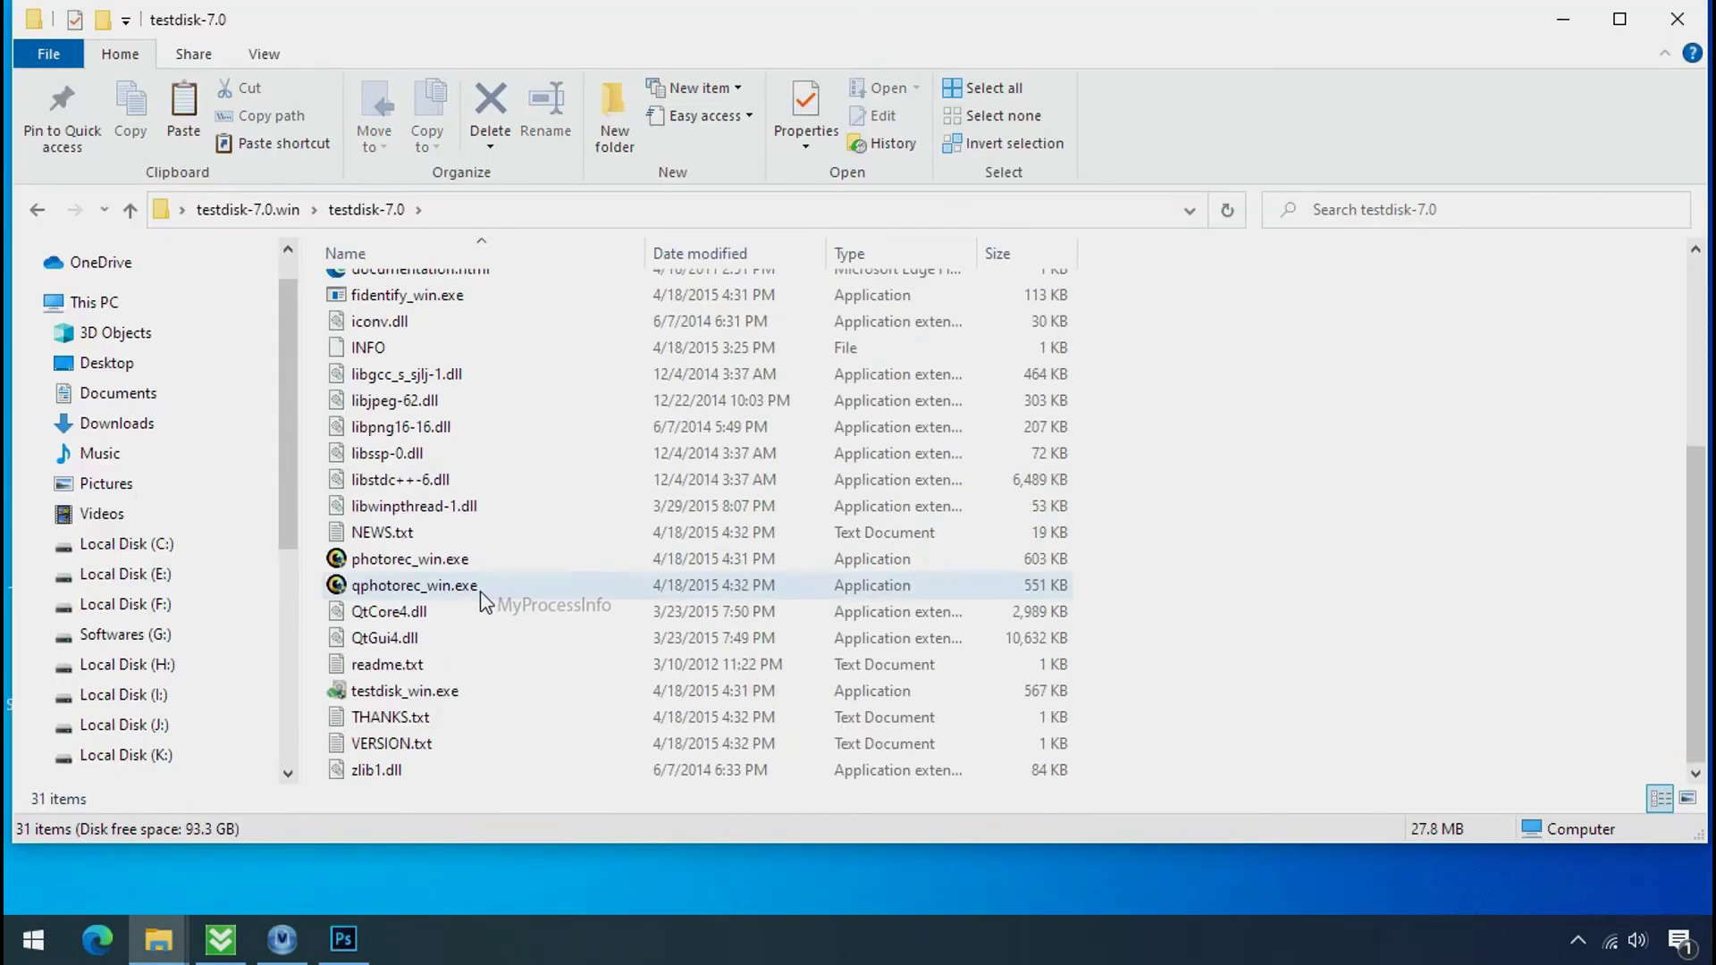
{"action": "left_click", "coordinate": [480, 592]}
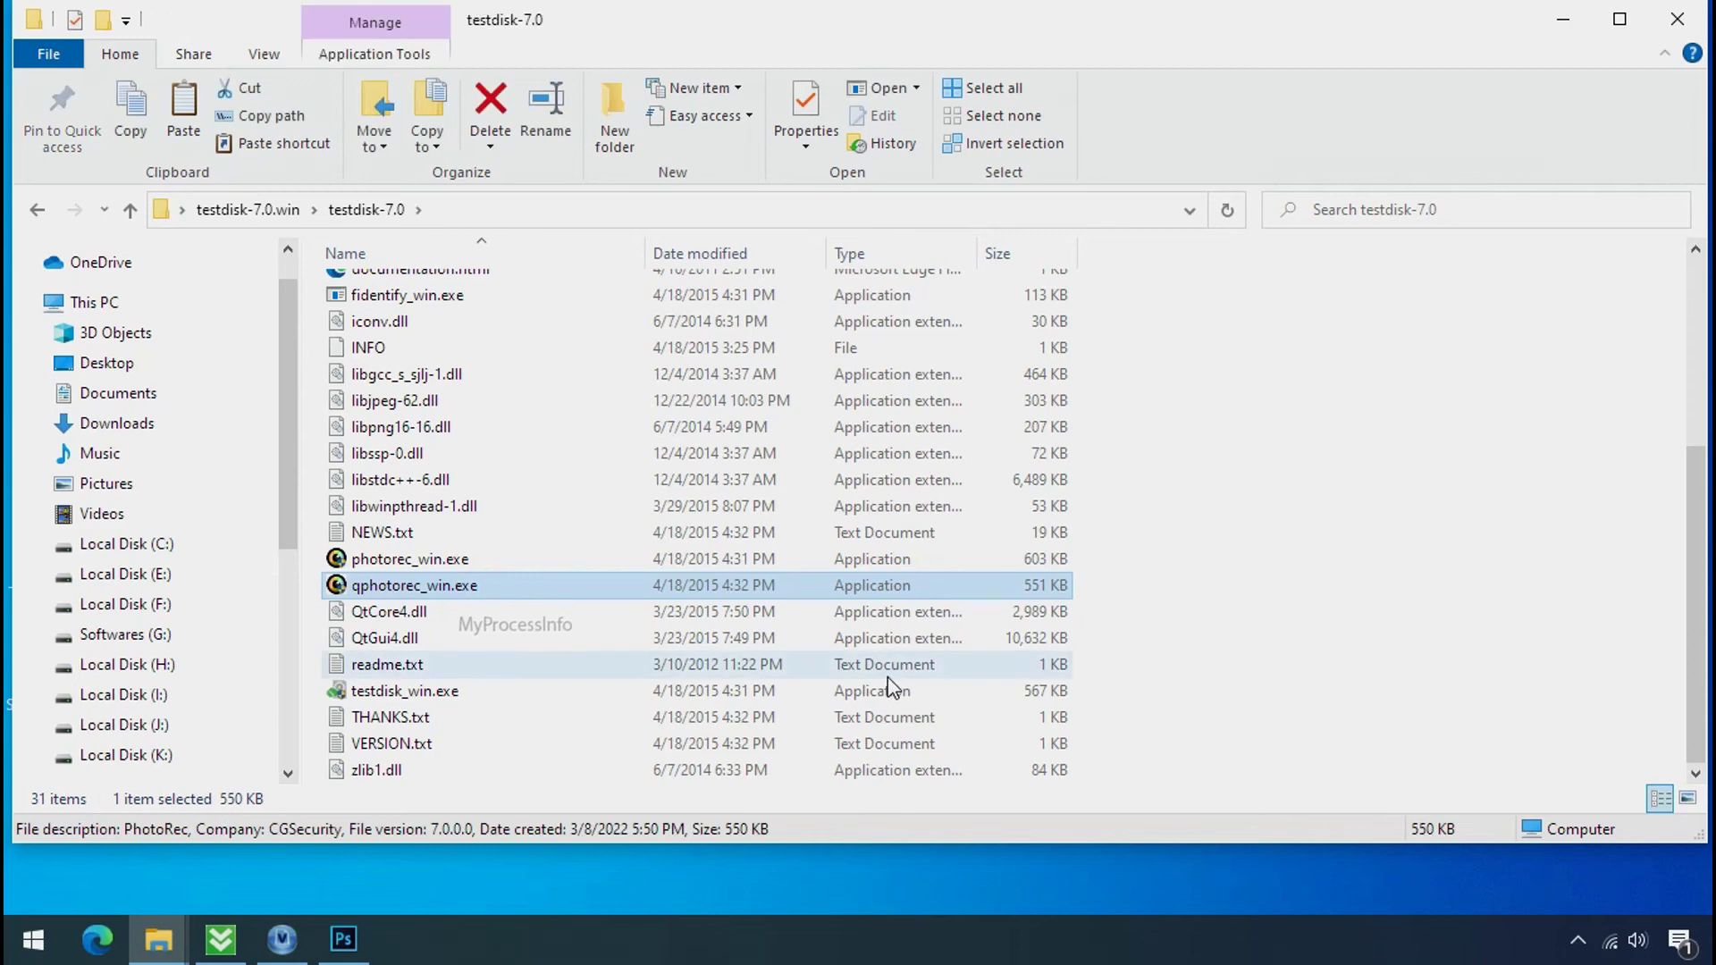
{"action": "left_click", "coordinate": [409, 584]}
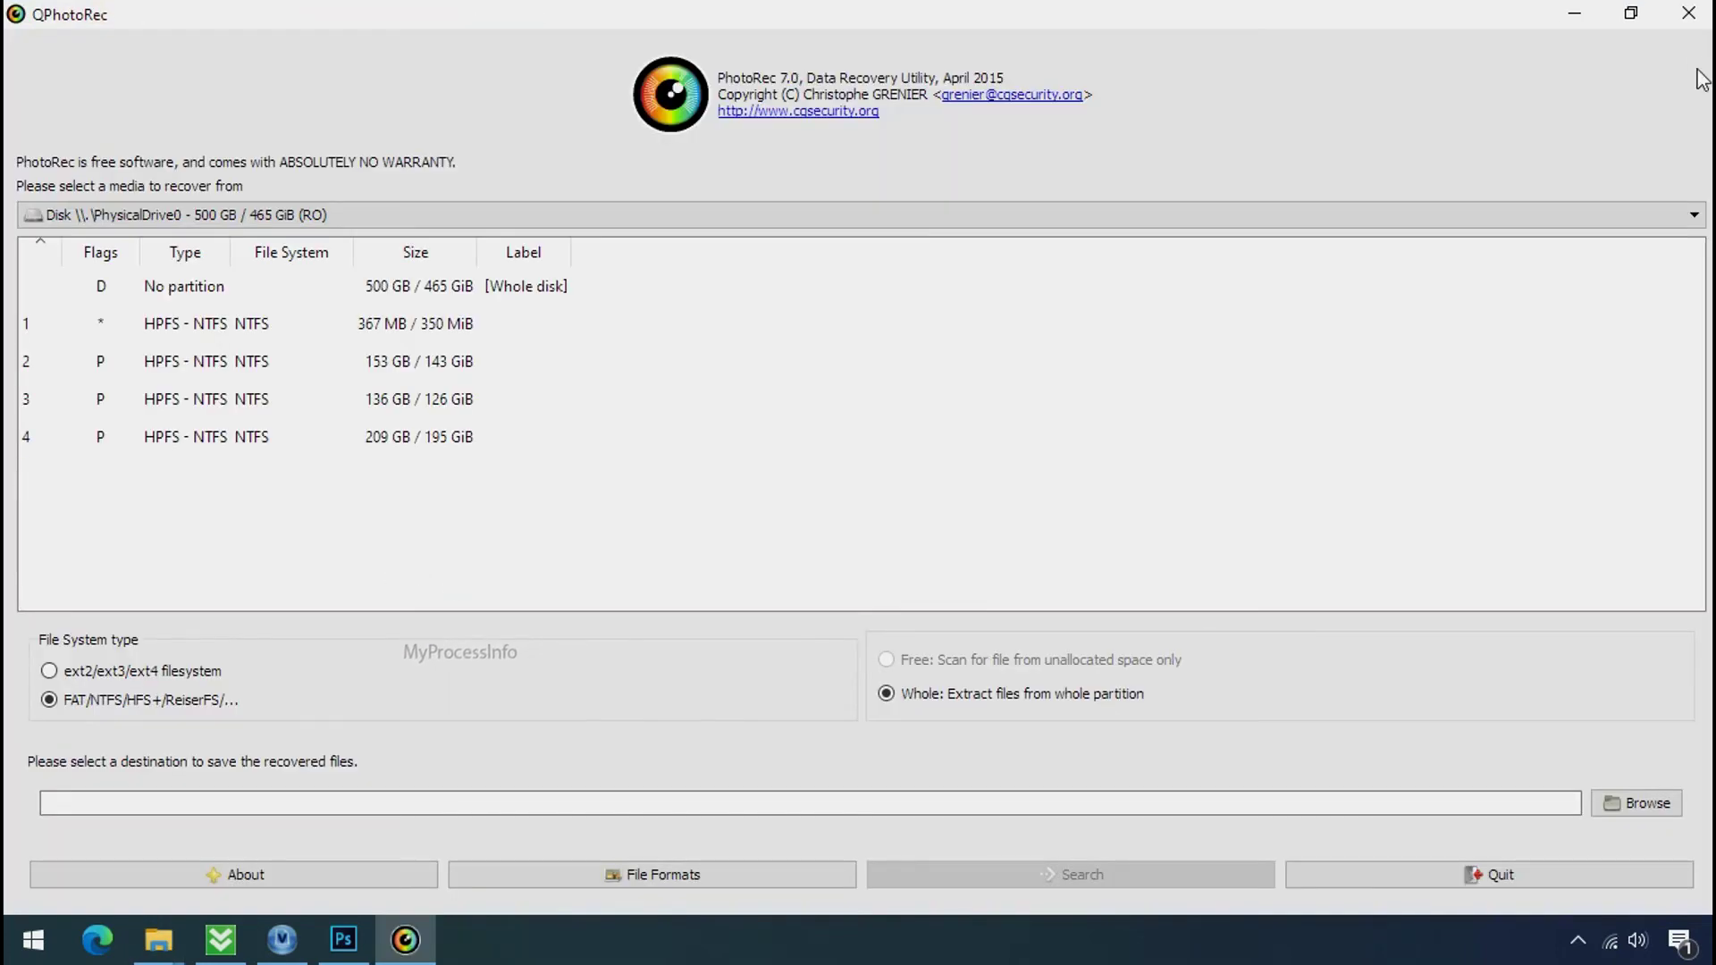
{"action": "left_click", "coordinate": [344, 217]}
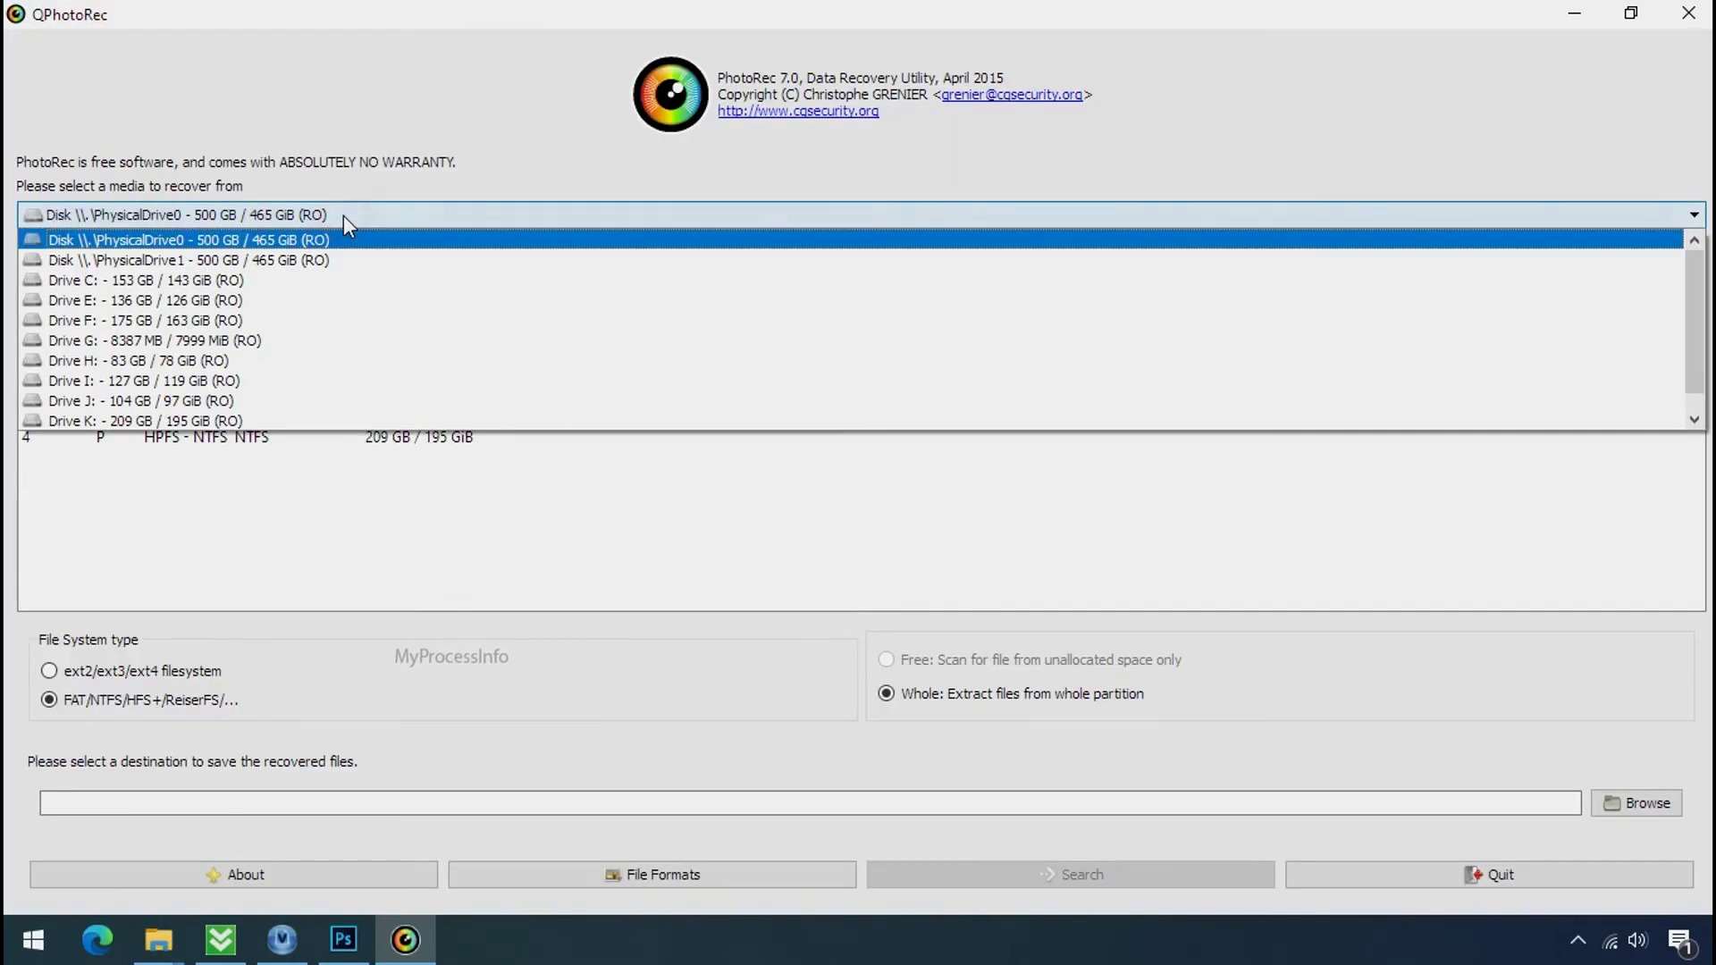
{"action": "left_click", "coordinate": [364, 280]}
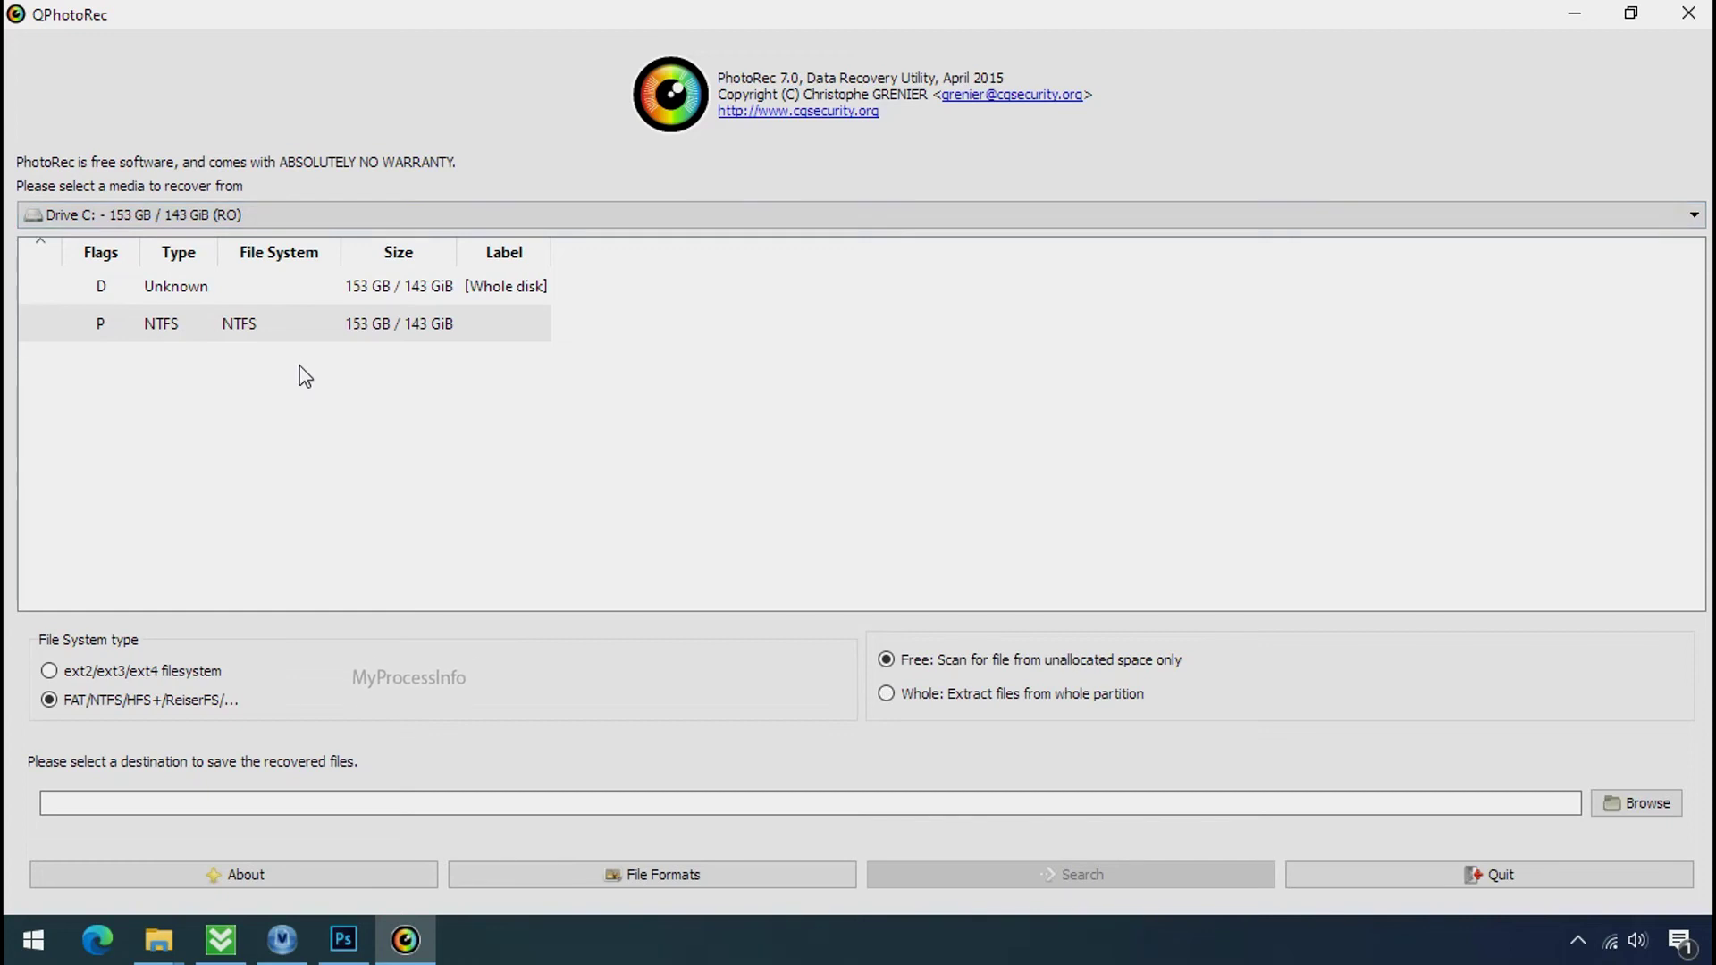
Reset QPhotoRec's file formats and tick only jpg and png before confirming
{"action": "left_click", "coordinate": [632, 872]}
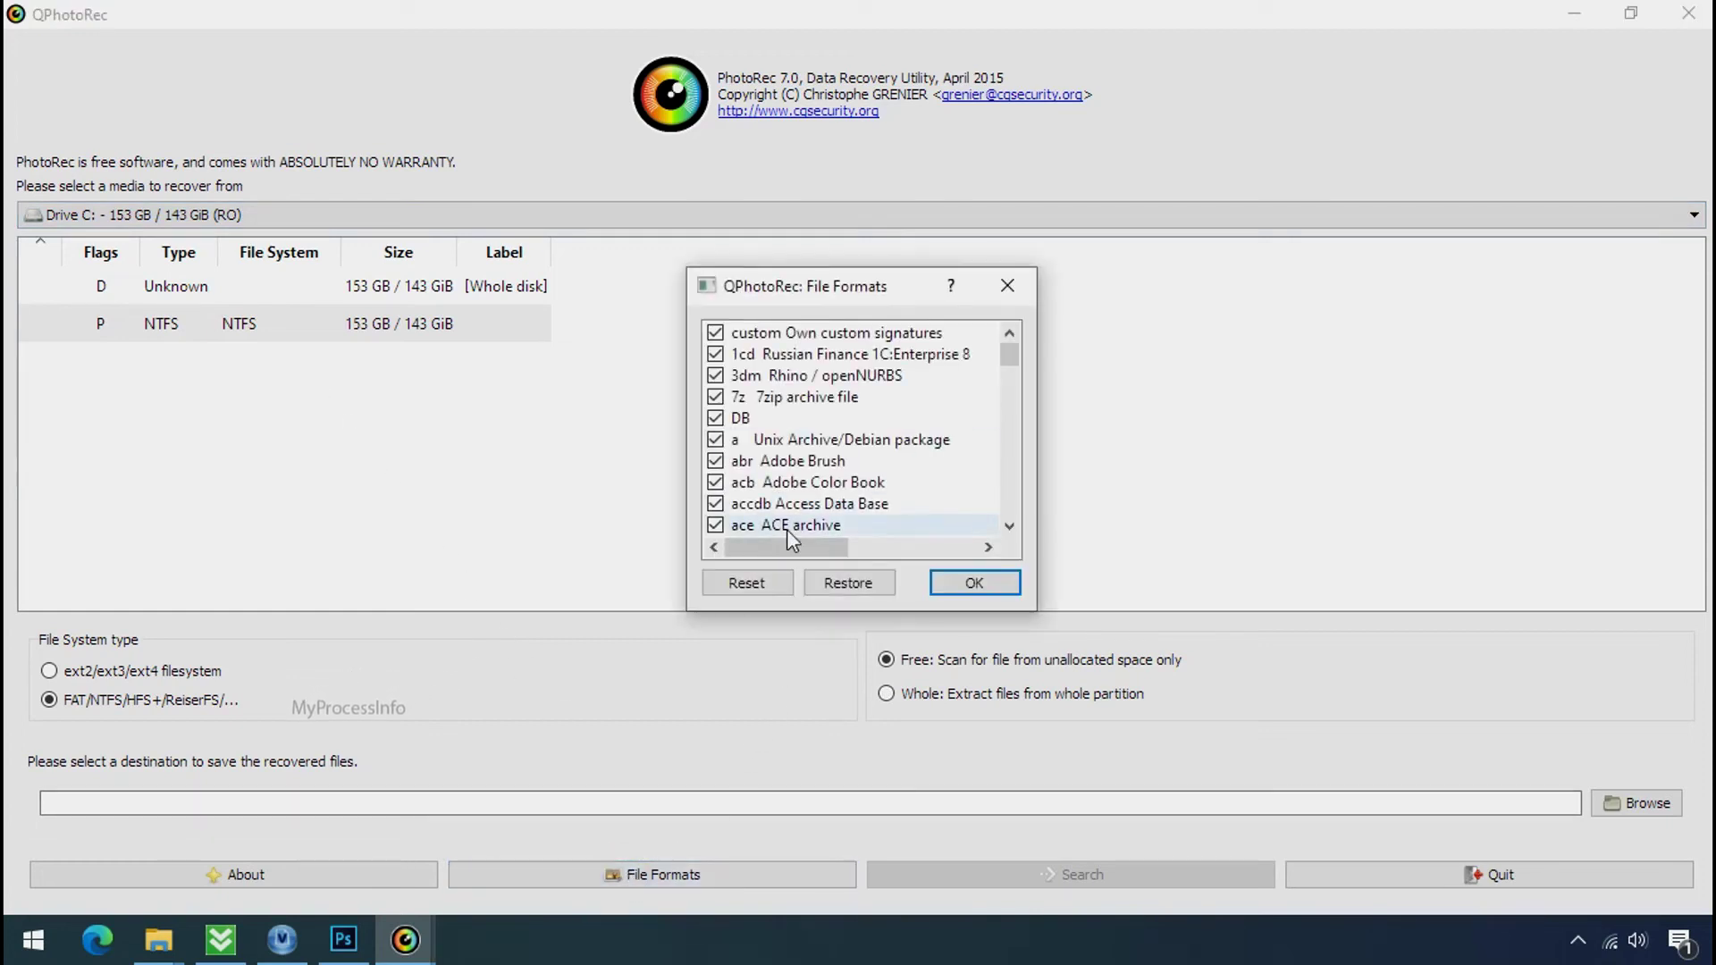
{"action": "left_click", "coordinate": [769, 583]}
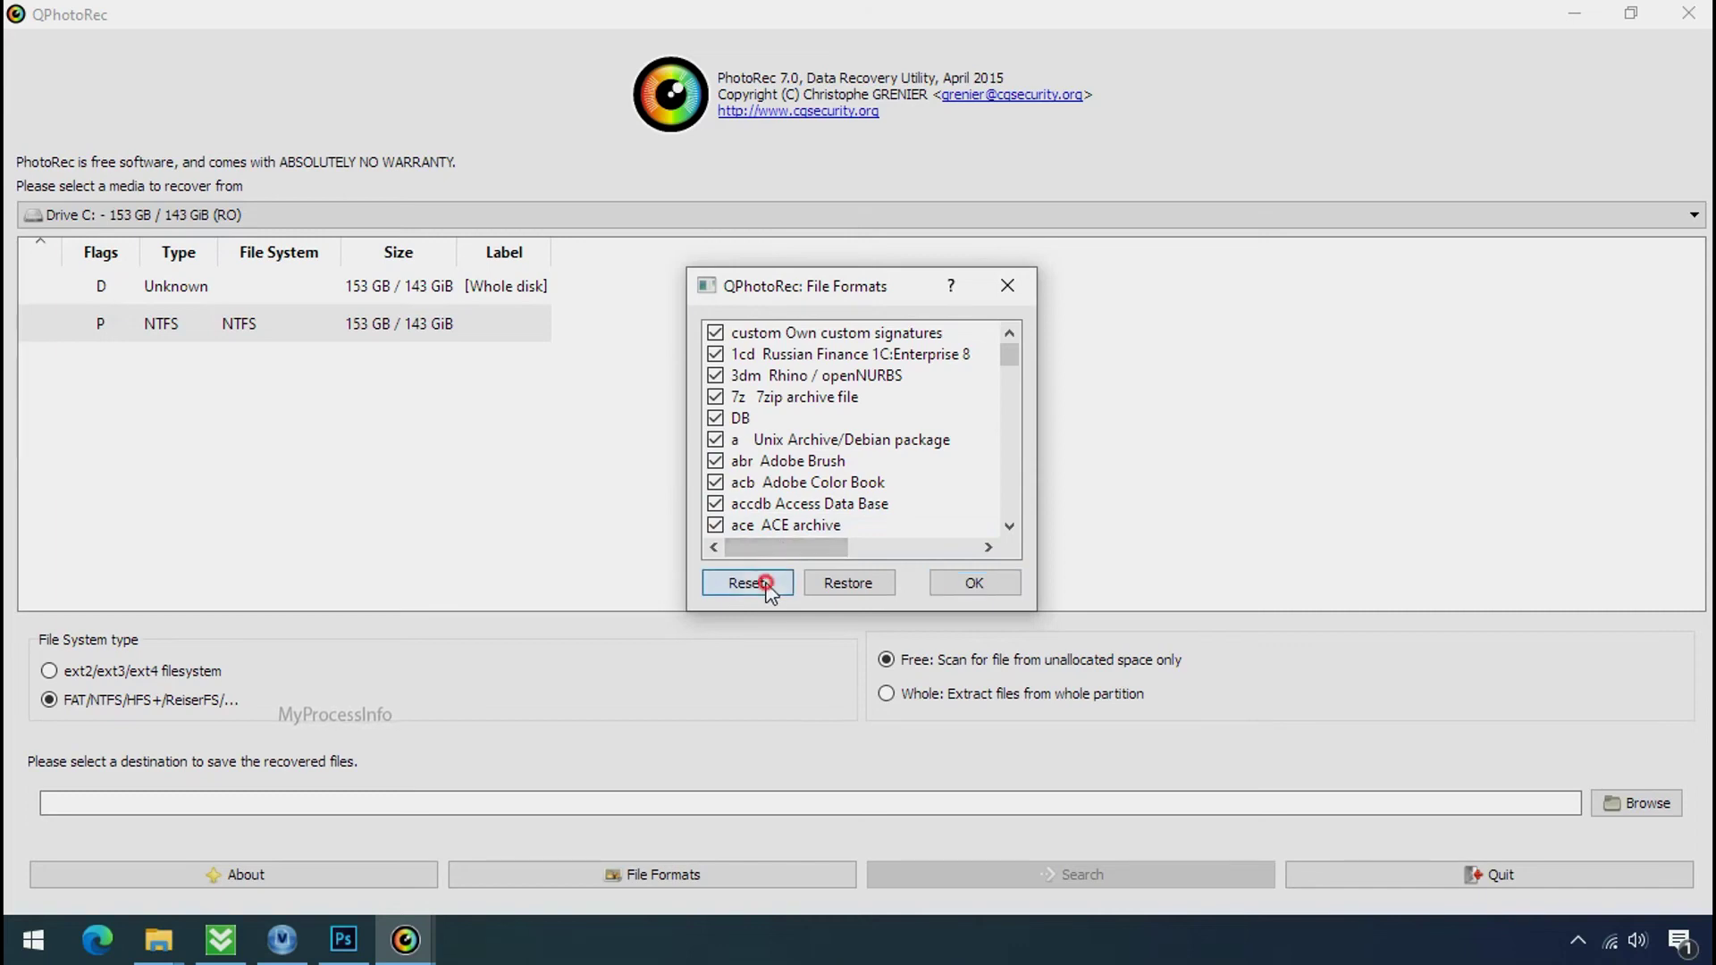
{"action": "left_click", "coordinate": [770, 480]}
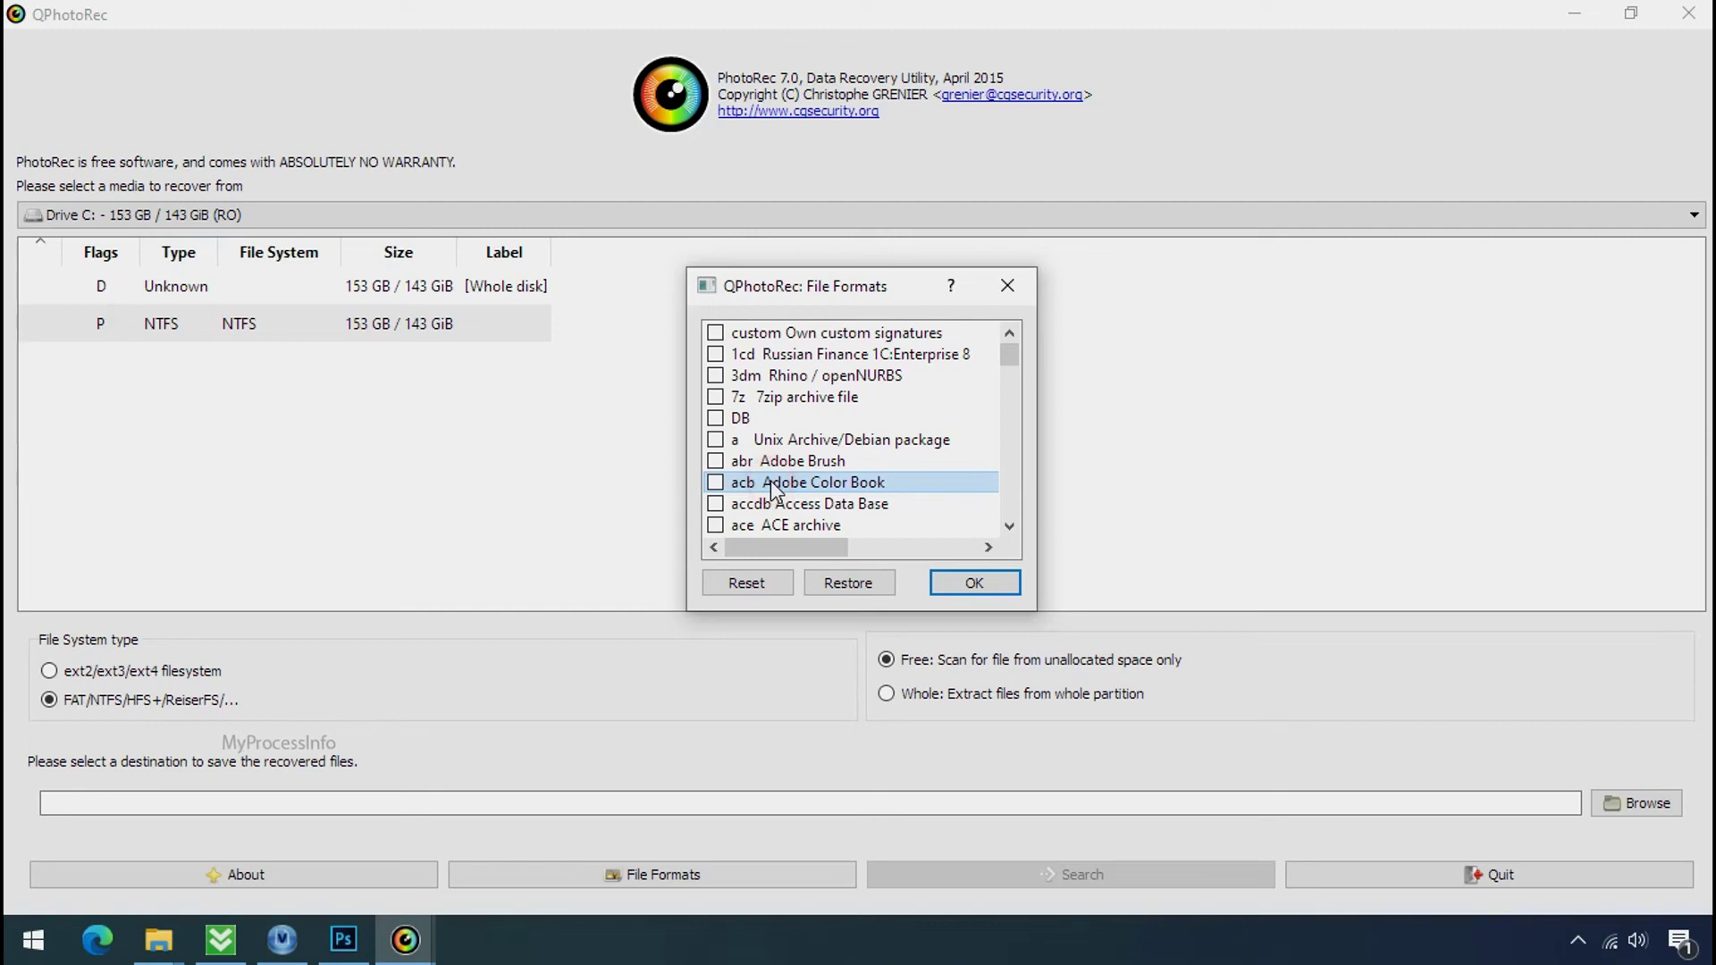
{"action": "key", "text": "j"}
{"action": "scroll", "coordinate": [770, 480], "scroll_direction": "down", "scroll_amount": 1}
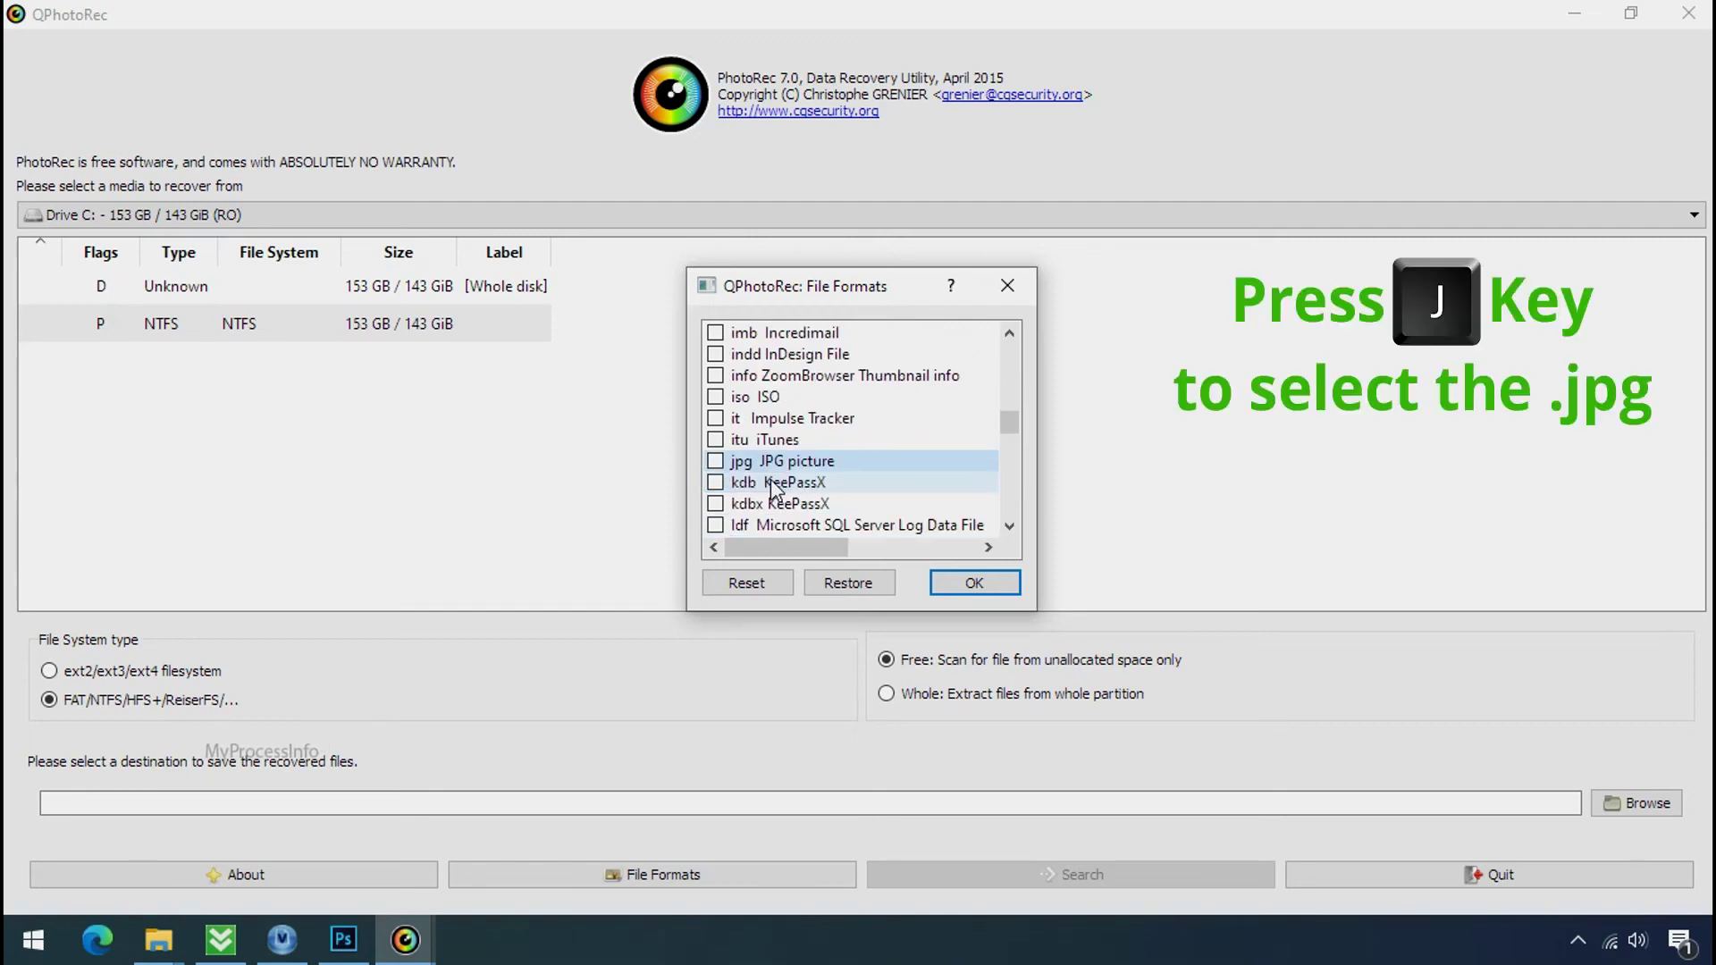
{"action": "left_click", "coordinate": [716, 462]}
{"action": "key", "text": "p"}
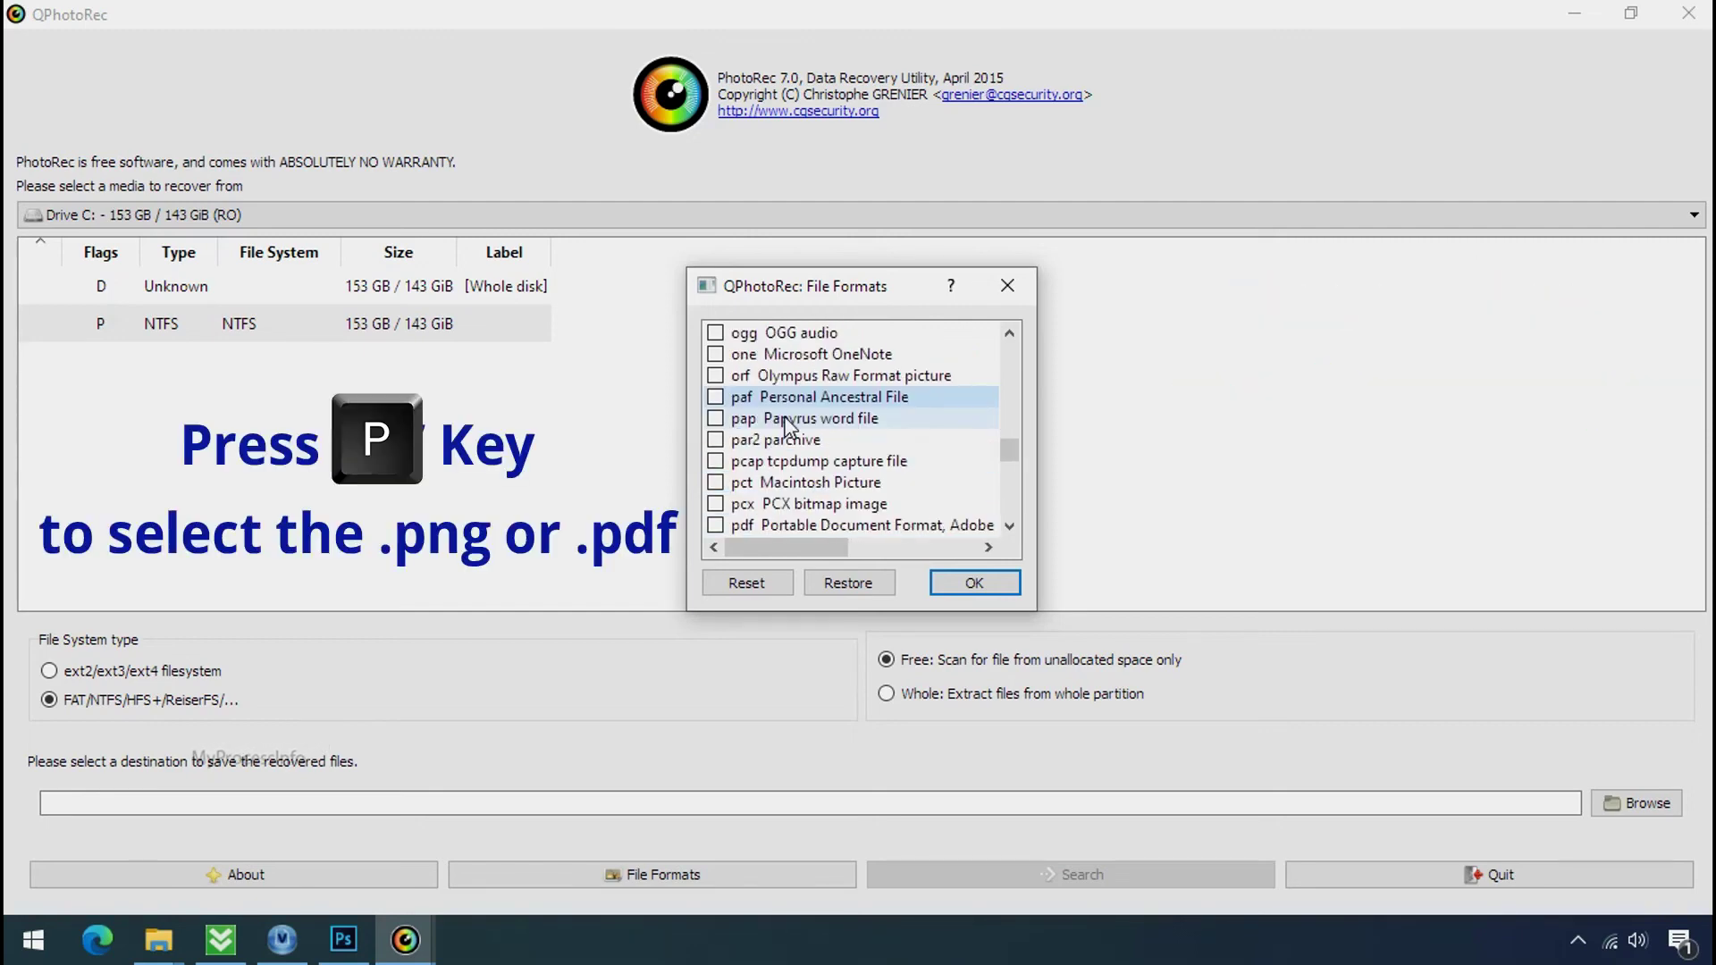
{"action": "scroll", "coordinate": [786, 428], "scroll_direction": "down", "scroll_amount": 2}
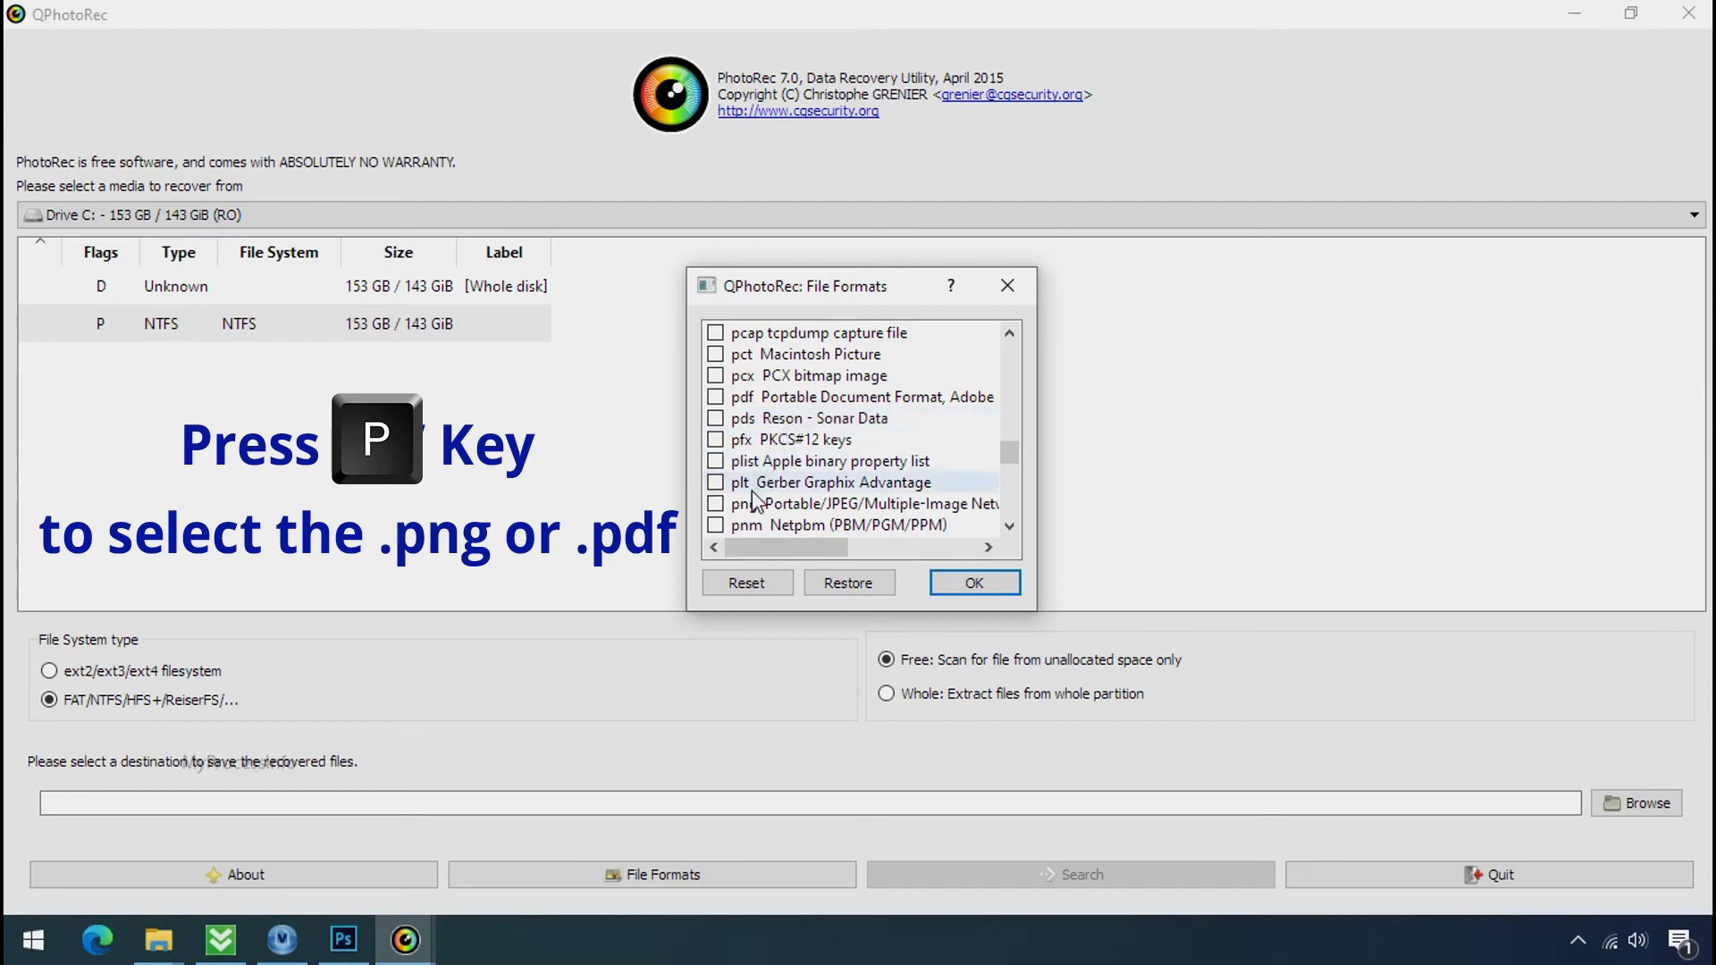
{"action": "left_click", "coordinate": [716, 504]}
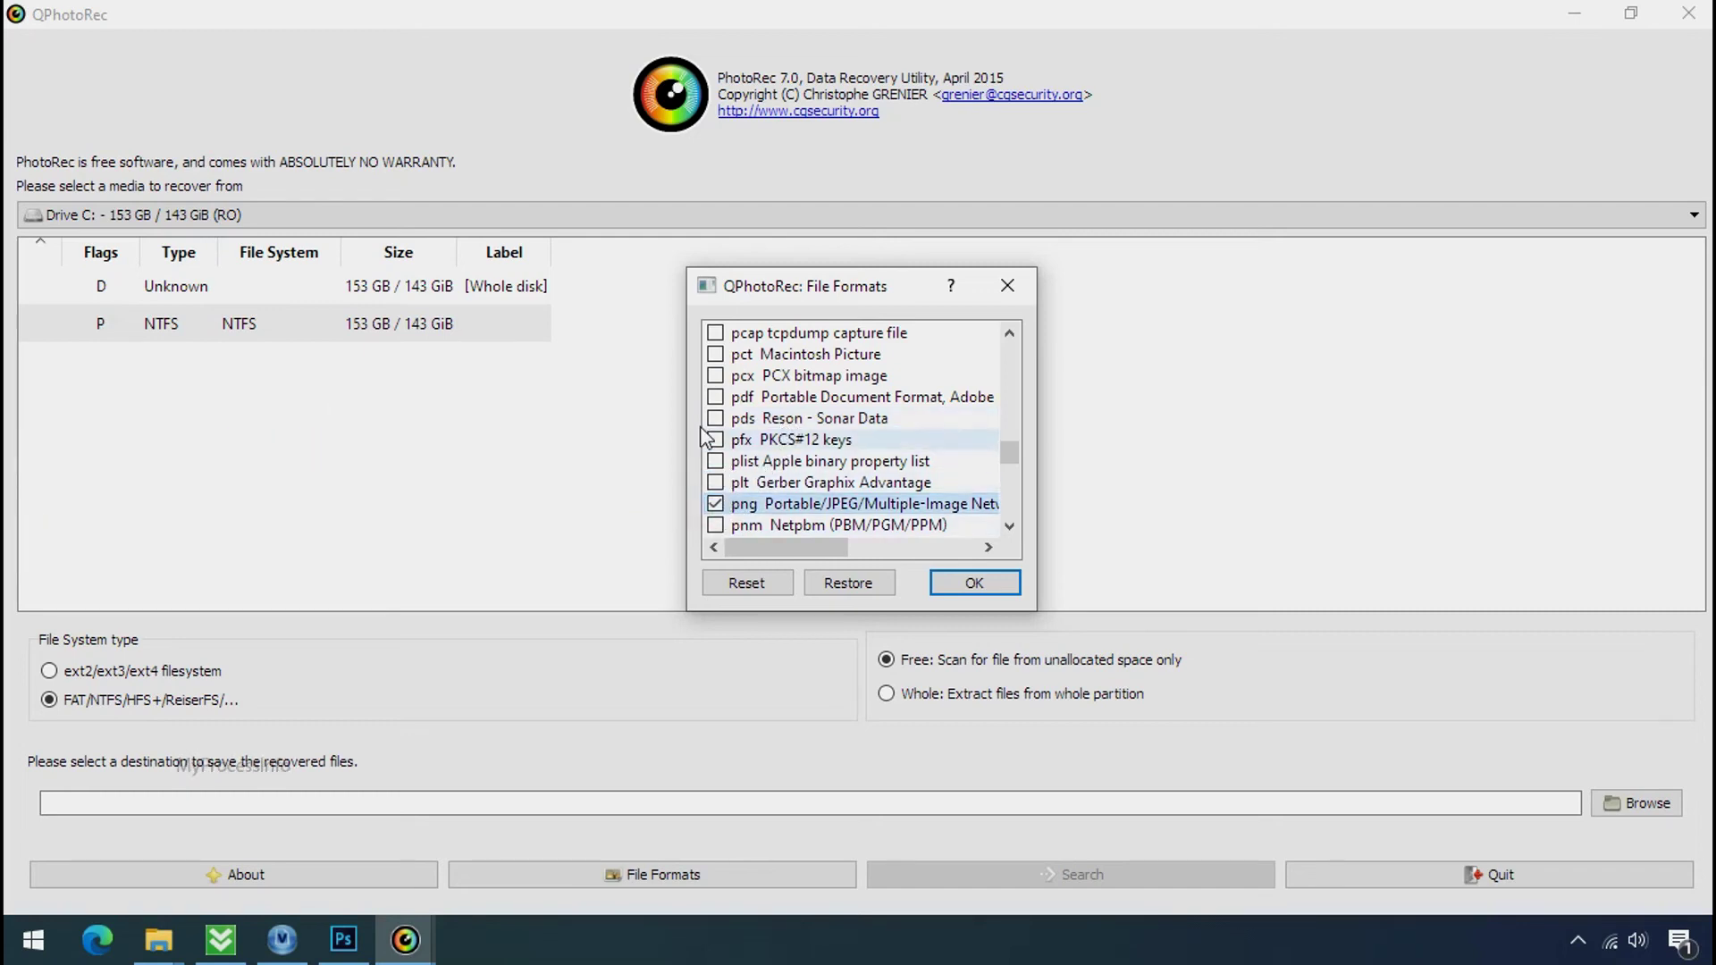
{"action": "left_click", "coordinate": [971, 587]}
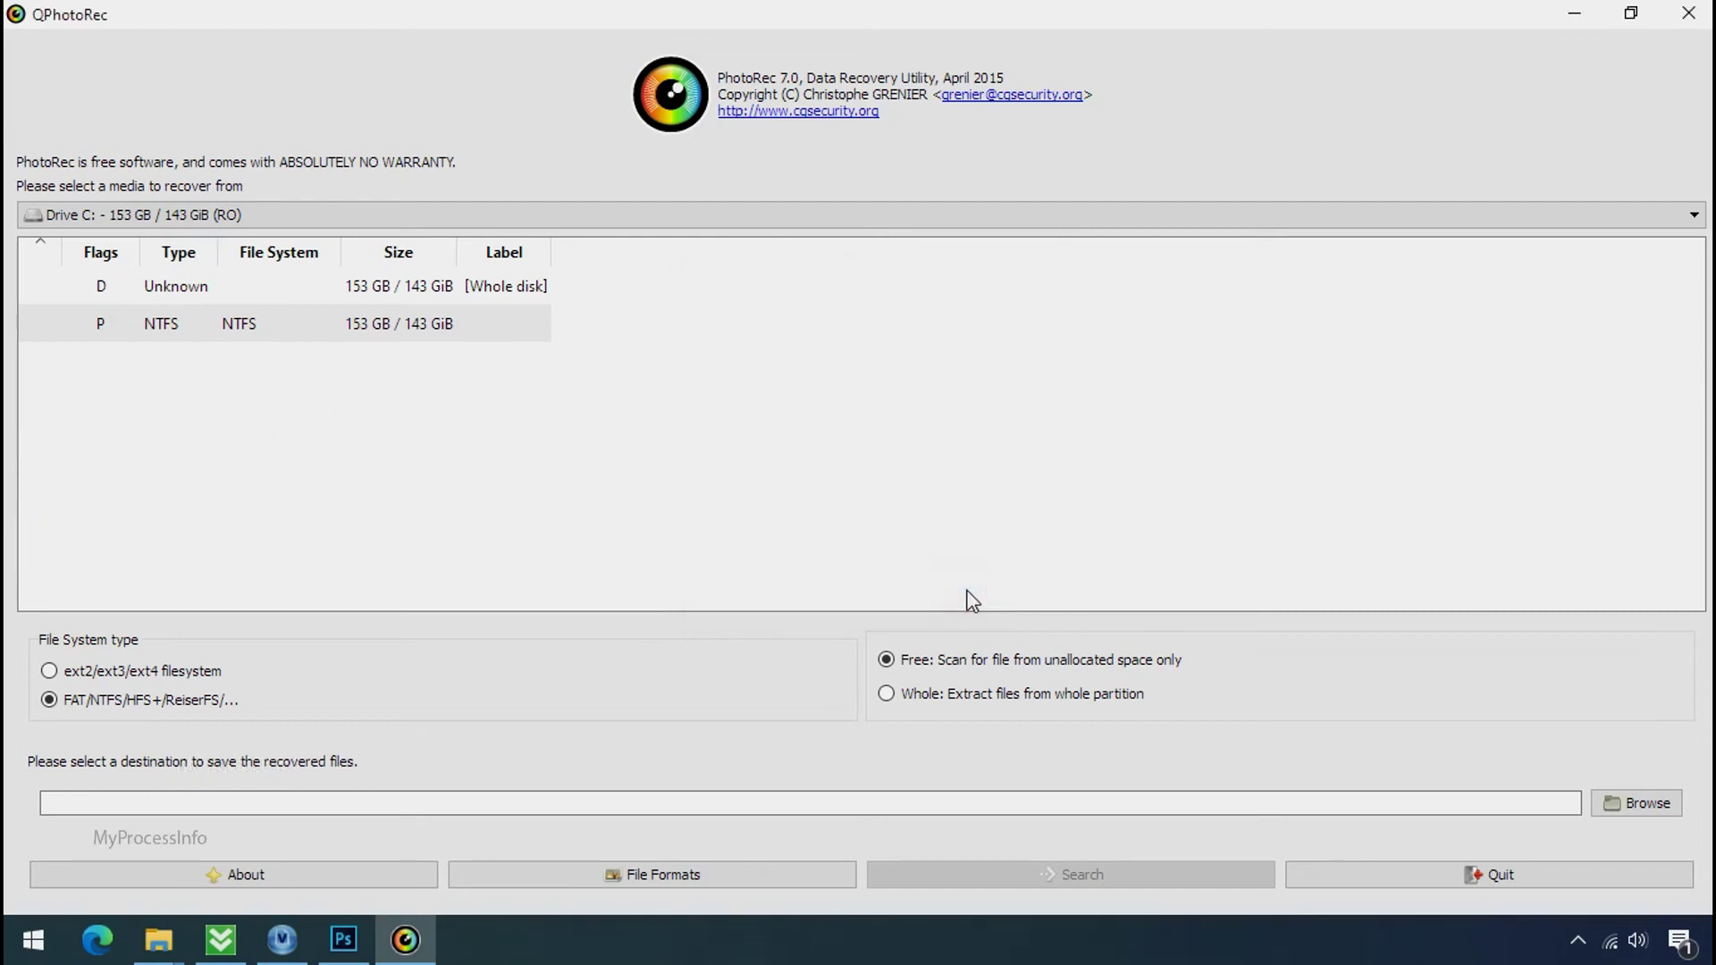
Create a new folder named Recovery on Softwares (G:) and select it as QPhotoRec's destination
{"action": "left_click", "coordinate": [1668, 804]}
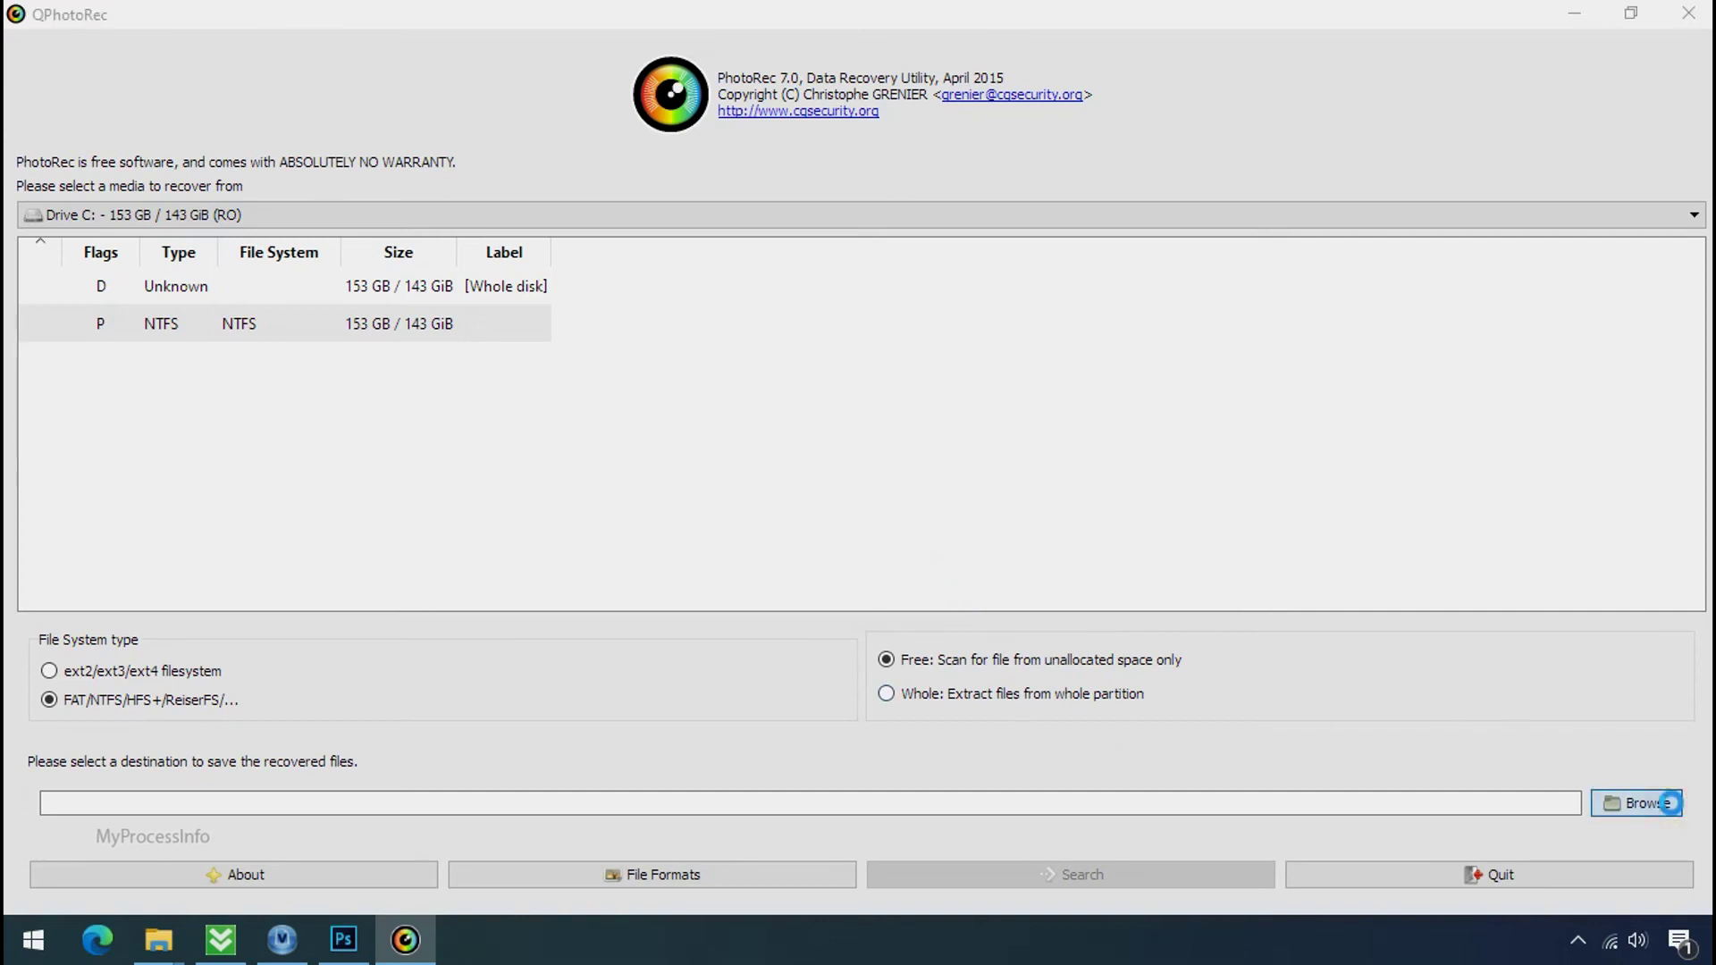
{"action": "right_click", "coordinate": [306, 318]}
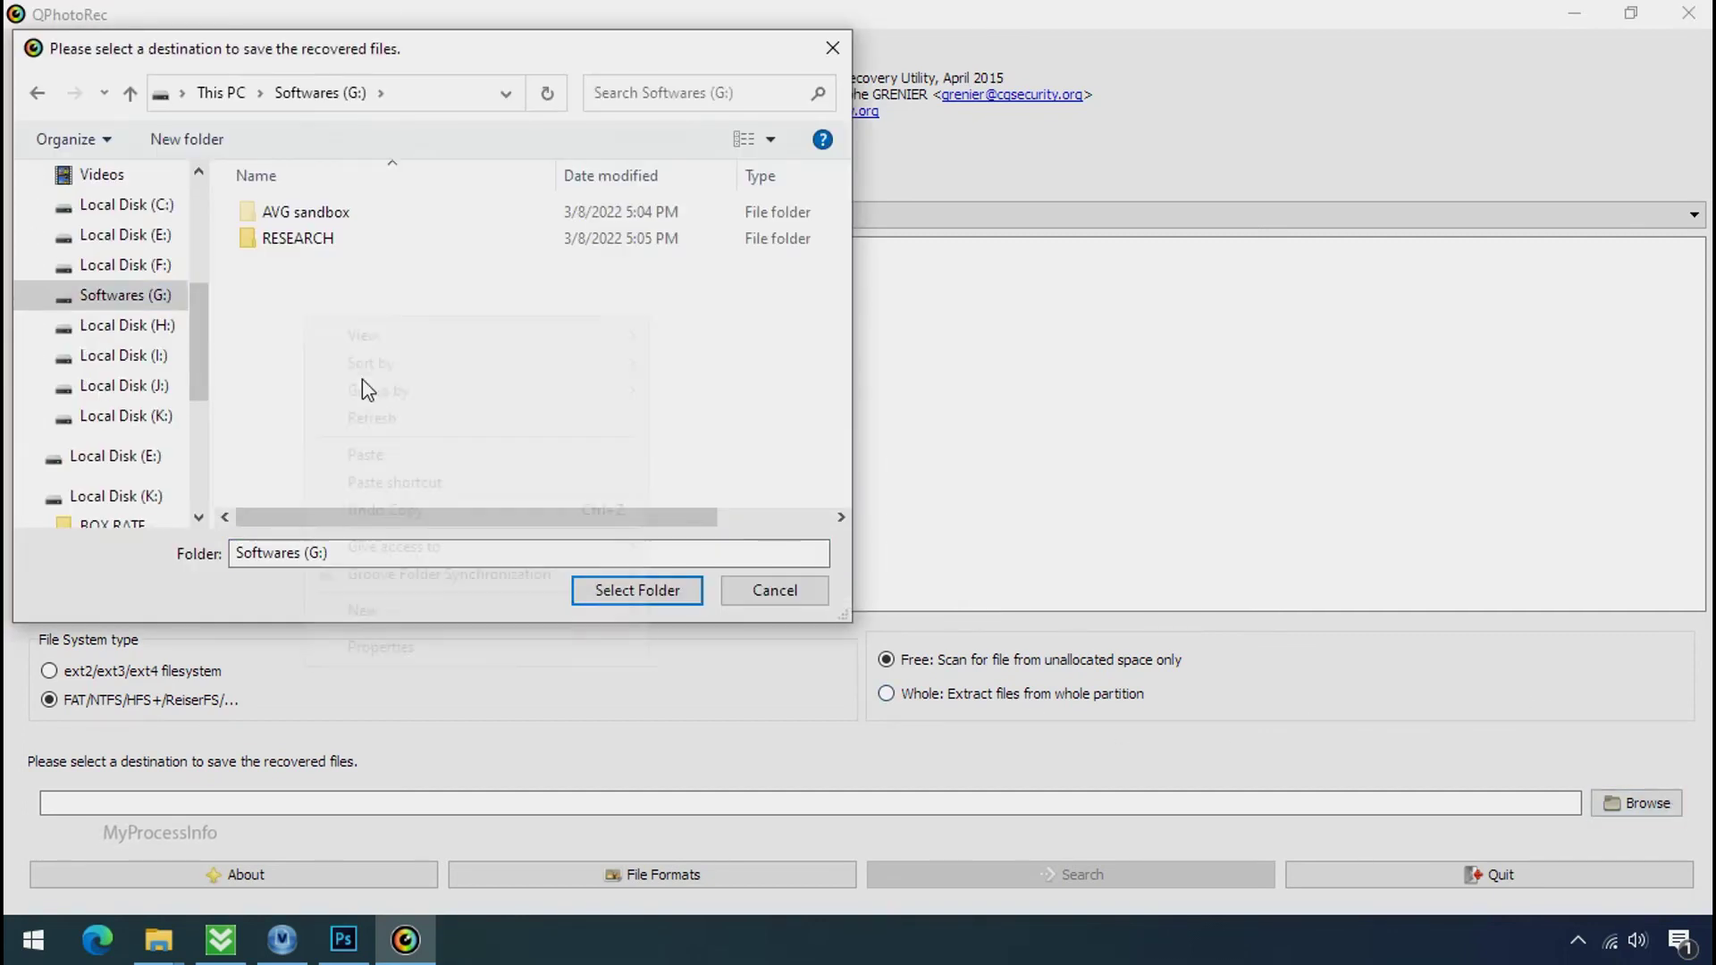
{"action": "mouse_move", "coordinate": [374, 402]}
{"action": "mouse_move", "coordinate": [501, 610]}
{"action": "left_click", "coordinate": [701, 611]}
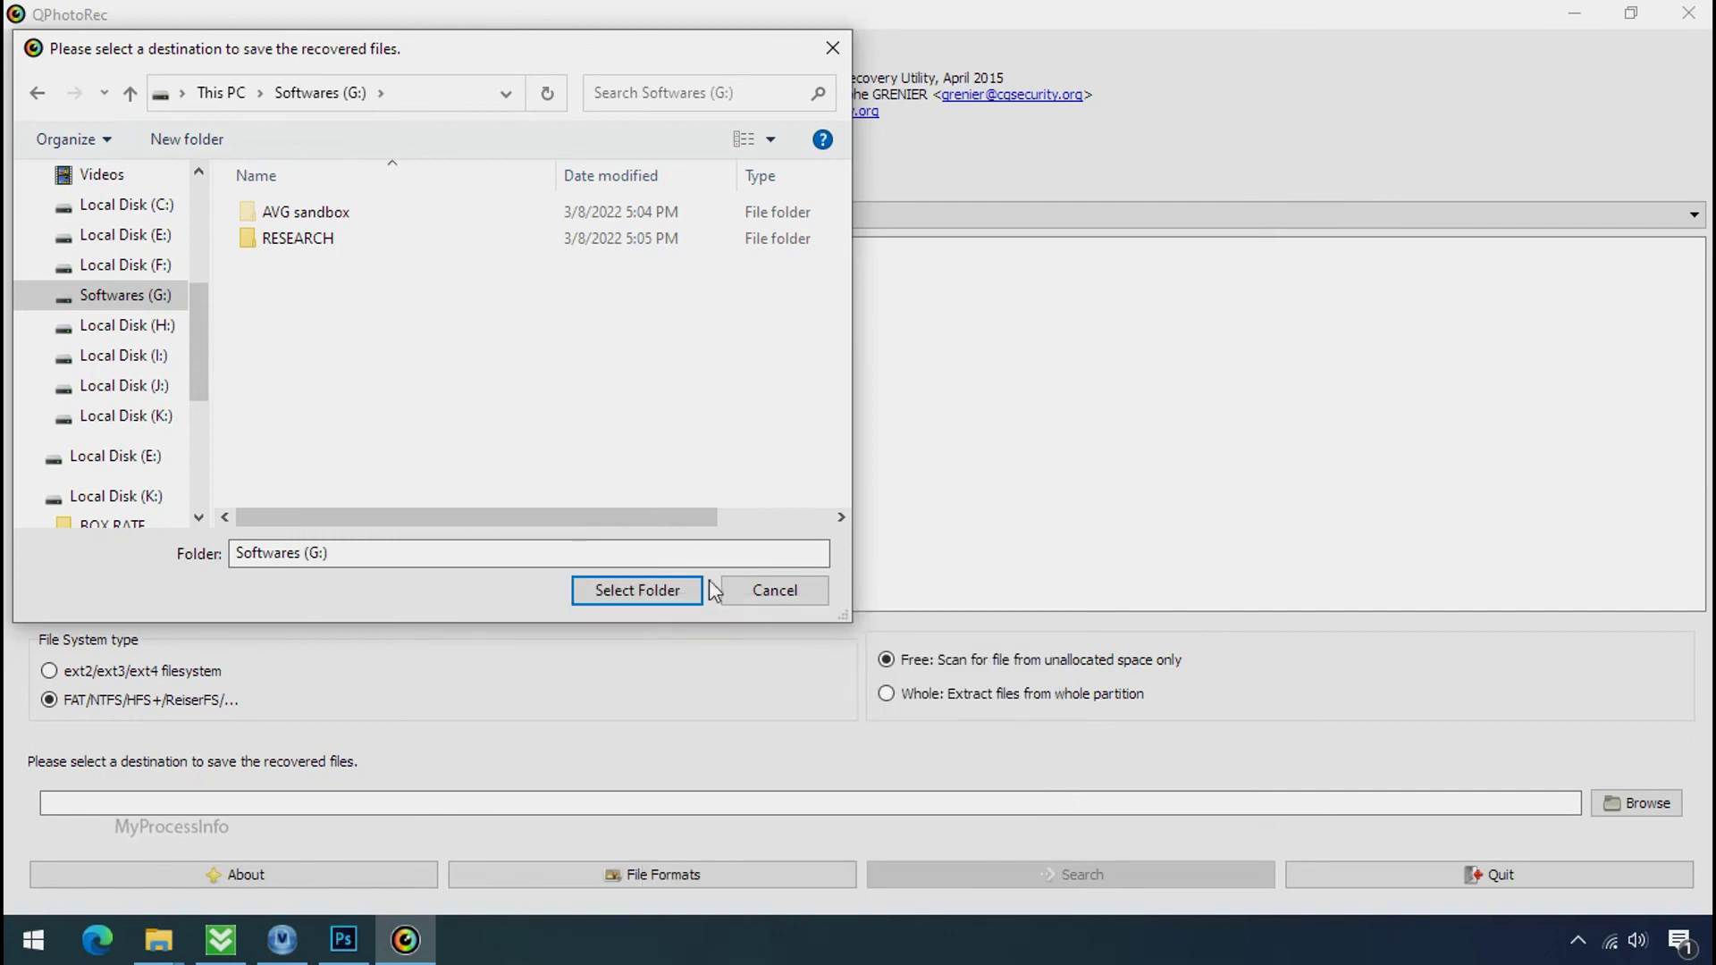
{"action": "type", "text": "Recovery"}
{"action": "key", "text": "Return"}
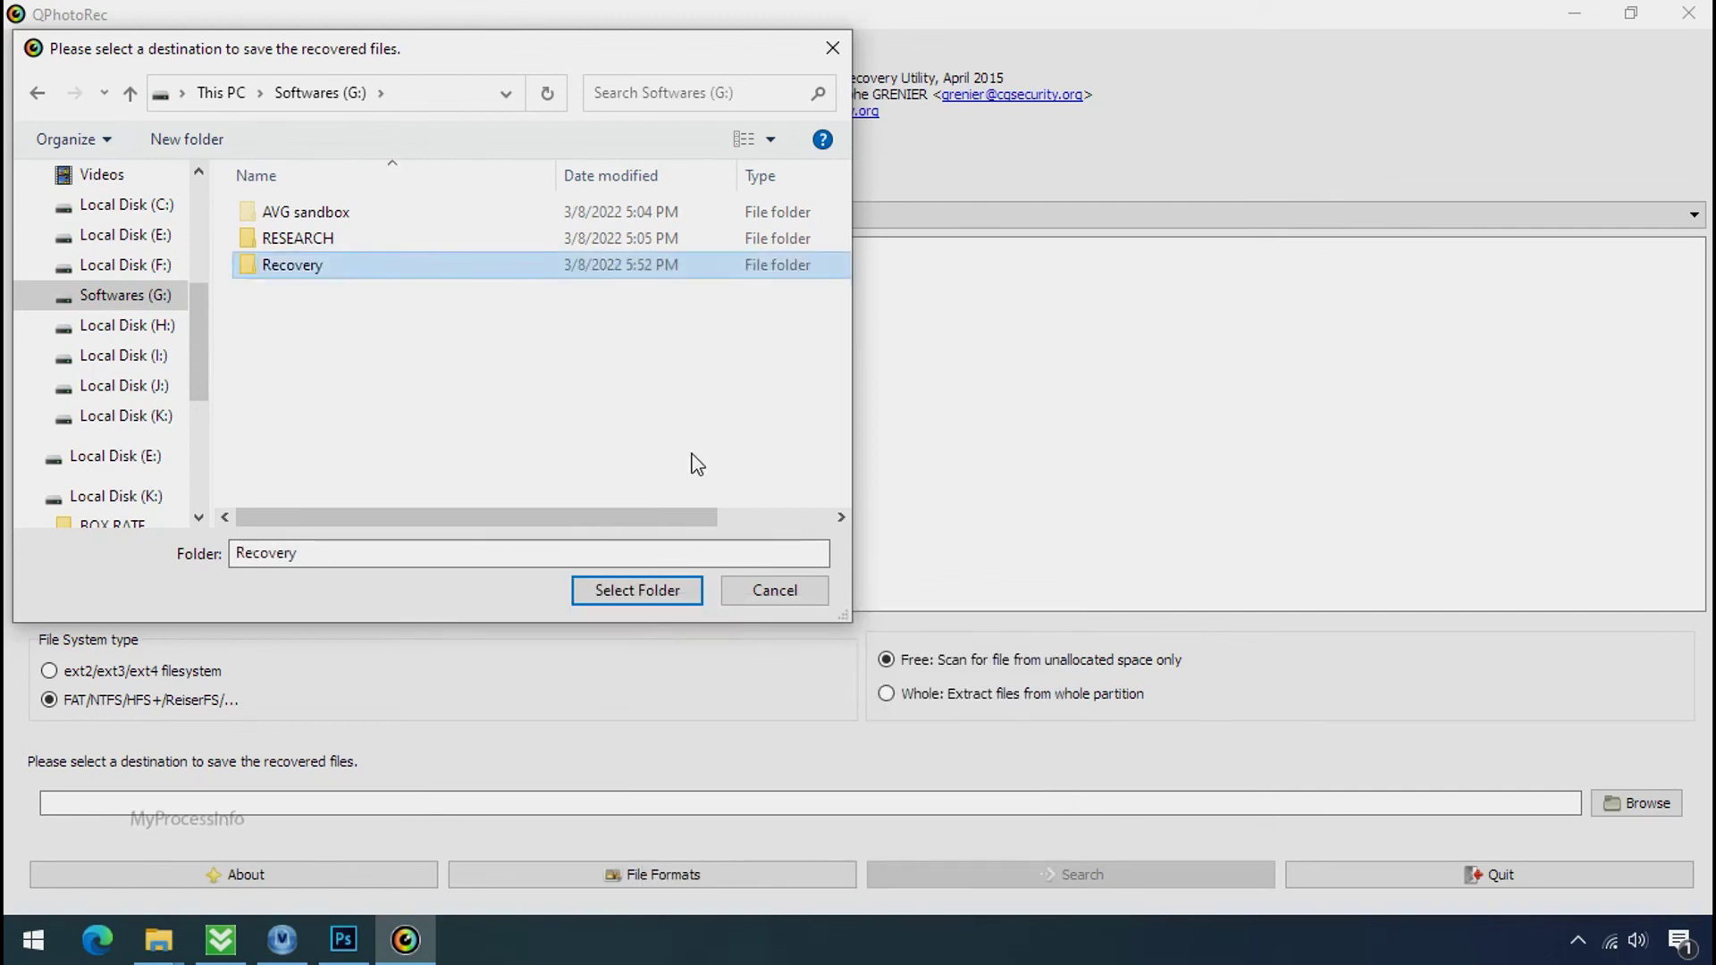
{"action": "left_click", "coordinate": [638, 600]}
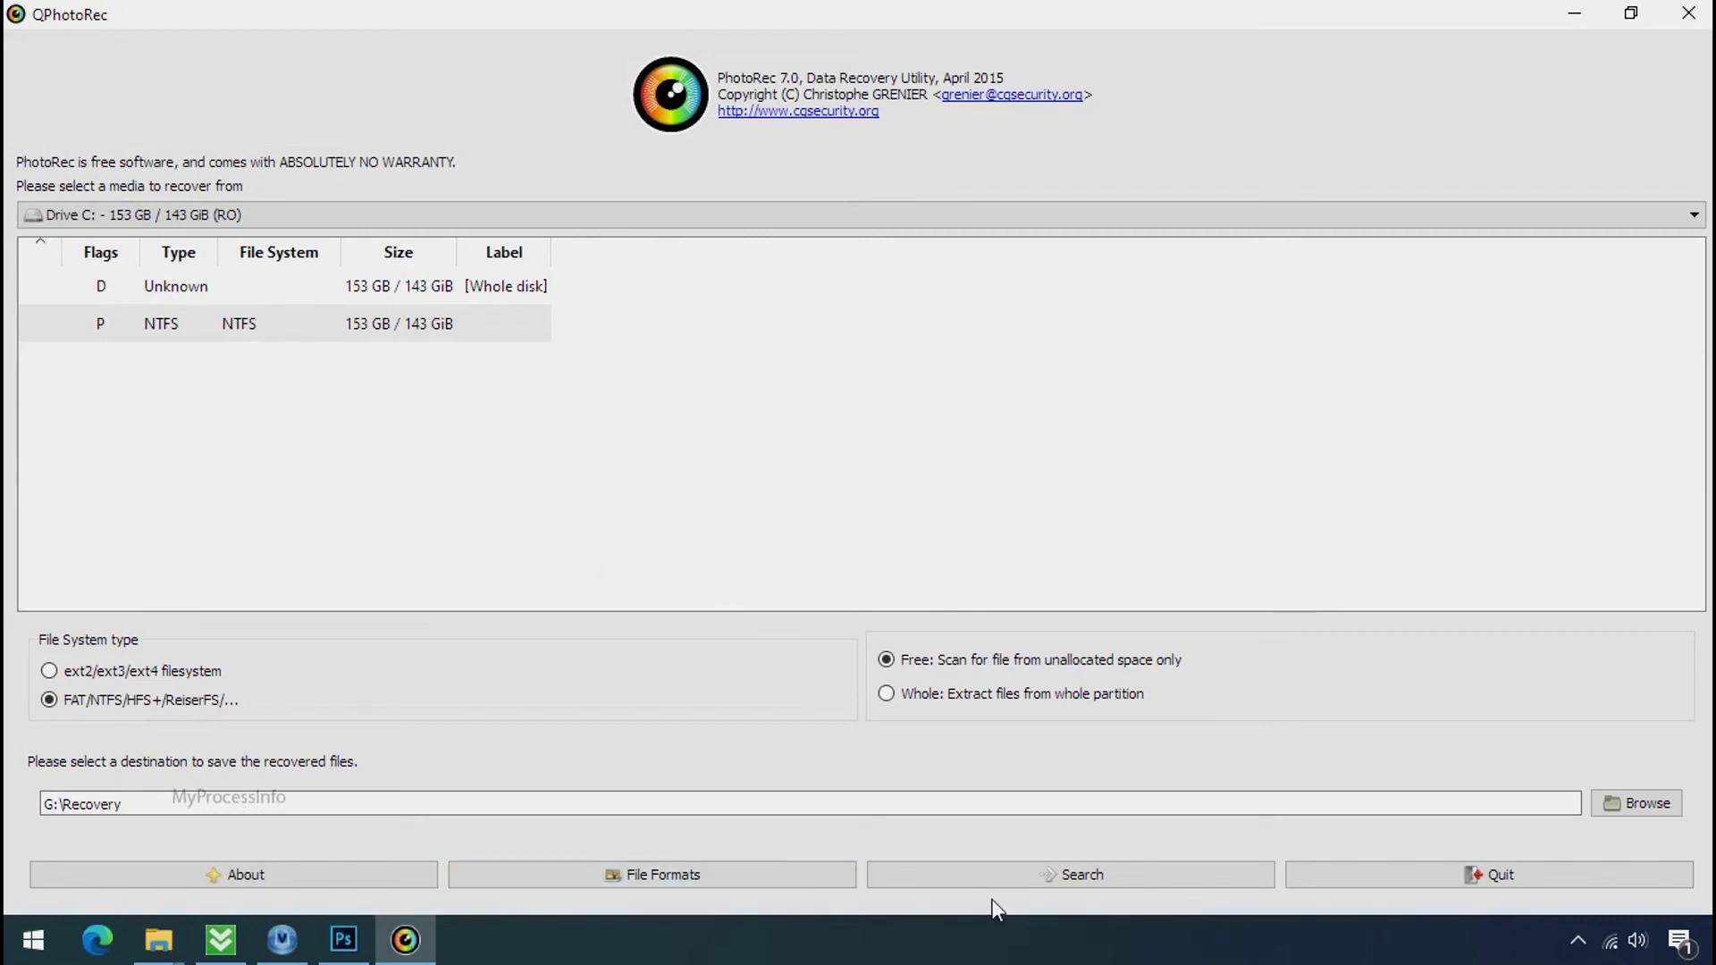
Start the QPhotoRec search of Drive C: for png and jpg files, then restore down its window
{"action": "left_click", "coordinate": [1079, 875]}
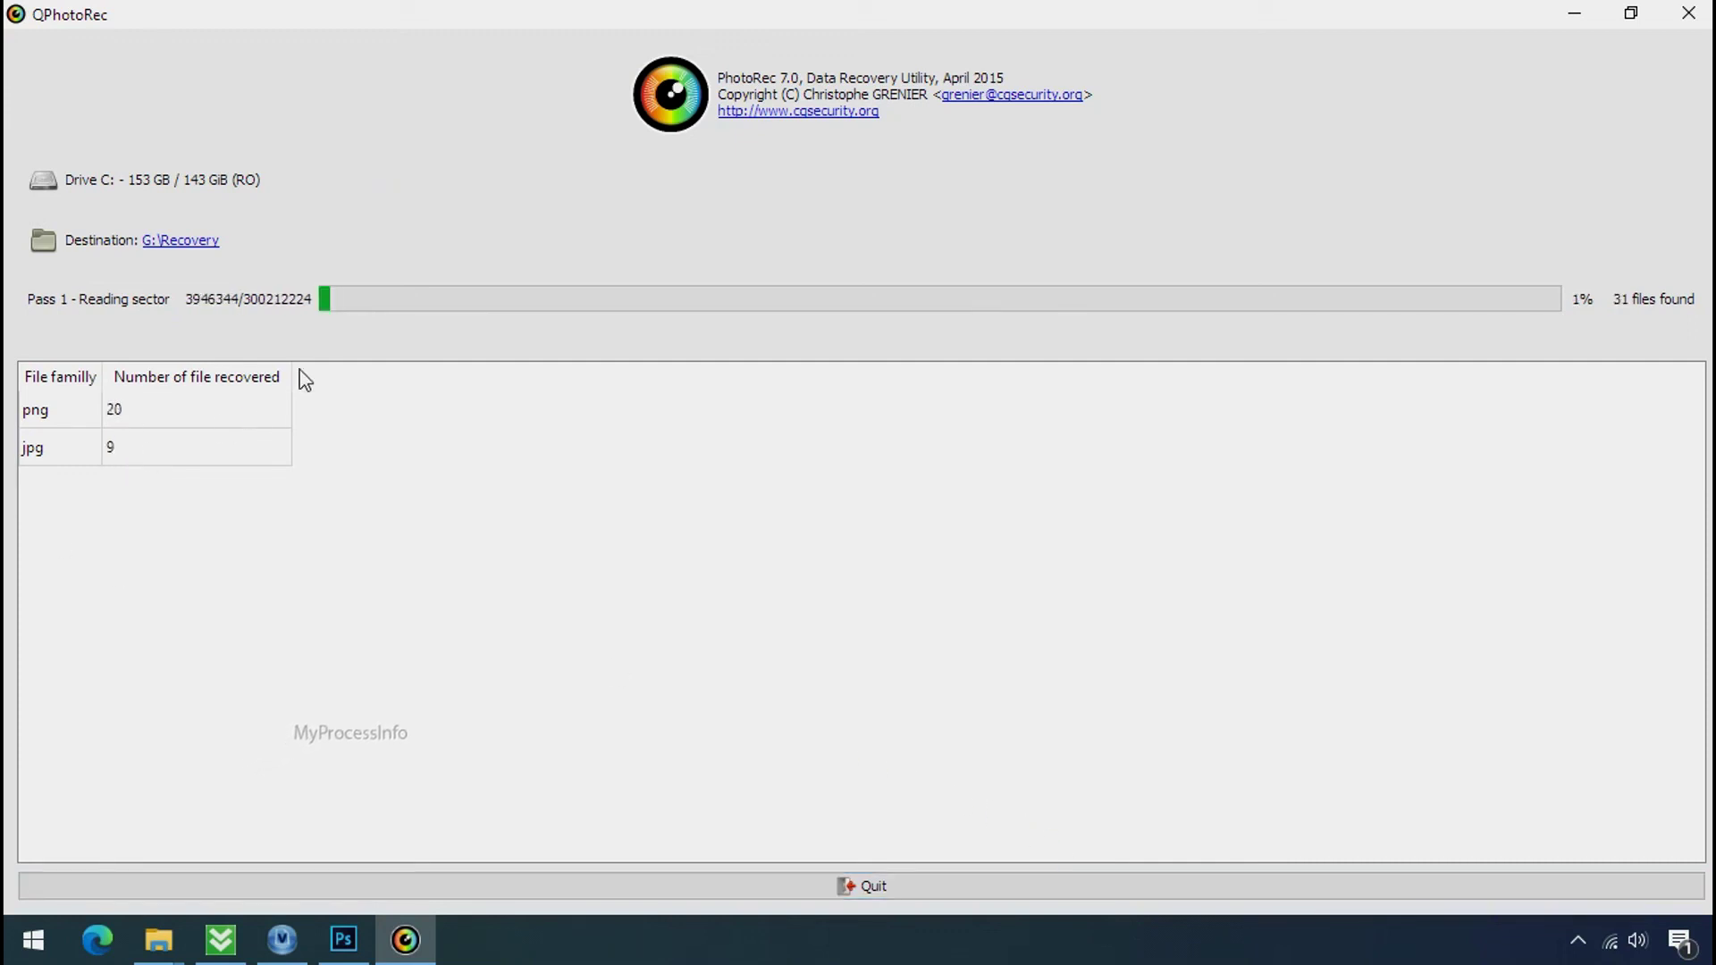
{"action": "left_click", "coordinate": [1629, 14]}
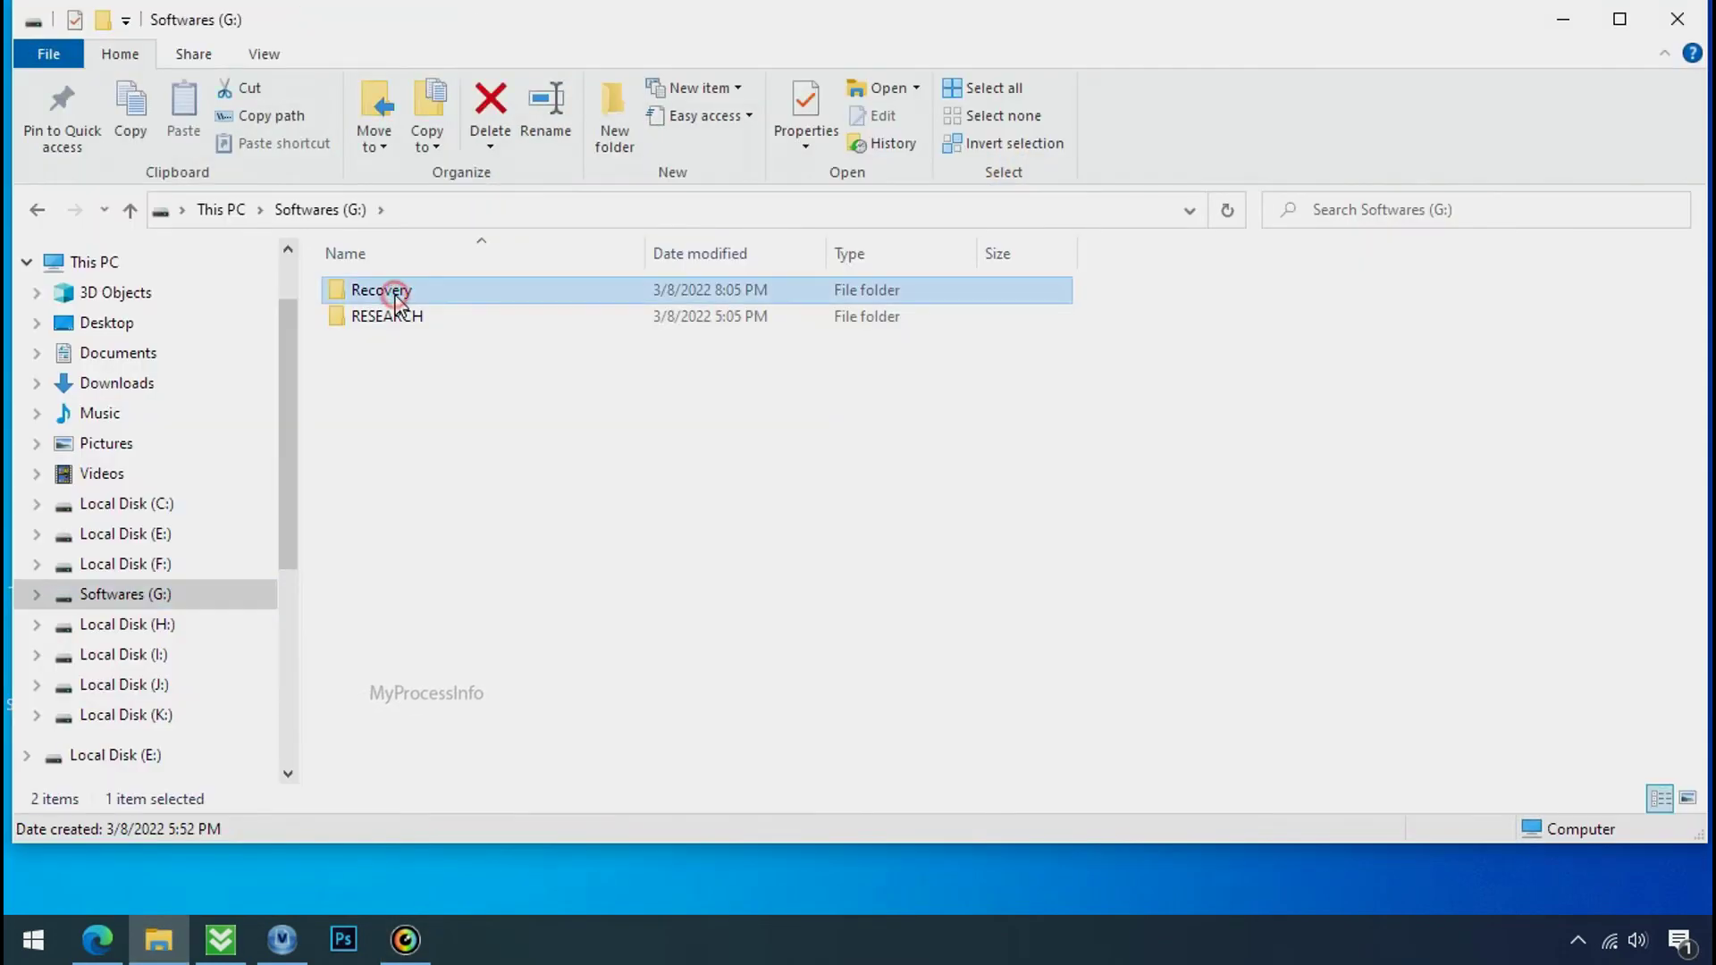
Open G:\Recovery\recup_dir.3 and scroll through the 278 recovered png and jpg files
{"action": "double_click", "coordinate": [384, 291]}
{"action": "double_click", "coordinate": [398, 315]}
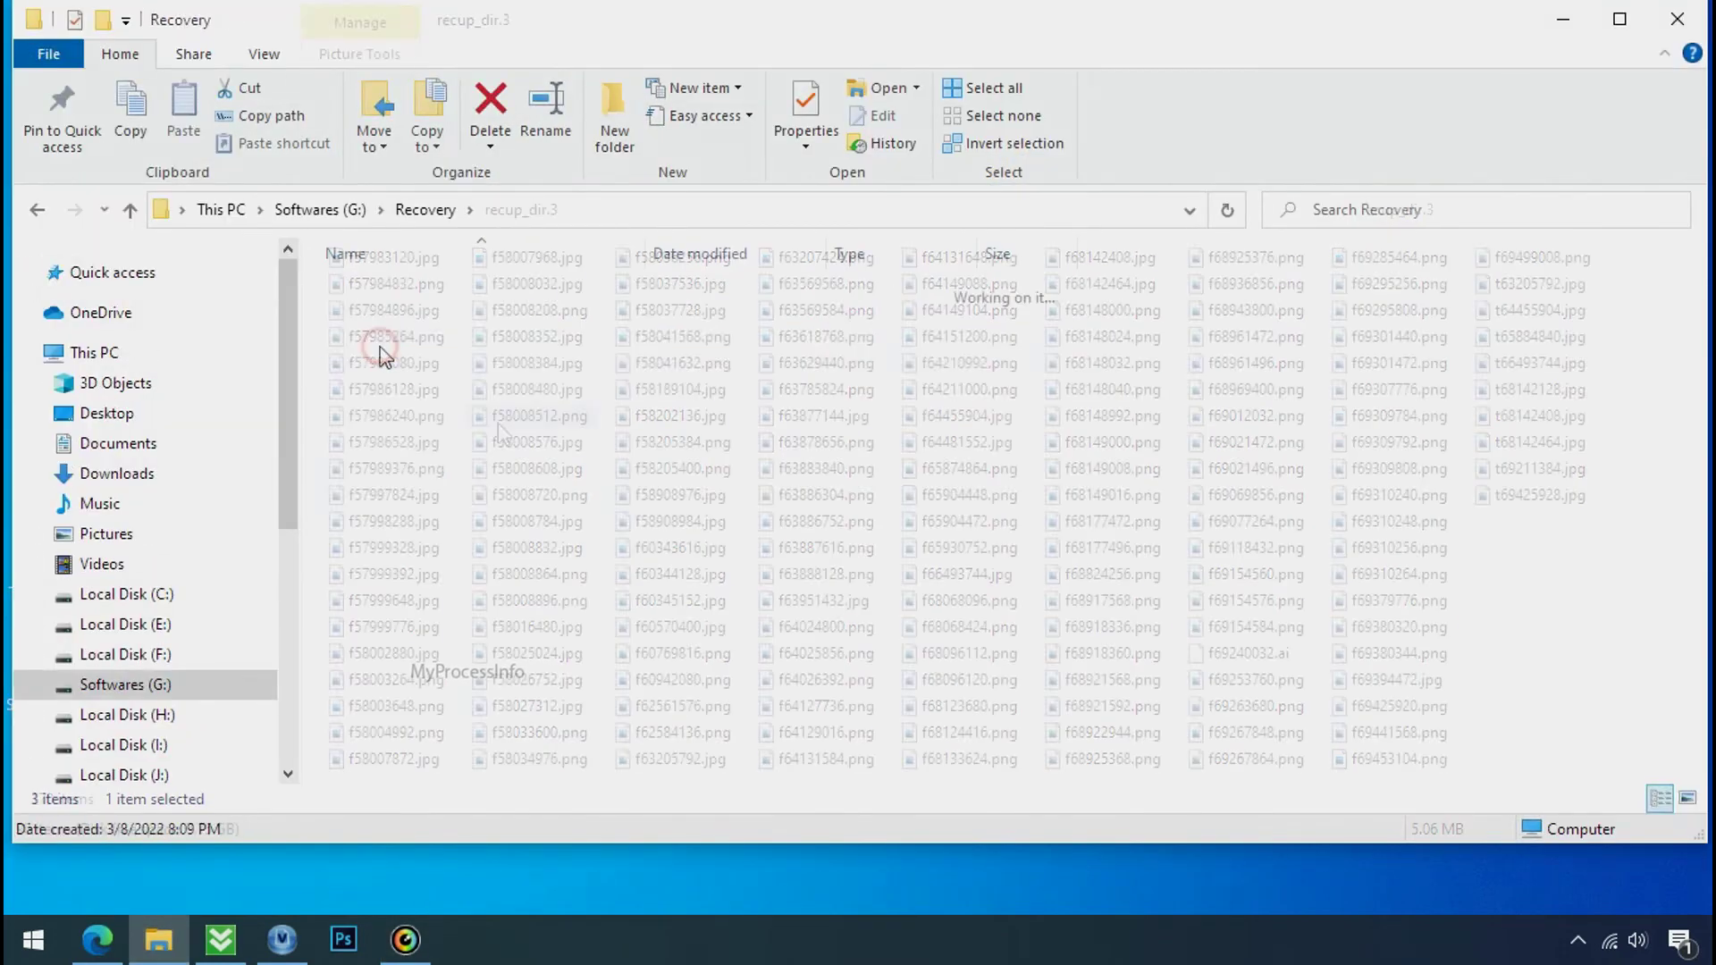
{"action": "scroll", "coordinate": [559, 421], "scroll_direction": "down", "scroll_amount": 3}
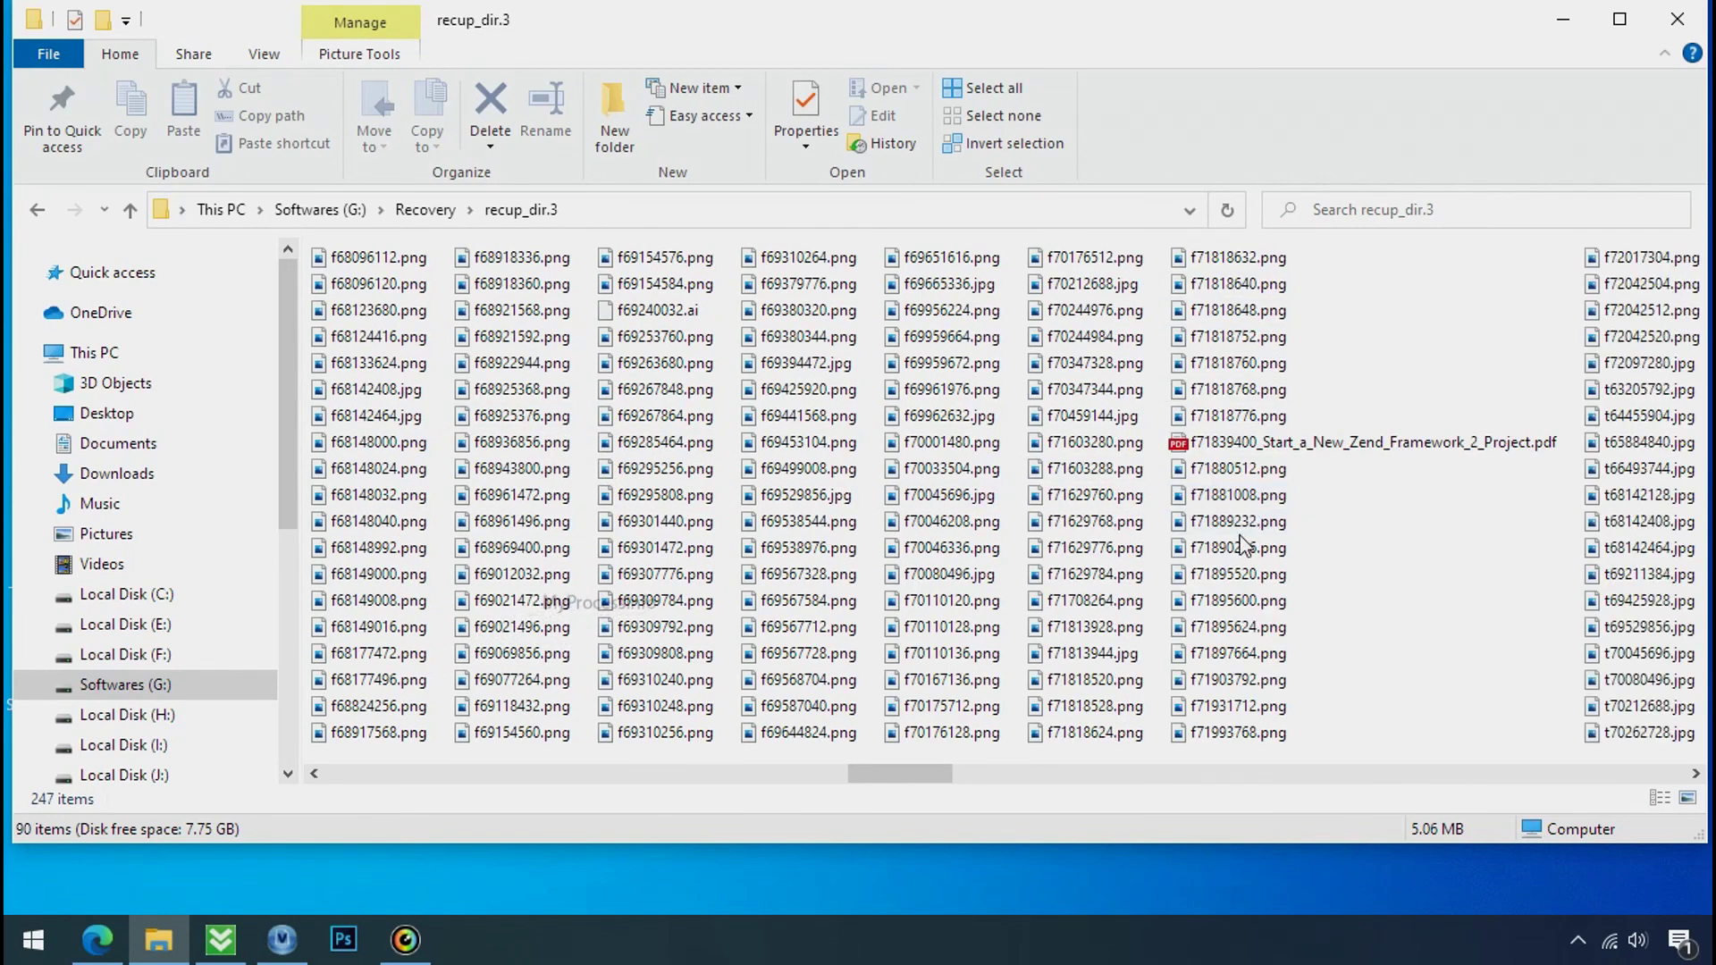
{"action": "scroll", "coordinate": [1242, 547], "scroll_direction": "down", "scroll_amount": 2}
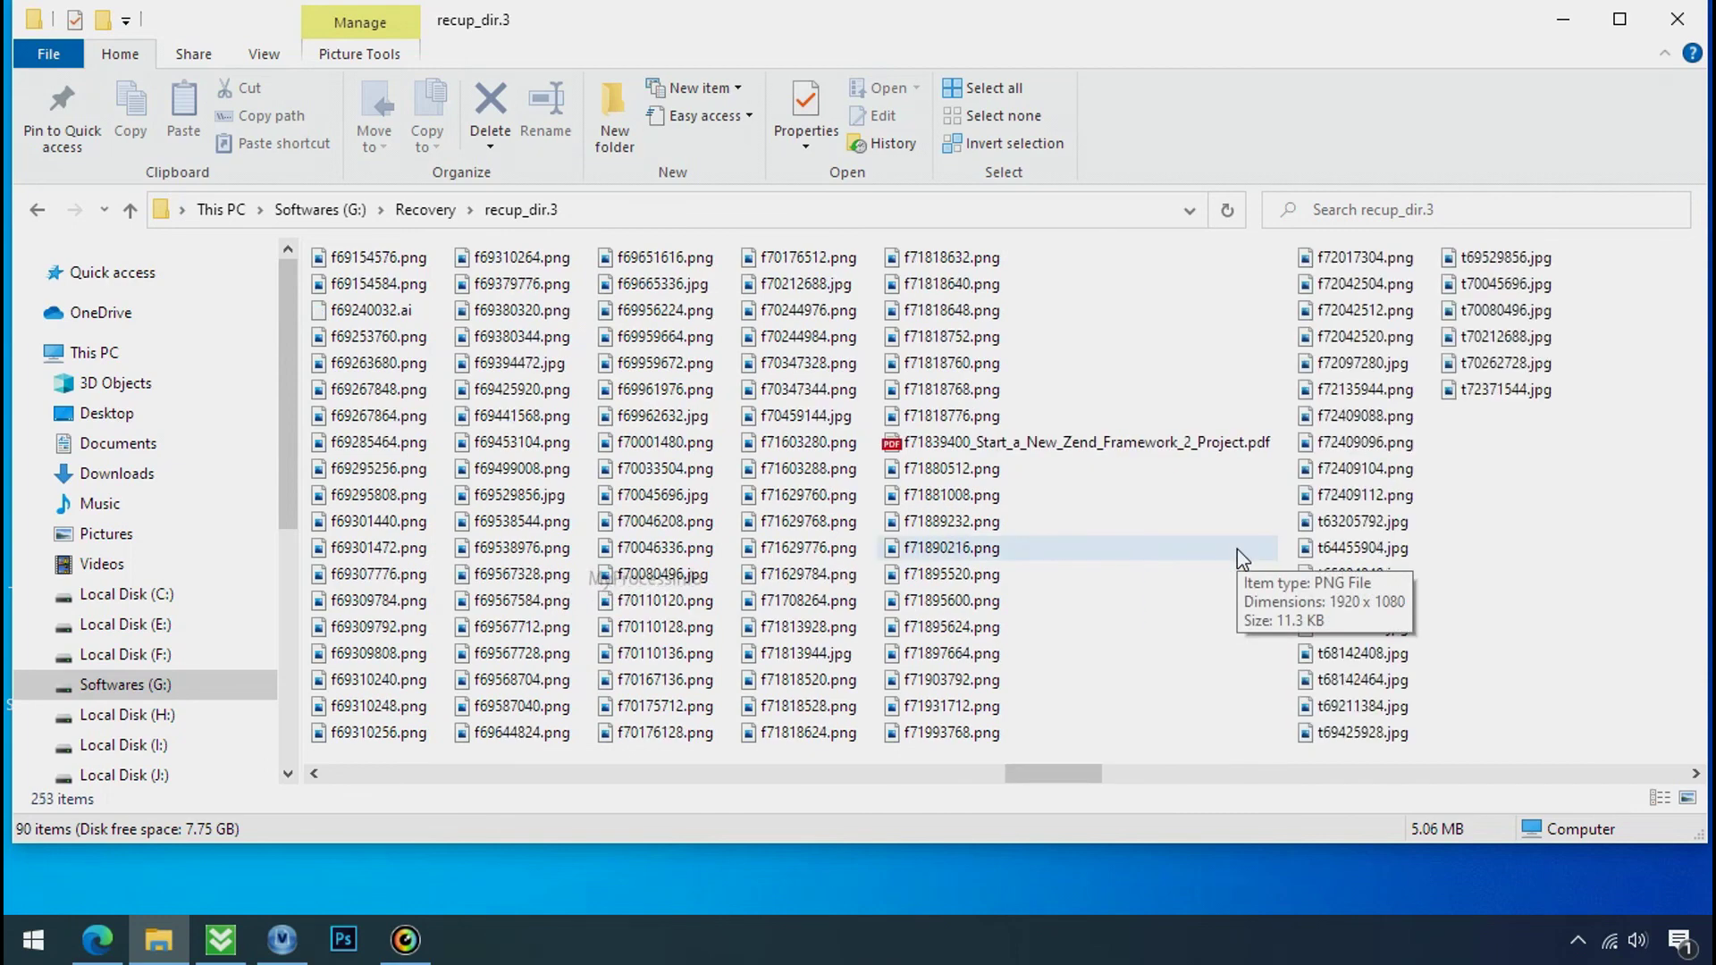
{"action": "scroll", "coordinate": [1237, 549], "scroll_direction": "down", "scroll_amount": 2}
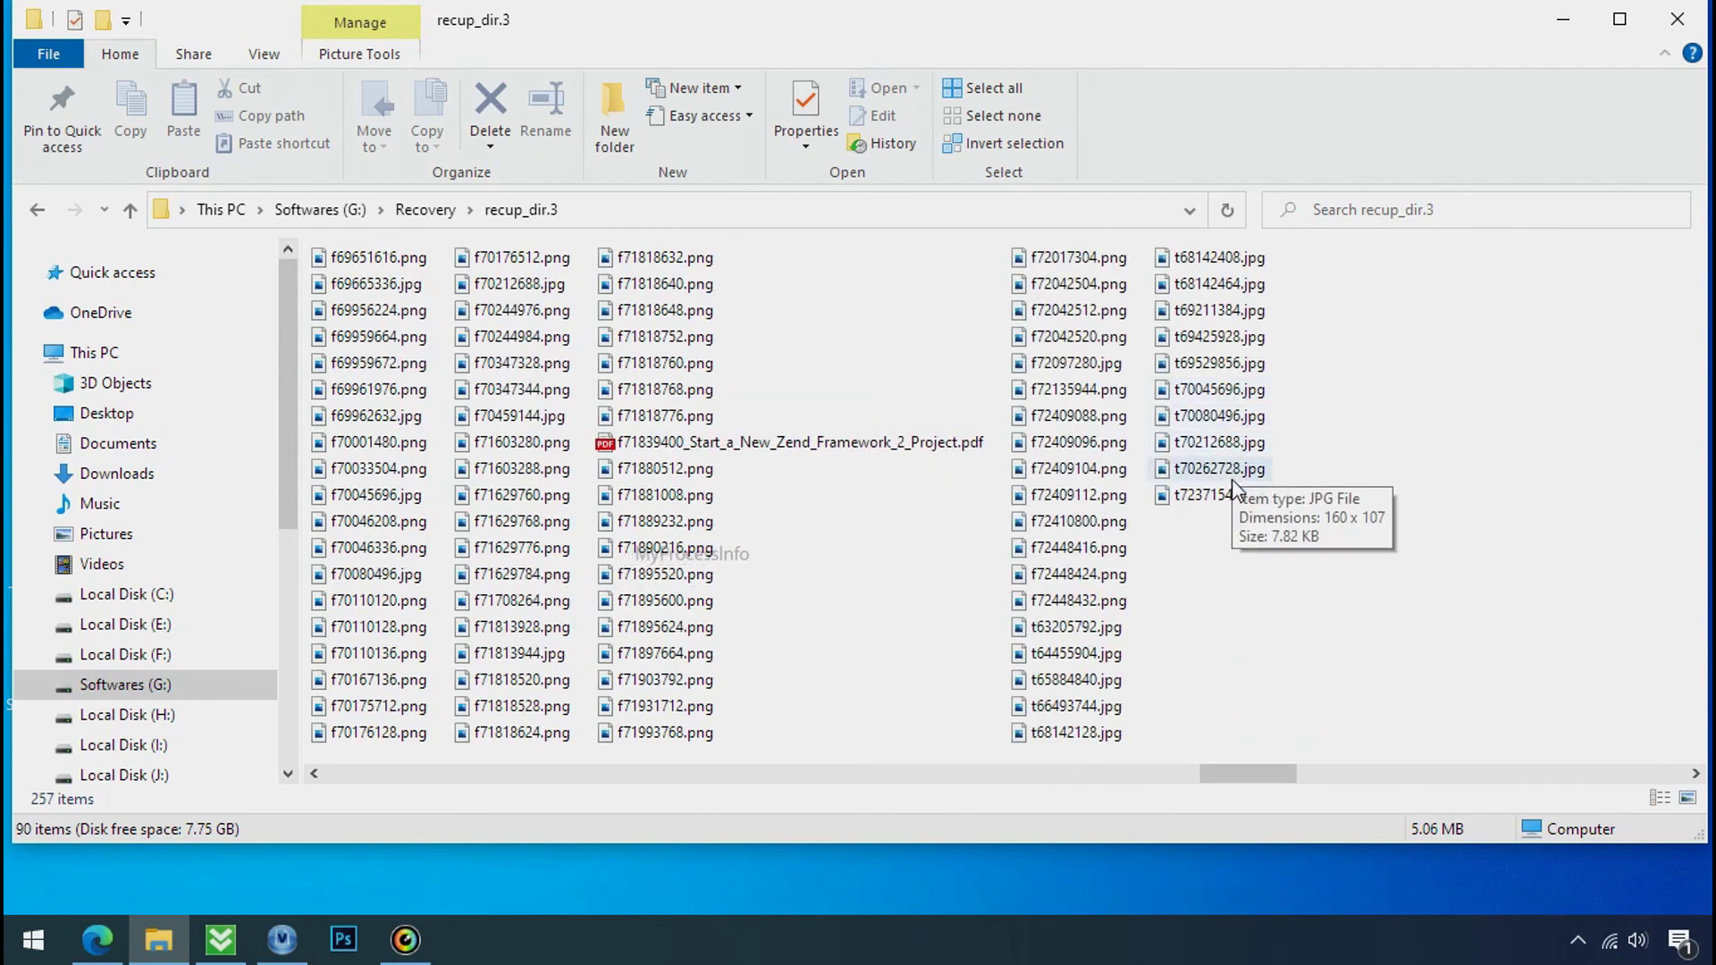
{"action": "scroll", "coordinate": [1229, 572], "scroll_direction": "down", "scroll_amount": 3}
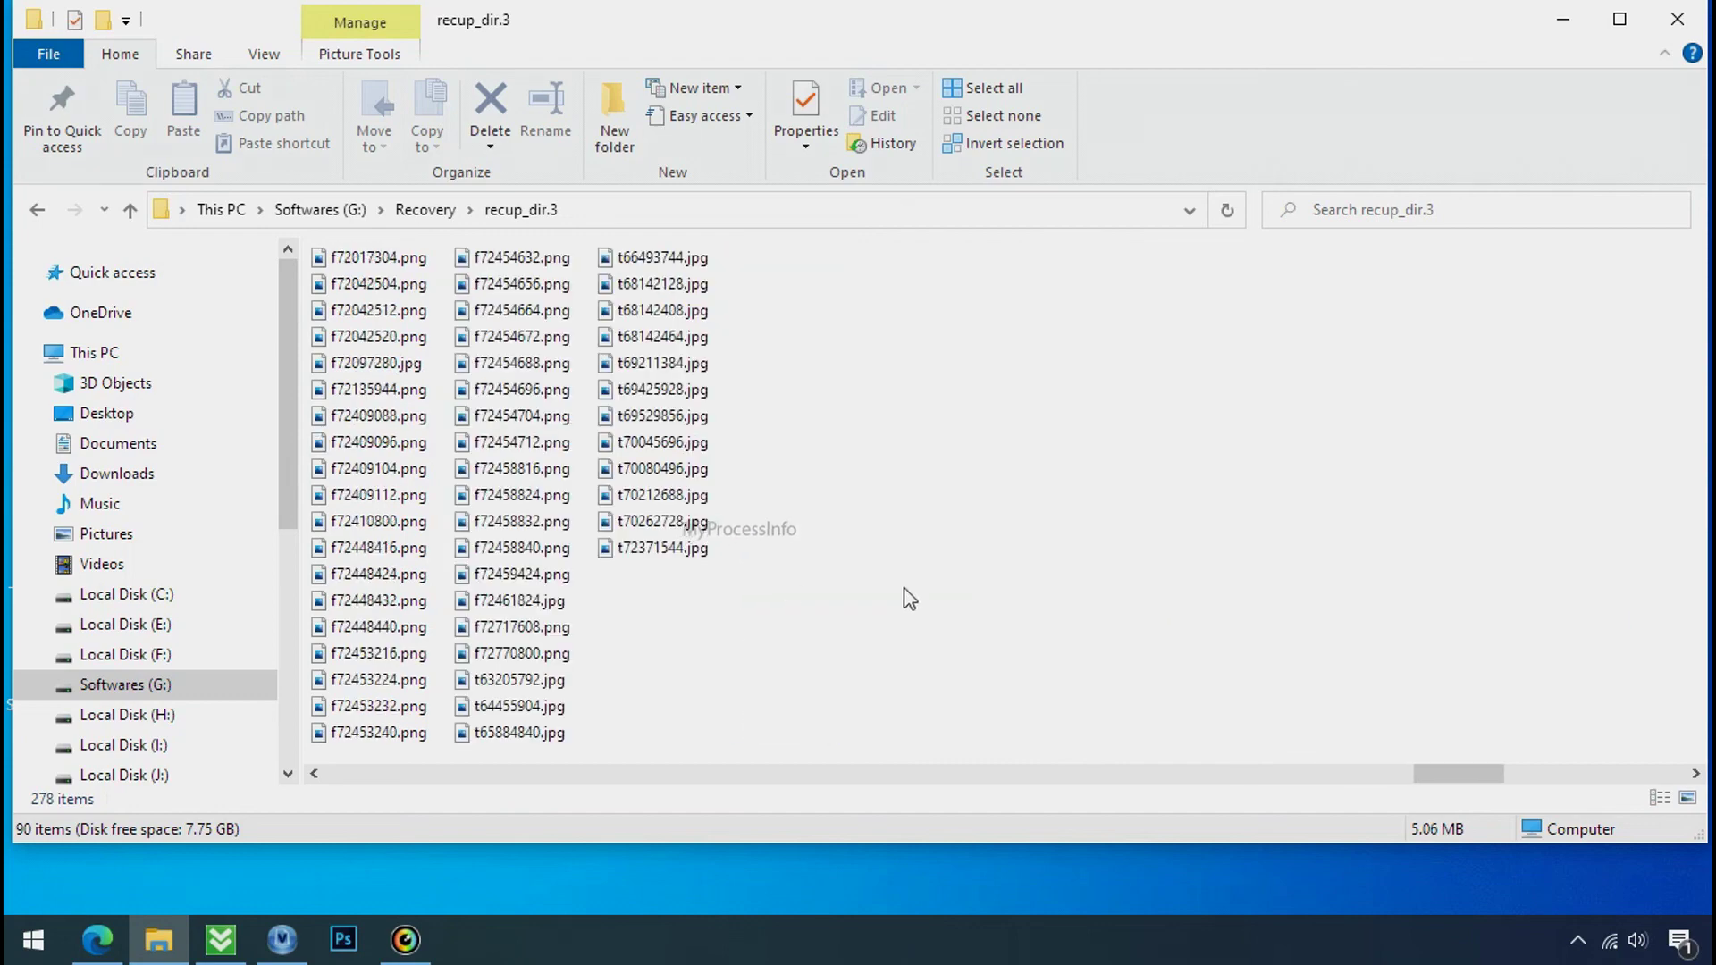